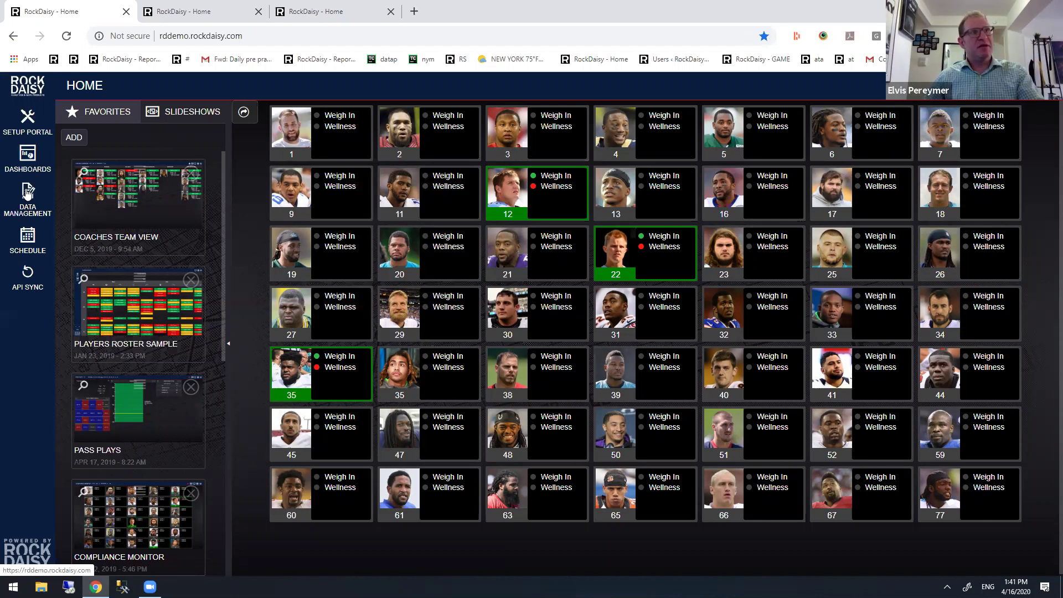
# - Open the Weigh In module under Daily Tracking and view the weight entry form for player 7
pyautogui.click(27, 193)
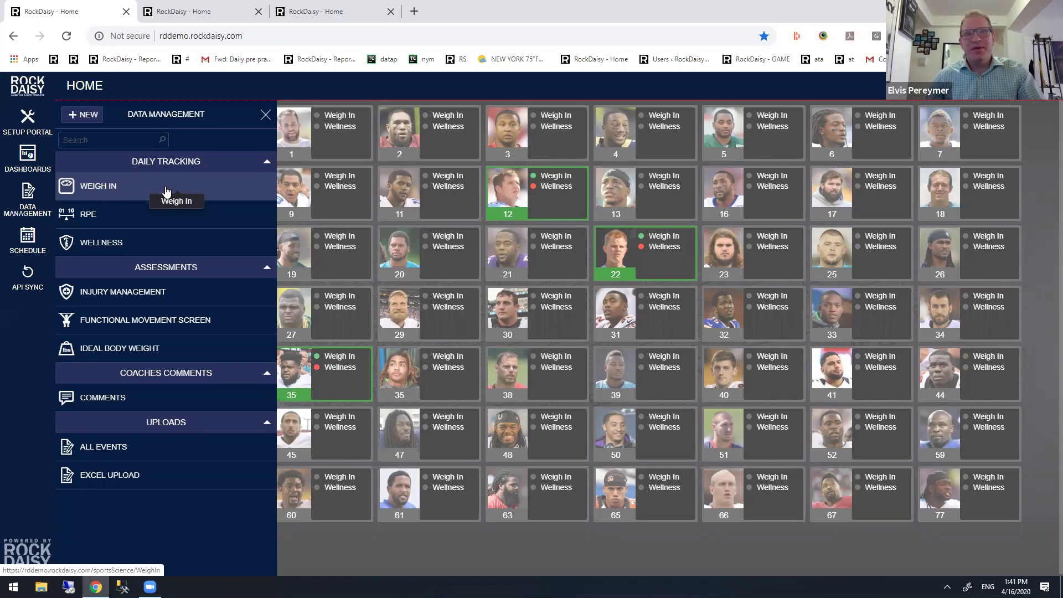
pyautogui.click(89, 190)
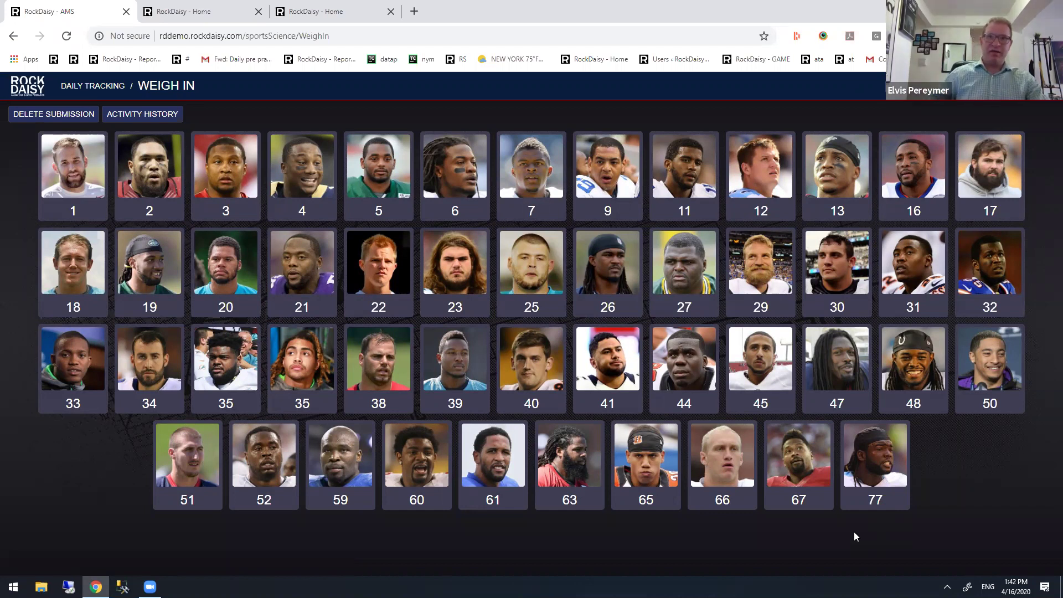
pyautogui.click(518, 155)
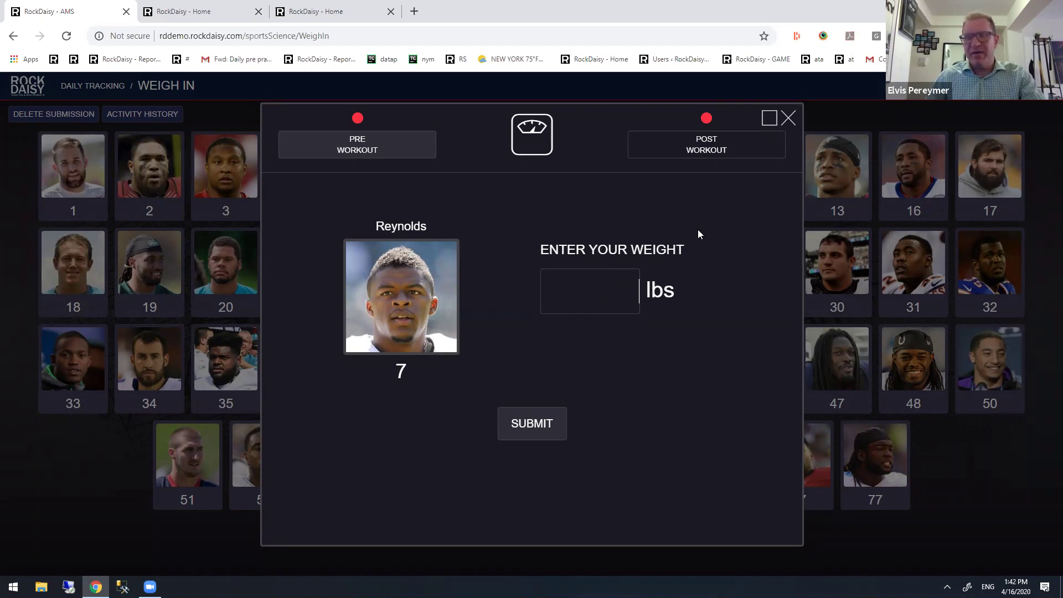
pyautogui.click(788, 118)
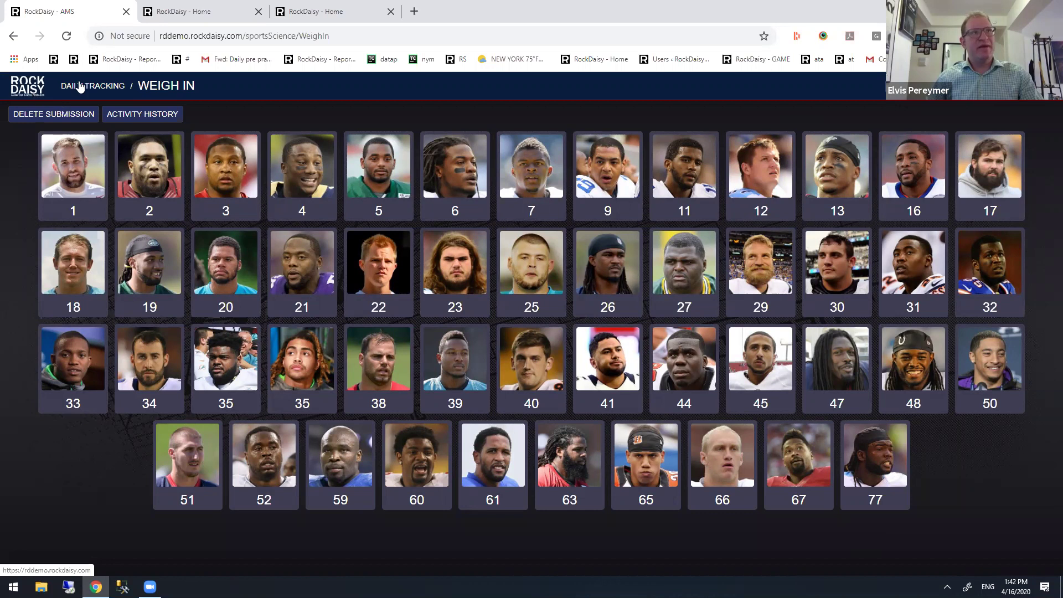
# - Enter a pre-workout weight of 220 lbs for player 7 and close the form without submitting
pyautogui.click(97, 92)
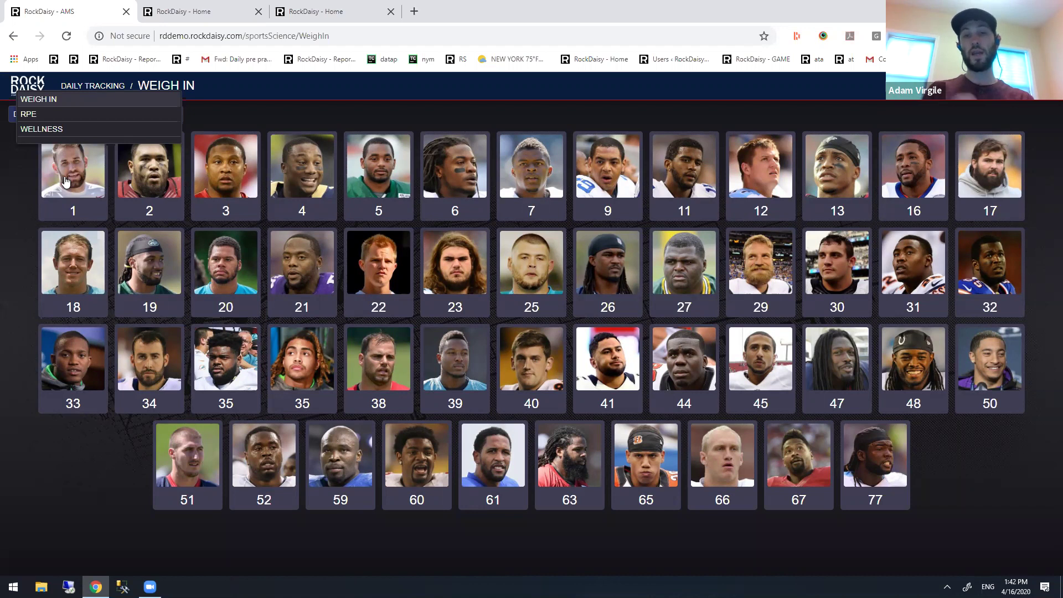
pyautogui.click(510, 163)
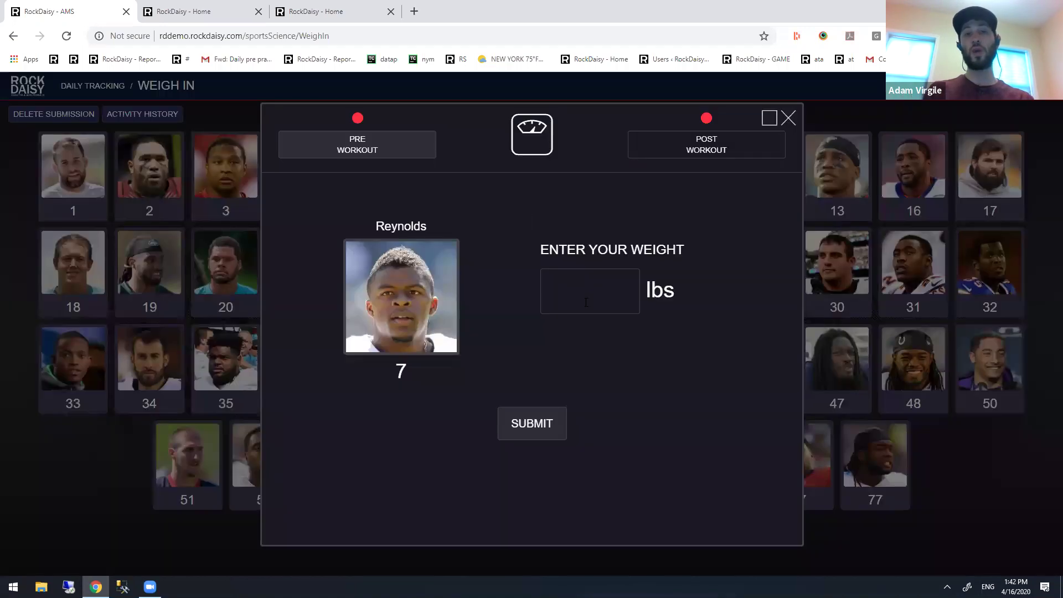
pyautogui.write('220')
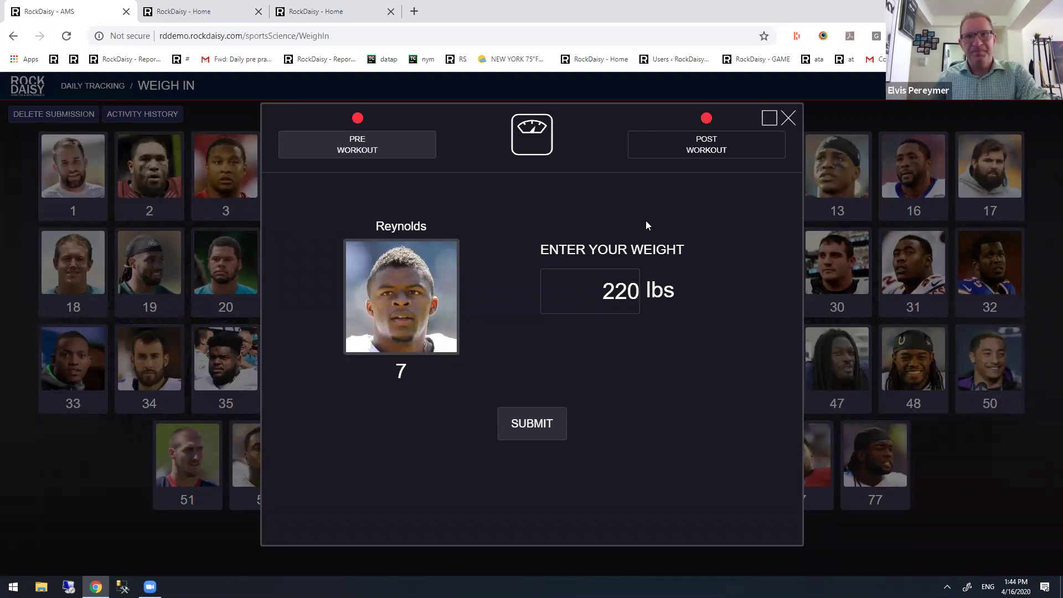
pyautogui.click(788, 118)
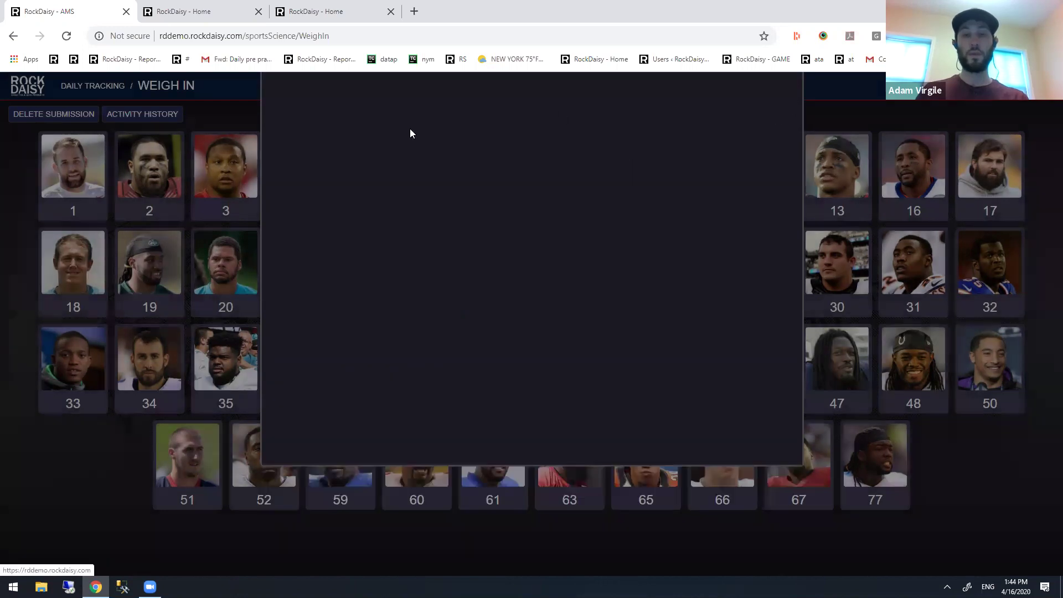
# - Go to the Wellness module under Daily Tracking and open the questionnaire for player 5
pyautogui.click(110, 89)
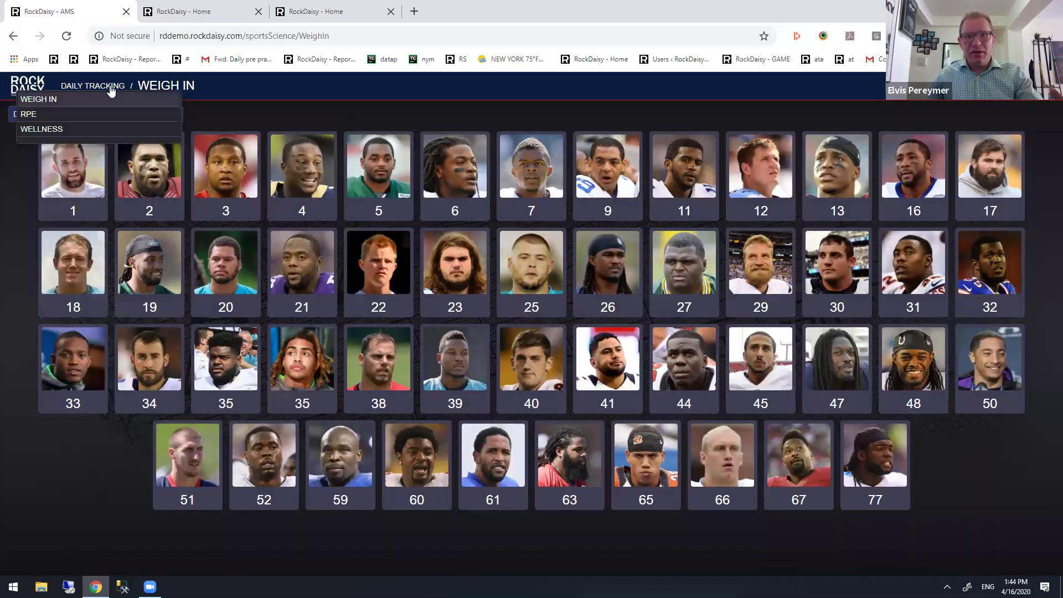
pyautogui.click(58, 134)
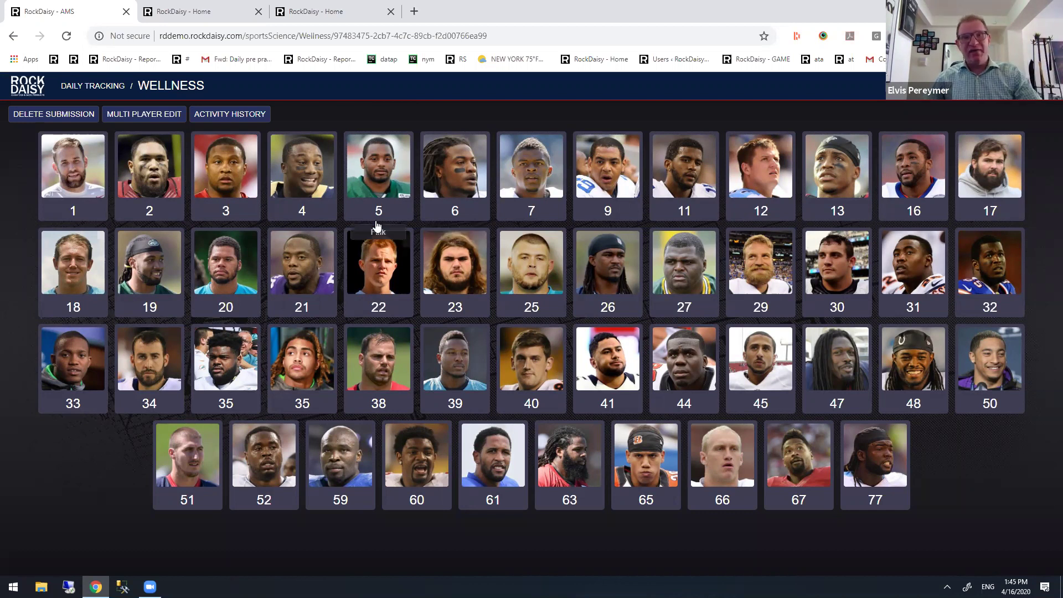
pyautogui.click(370, 185)
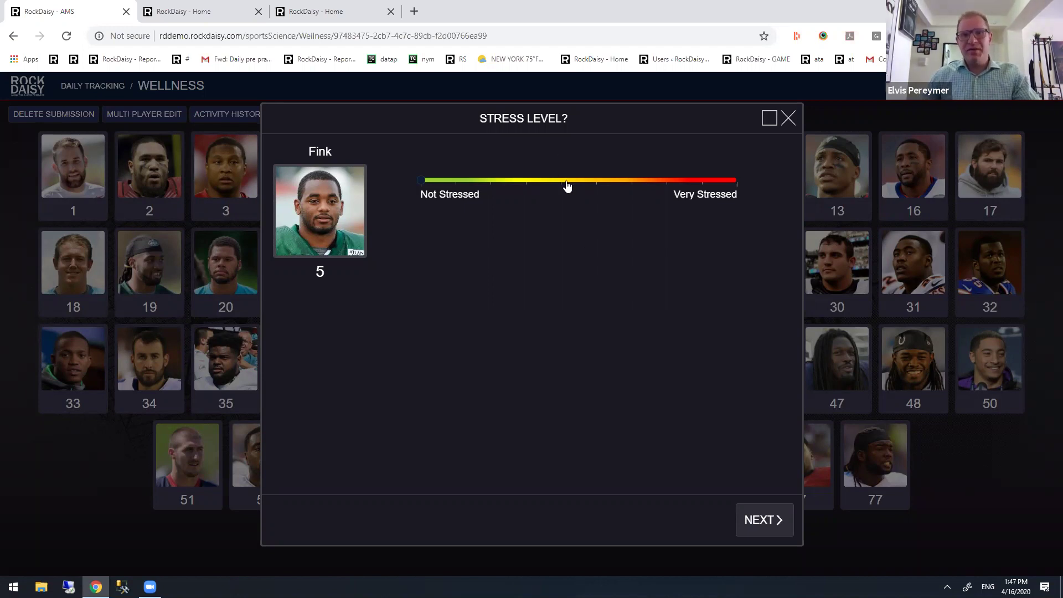
# - Answer player 5's questionnaire with stress level 5, sleep quality 3 and physical energy 4
pyautogui.click(560, 187)
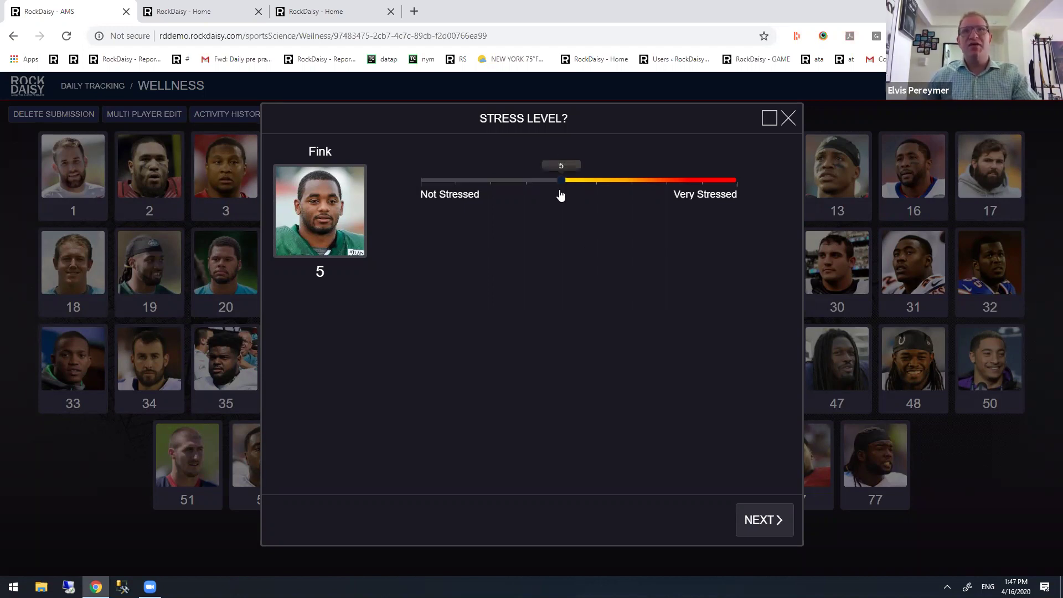
pyautogui.click(748, 517)
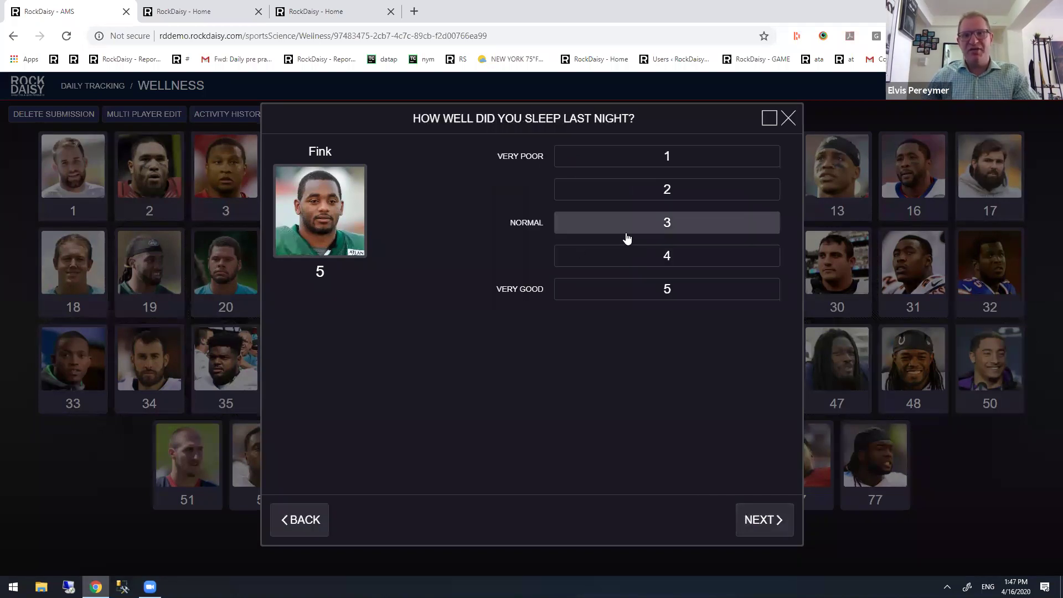
pyautogui.click(628, 234)
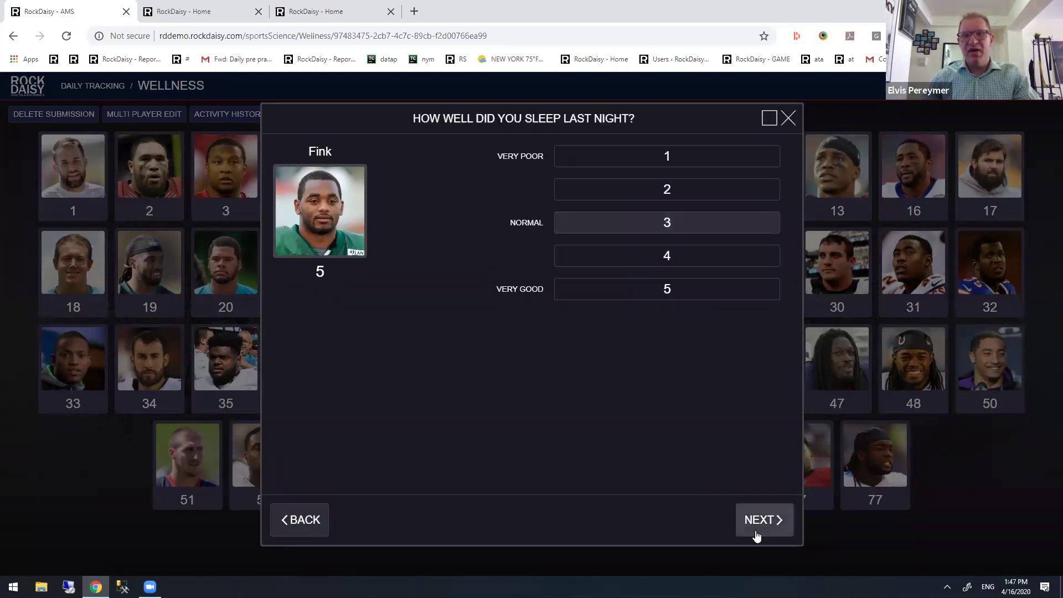
pyautogui.click(754, 526)
pyautogui.click(634, 259)
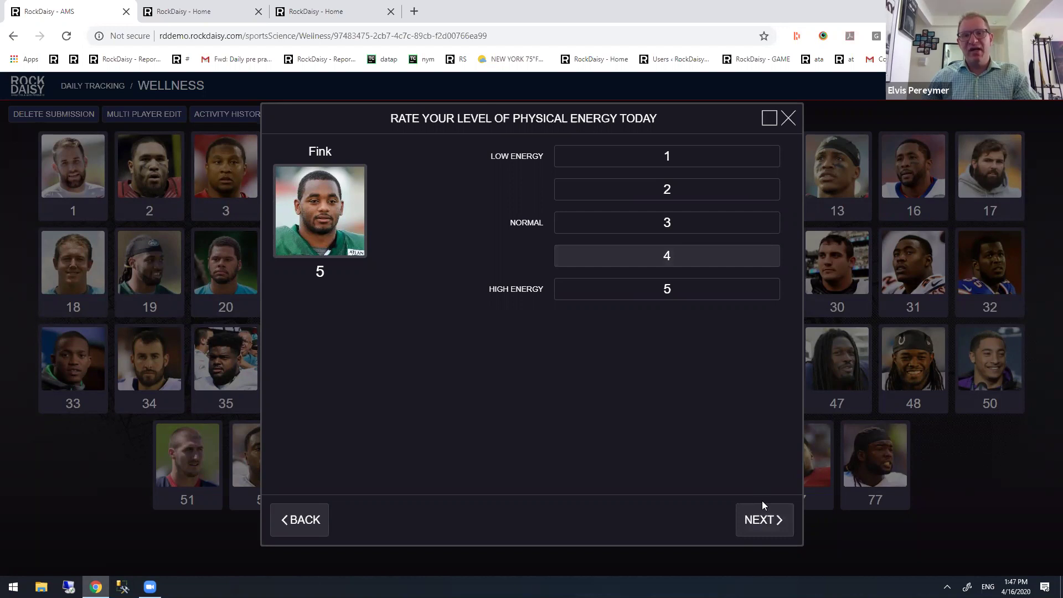
pyautogui.click(761, 524)
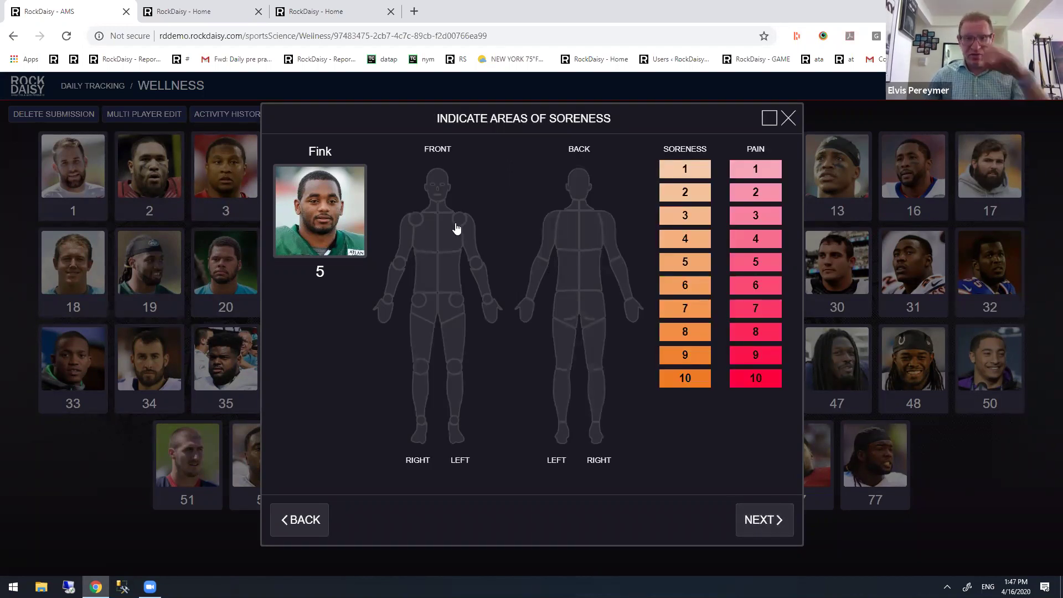
# - Mark soreness 8 on the left side of the chest in the front body view and close the questionnaire without submitting
pyautogui.click(440, 248)
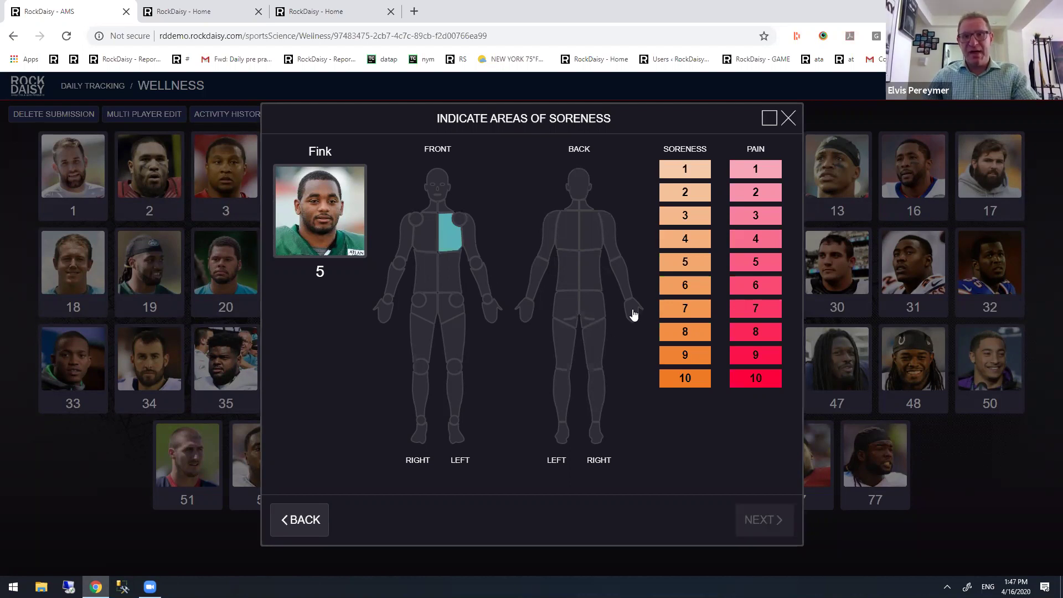
pyautogui.click(689, 334)
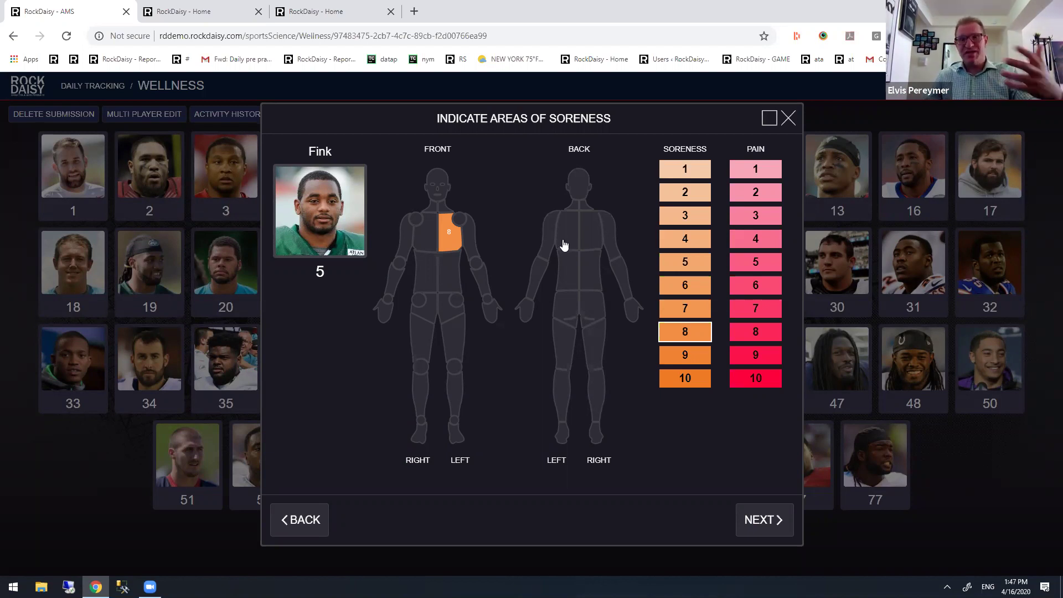
pyautogui.click(783, 126)
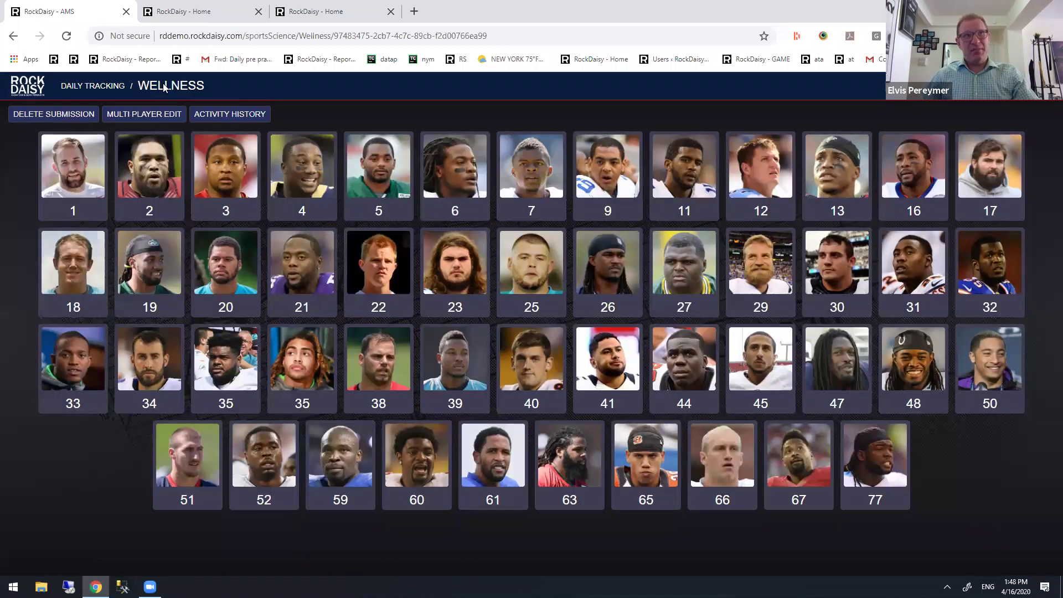
# - In the Wellness module's configuration, create a new question with the text "How are you?", keeping the Single Select Question type
pyautogui.click(179, 99)
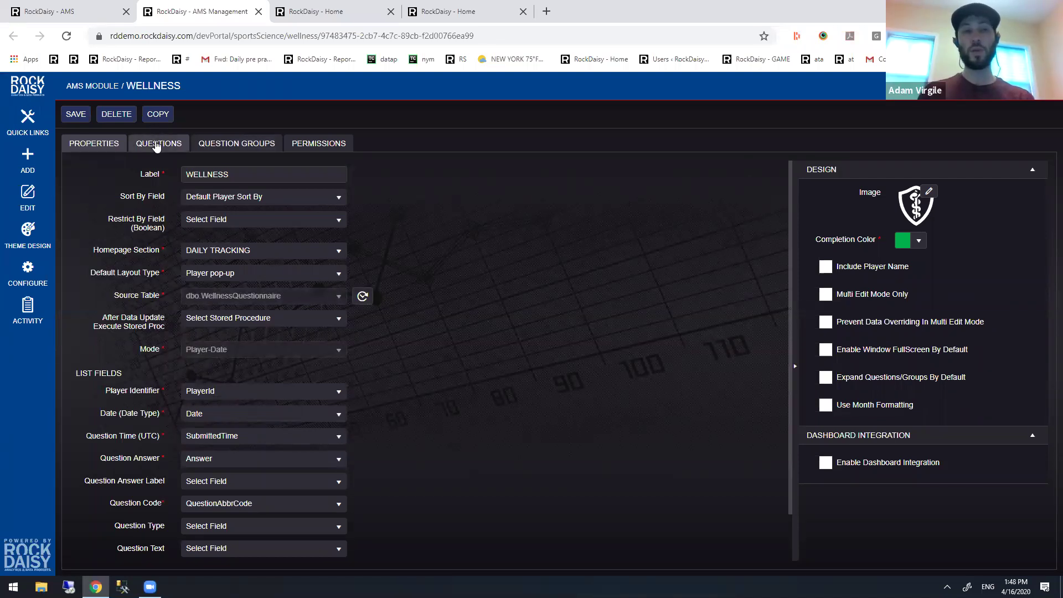
pyautogui.click(157, 145)
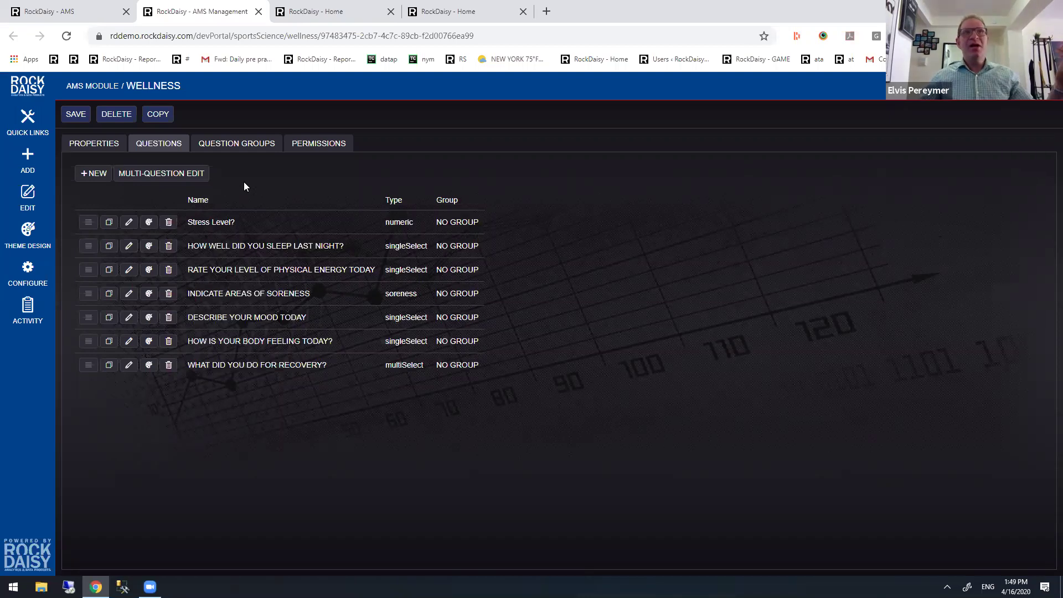
pyautogui.click(99, 174)
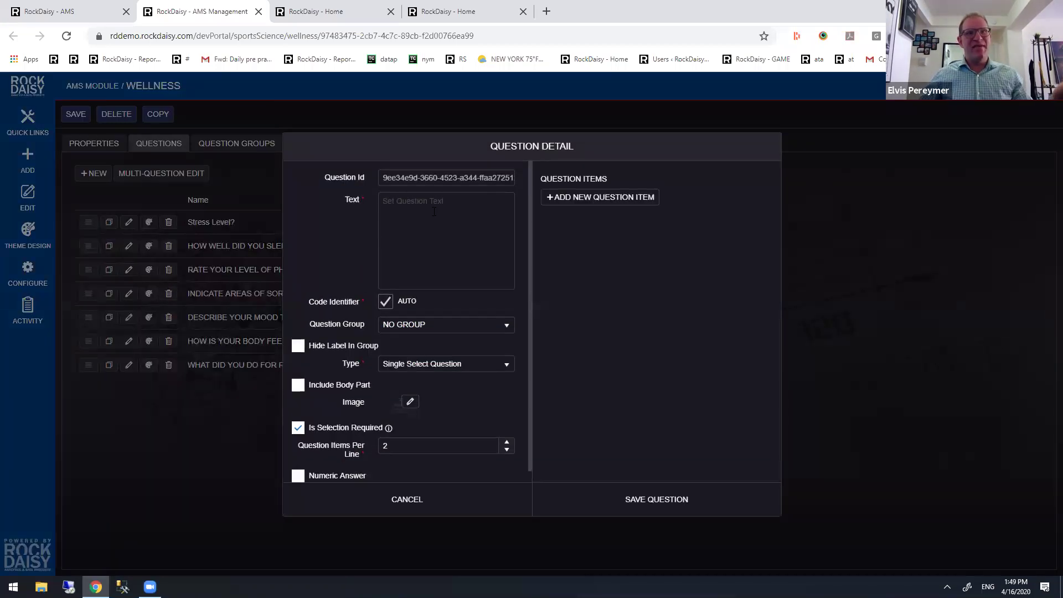
pyautogui.write('How ar e')
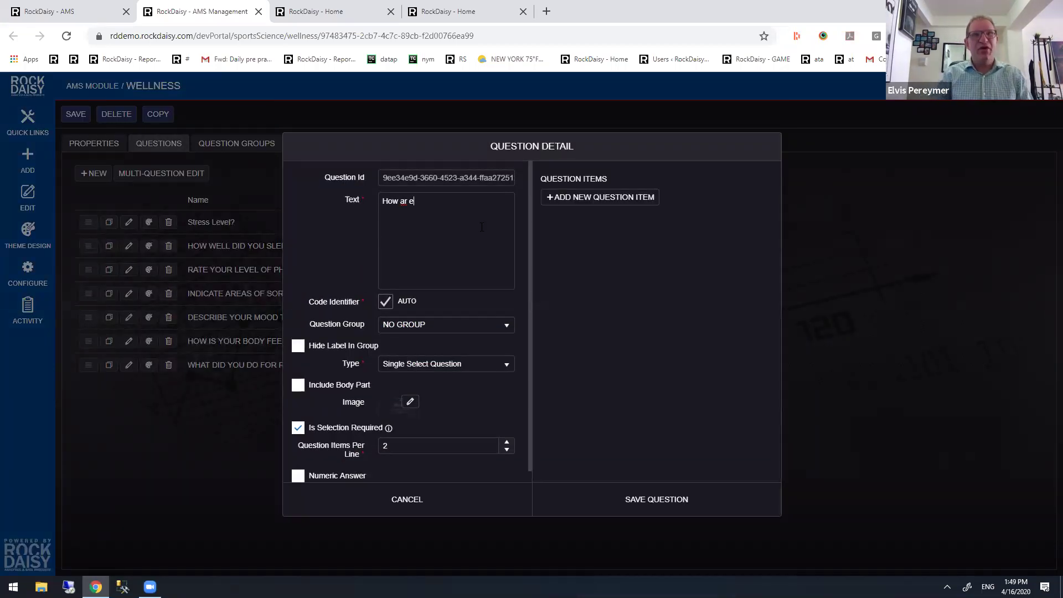
pyautogui.write(' you?')
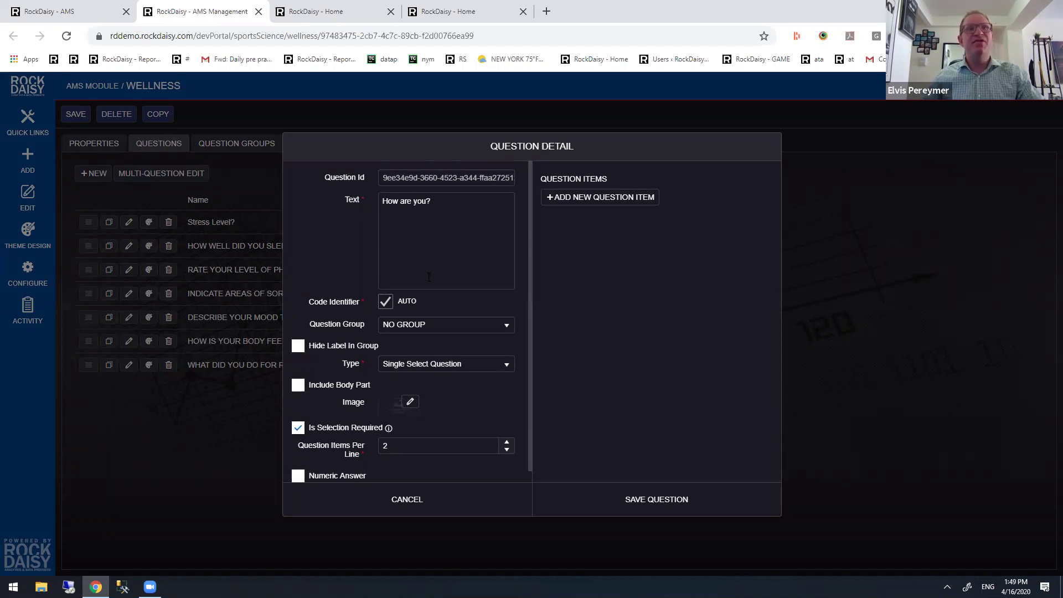
pyautogui.scroll(-1, 421, 329)
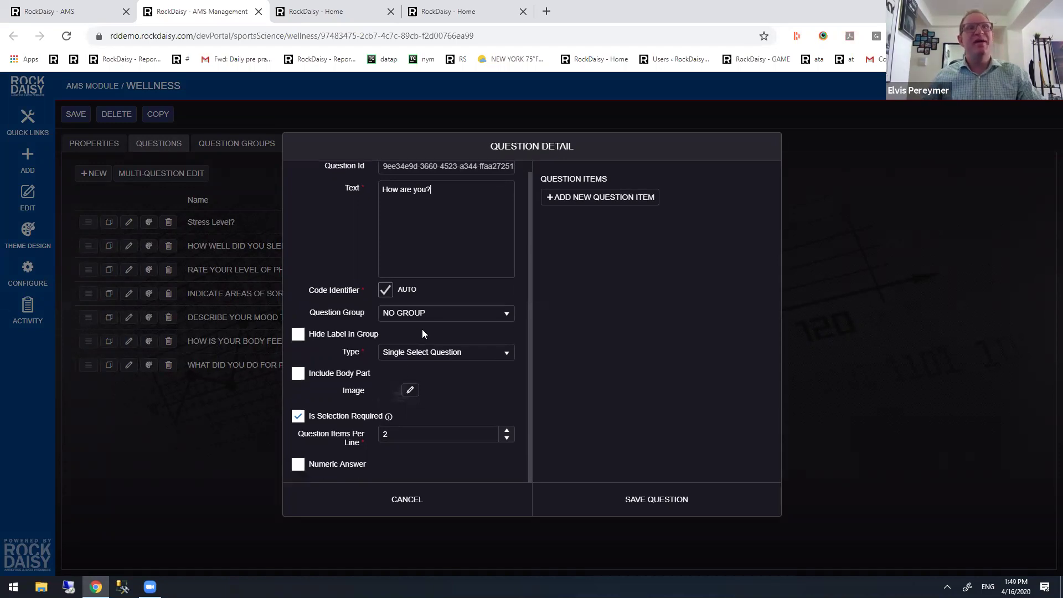
pyautogui.click(424, 357)
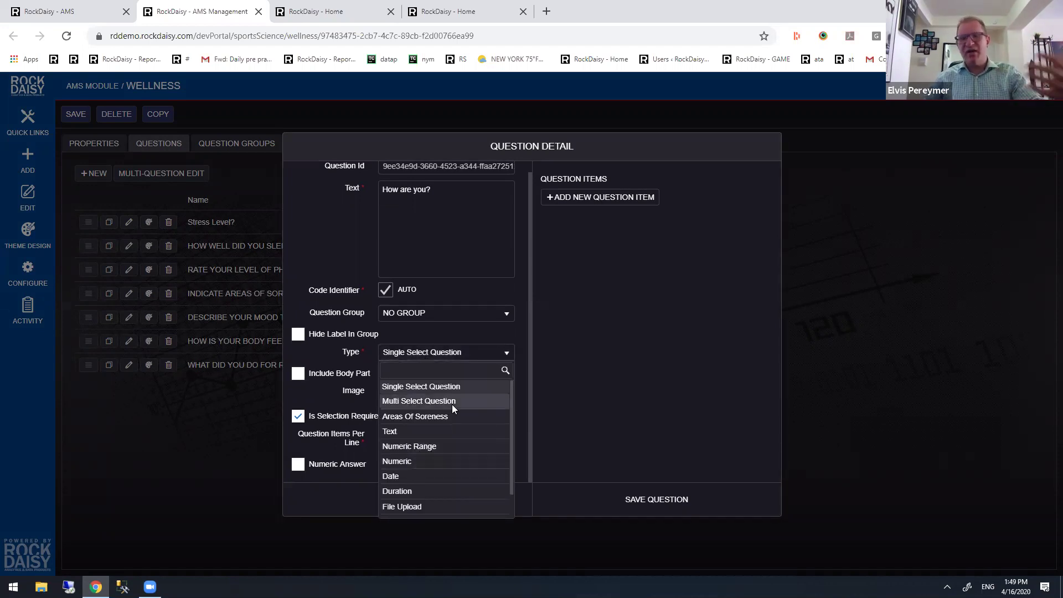
pyautogui.click(508, 334)
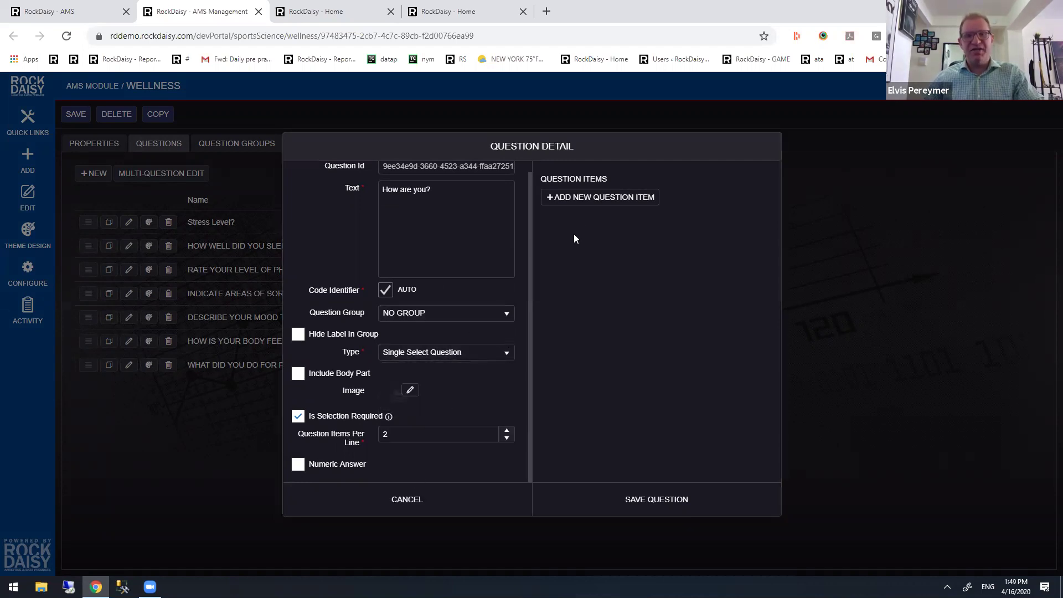
# - Add the answer items "Good" and "Bad" to the new question
pyautogui.click(582, 201)
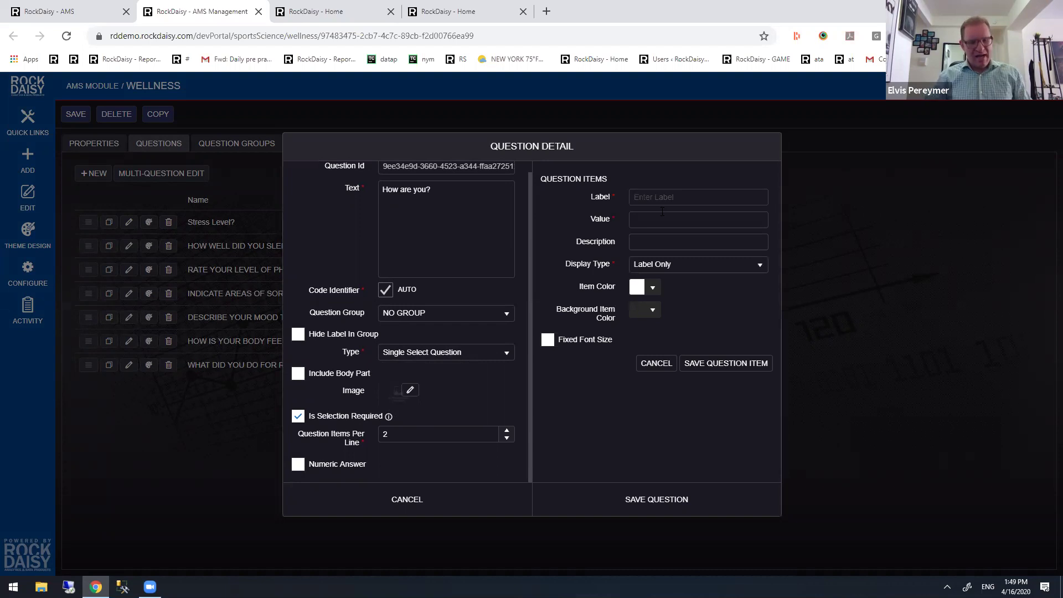
pyautogui.write('Good')
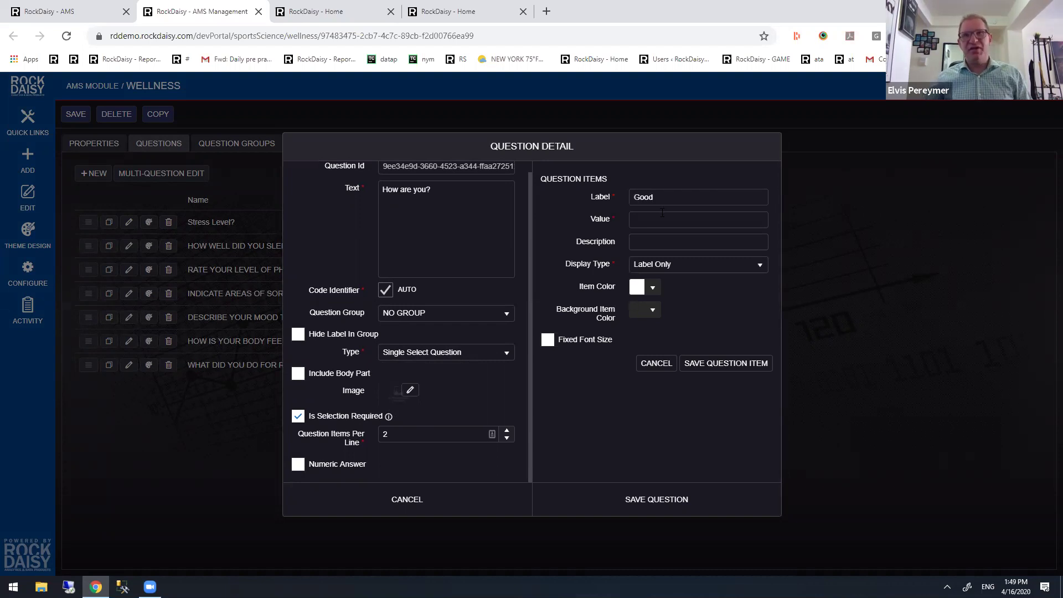
pyautogui.click(725, 364)
pyautogui.click(598, 199)
pyautogui.write('Bad')
pyautogui.click(718, 370)
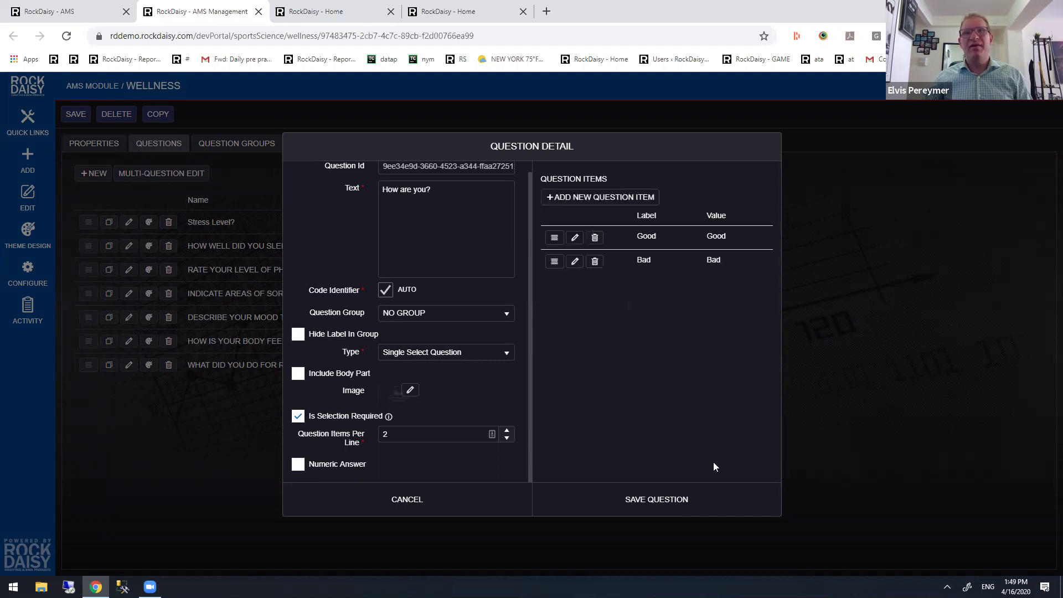
# - Save the "How are you?" question, move it above "Stress Level?" as the first question, and save the module
pyautogui.click(673, 510)
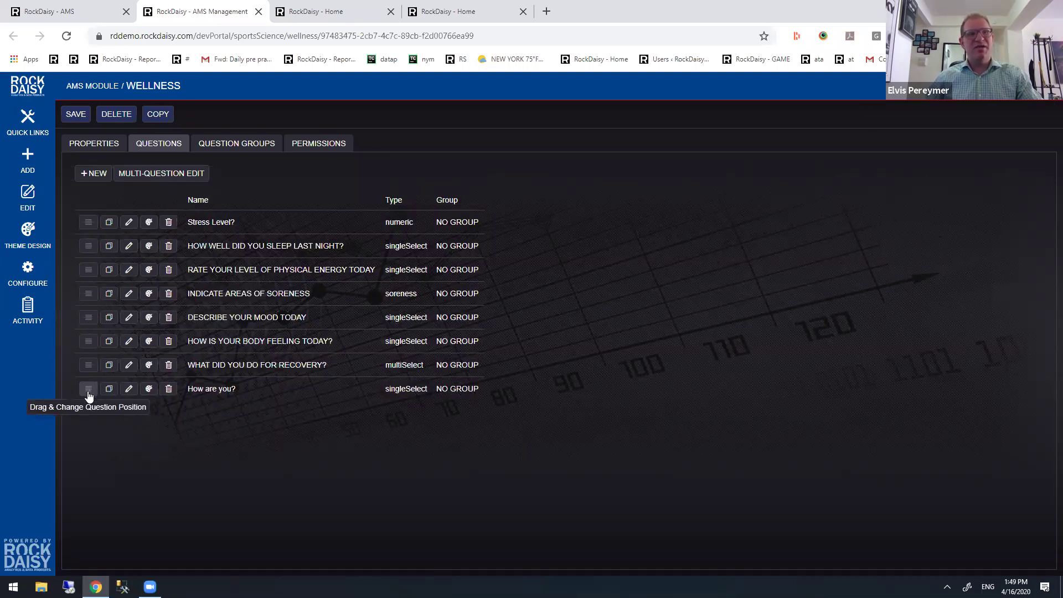
pyautogui.moveTo(89, 394); pyautogui.dragTo(101, 208)
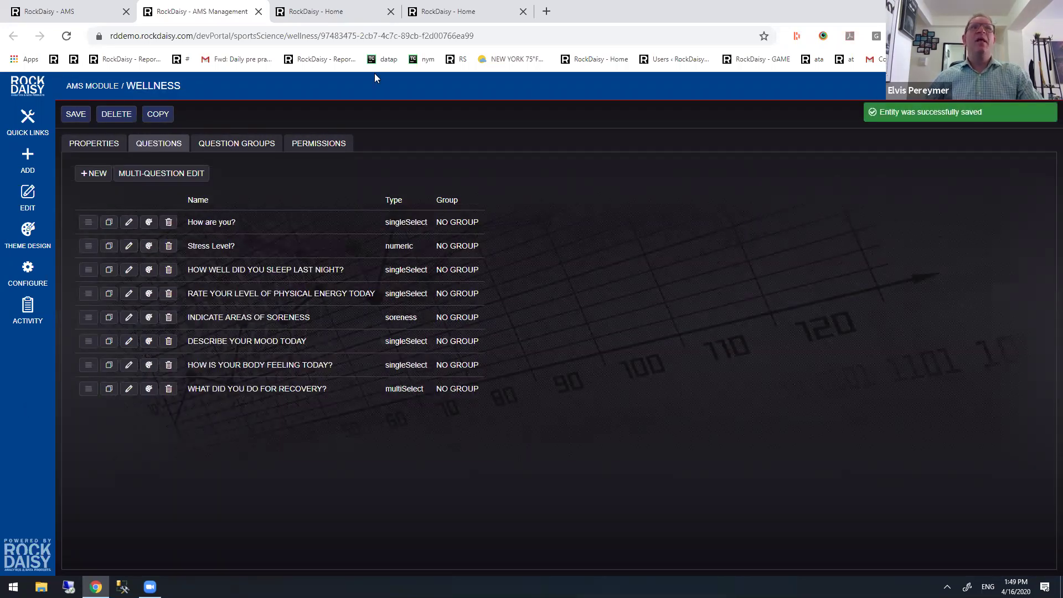
# - Return to the Wellness player page, reload it and open player 4's questionnaire to check the new first question
pyautogui.click(310, 11)
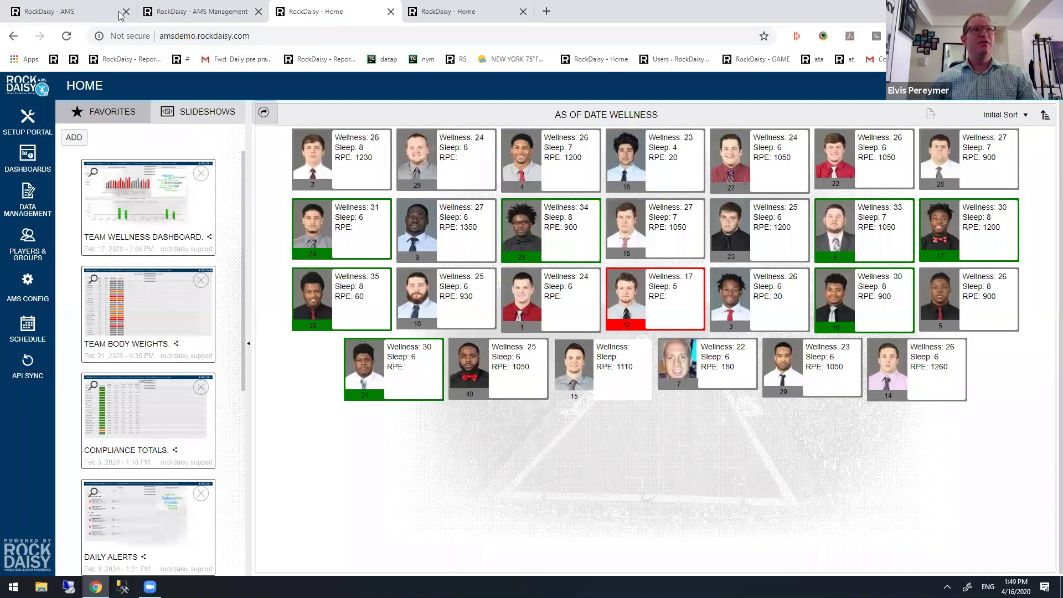
pyautogui.click(83, 11)
pyautogui.press('F5')
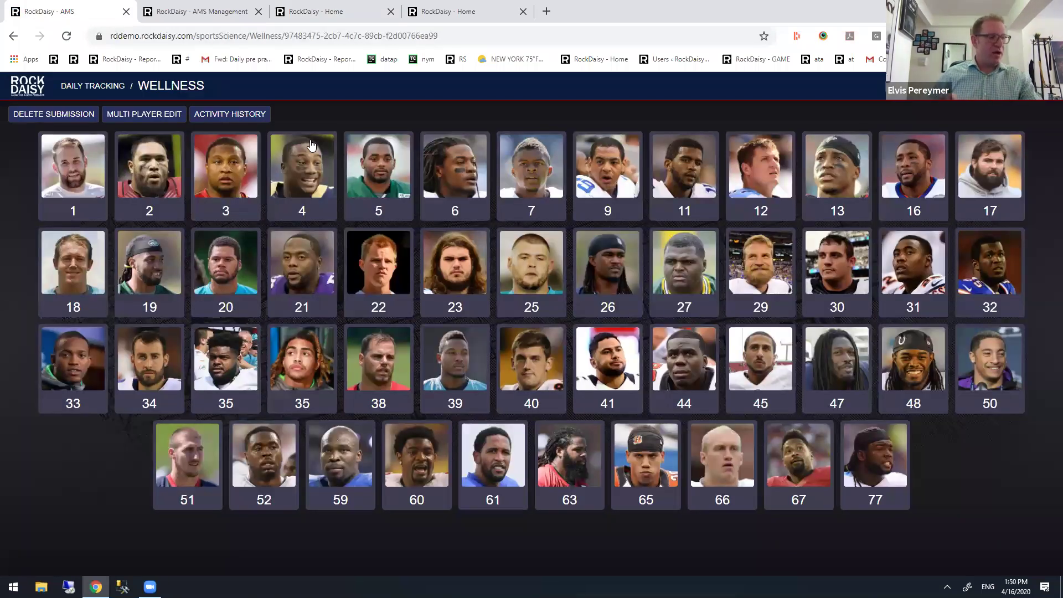
pyautogui.click(327, 169)
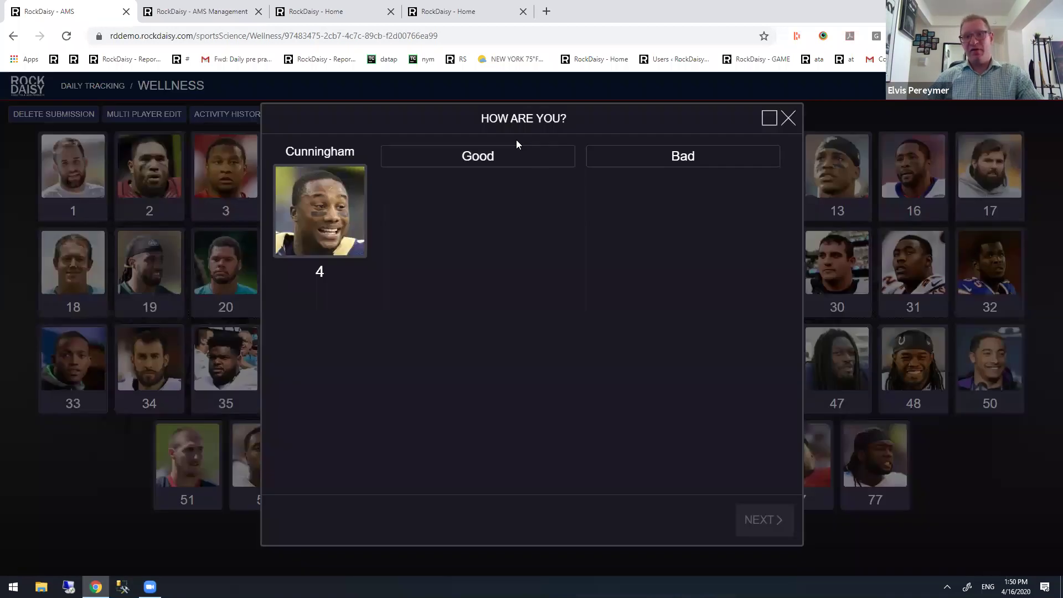
# - Walk through player 4's questionnaire, answering "Bad" to "How are you?" and a mid-scale "Stress Level?", and close it without submitting
pyautogui.click(540, 163)
pyautogui.click(673, 159)
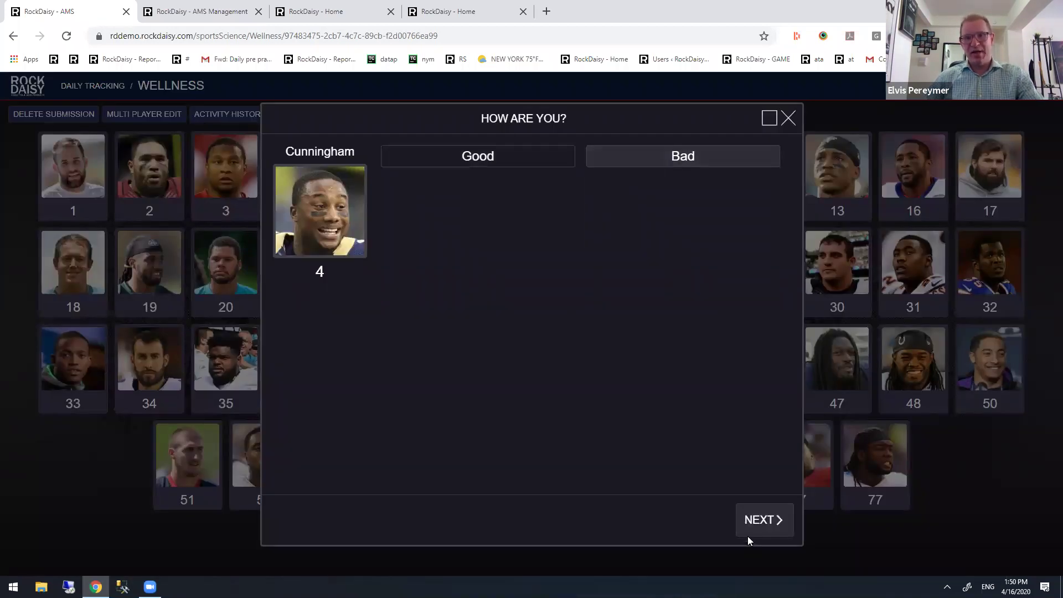
pyautogui.click(759, 529)
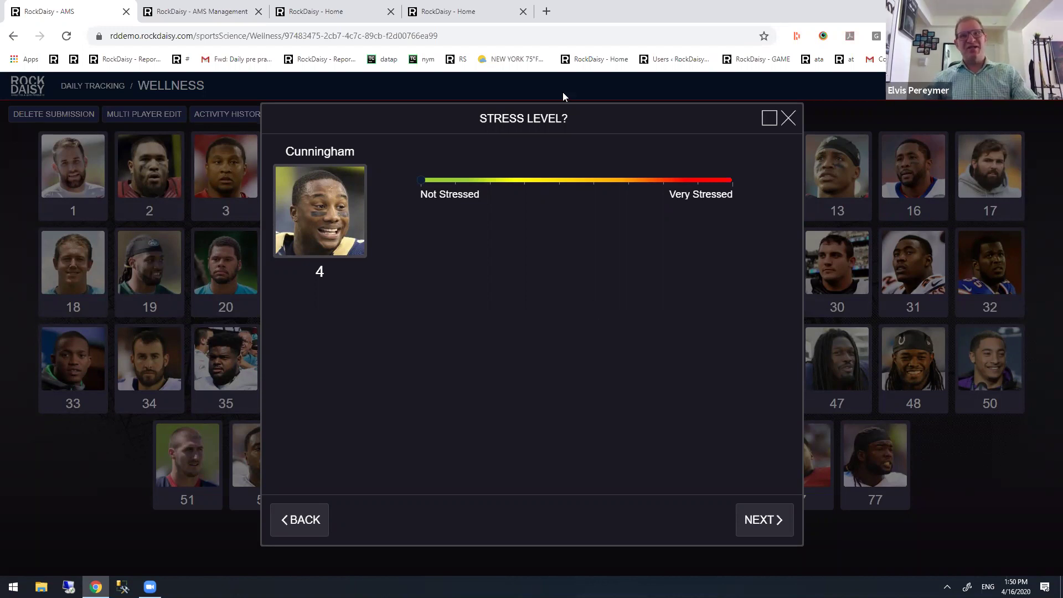
pyautogui.click(590, 178)
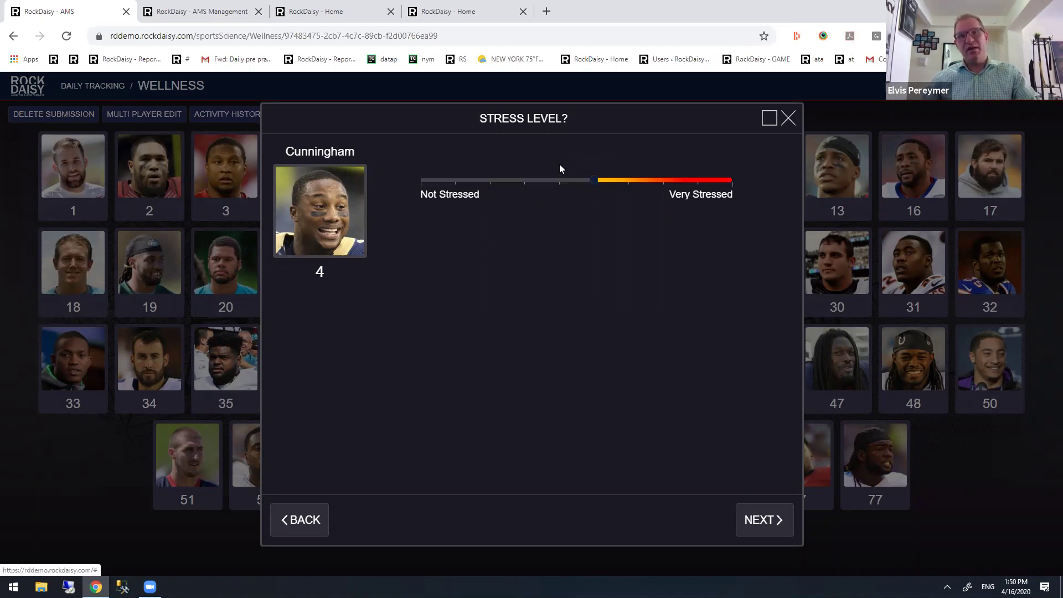
pyautogui.click(760, 530)
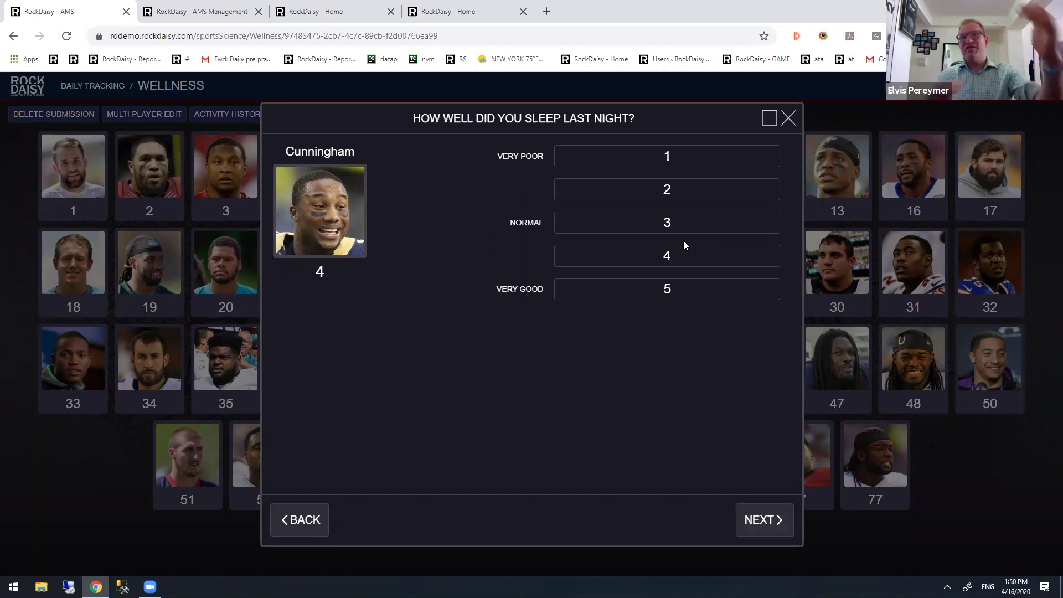
pyautogui.click(789, 118)
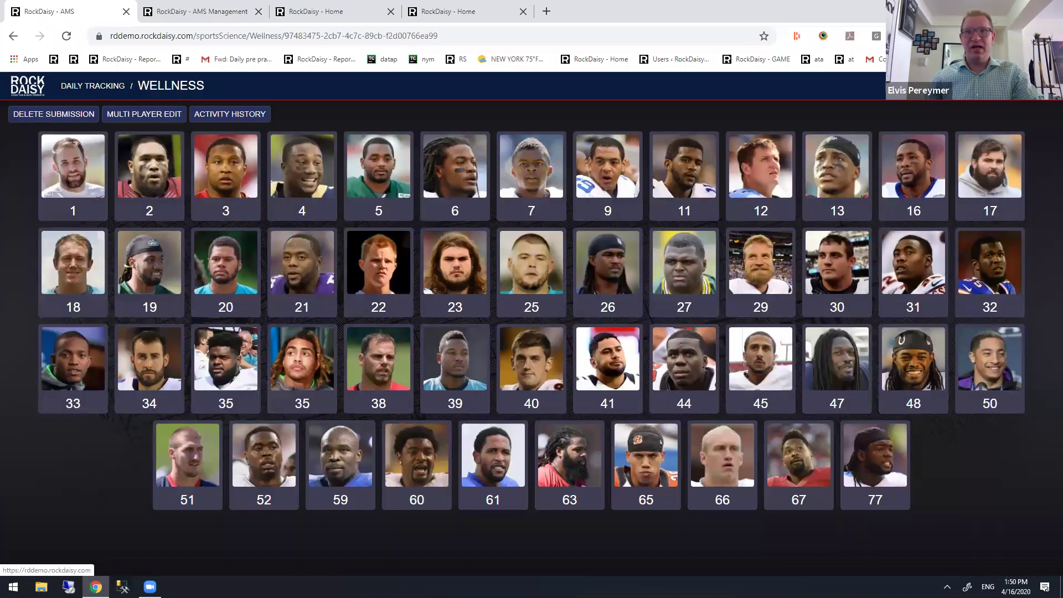
# - Change the Wellness page's layout to One Page Wizard
pyautogui.click(1040, 86)
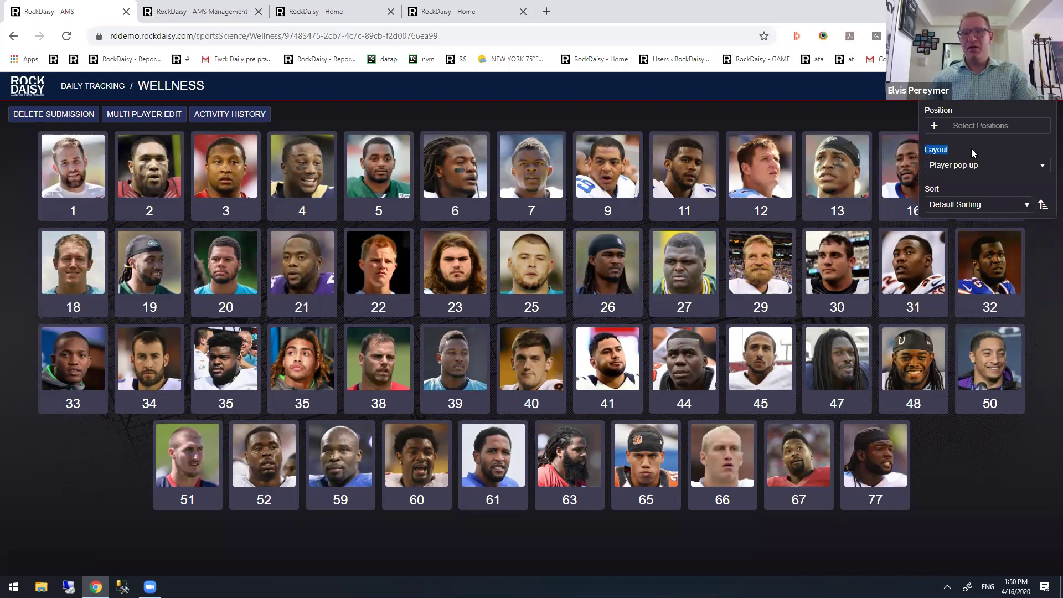
pyautogui.click(958, 167)
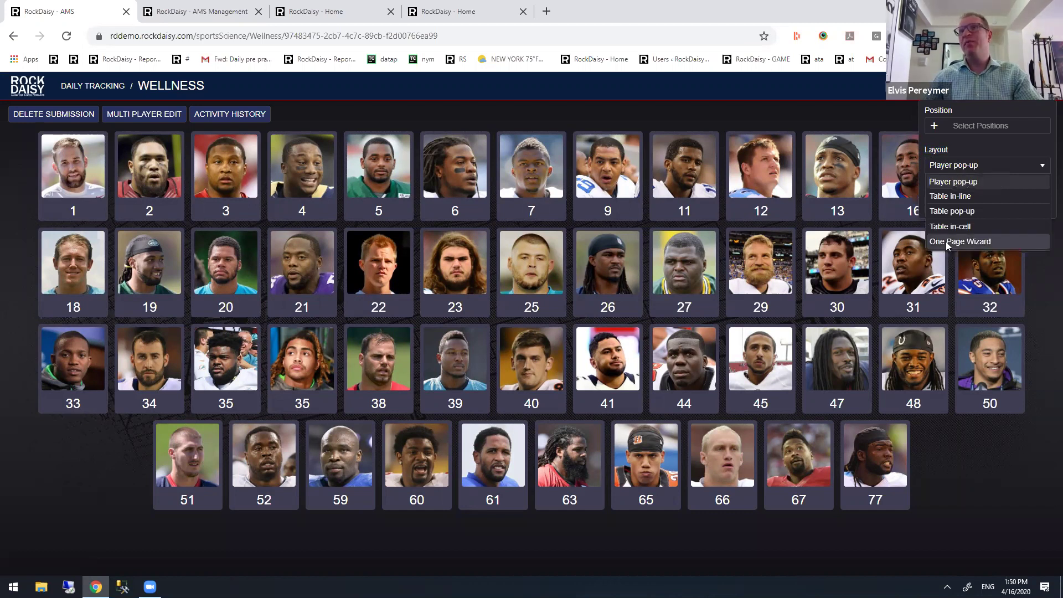
pyautogui.click(950, 242)
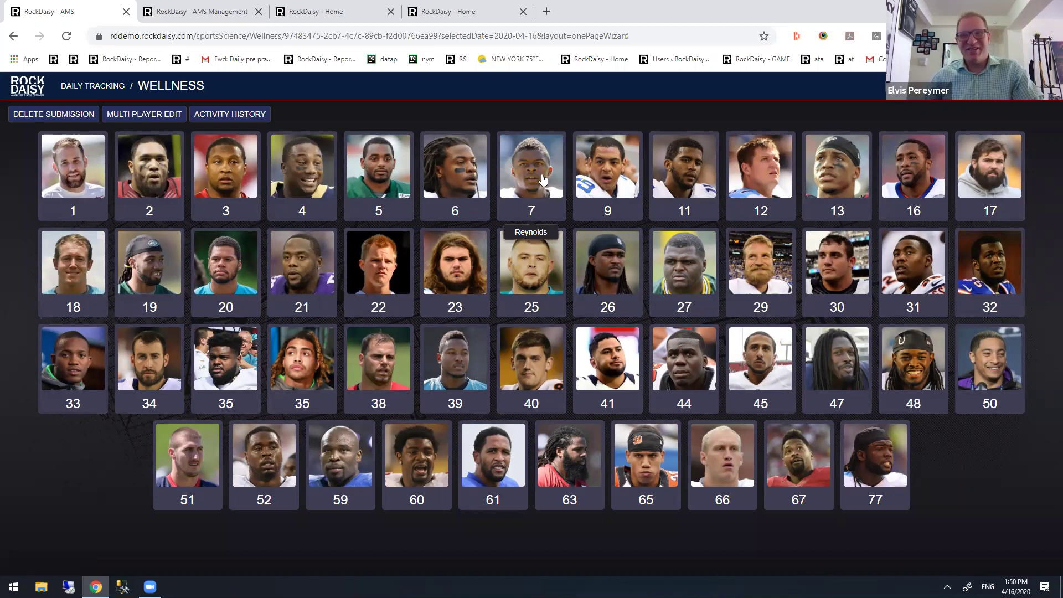
# - Open player 7's one-page questionnaire, expand all its questions to review them, and close it
pyautogui.click(522, 175)
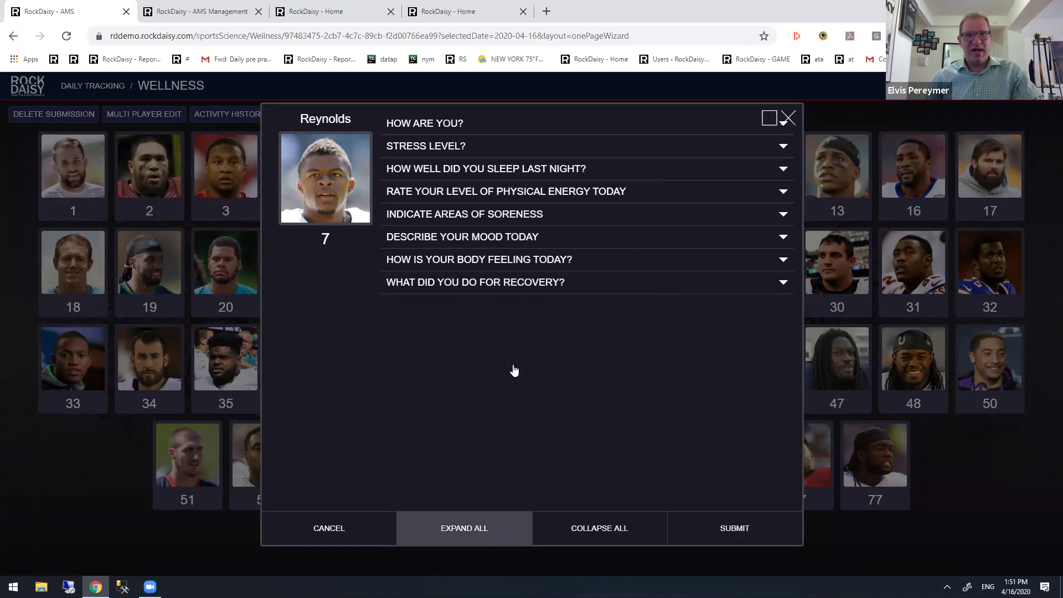
pyautogui.scroll(-10, 567, 294)
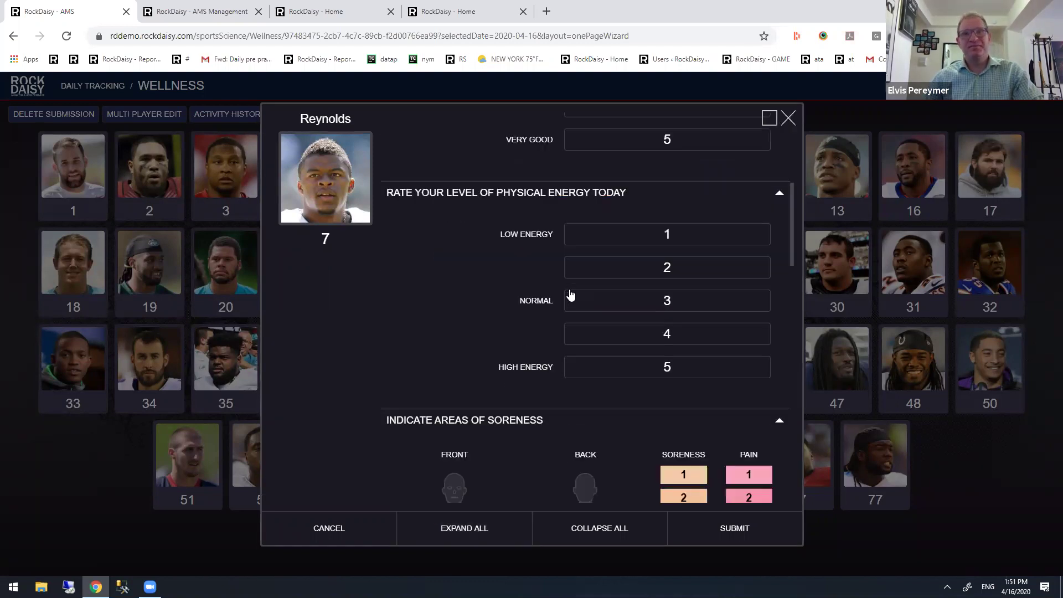
pyautogui.scroll(7, 576, 283)
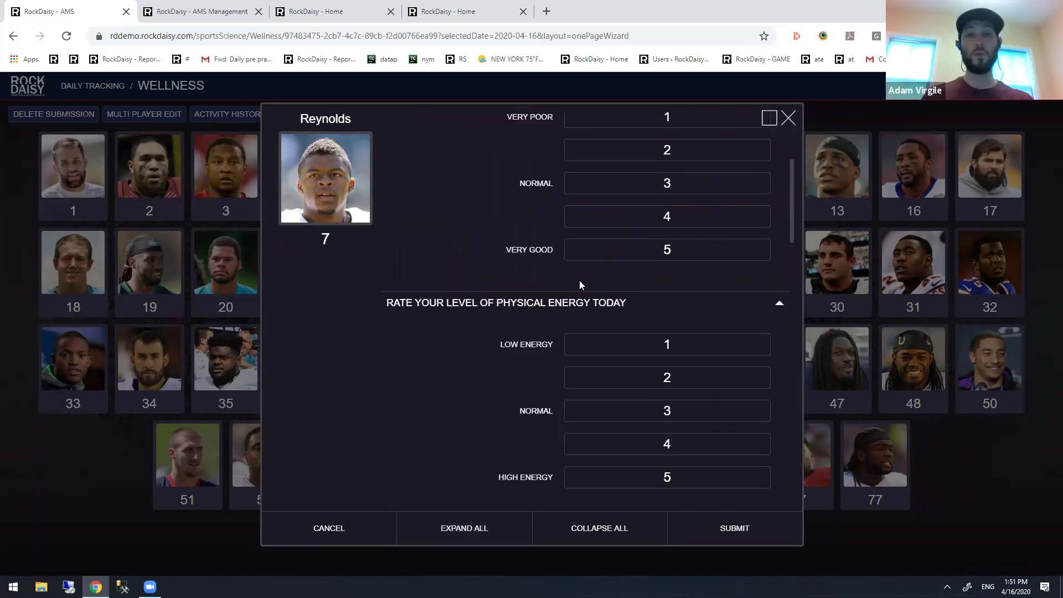
pyautogui.scroll(4, 579, 280)
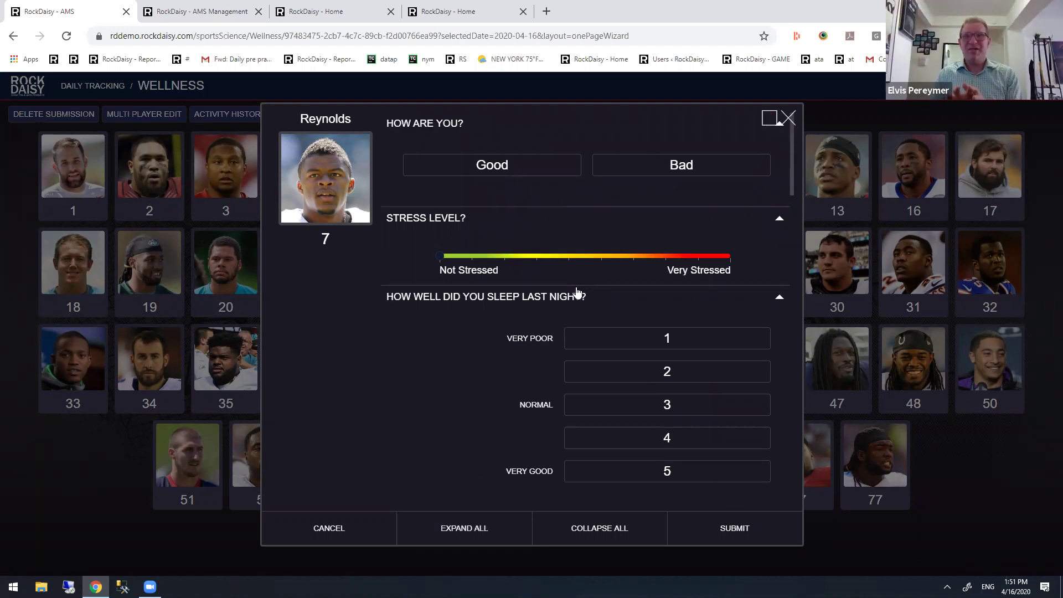
pyautogui.click(787, 119)
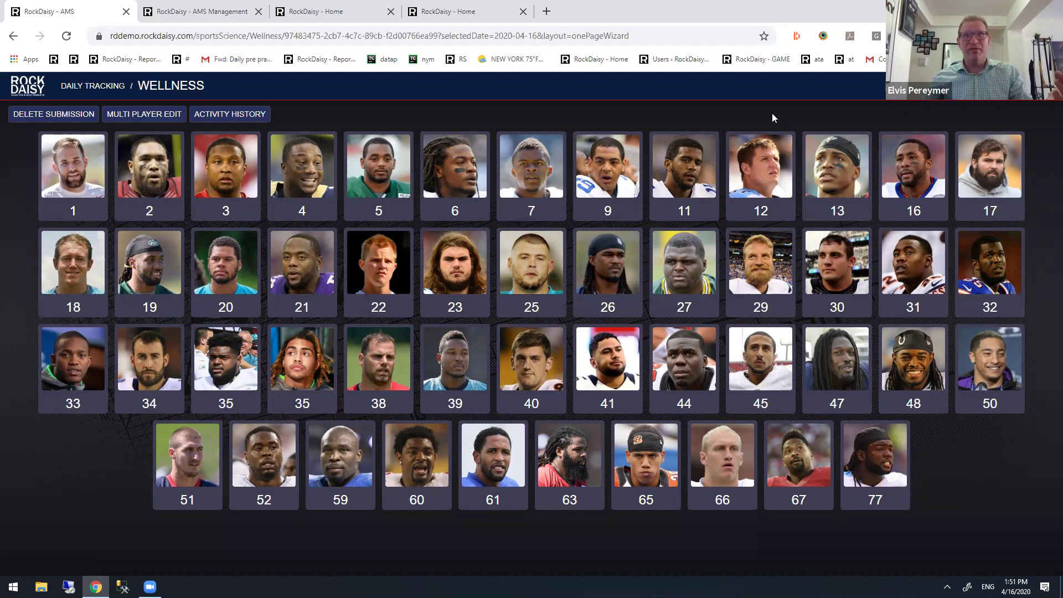
# - Preview player 2's questionnaire in the browser's phone emulation, expanding "How are you?" and "Stress Level?", and return to the full-size player page
pyautogui.press('F12')
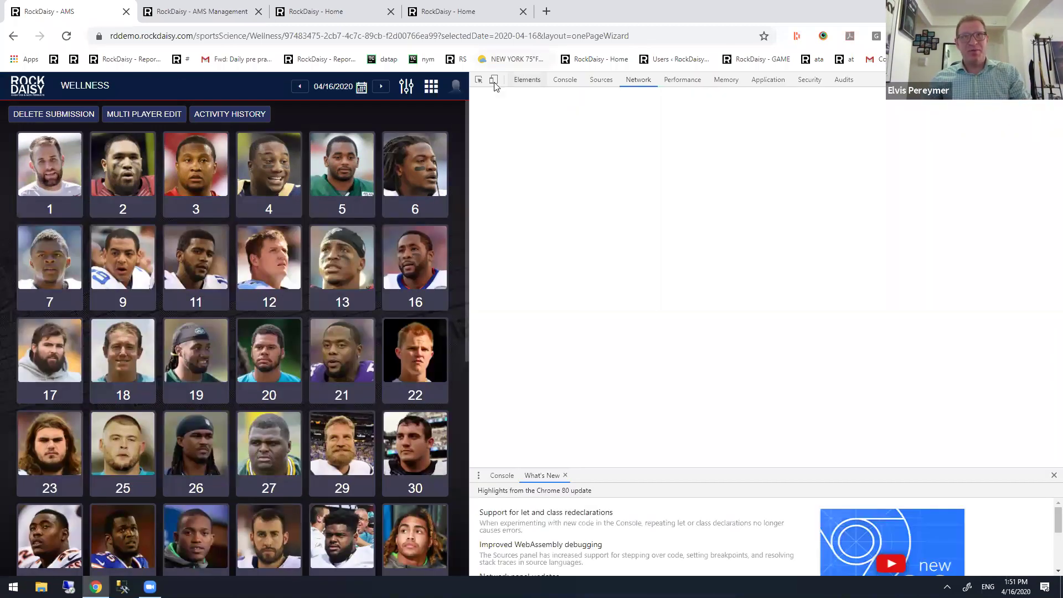
pyautogui.click(493, 80)
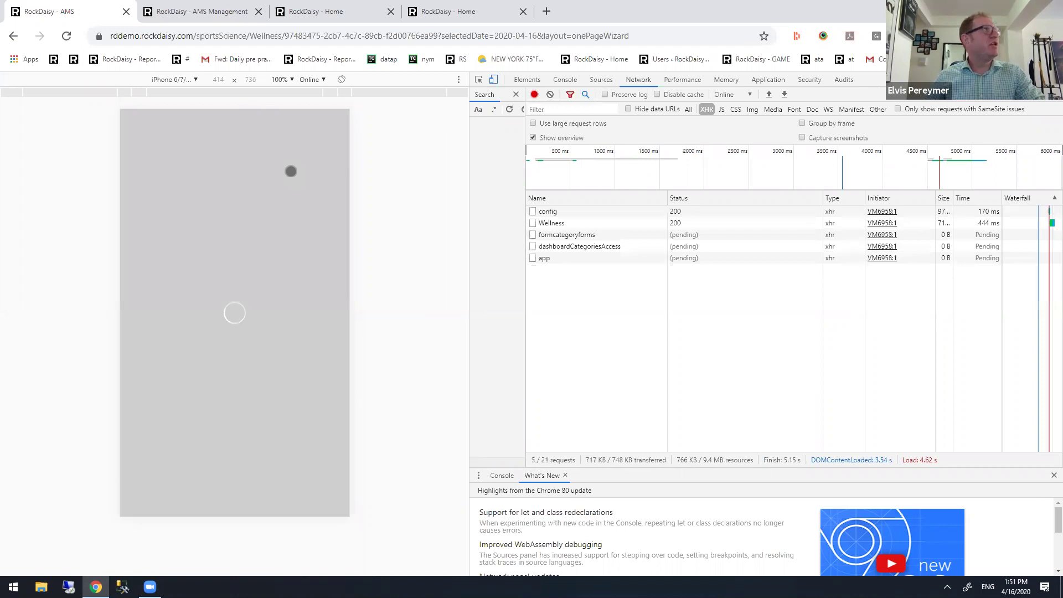
pyautogui.click(172, 228)
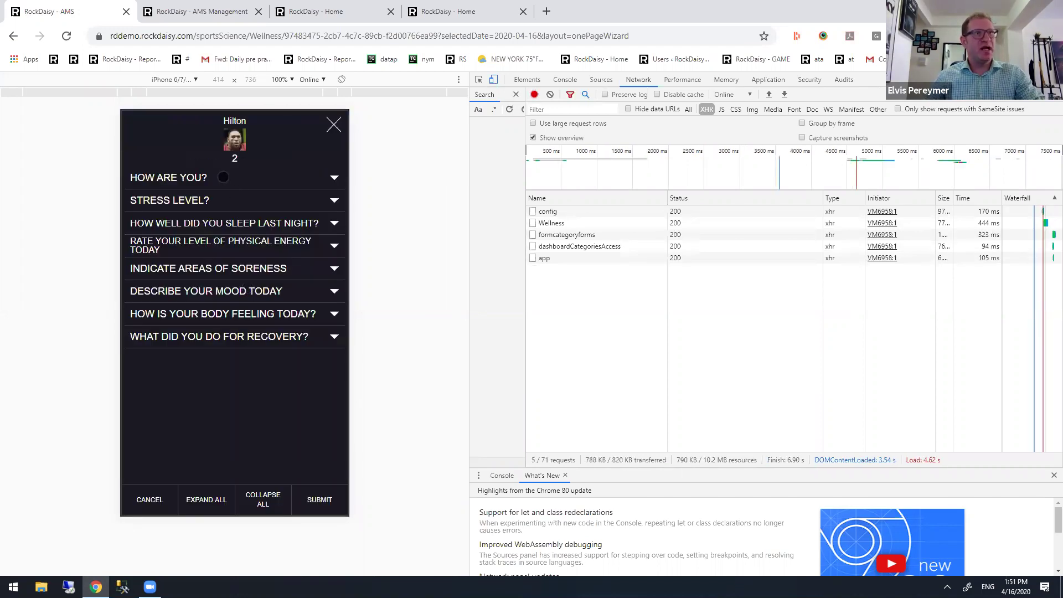
pyautogui.click(223, 177)
pyautogui.click(230, 326)
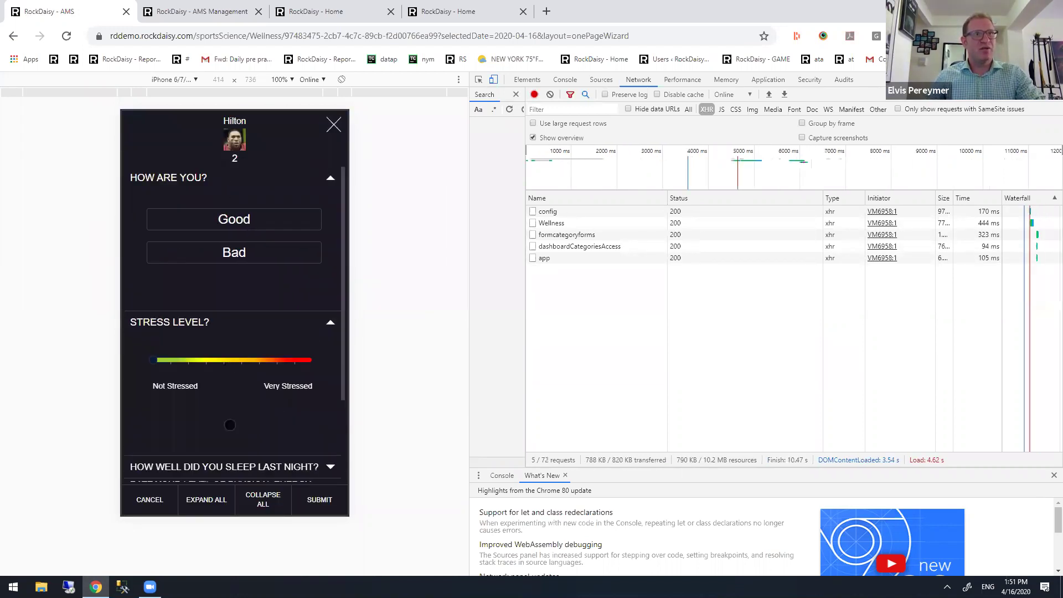
pyautogui.scroll(2, 228, 419)
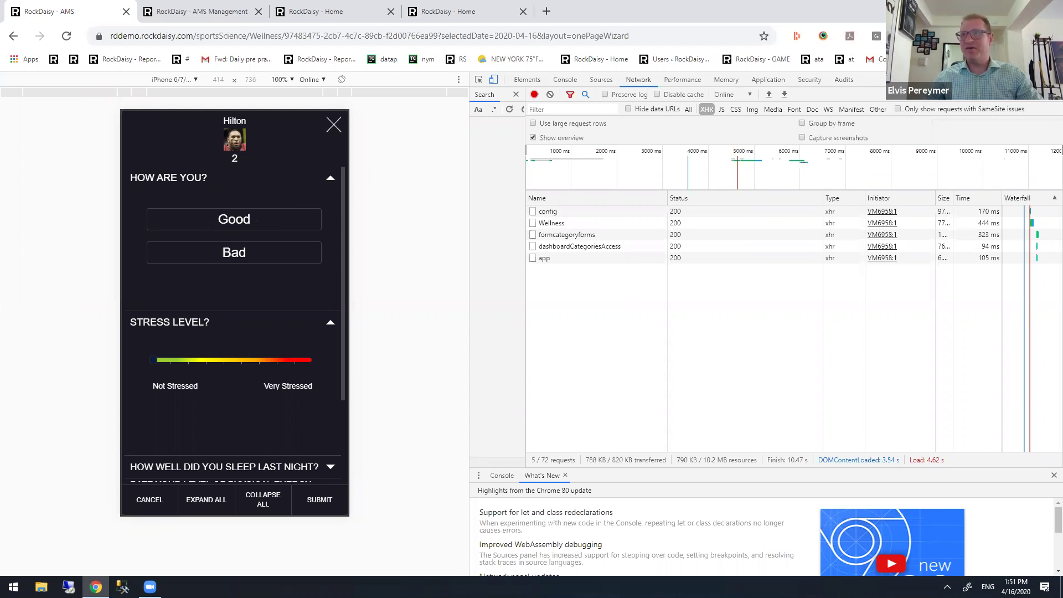
pyautogui.press('F12')
pyautogui.rightClick(919, 84)
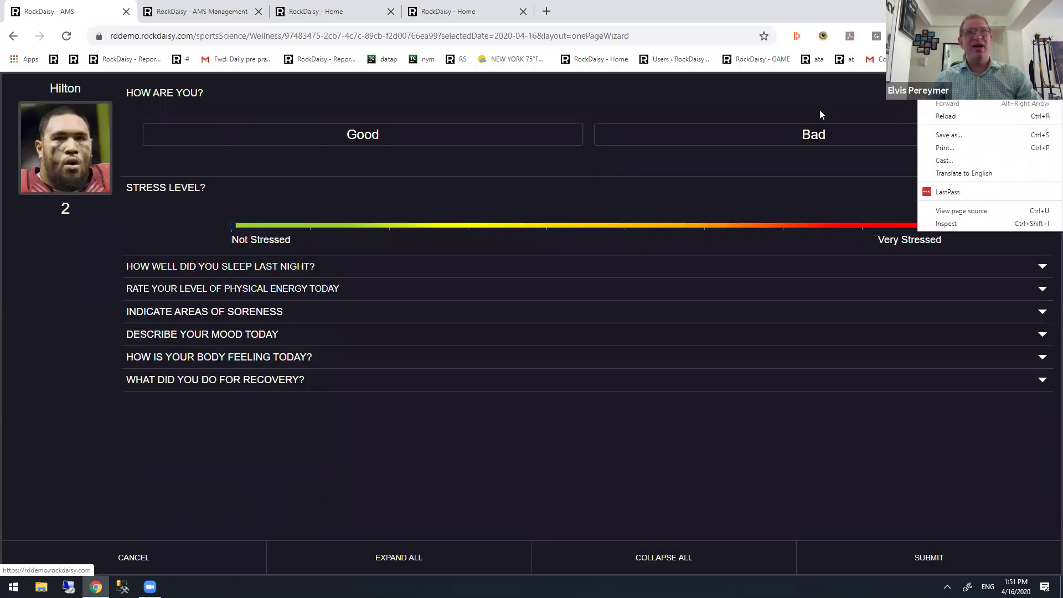
pyautogui.press('F5')
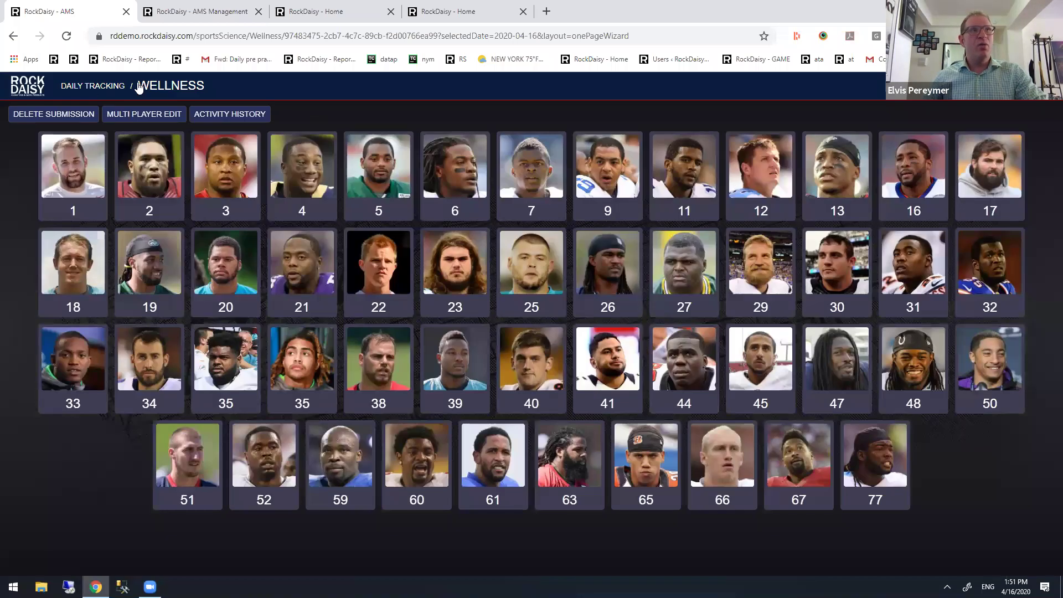
# - Open the "How are you?" question for editing in the Wellness module's configuration
pyautogui.click(171, 98)
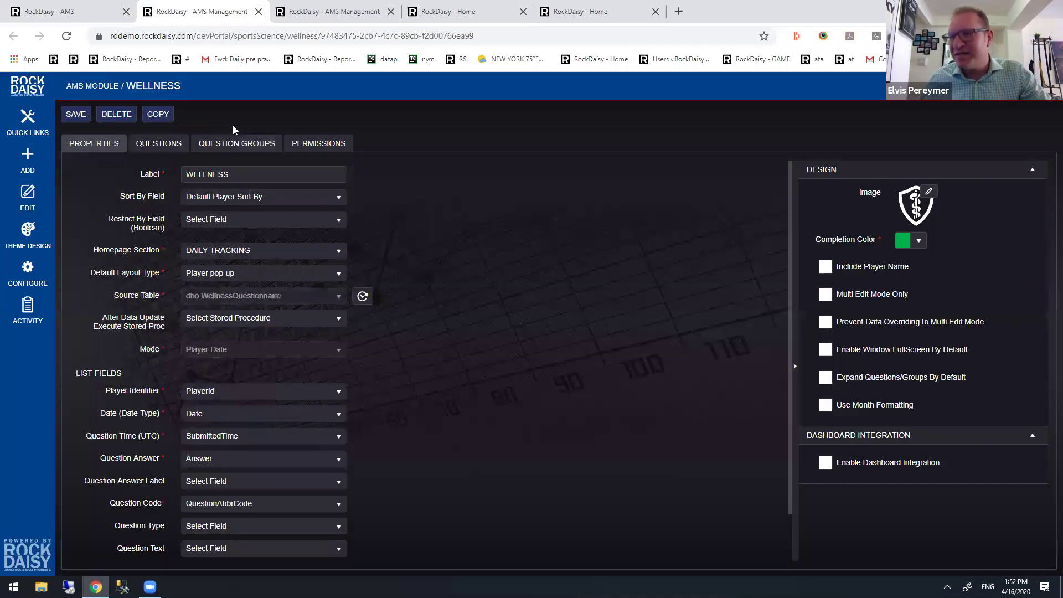
pyautogui.click(159, 146)
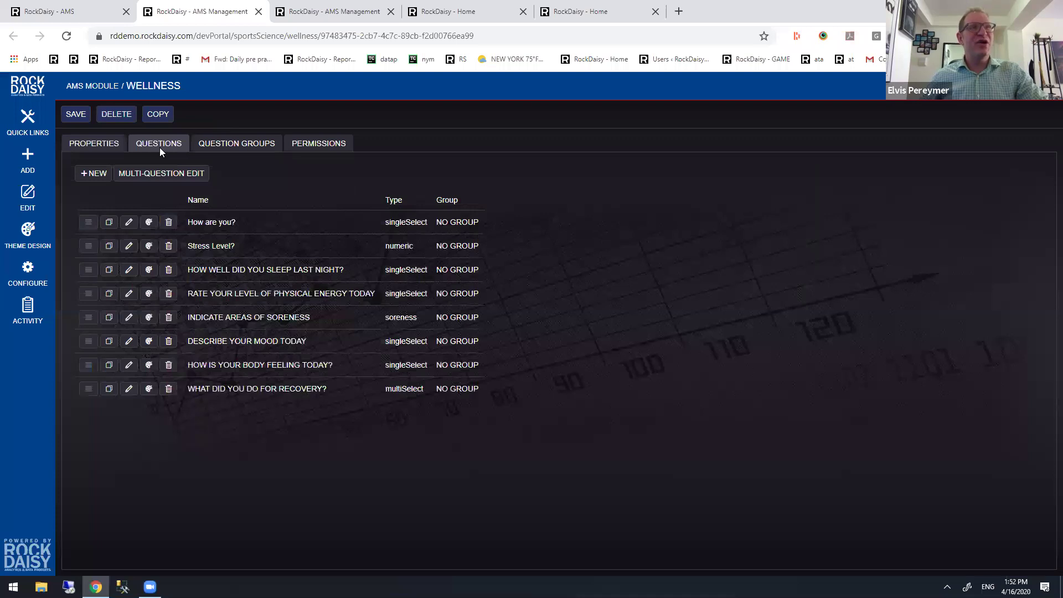
pyautogui.click(127, 224)
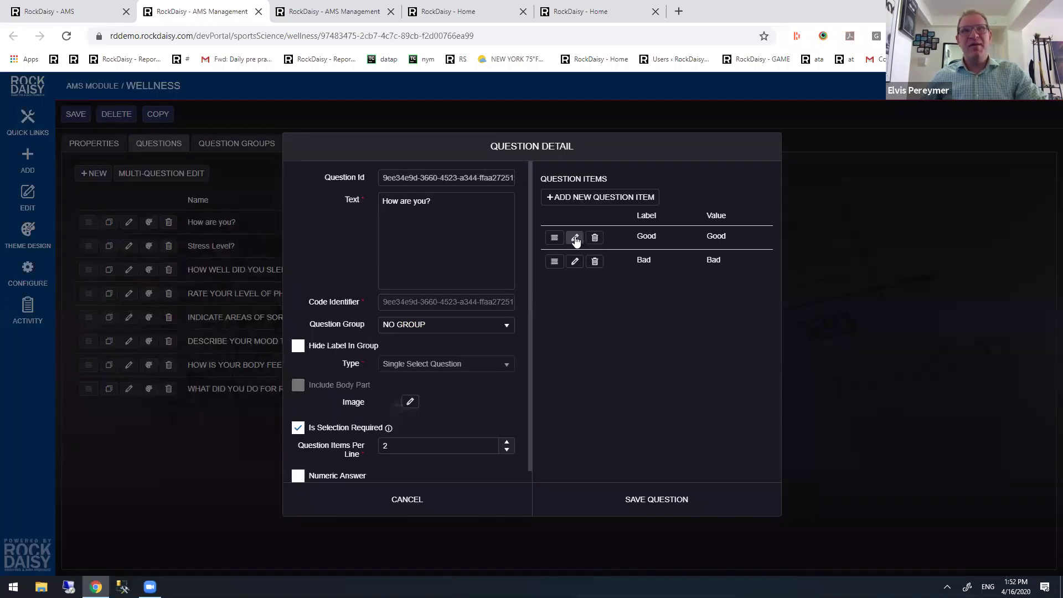
# - Try to set the "Good" answer item's background color to green, and save the item and the question
pyautogui.click(575, 238)
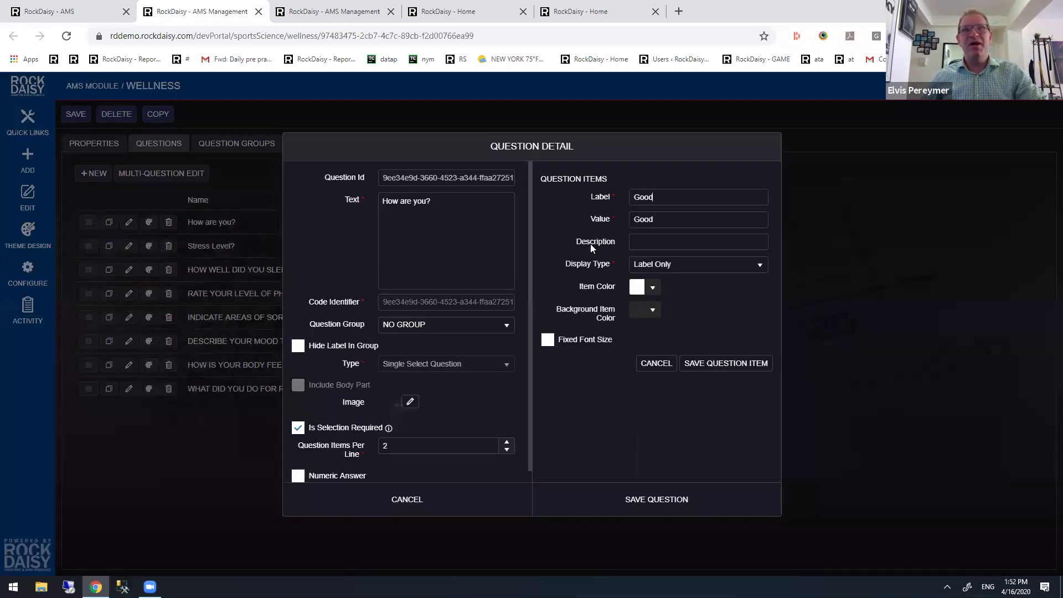
pyautogui.click(648, 287)
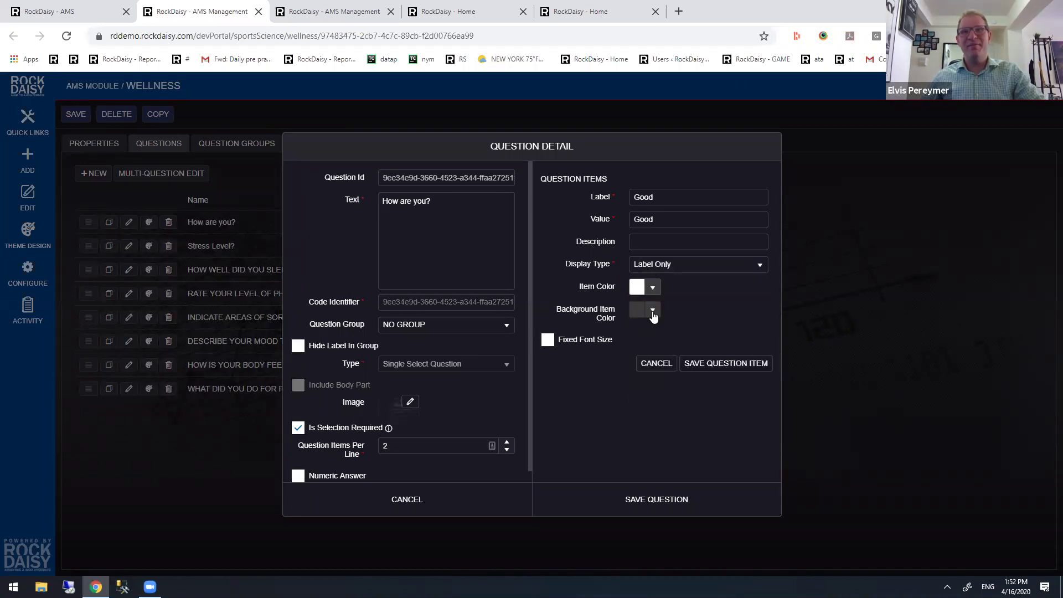
pyautogui.click(648, 309)
pyautogui.tripleClick(707, 326)
pyautogui.write('green')
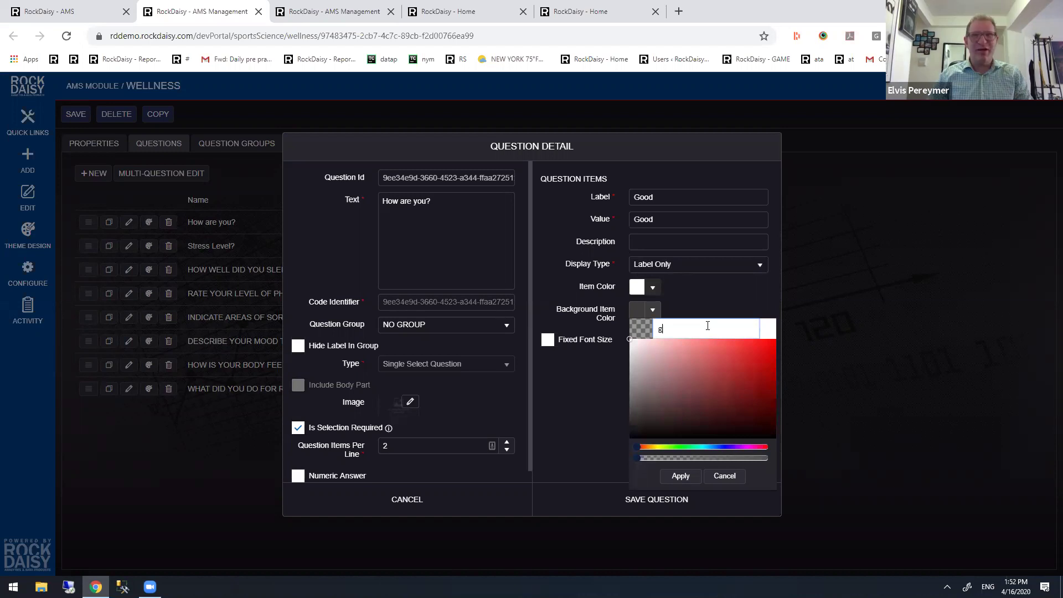
pyautogui.click(749, 305)
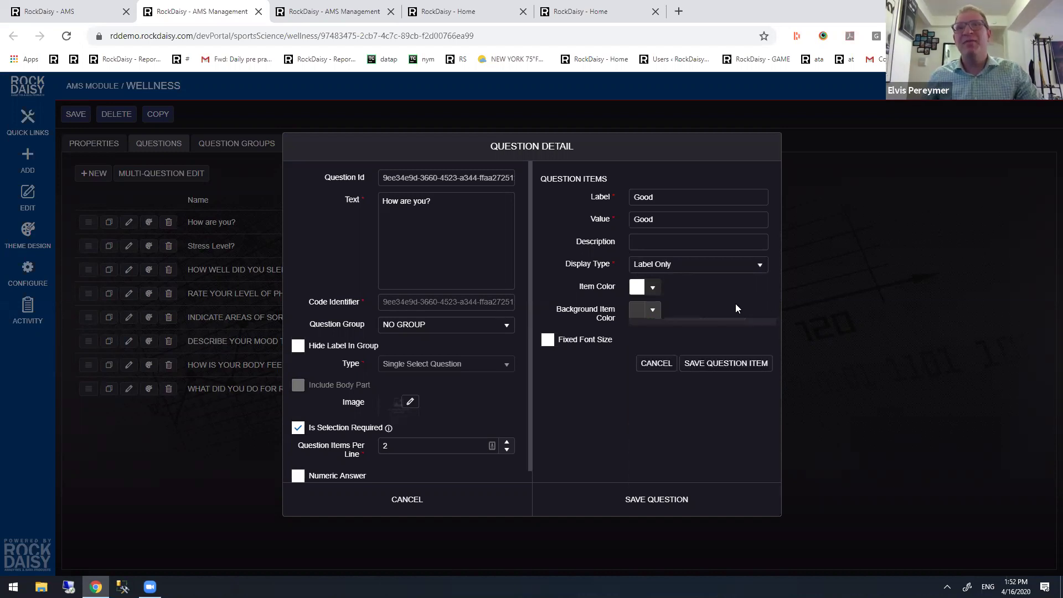
pyautogui.click(728, 364)
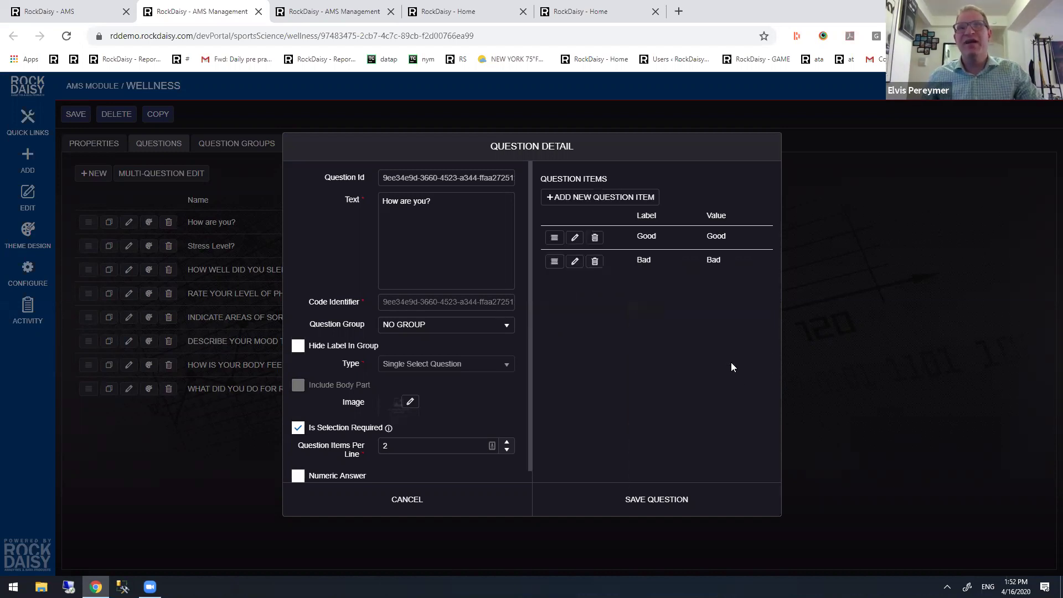
pyautogui.click(649, 507)
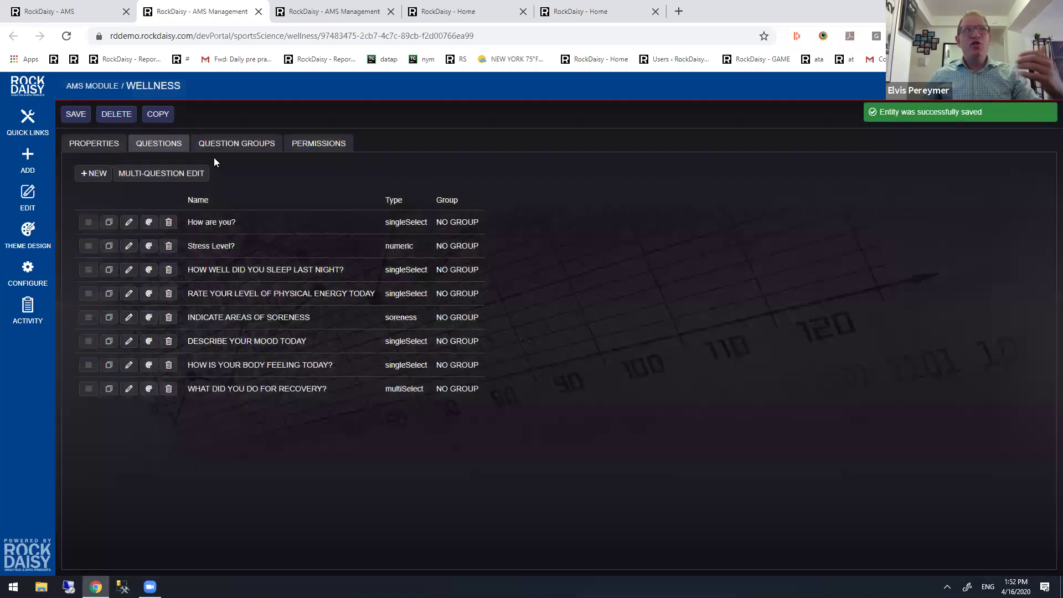
# - Go to the Wellness form from the home page's data management list and check the answer buttons in player 4's questionnaire
pyautogui.click(18, 86)
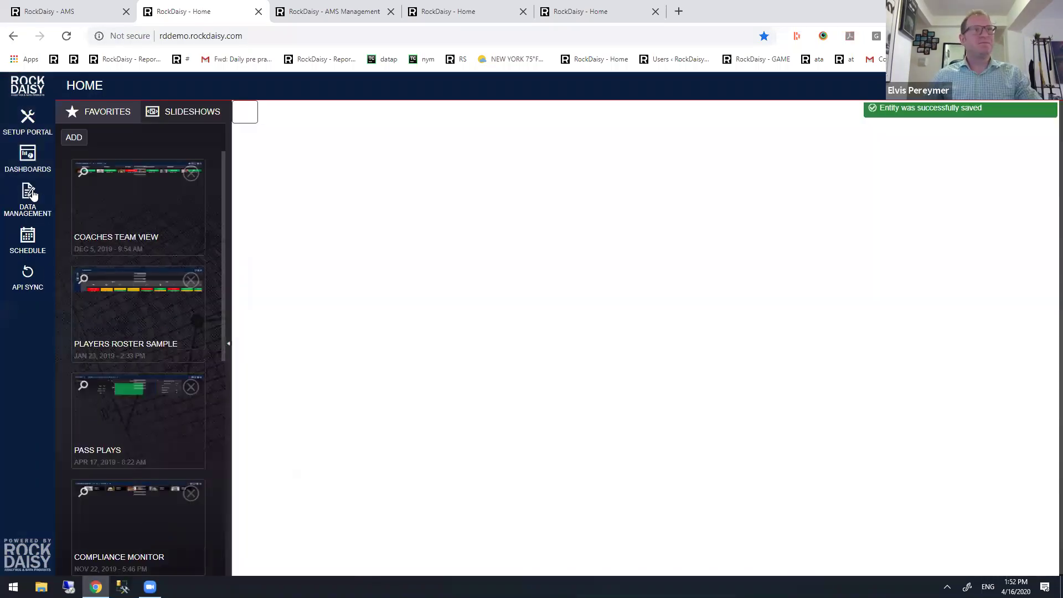
pyautogui.click(27, 199)
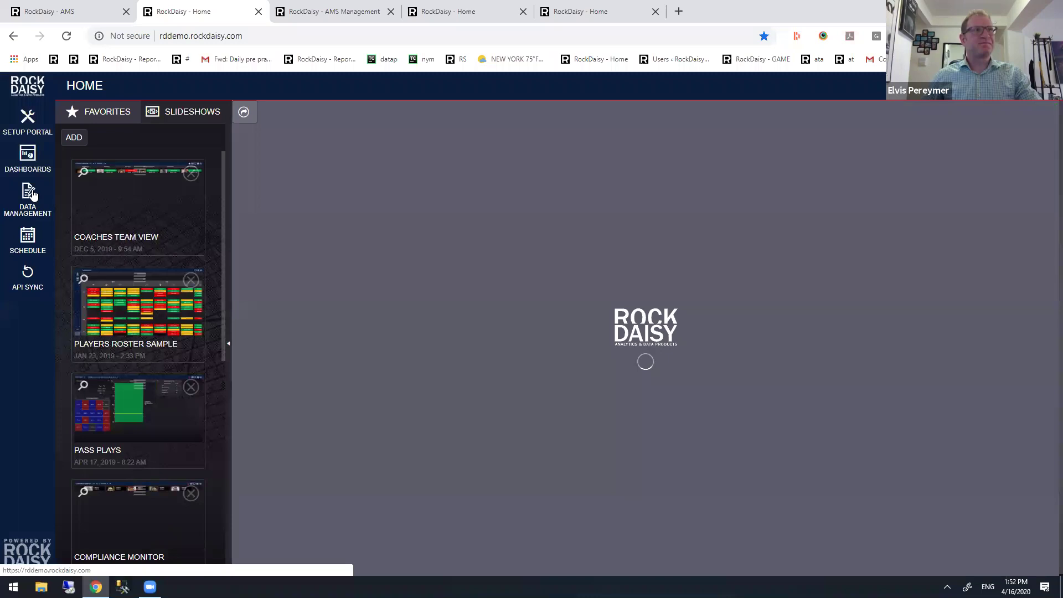
pyautogui.click(111, 244)
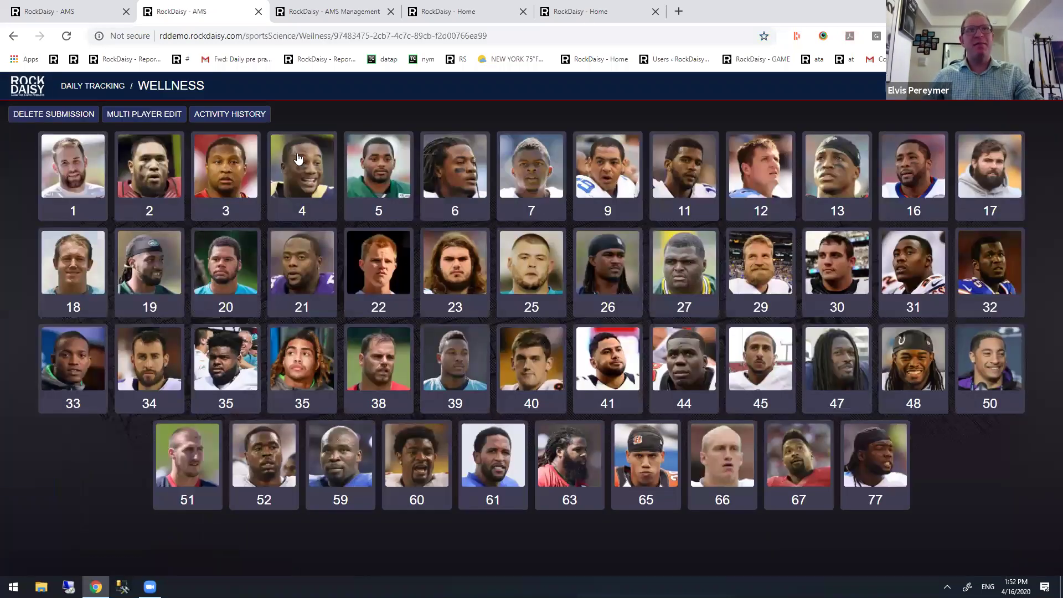
pyautogui.click(296, 158)
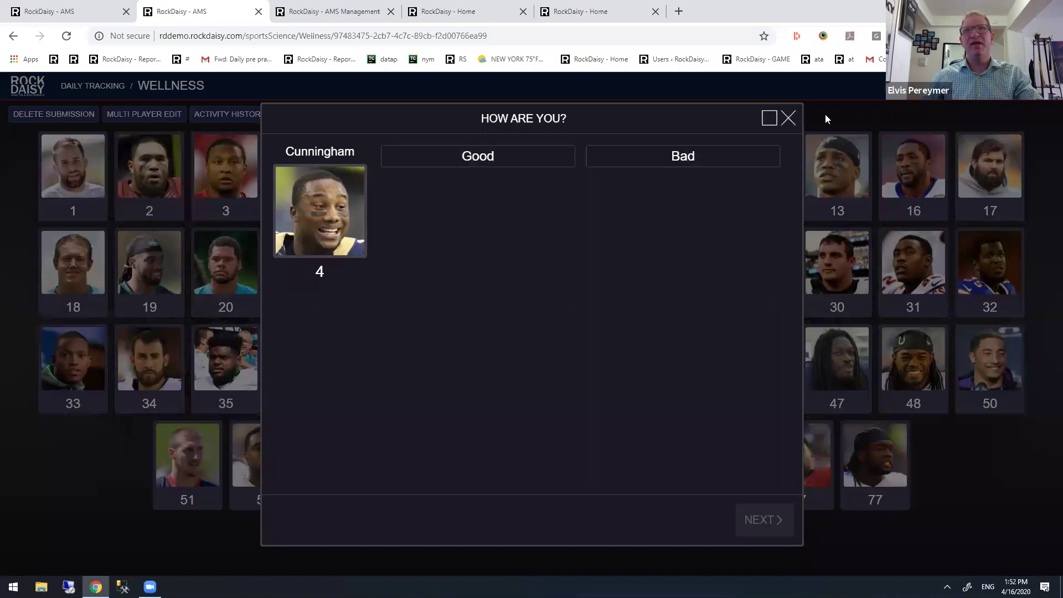
pyautogui.click(790, 119)
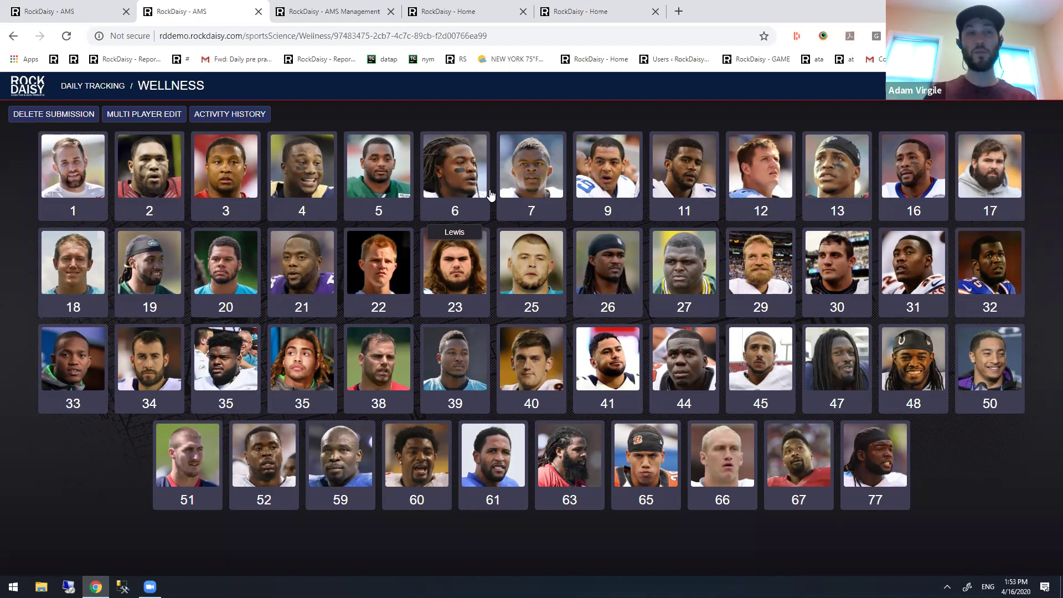
# - Switch from Wellness to the Weigh In daily tracking form
pyautogui.click(106, 89)
pyautogui.click(95, 104)
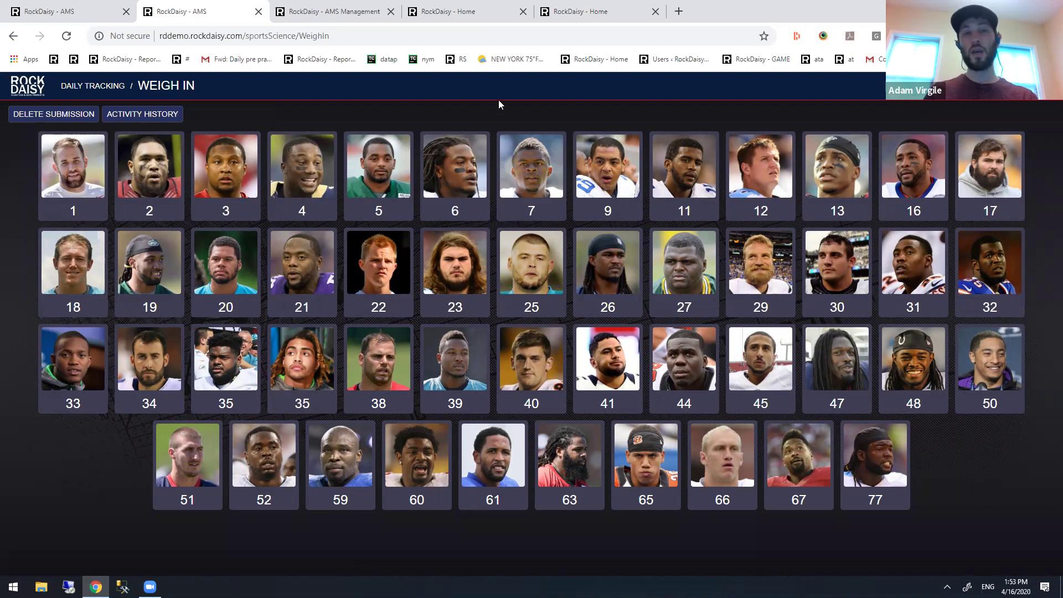
# - View player 6's weigh-in entry, and open the Weigh In daily tracking form on the amsdemo site
pyautogui.click(470, 157)
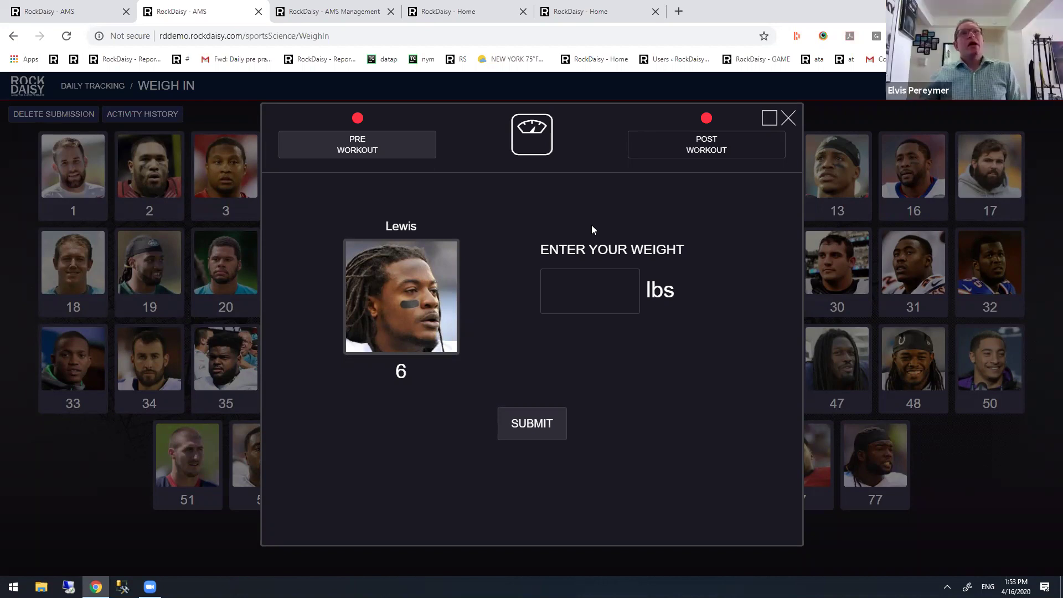
pyautogui.click(313, 6)
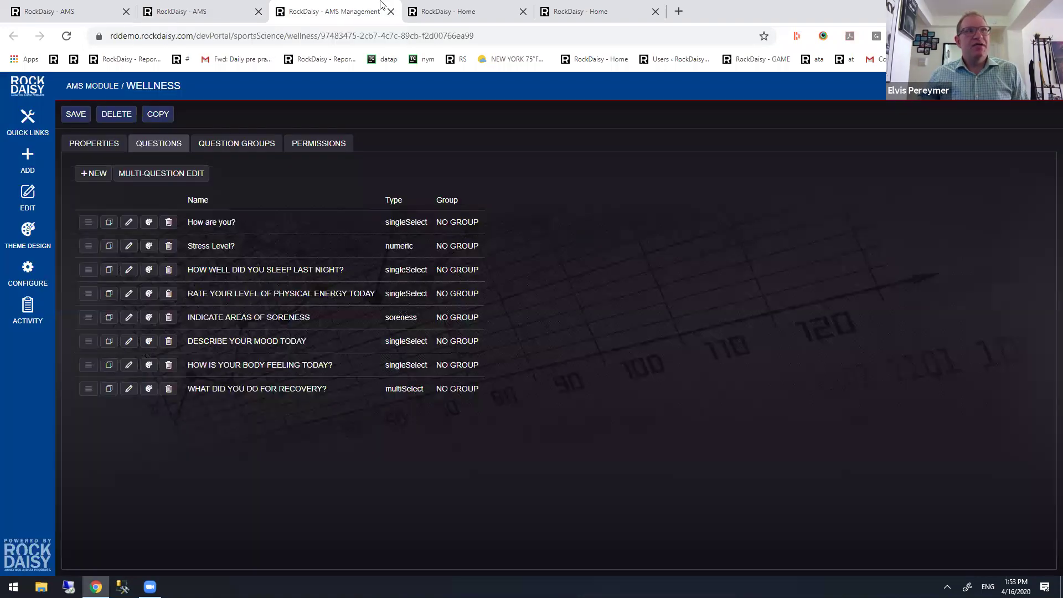
pyautogui.click(426, 4)
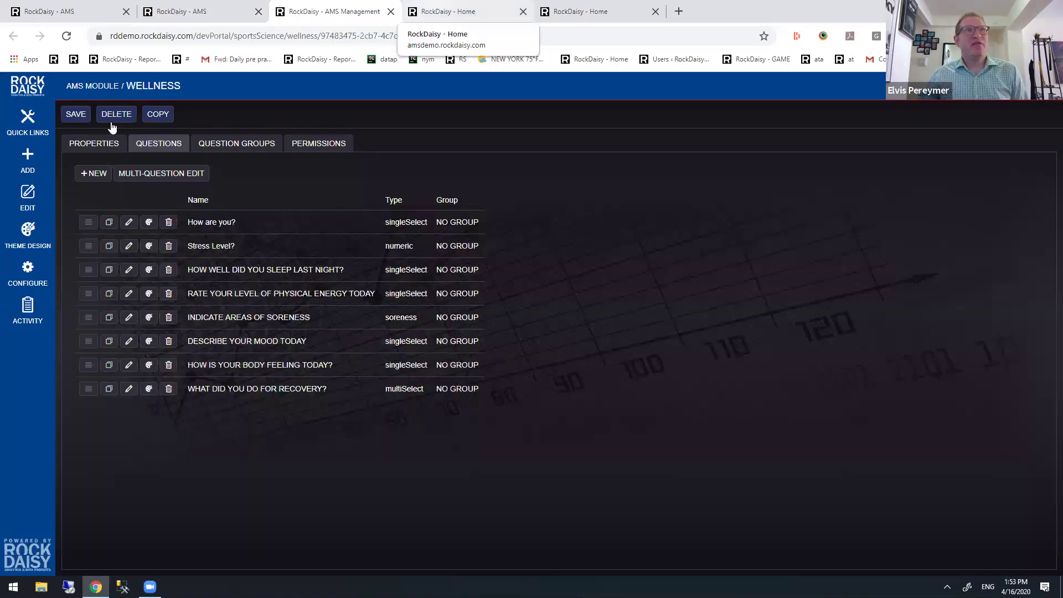
pyautogui.click(15, 194)
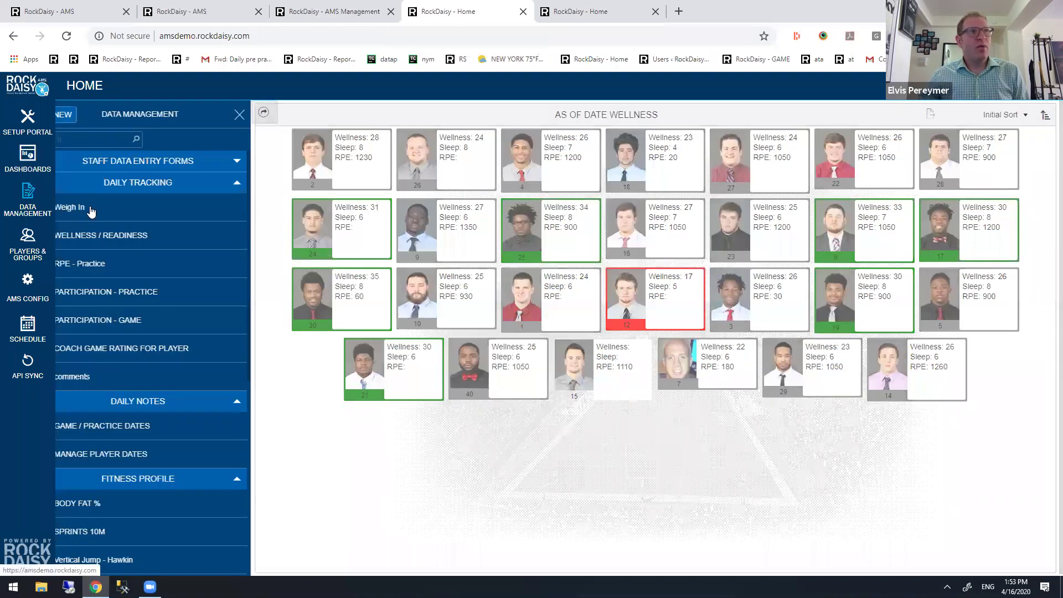
pyautogui.click(221, 237)
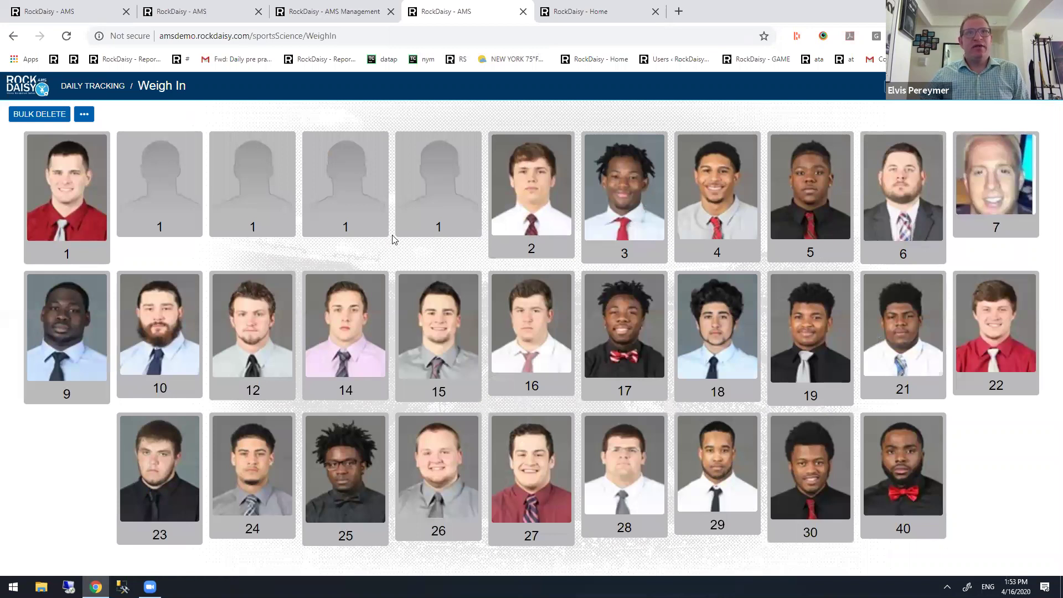
# - Check player 2's weigh-in pop-up, and switch the Weigh In form's layout to in-cell
pyautogui.click(530, 210)
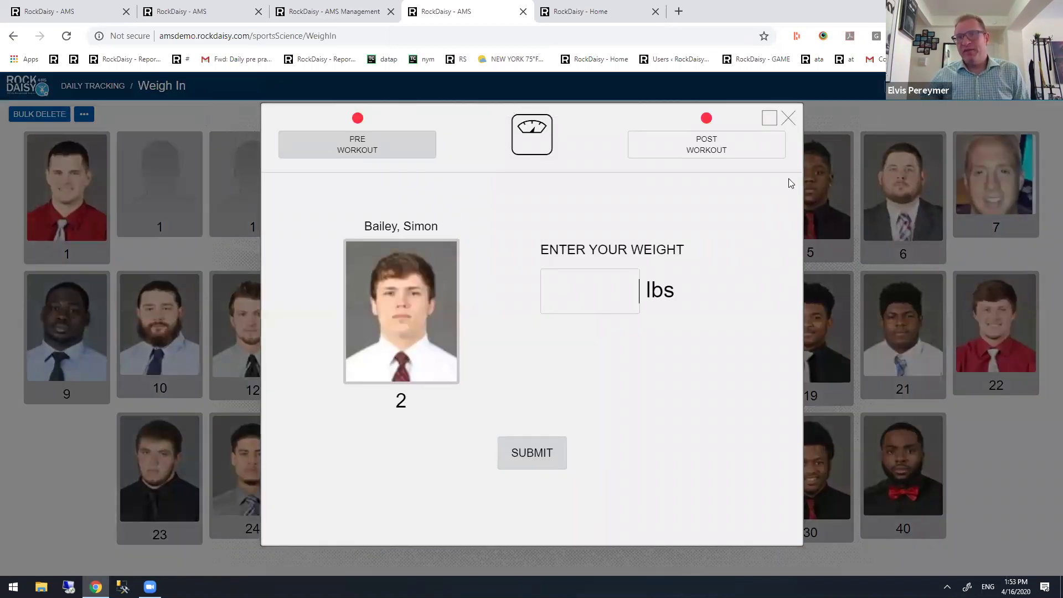
pyautogui.click(788, 118)
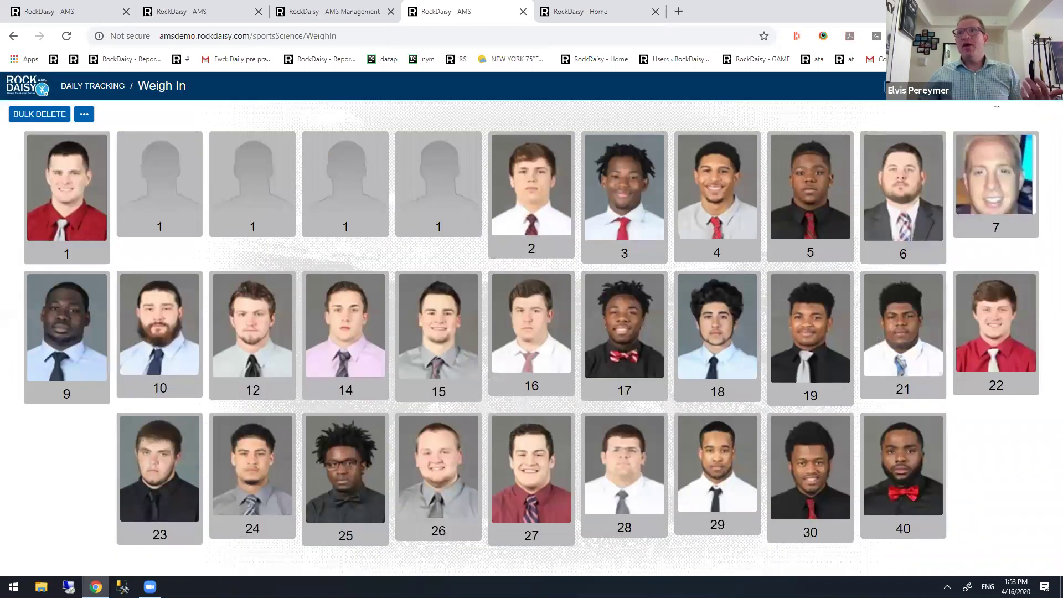
pyautogui.click(985, 87)
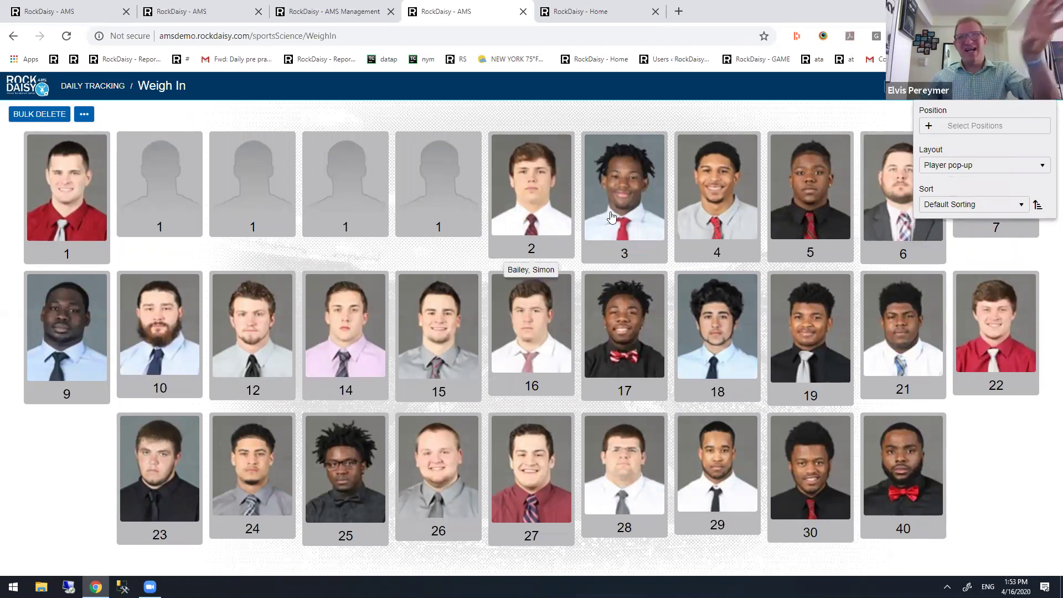
pyautogui.click(948, 167)
pyautogui.click(945, 230)
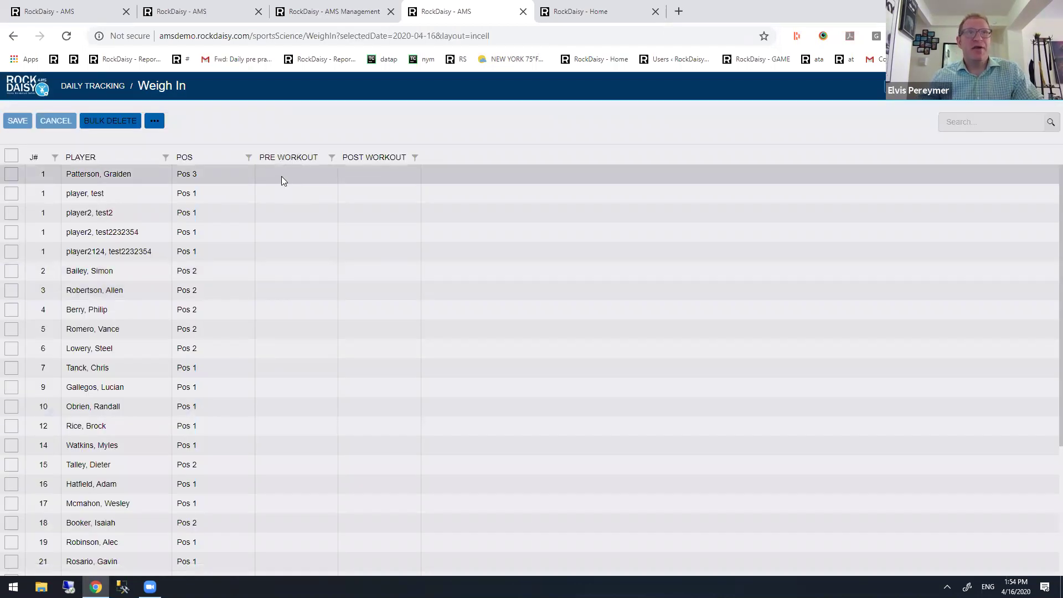
# - Enter pre-workout weights of 210 for the first listed player and 220 for the second in the Weigh In table
pyautogui.write('210')
pyautogui.click(293, 198)
pyautogui.write('21')
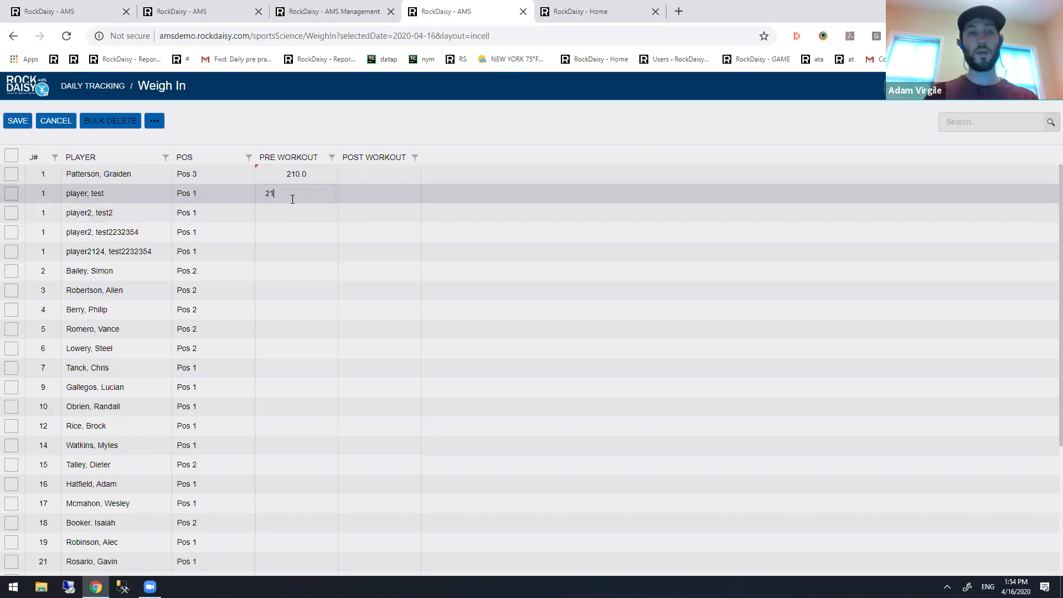
pyautogui.press('BackSpace')
pyautogui.write('20')
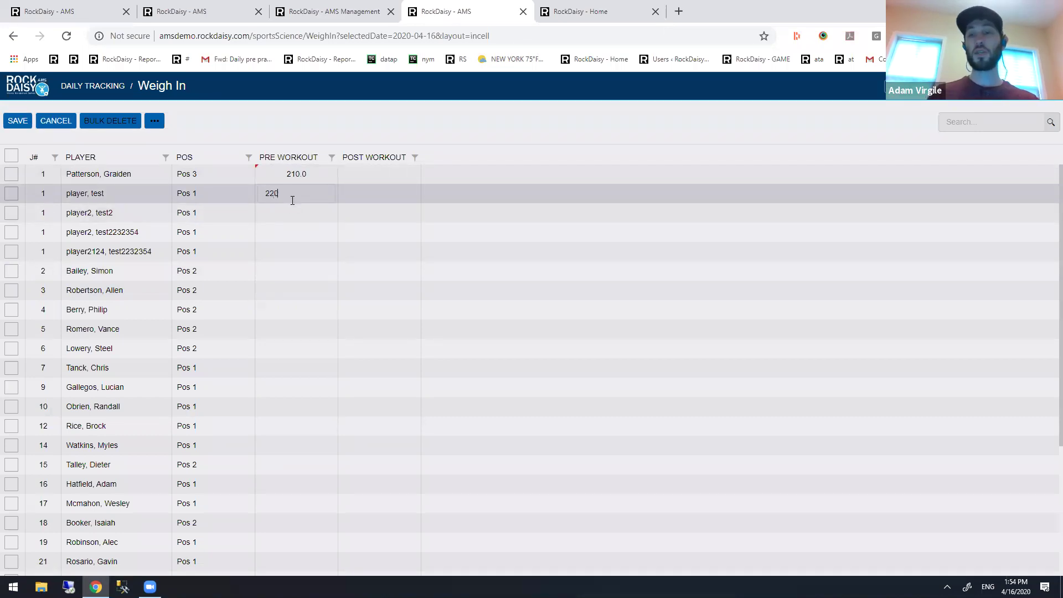
pyautogui.click(289, 217)
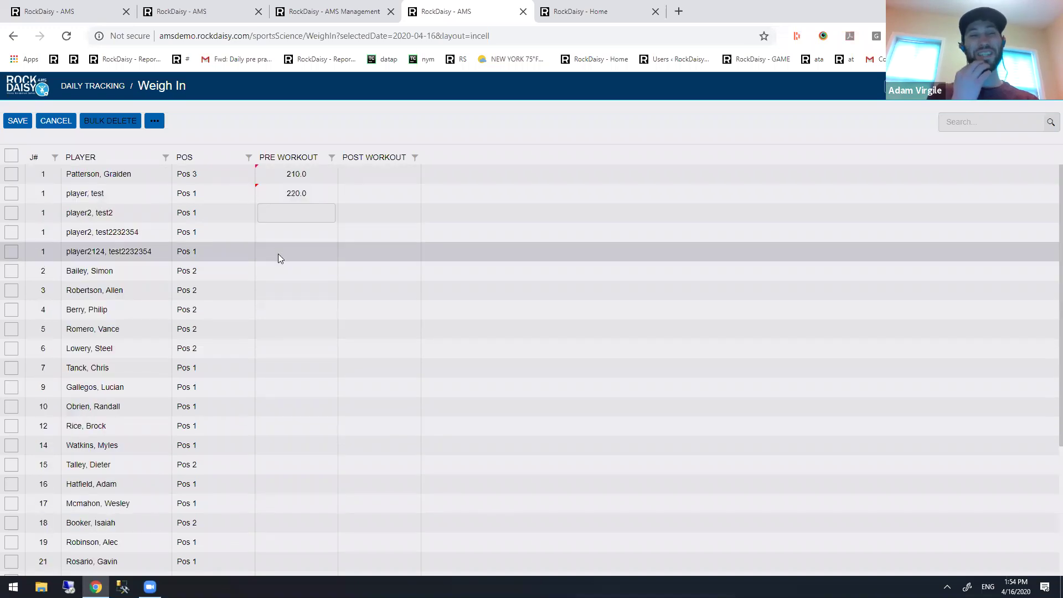
pyautogui.press('Escape')
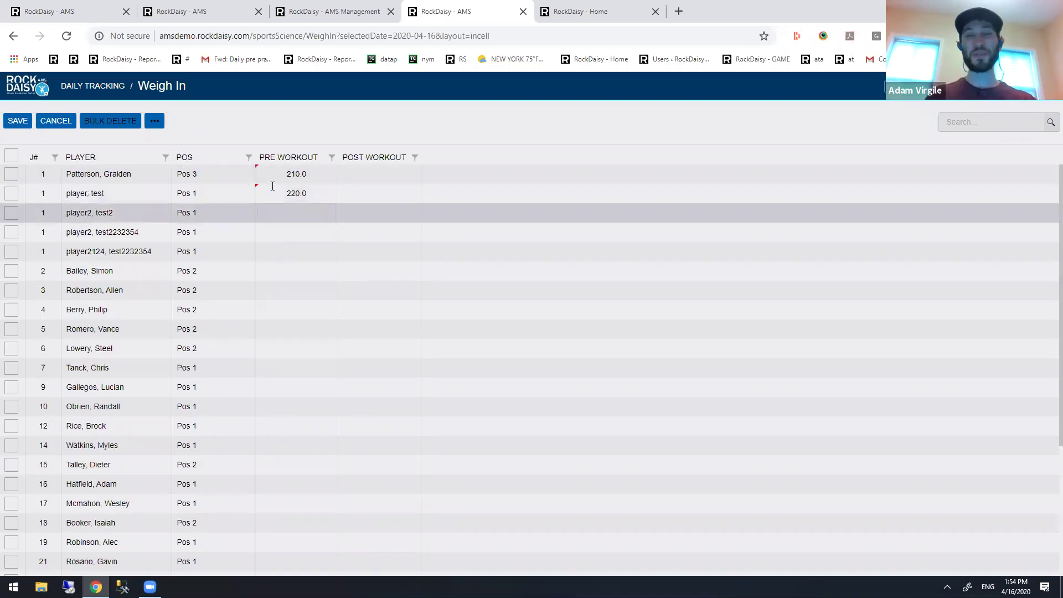
pyautogui.click(300, 217)
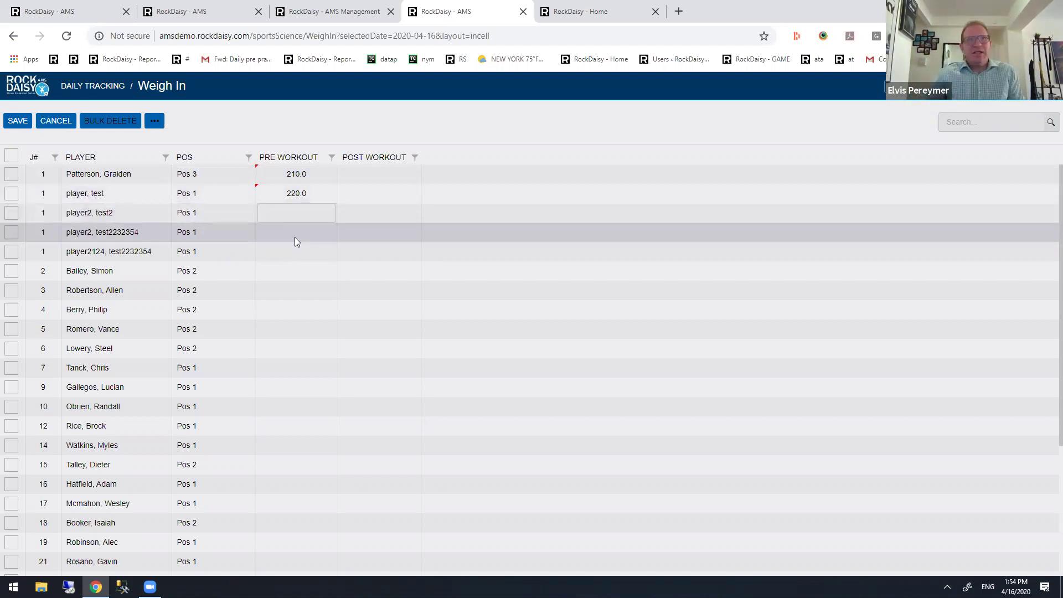
# - Go back to the home page and open the Bench Press form from the Fitness Profile group
pyautogui.click(18, 92)
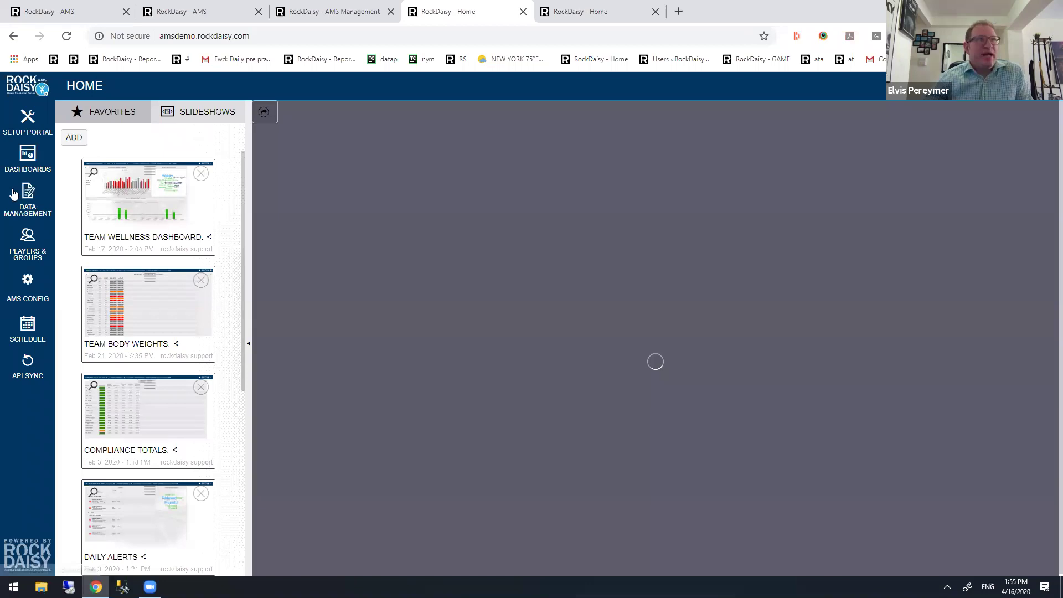
pyautogui.click(26, 192)
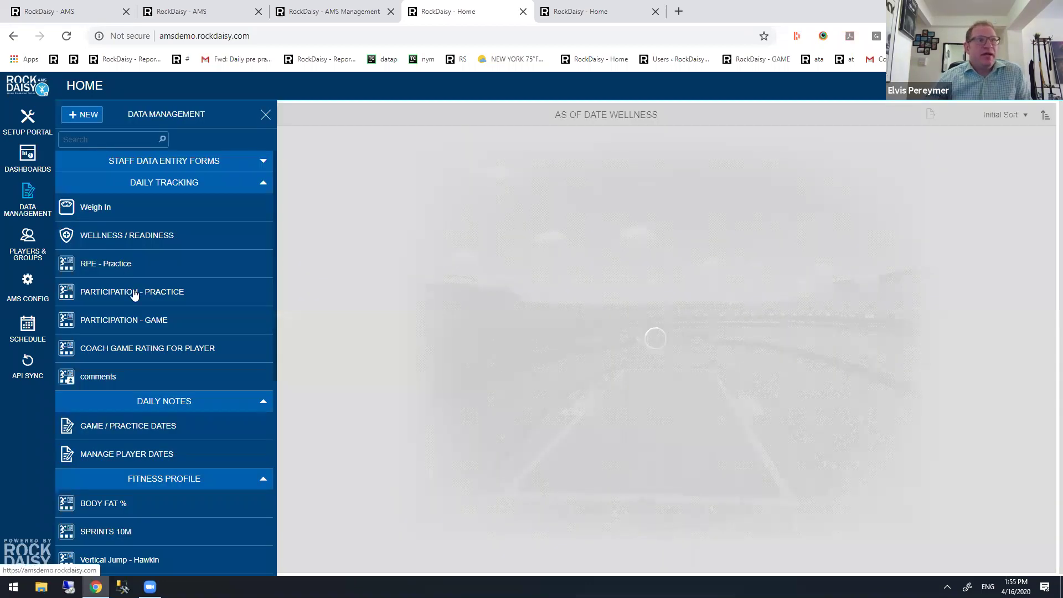
pyautogui.scroll(-2, 136, 297)
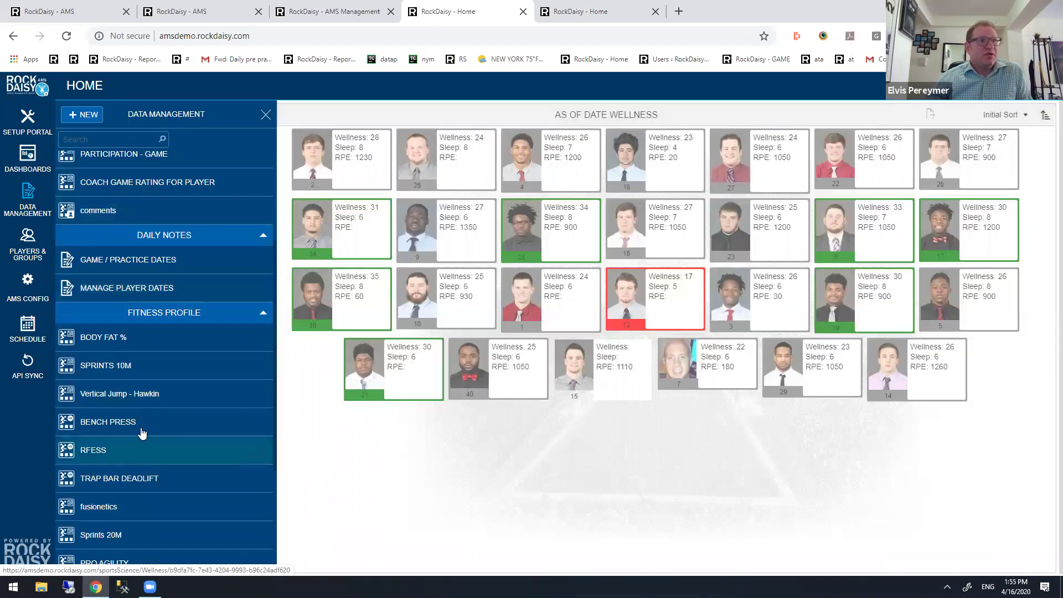
pyautogui.scroll(-1, 140, 470)
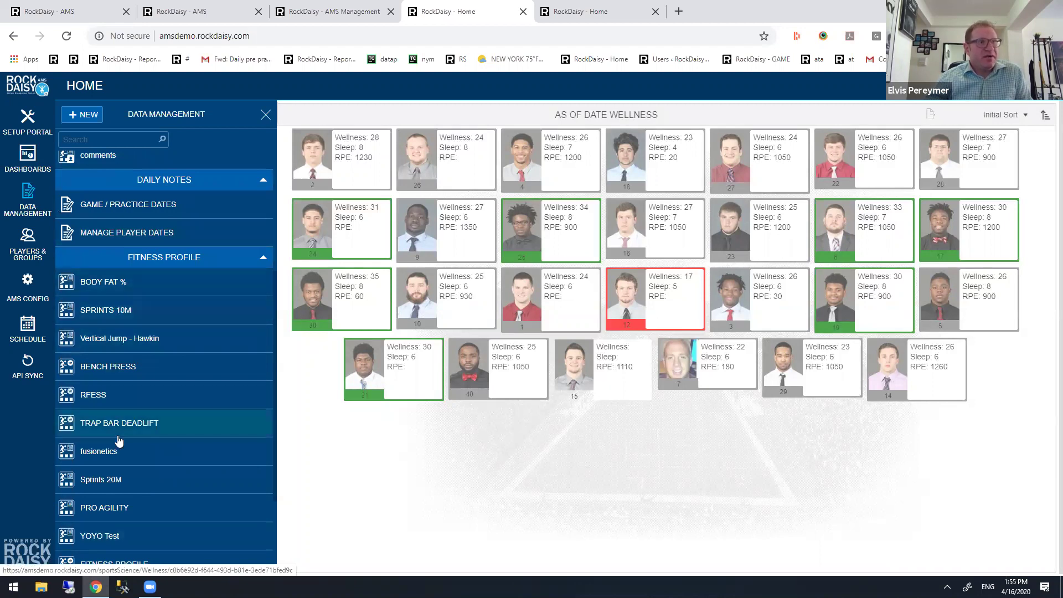
pyautogui.click(98, 374)
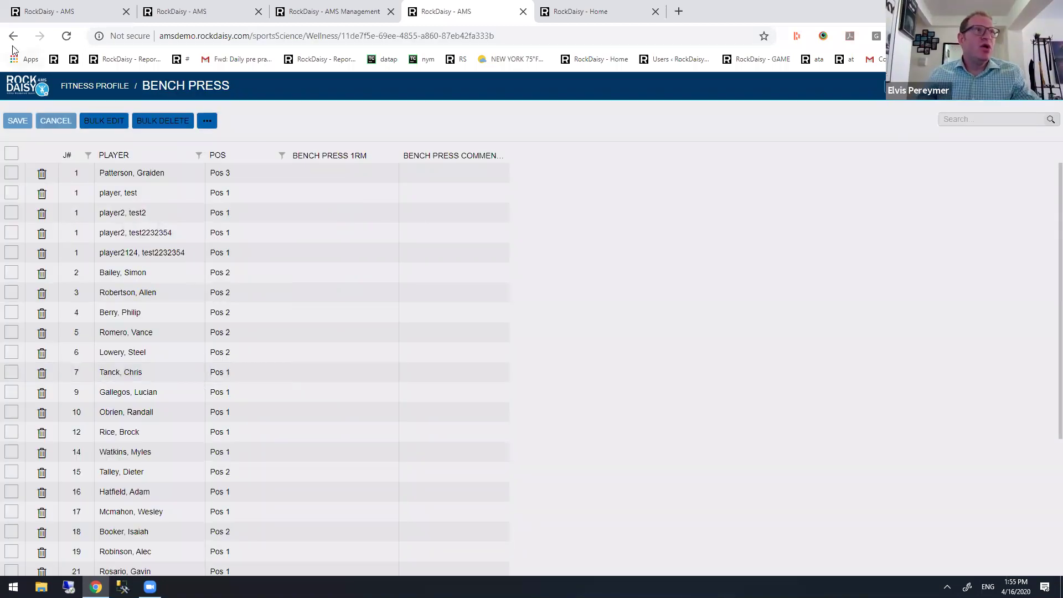
# - Return to the home page and compare the data management forms available on the amsdemo and rddemo sites
pyautogui.click(13, 36)
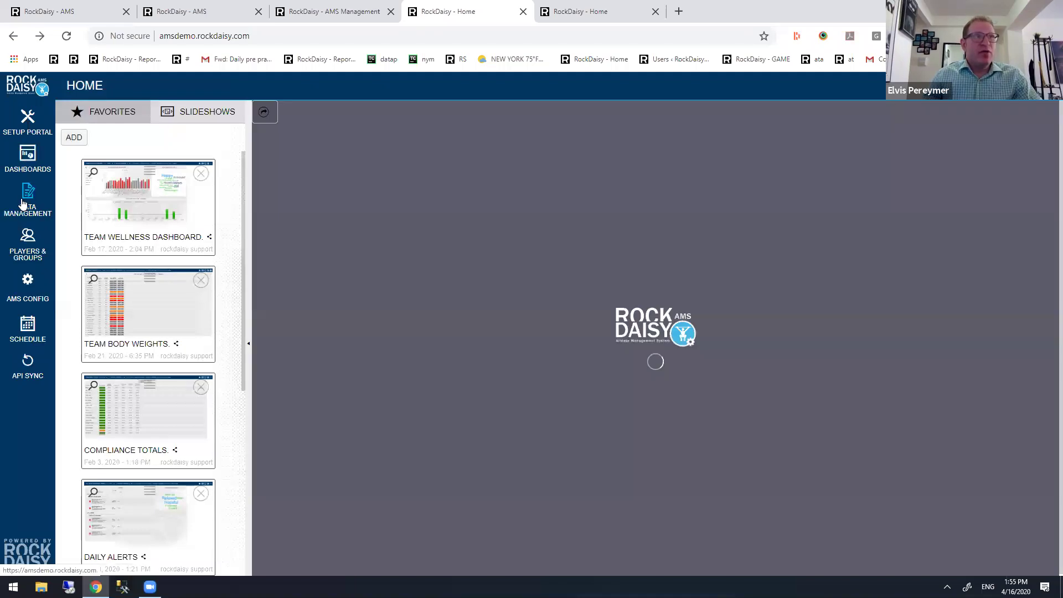
pyautogui.click(23, 203)
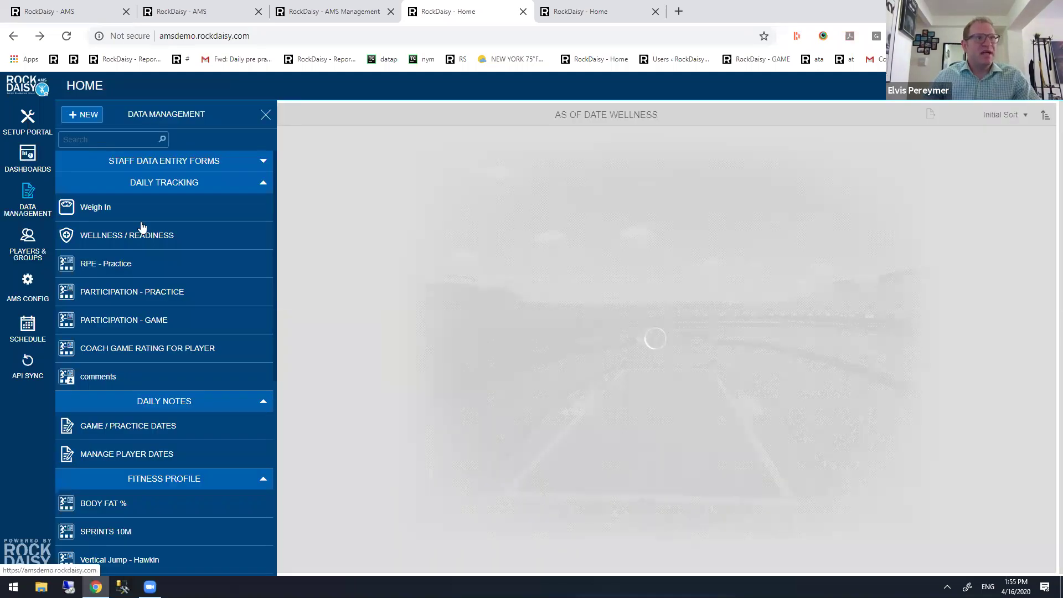
pyautogui.scroll(-5, 177, 387)
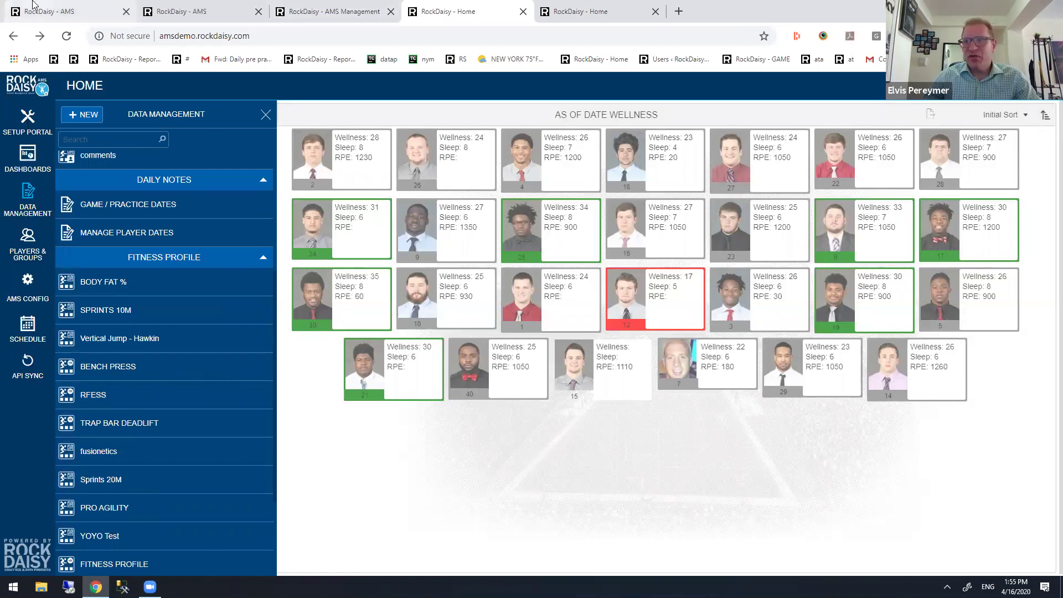
pyautogui.click(33, 8)
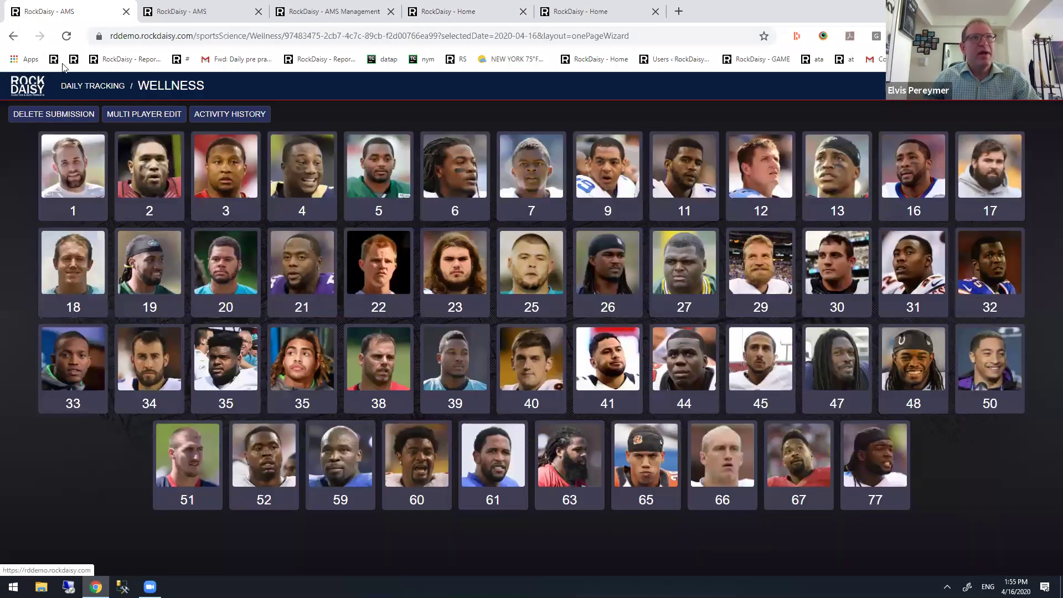
pyautogui.click(62, 64)
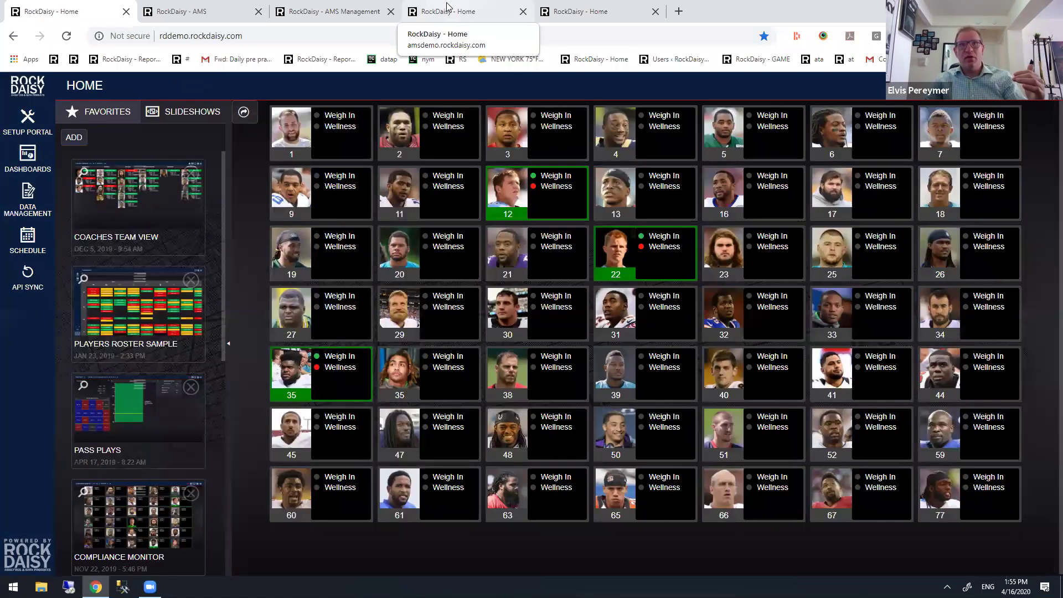
pyautogui.click(448, 7)
pyautogui.scroll(-2, 149, 301)
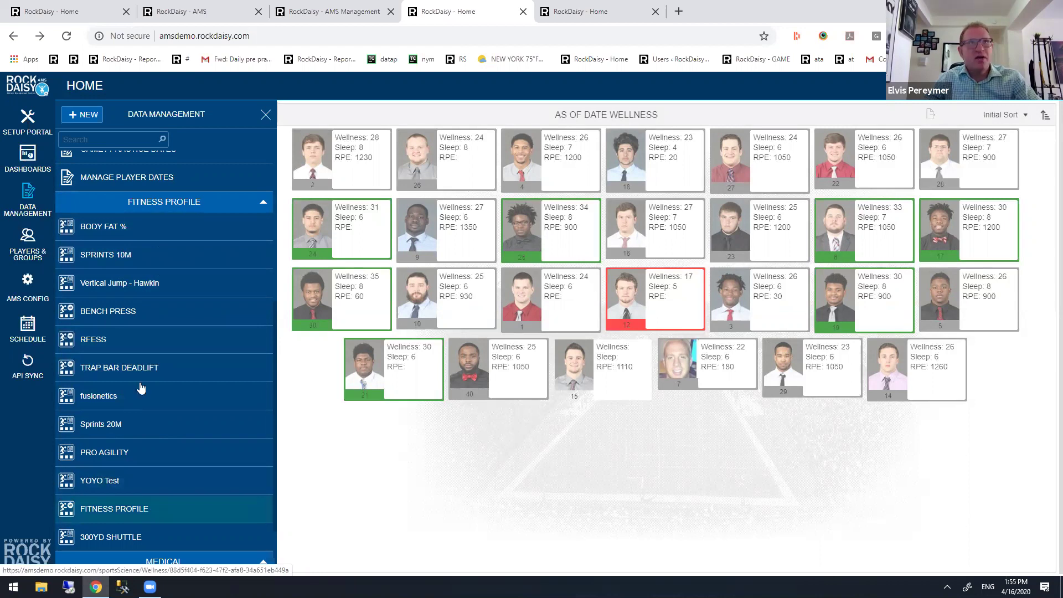
pyautogui.click(70, 12)
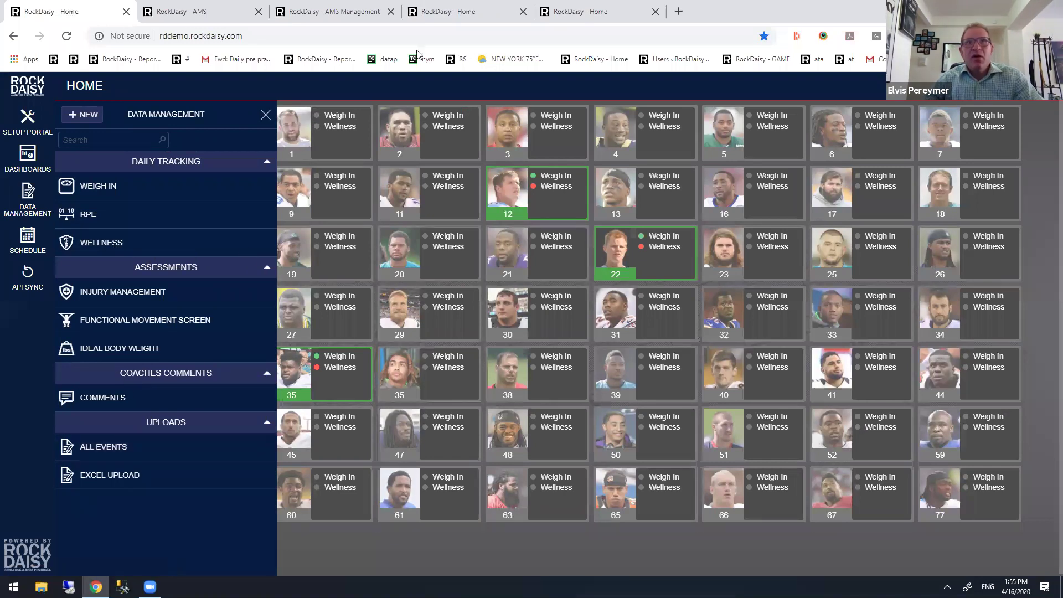
# - Check the player form types offered for a new data management form on the amsdemo site, and dismiss the selection
pyautogui.click(449, 11)
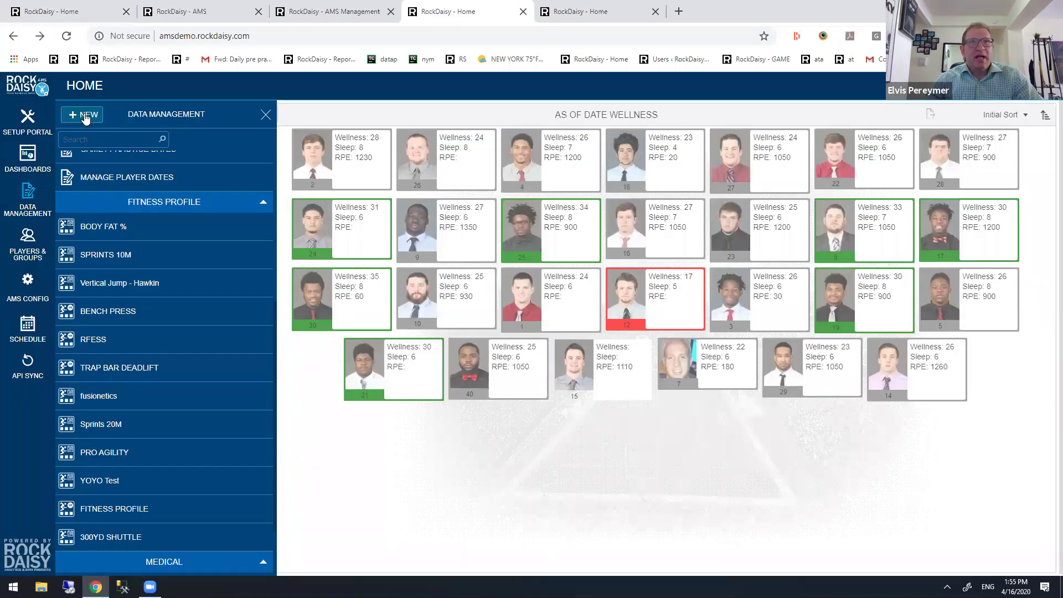
pyautogui.click(86, 117)
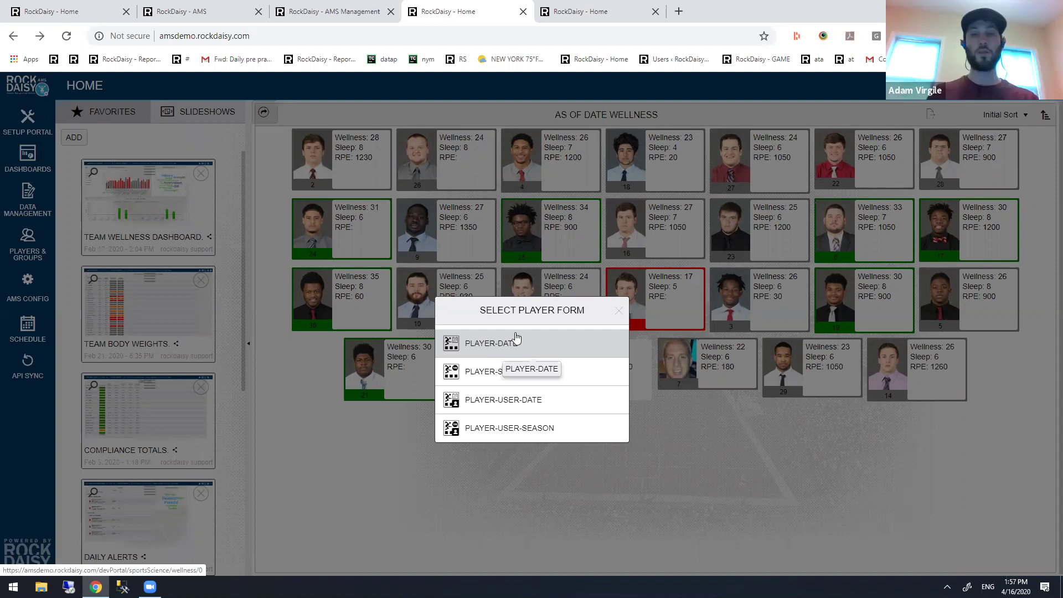
pyautogui.click(469, 410)
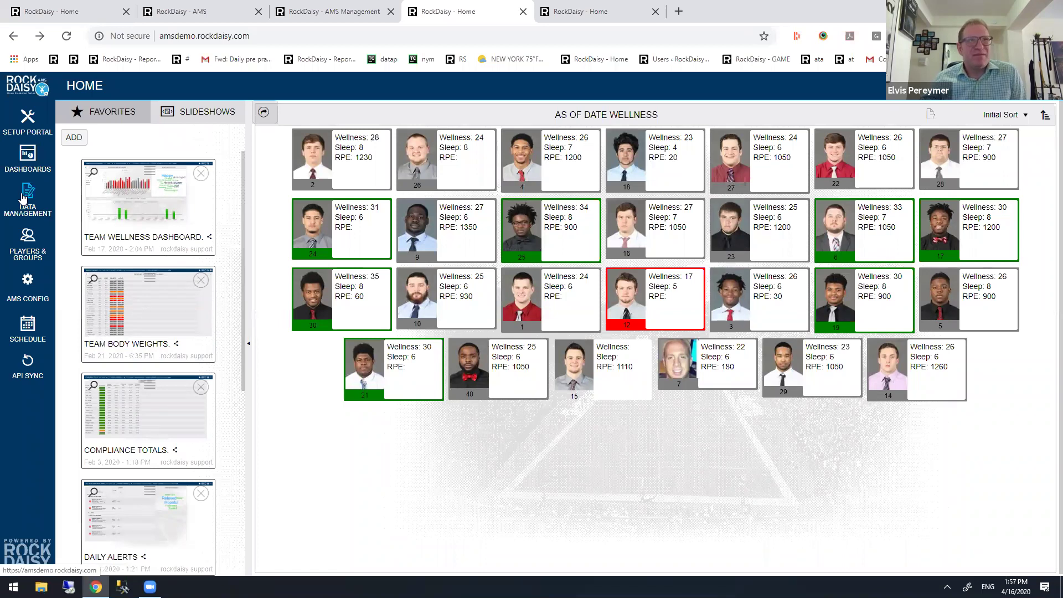
# - Open the Coach Game Rating for Player form from the daily tracking list and bring up player 4's rating
pyautogui.click(23, 197)
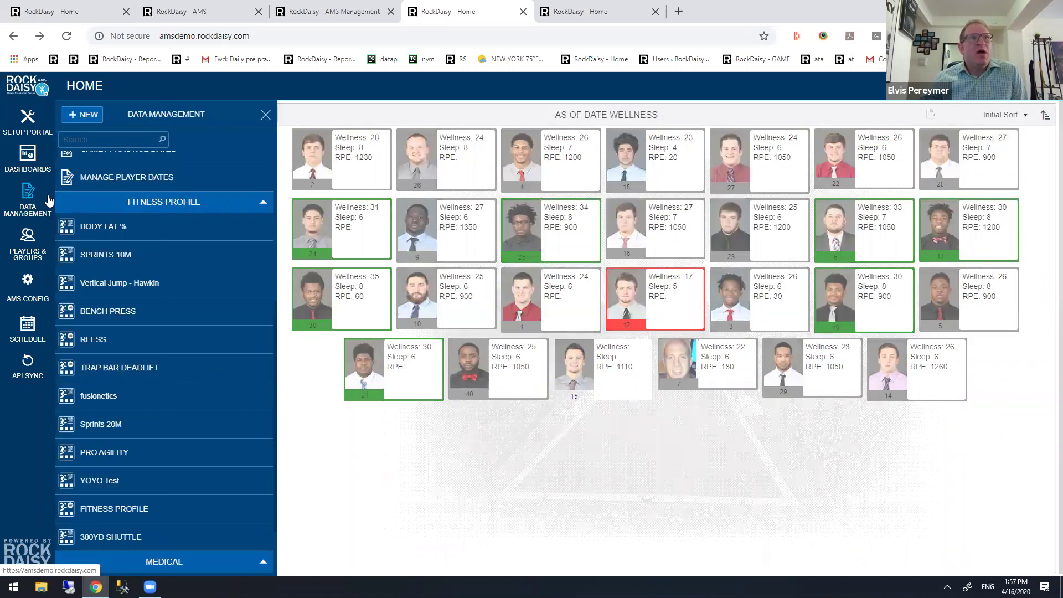
pyautogui.scroll(2, 155, 254)
pyautogui.scroll(1, 155, 254)
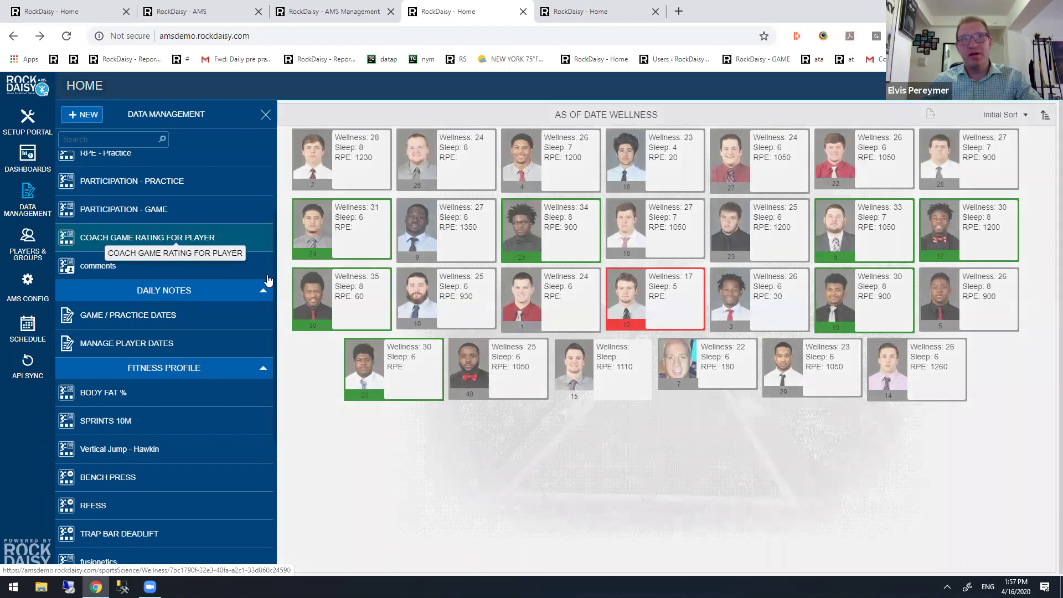
pyautogui.click(268, 280)
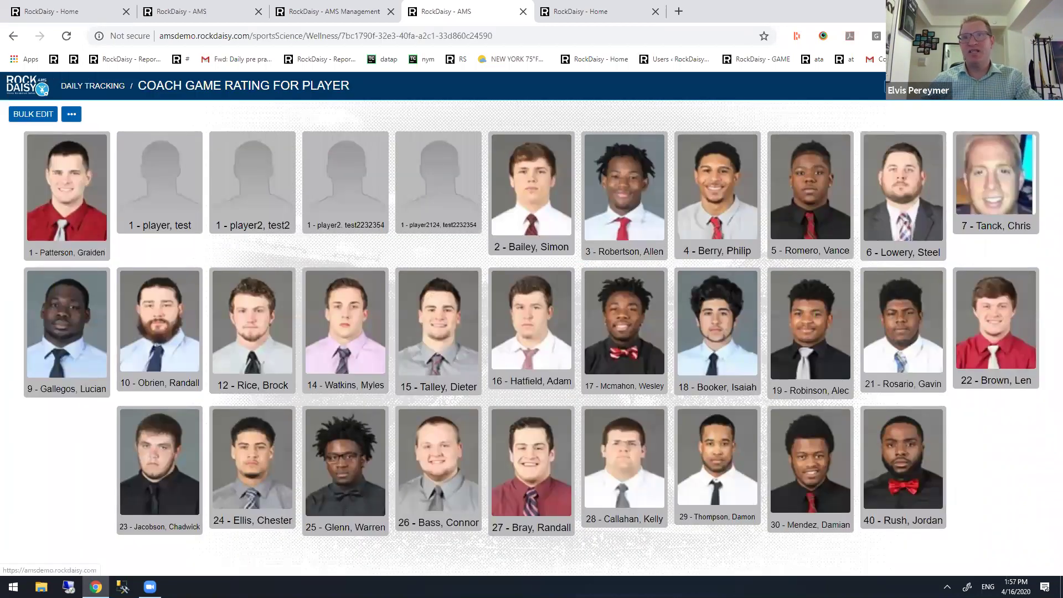
pyautogui.click(721, 171)
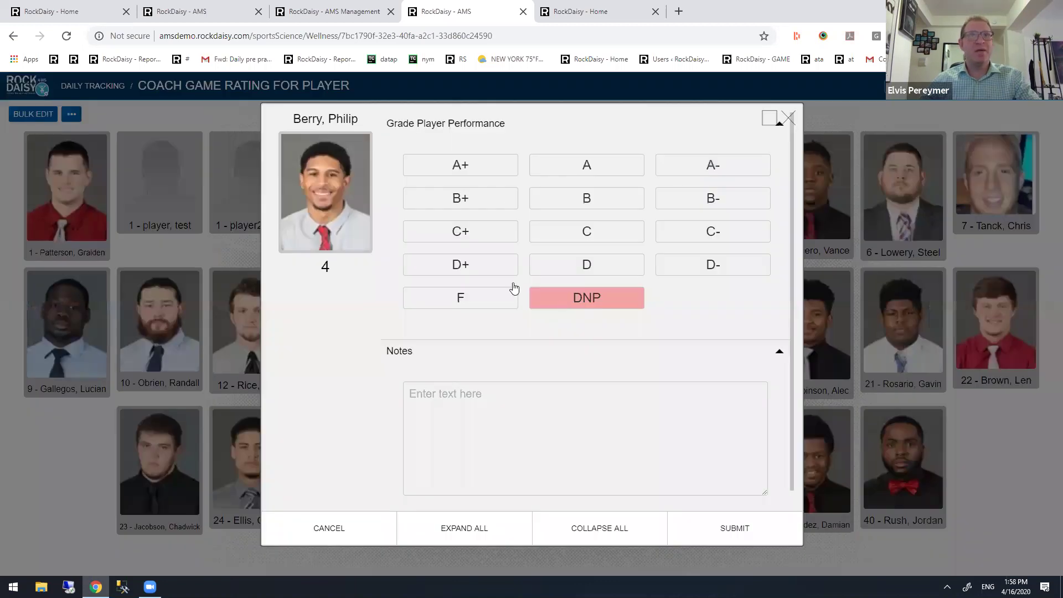
# - Grade player 4's performance as B+, and try the note text "gddgffg" before clearing the Notes field
pyautogui.click(488, 390)
pyautogui.write('gddgffg')
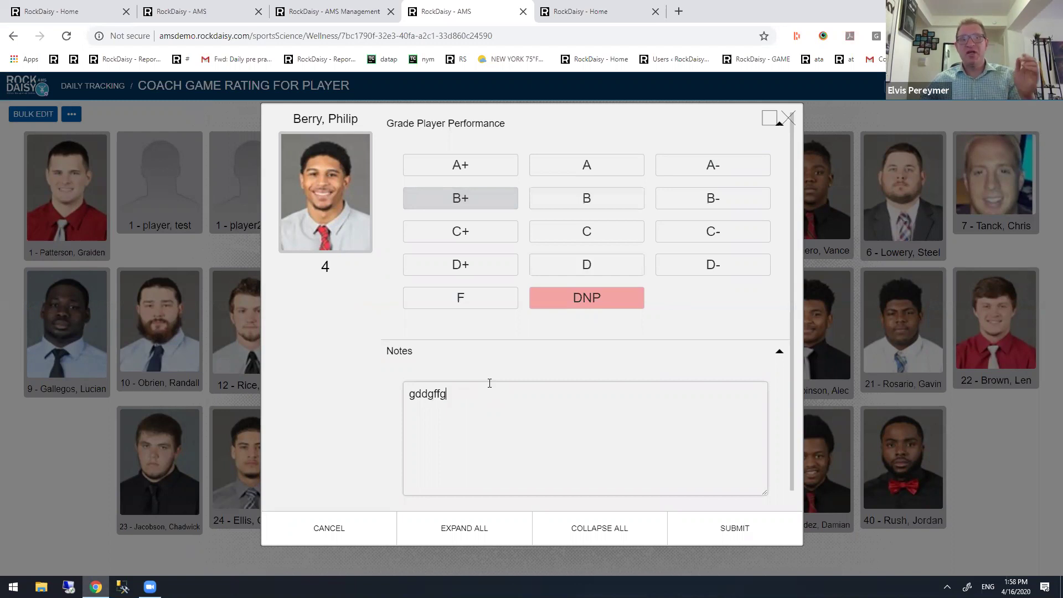
pyautogui.hotkey('ctrl', 'a')
pyautogui.press('BackSpace')
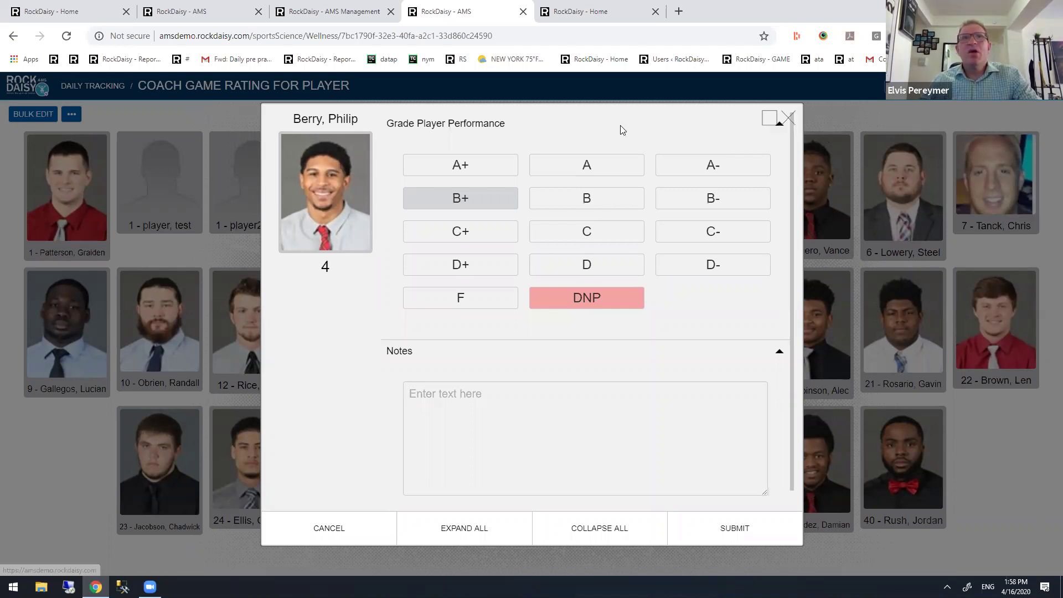
# - Leave the coach rating form for the home page, switch to the rddemo site and open its Player dashboards
pyautogui.click(30, 96)
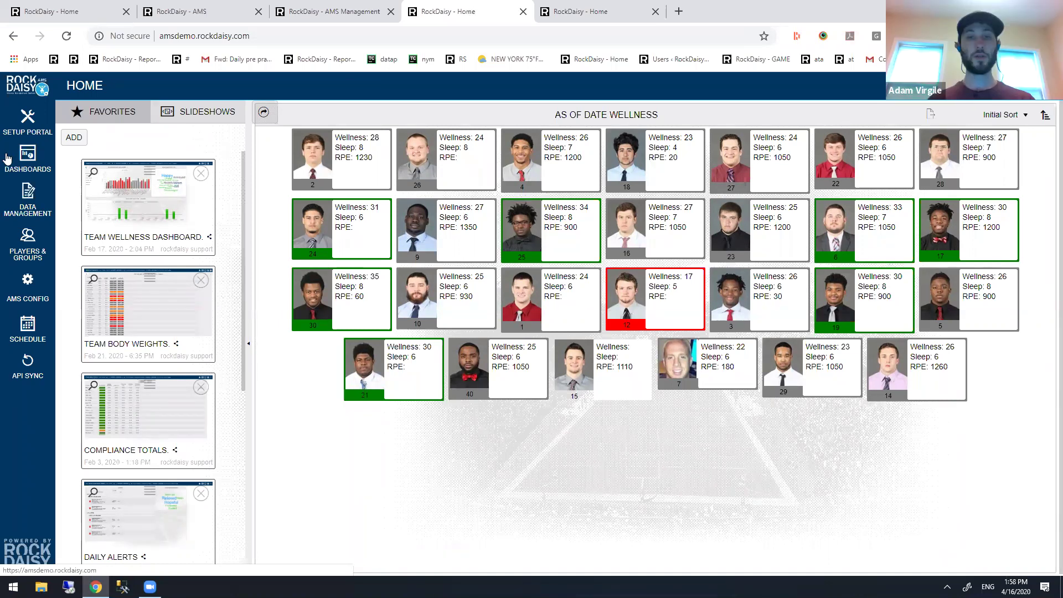
pyautogui.click(66, 11)
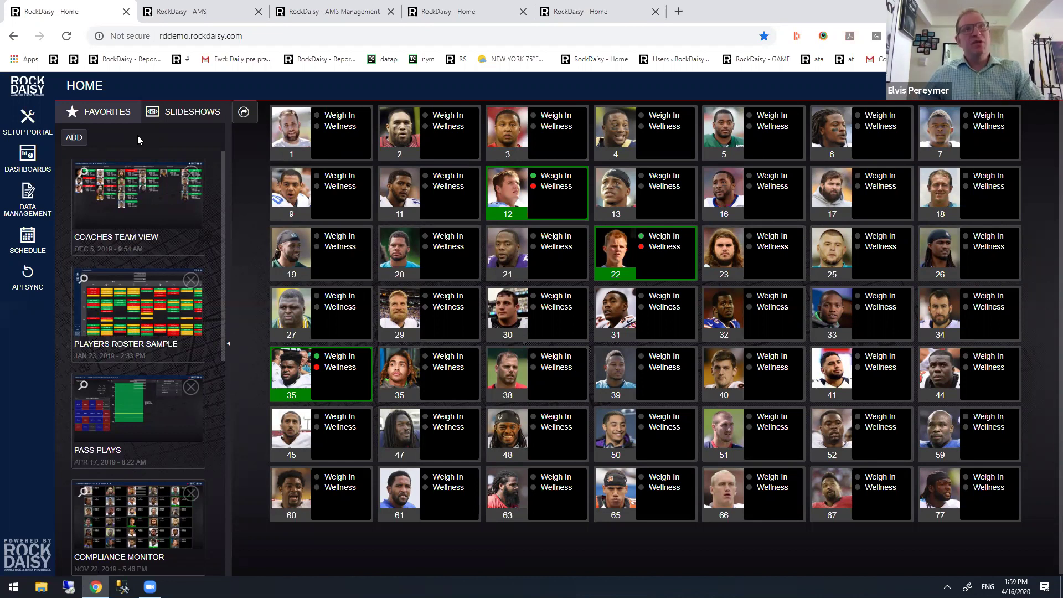
pyautogui.click(34, 159)
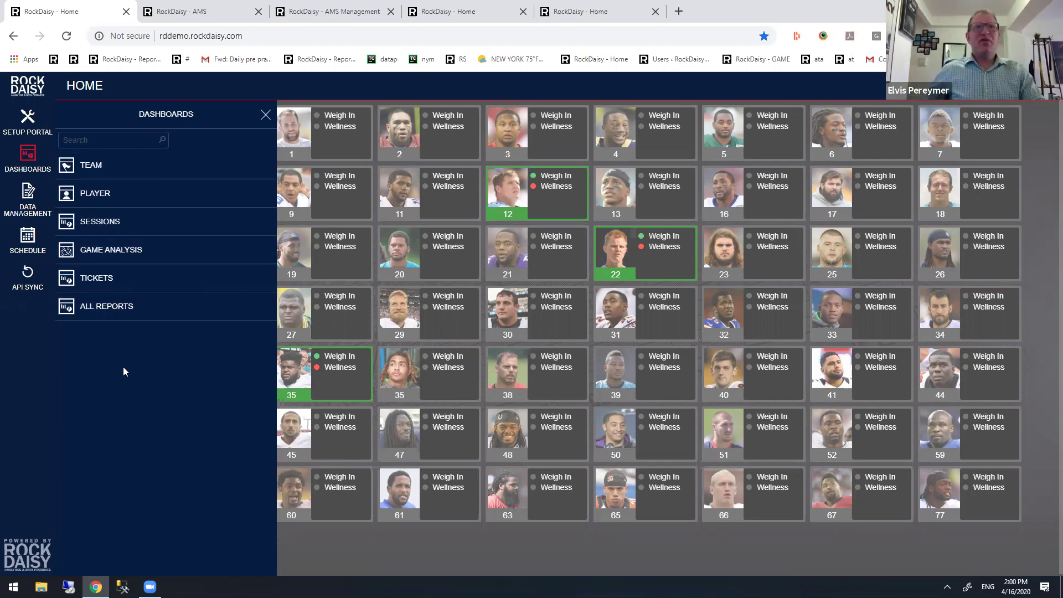
pyautogui.click(95, 193)
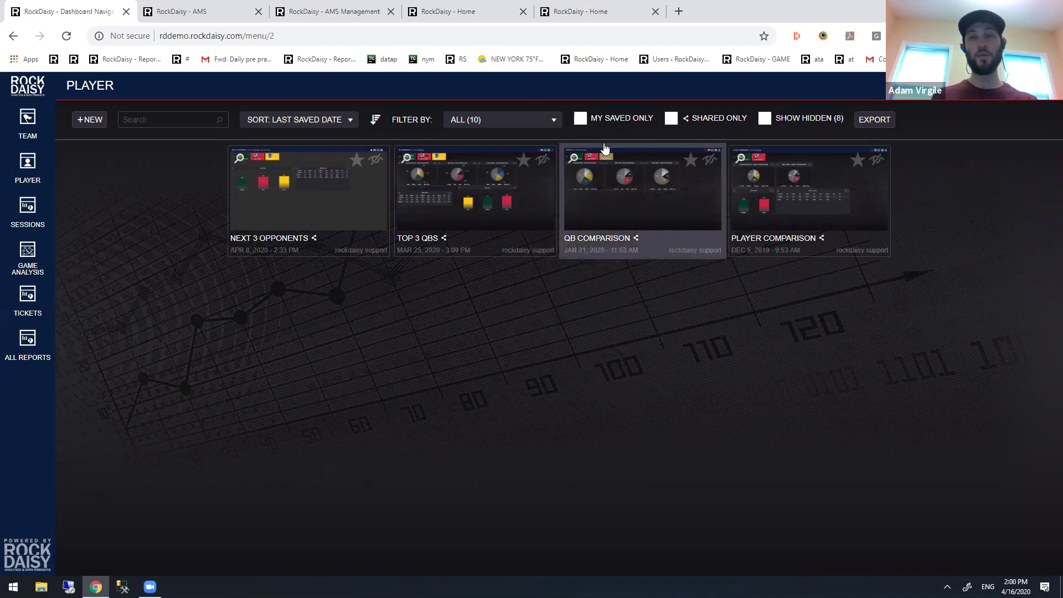
pyautogui.click(595, 119)
pyautogui.click(595, 119)
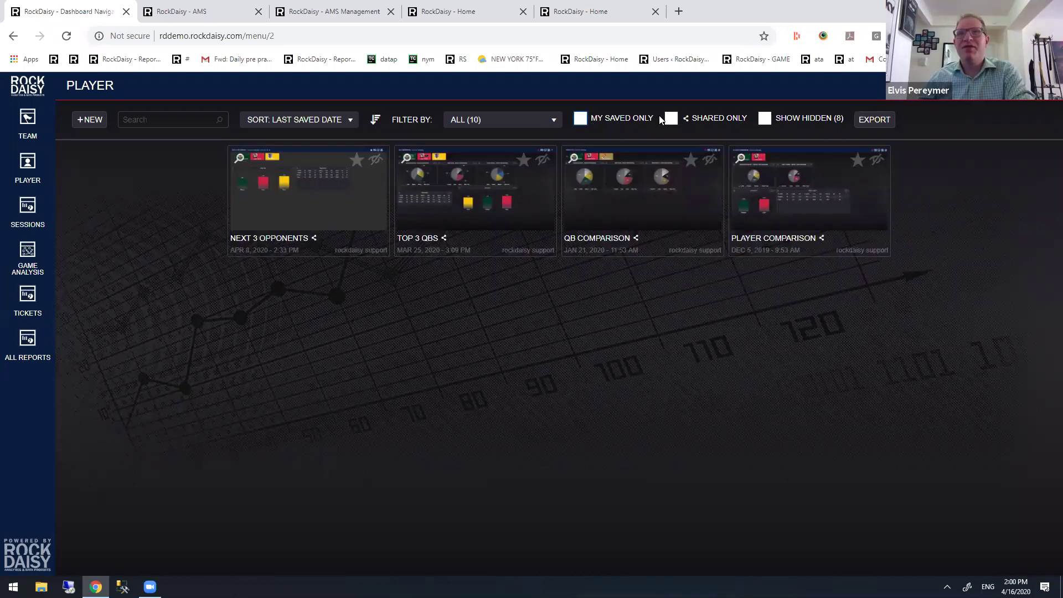
pyautogui.click(607, 121)
pyautogui.click(608, 121)
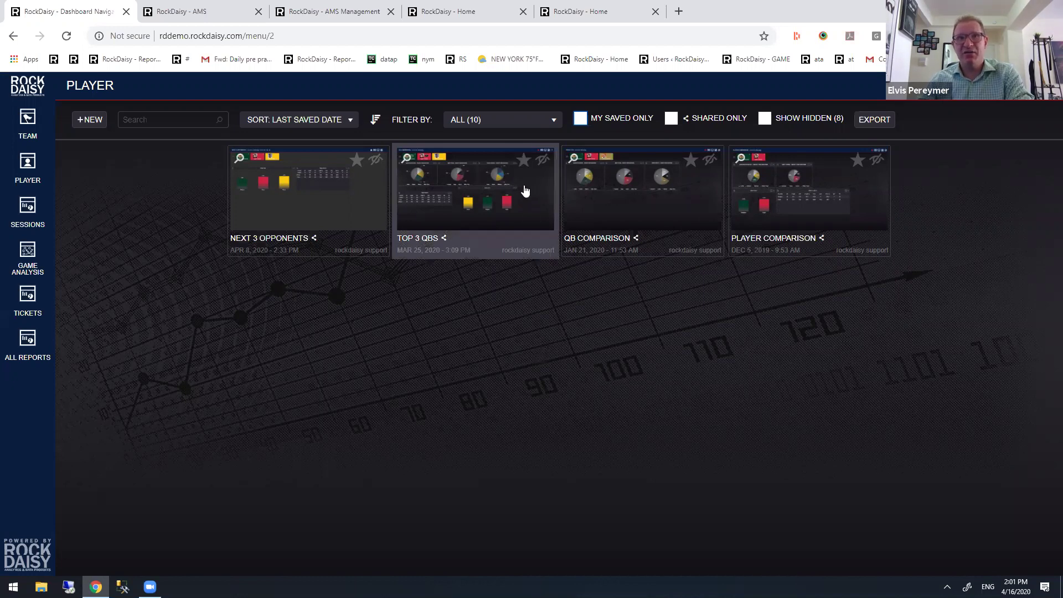
# - Add the Top 3 QBs and QB Comparison dashboards to favorites and locate them in the home page's favorites list
pyautogui.click(523, 161)
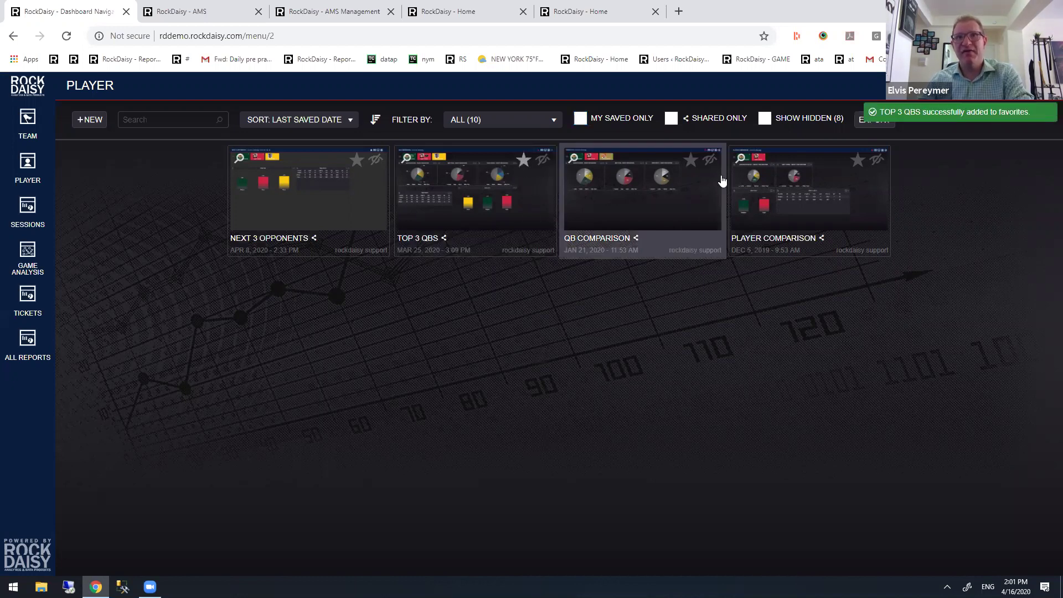
pyautogui.click(691, 160)
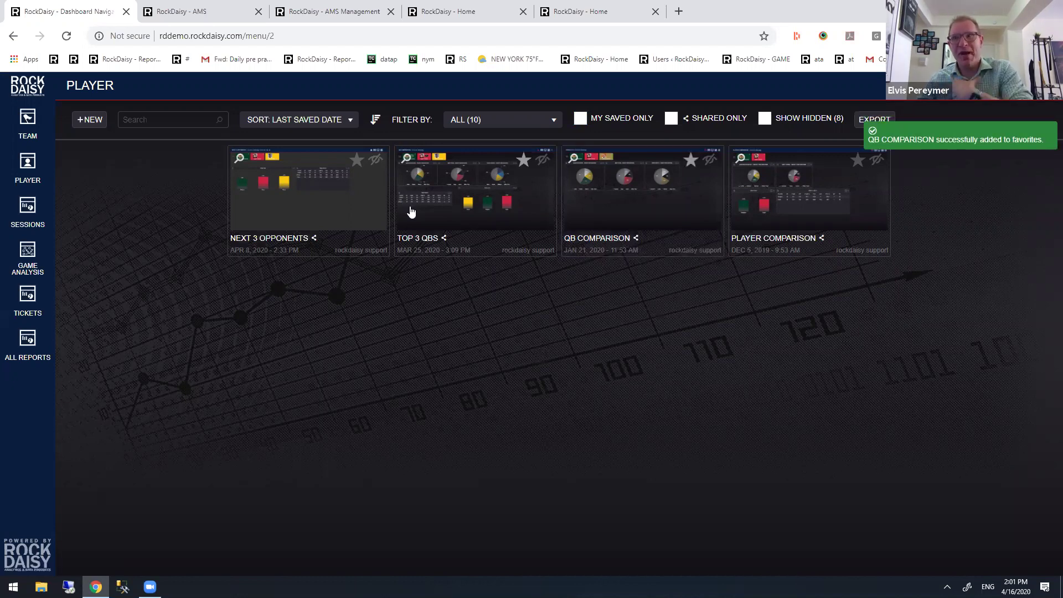
pyautogui.click(28, 88)
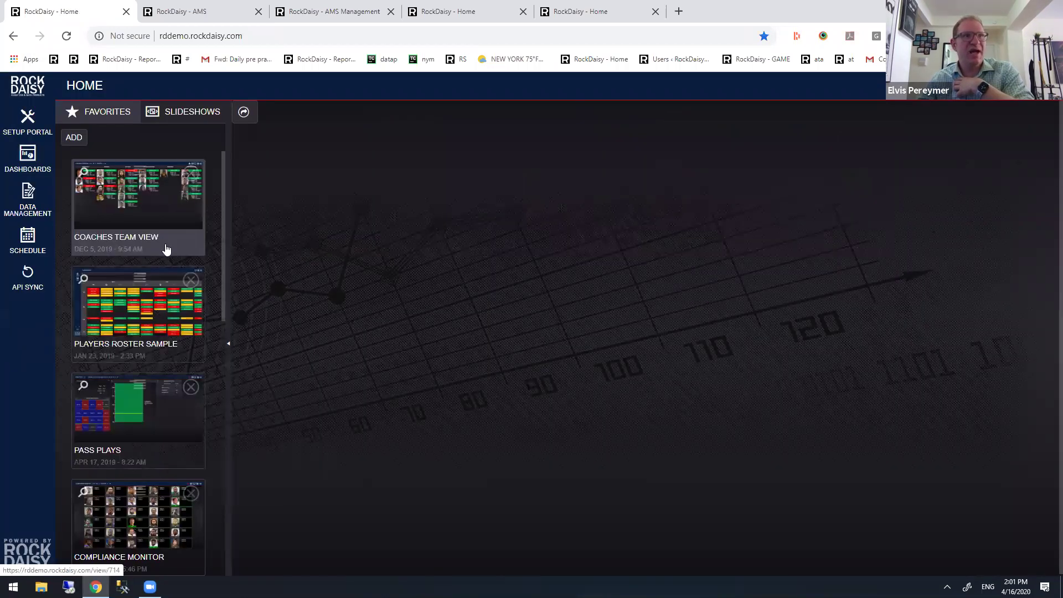
pyautogui.scroll(-5, 158, 476)
pyautogui.scroll(-4, 158, 476)
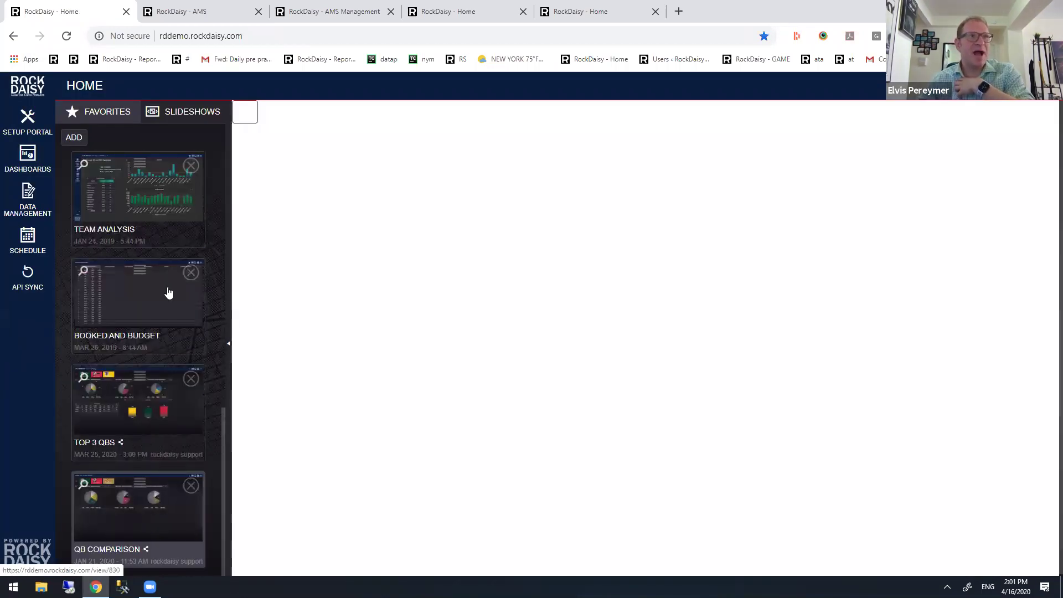
pyautogui.scroll(10, 166, 291)
pyautogui.scroll(1, 162, 261)
pyautogui.scroll(-11, 152, 380)
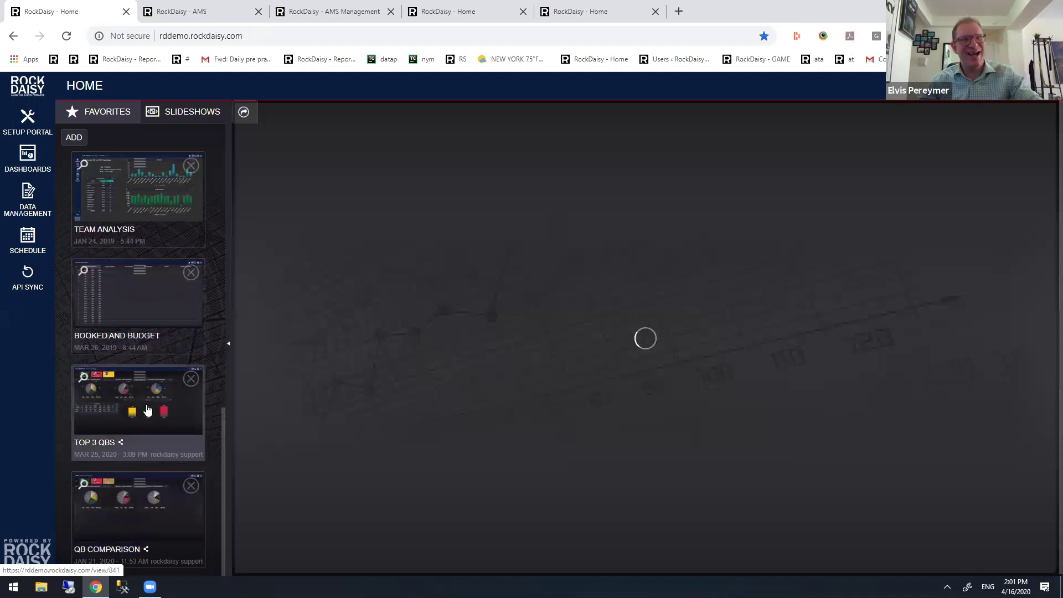
pyautogui.scroll(3, 118, 491)
pyautogui.scroll(-3, 191, 393)
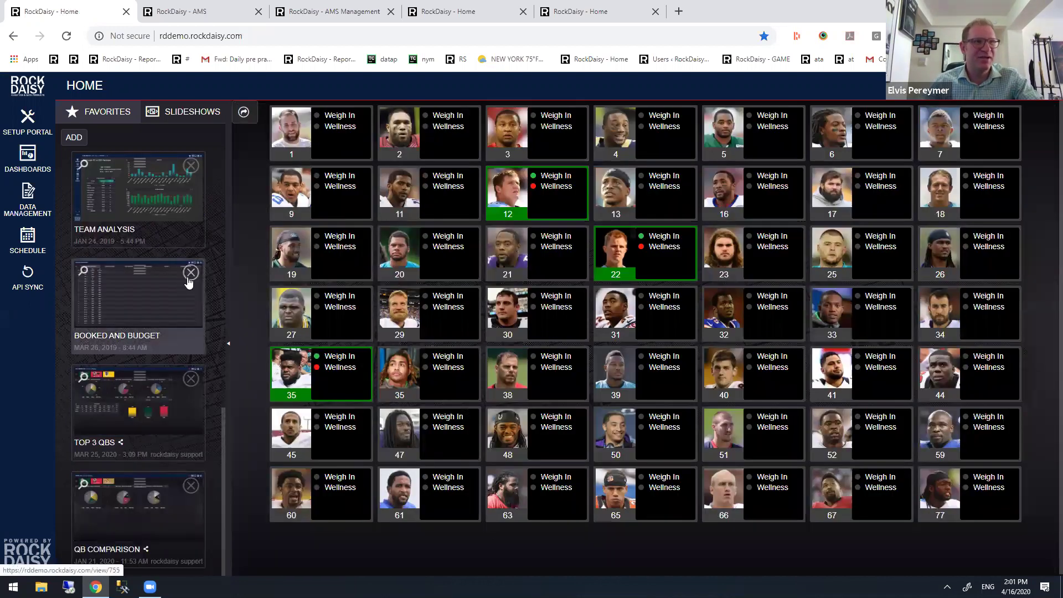
# - Remove the Booked and Budget and Team Analysis dashboards from the home page's favorites
pyautogui.click(190, 272)
pyautogui.click(195, 347)
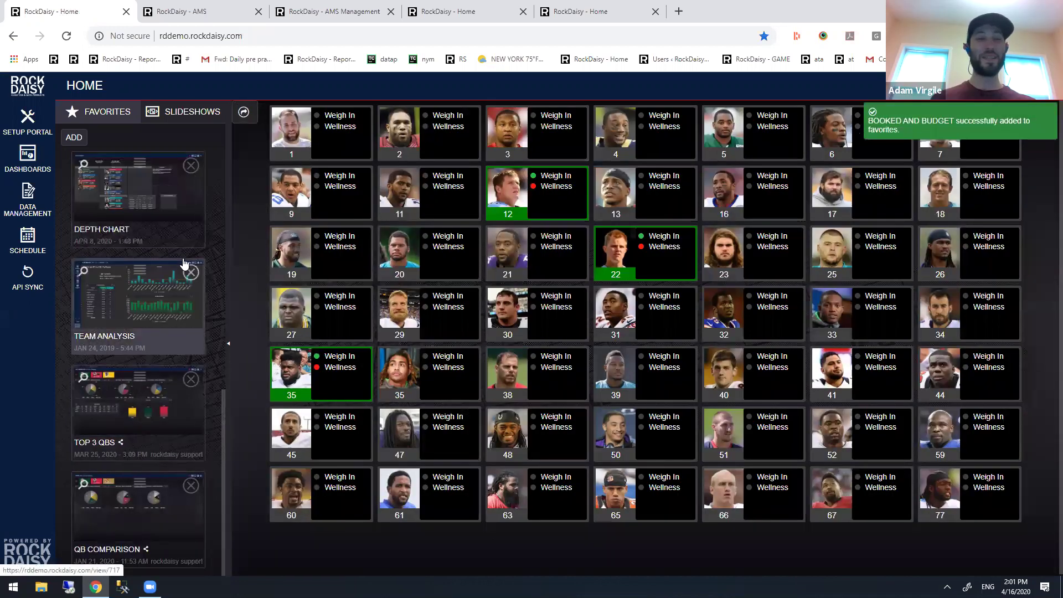
pyautogui.click(186, 350)
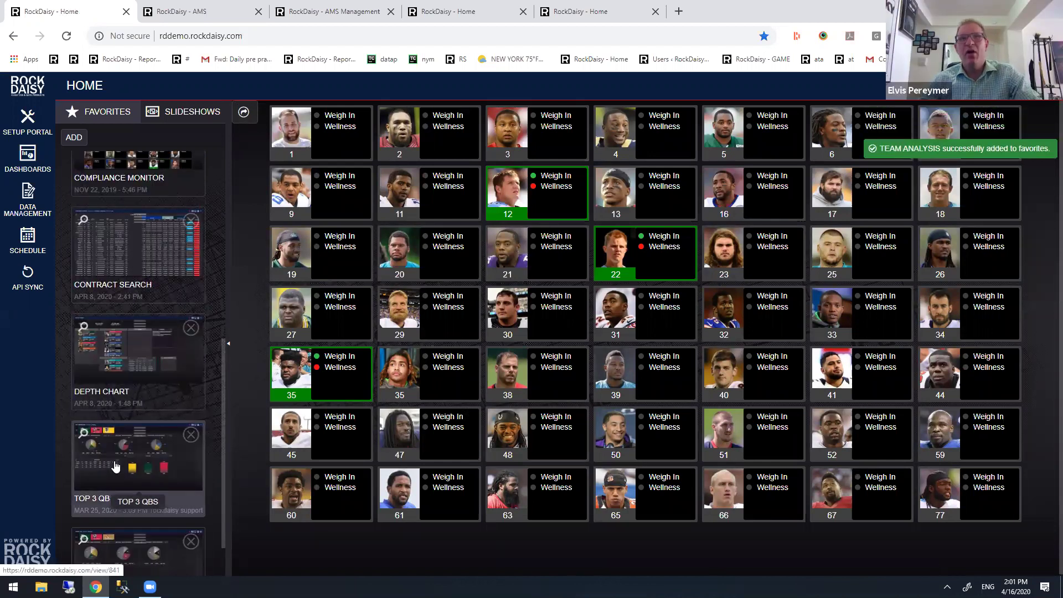
pyautogui.moveTo(272, 162); pyautogui.dragTo(832, 263)
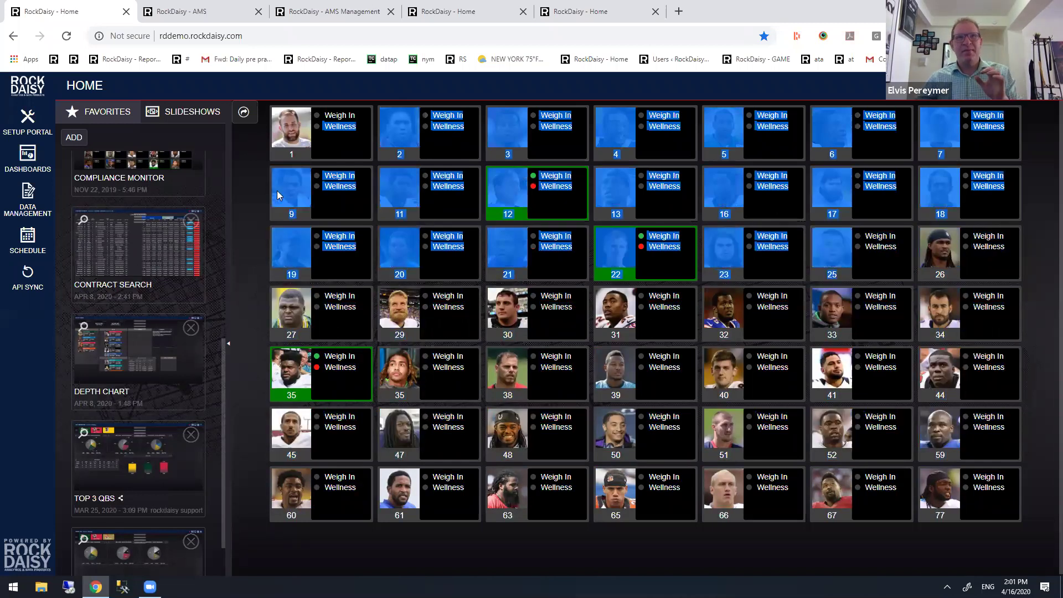
pyautogui.click(238, 175)
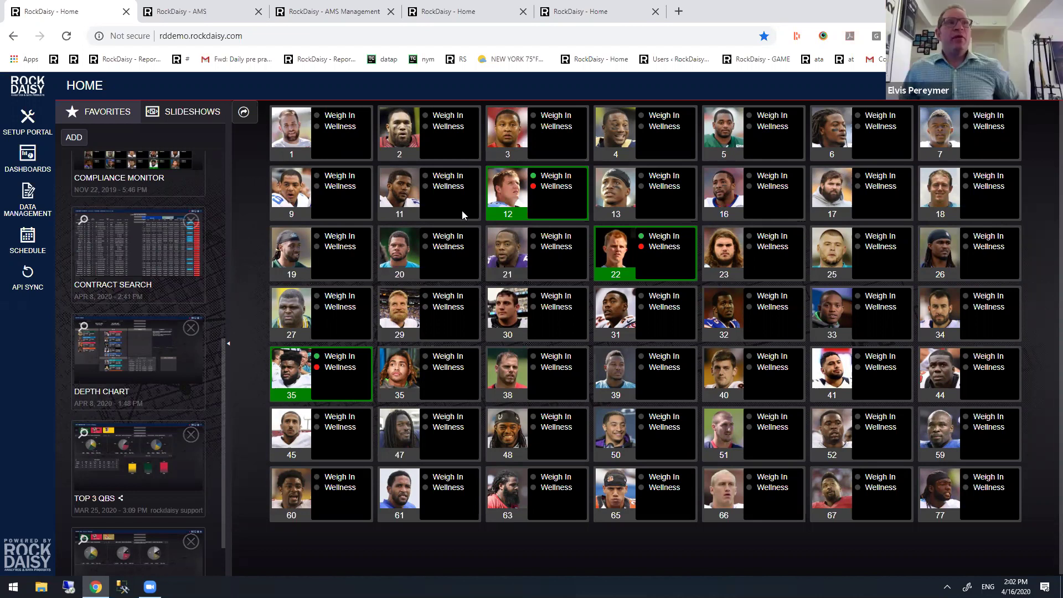
# - Open the full schedule and start a new event on 4/16/2020 titled "Form 1"
pyautogui.click(30, 245)
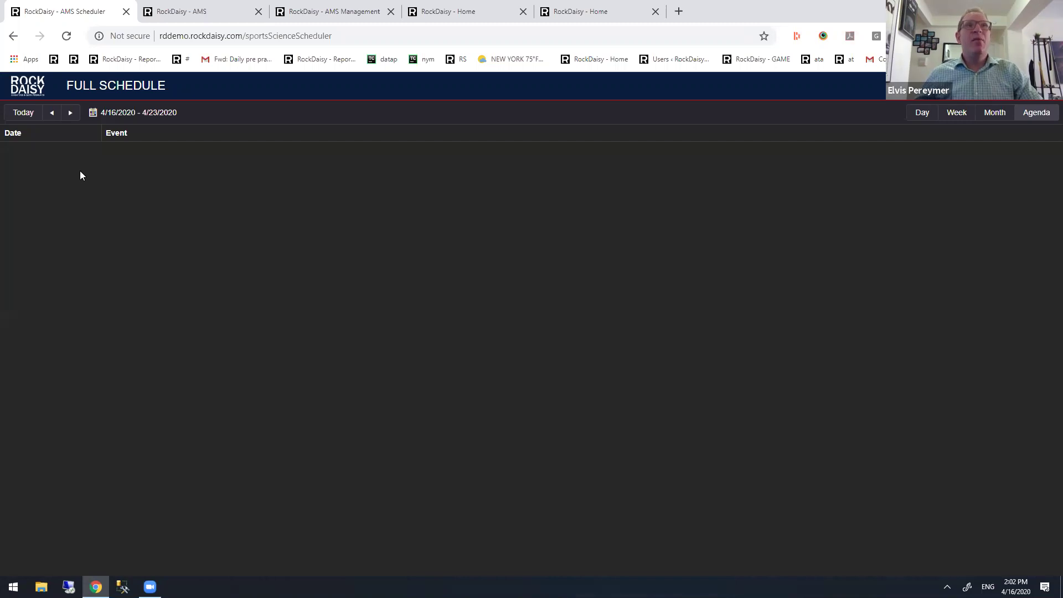
pyautogui.doubleClick(62, 148)
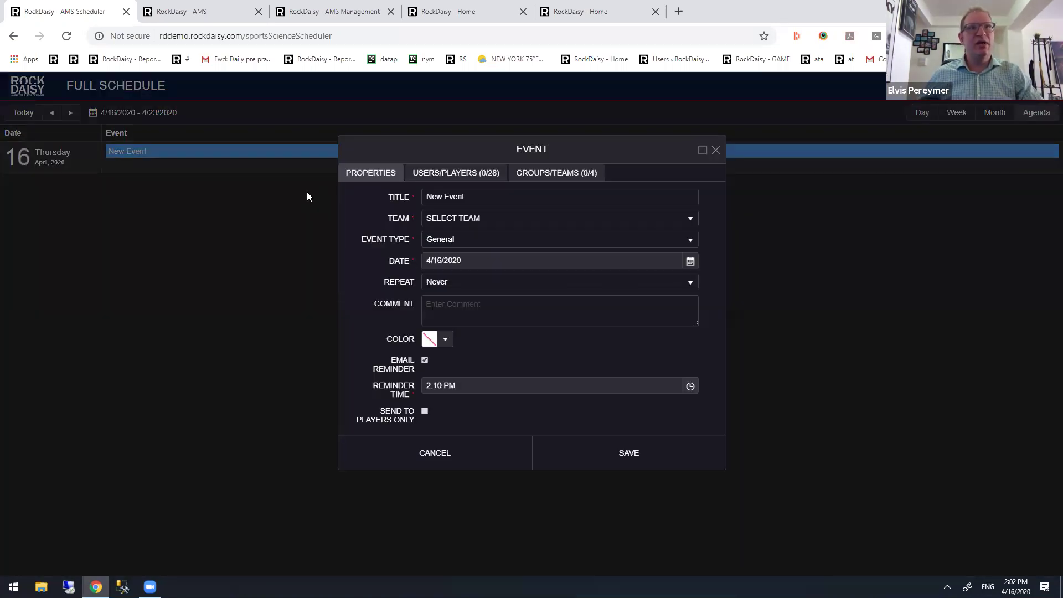
pyautogui.click(471, 200)
pyautogui.tripleClick(471, 200)
pyautogui.write('Form 1')
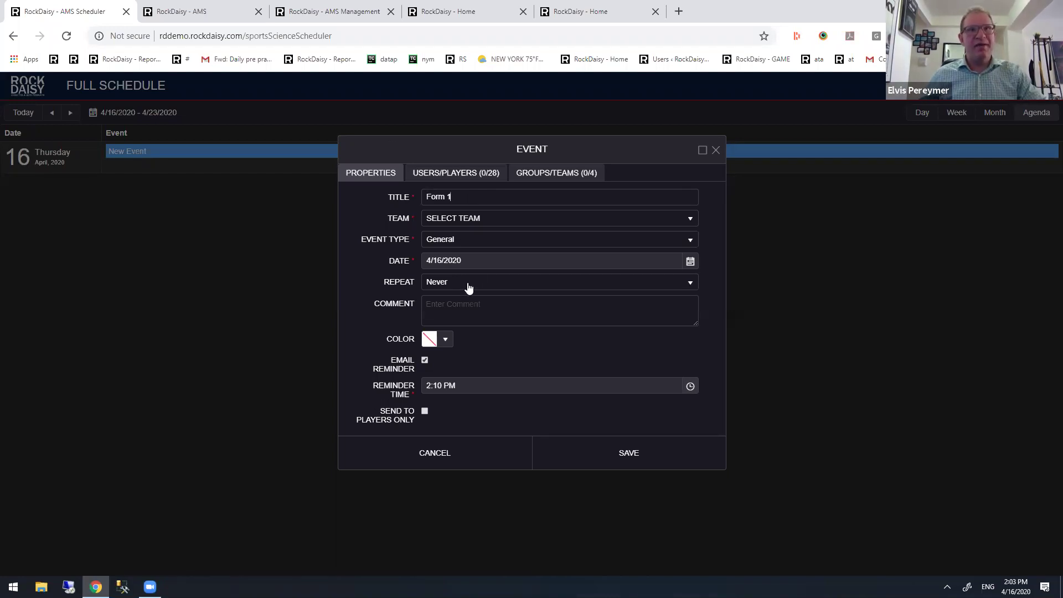
# - Make the event an AMS form event using the Wellness form, and check which users and players can be assigned
pyautogui.click(457, 241)
pyautogui.click(451, 335)
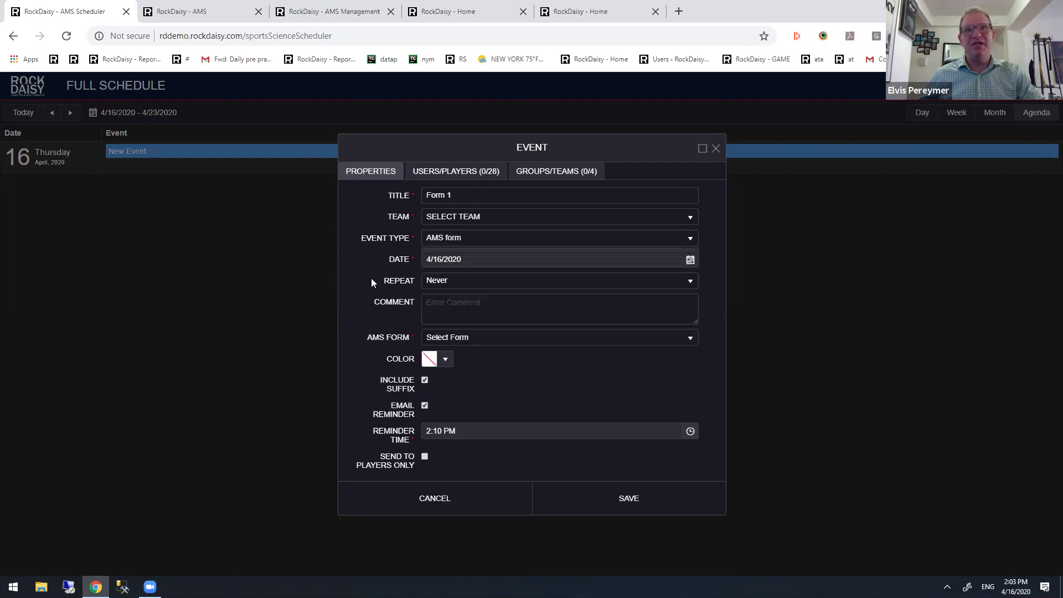
pyautogui.click(464, 342)
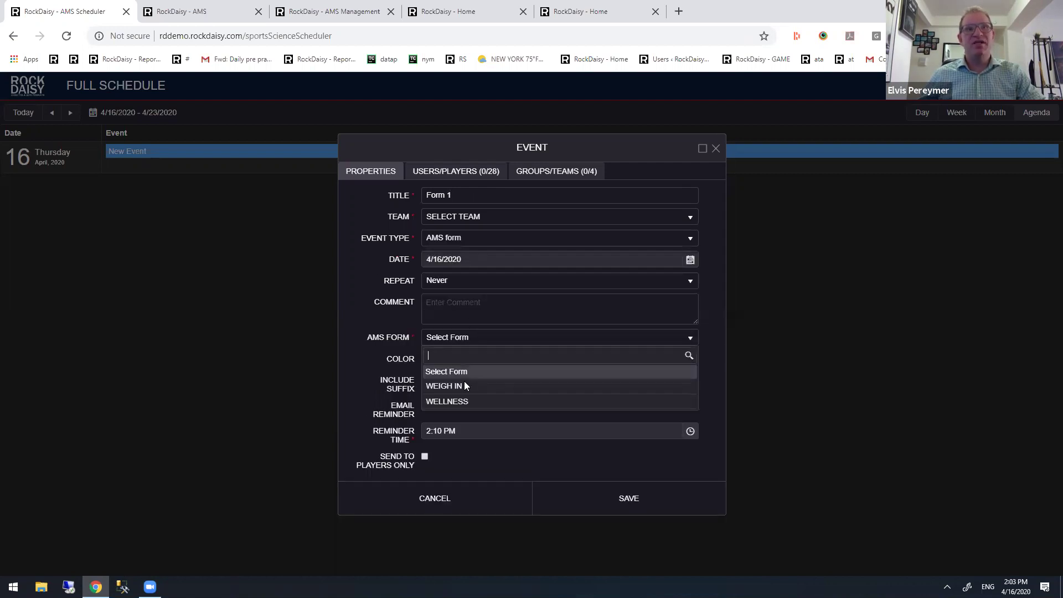
pyautogui.click(460, 383)
pyautogui.click(468, 337)
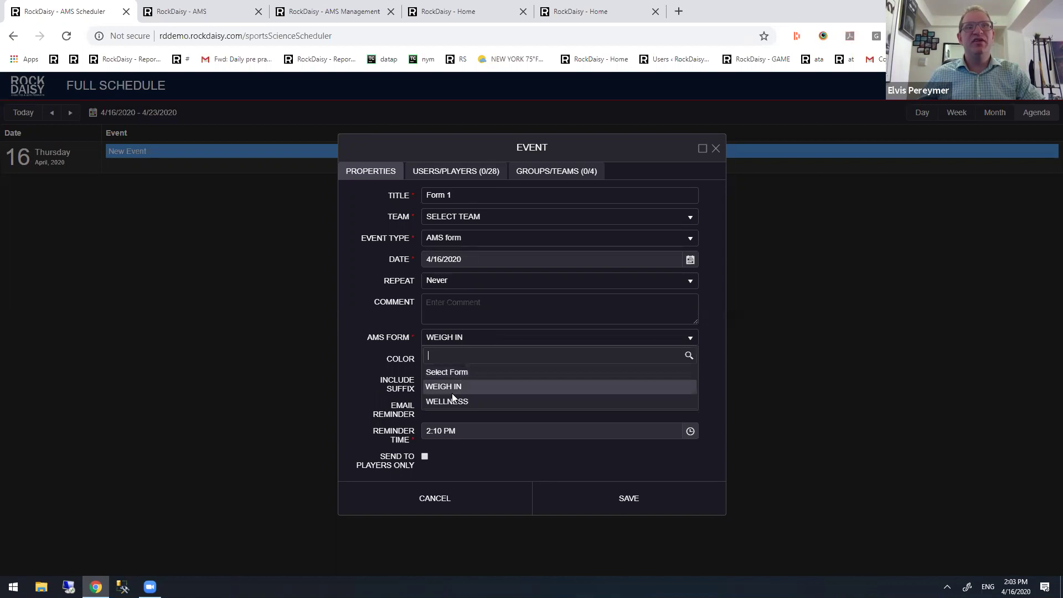
pyautogui.click(449, 402)
pyautogui.click(452, 174)
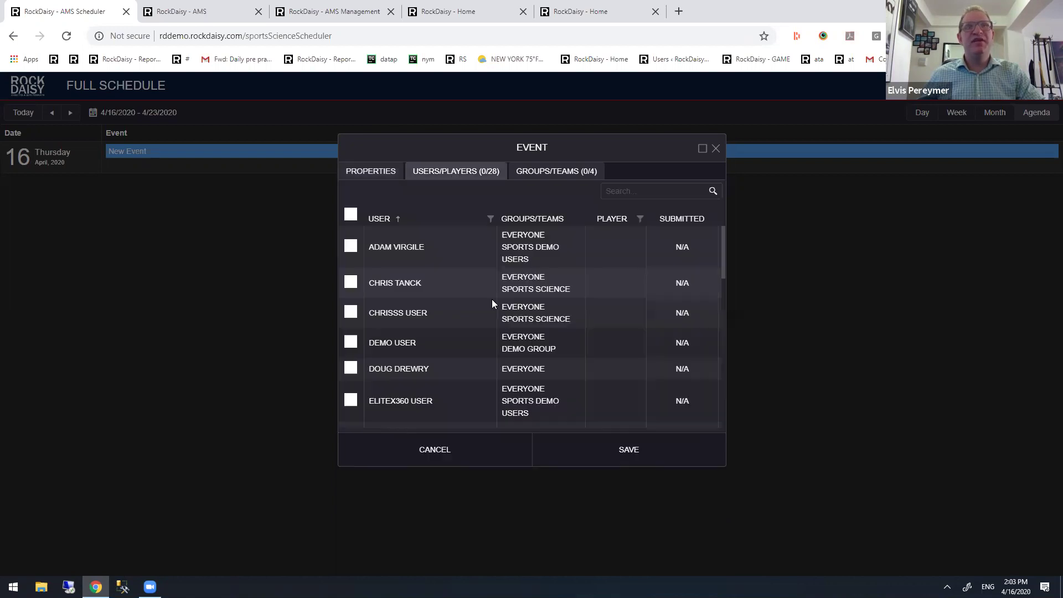
pyautogui.click(371, 173)
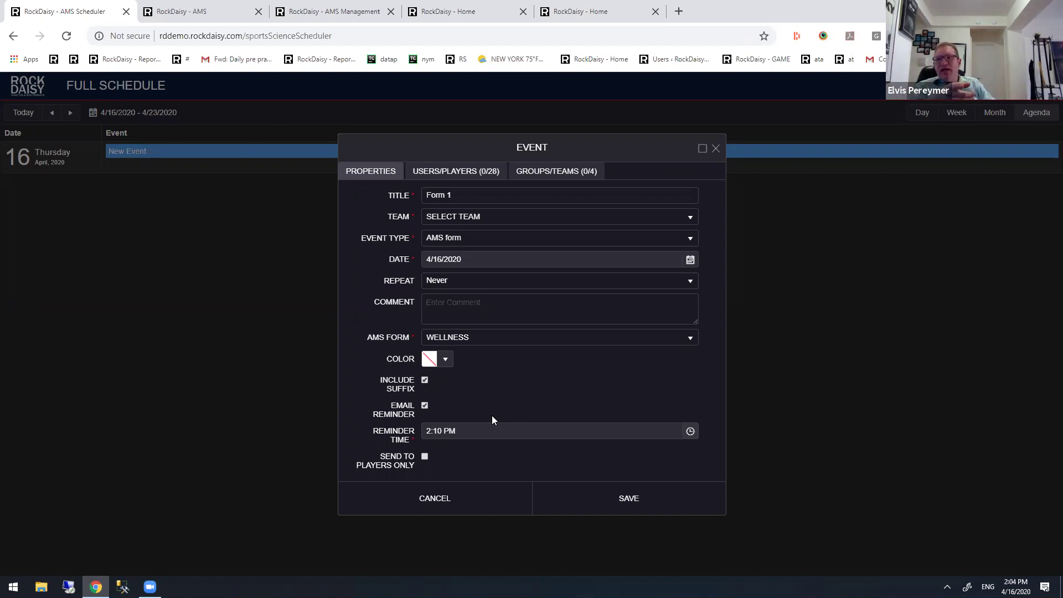
# - Set the event to repeat daily, and cancel the new event without saving it
pyautogui.click(486, 281)
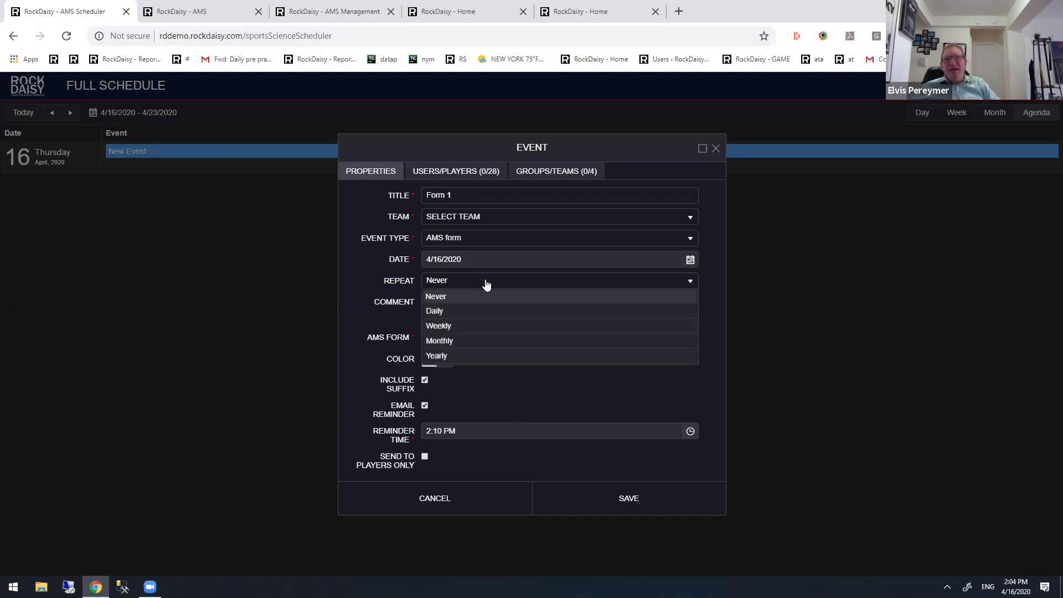
pyautogui.click(462, 311)
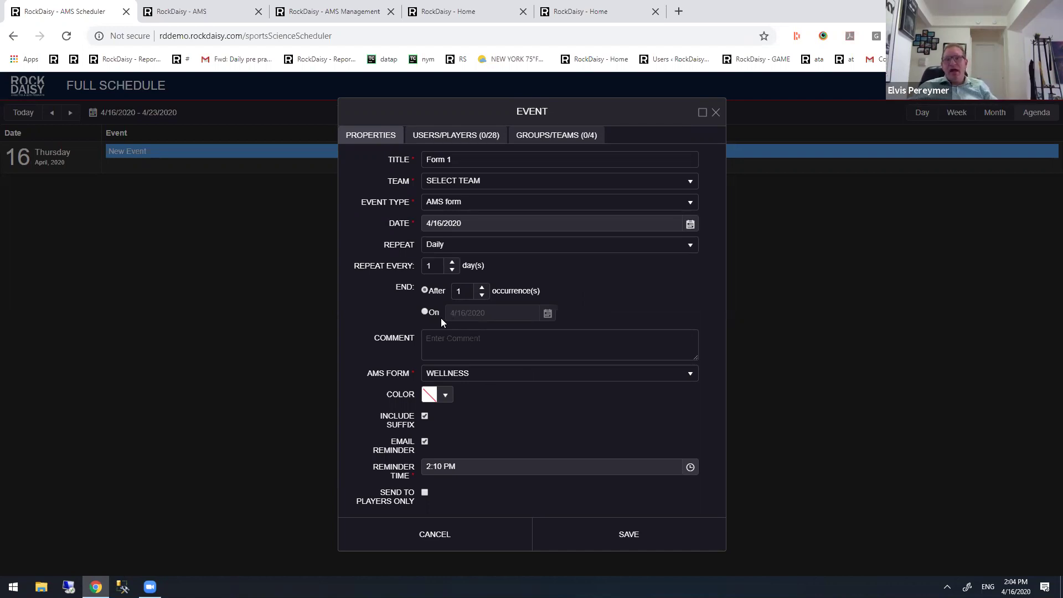
pyautogui.moveTo(370, 448); pyautogui.dragTo(384, 492)
pyautogui.click(373, 435)
pyautogui.click(375, 412)
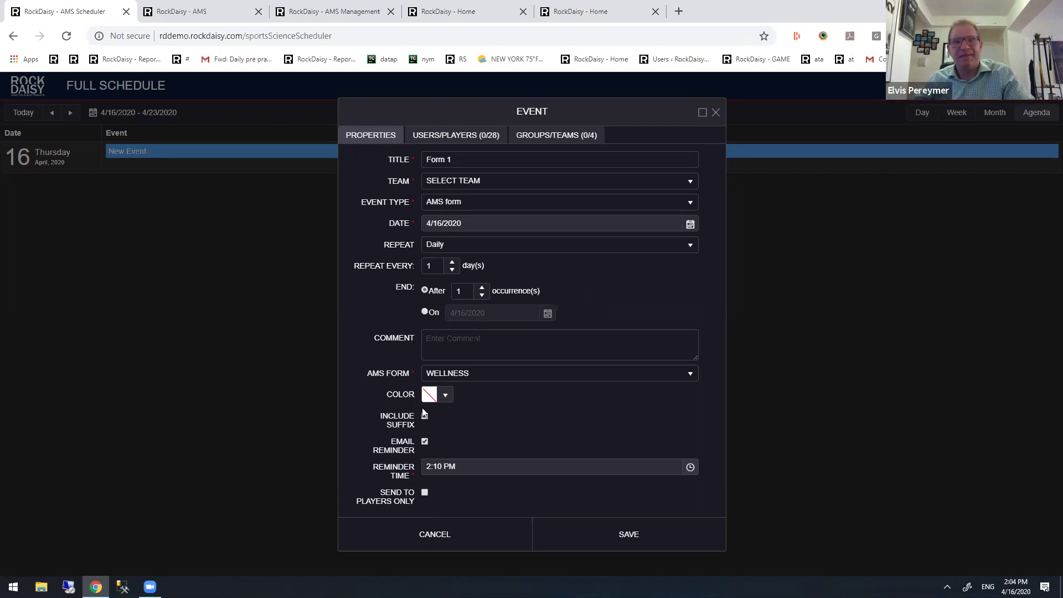
pyautogui.click(461, 521)
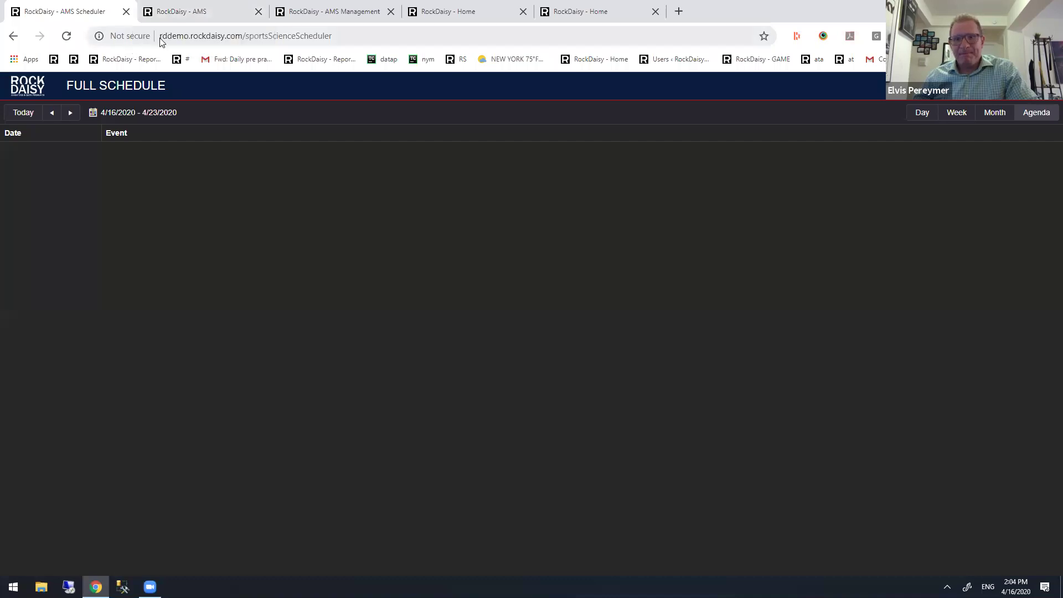
# - Return to the home page and create a new Player Comparison from the Player dashboards
pyautogui.click(45, 90)
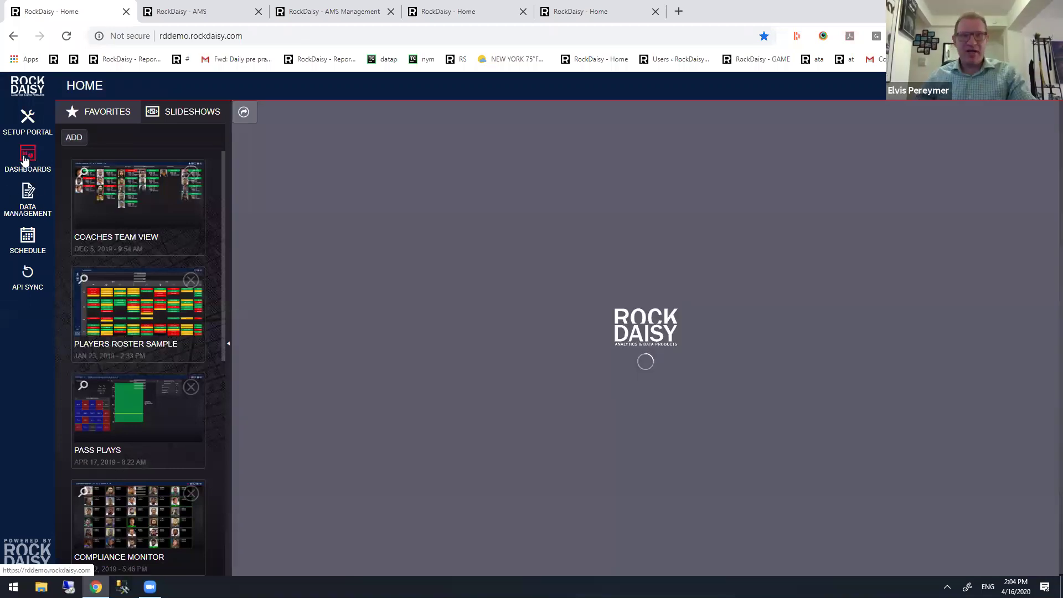
pyautogui.click(25, 158)
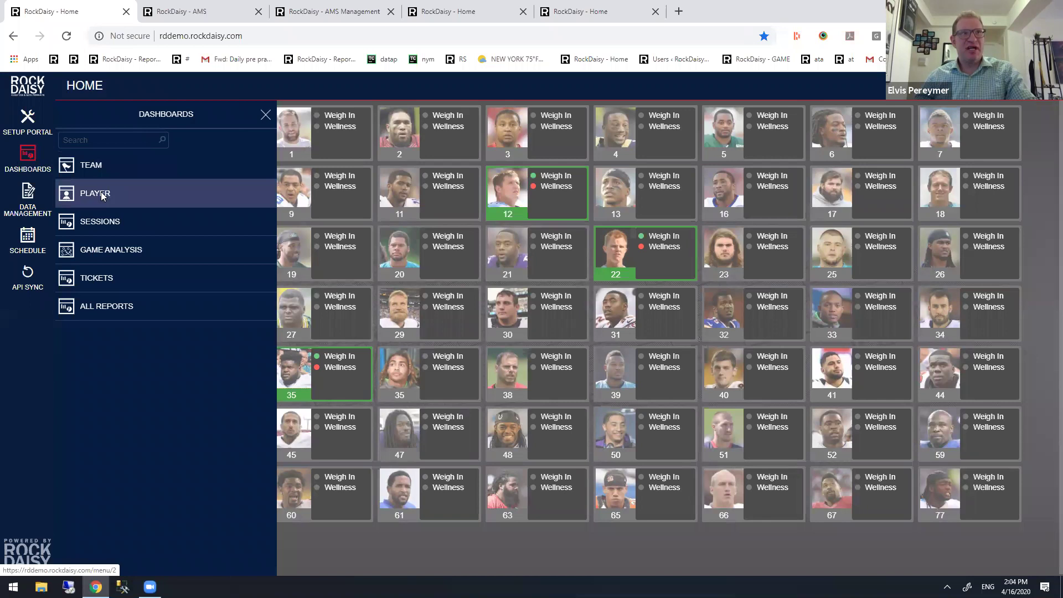
pyautogui.click(102, 197)
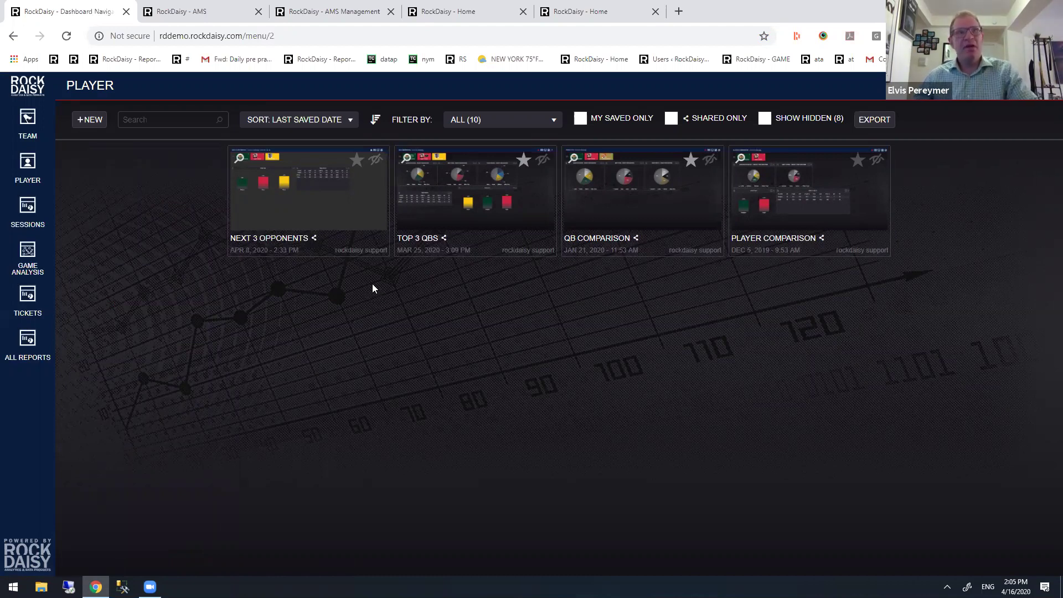
pyautogui.click(92, 120)
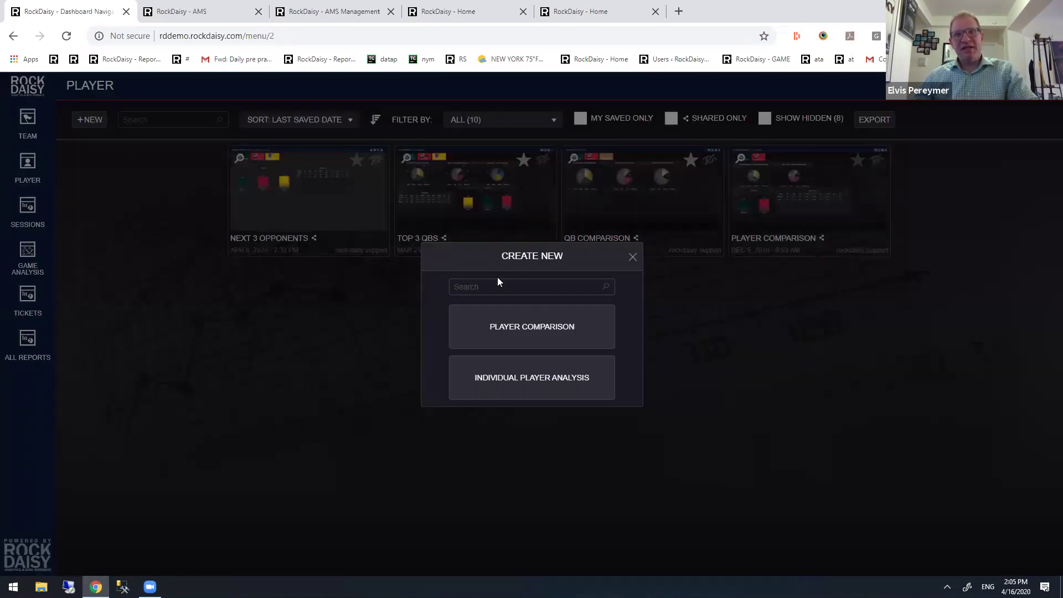
pyautogui.click(510, 330)
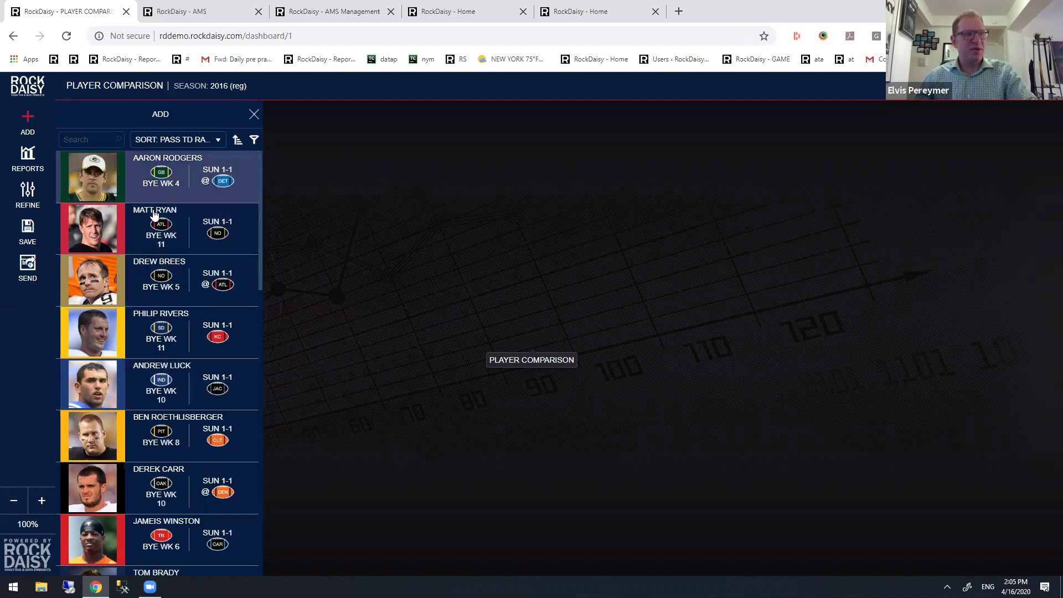
# - Add Aaron Rodgers, Matt Ryan and Drew Brees to the player comparison
pyautogui.click(168, 200)
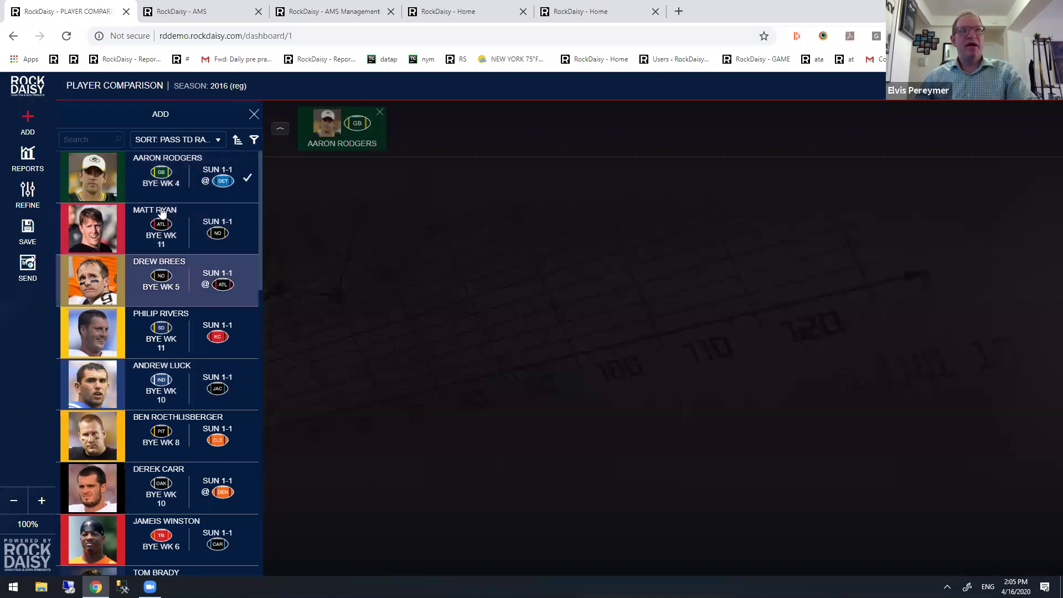
pyautogui.click(155, 230)
pyautogui.click(166, 291)
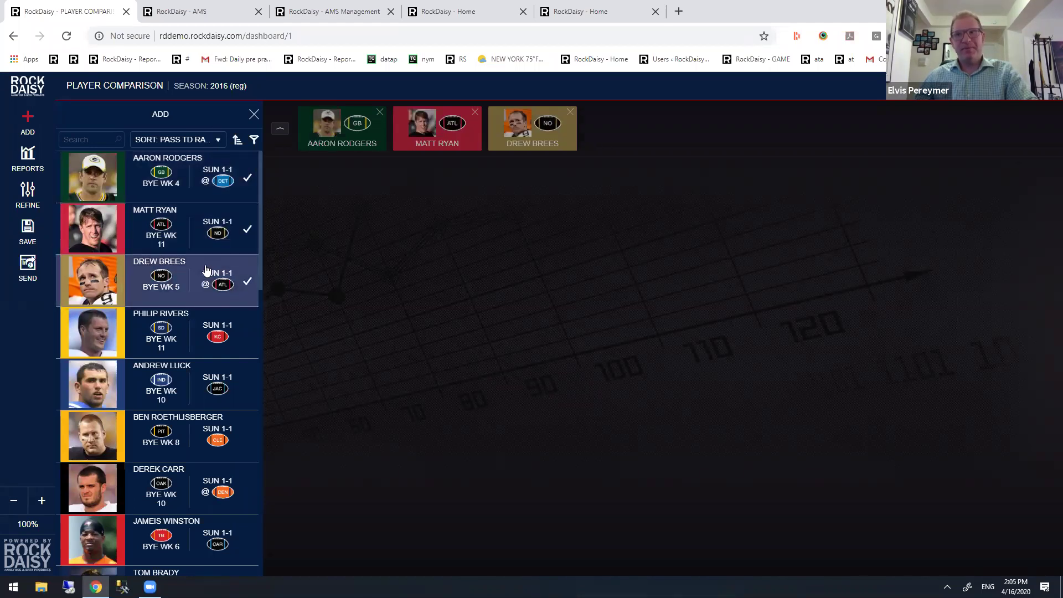
# - Add the Target Breakdown, Pass Yds / G and Pass Stats reports to the player comparison
pyautogui.click(29, 159)
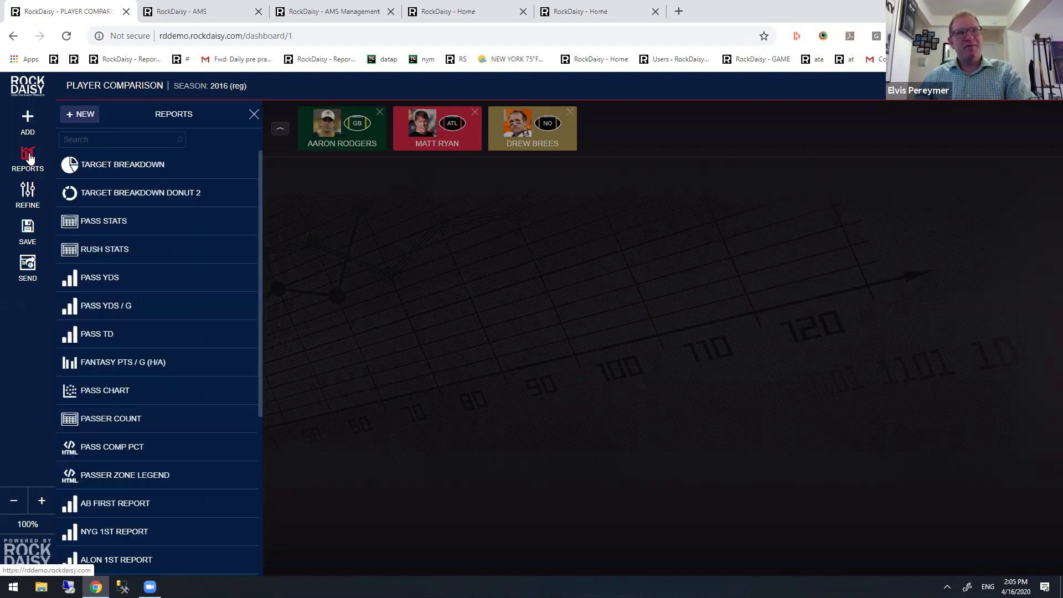
pyautogui.scroll(-4, 161, 308)
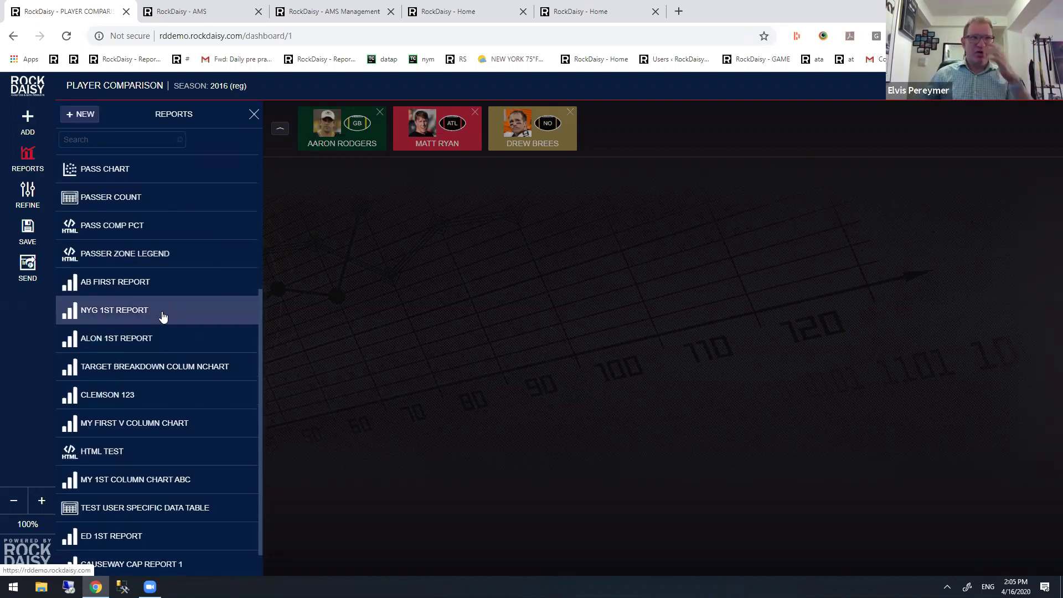
pyautogui.scroll(4, 161, 309)
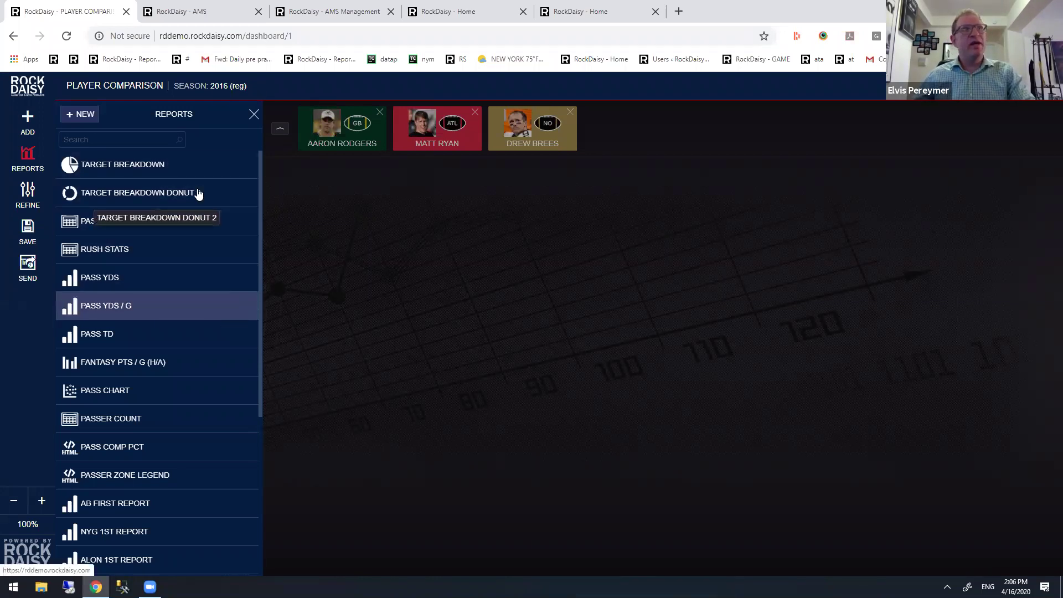
pyautogui.scroll(-5, 184, 259)
pyautogui.scroll(5, 181, 306)
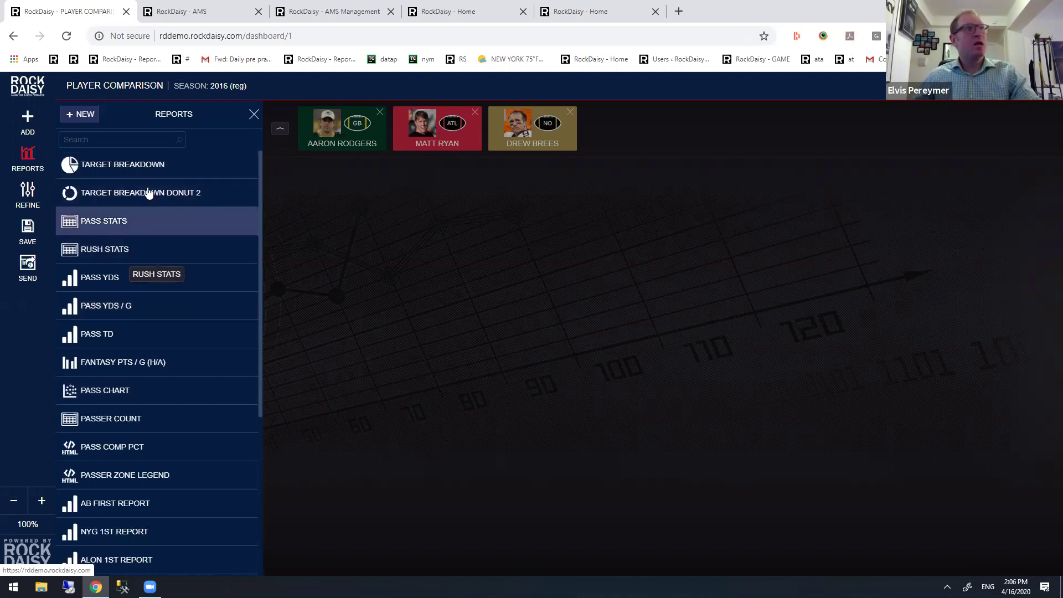
pyautogui.click(133, 168)
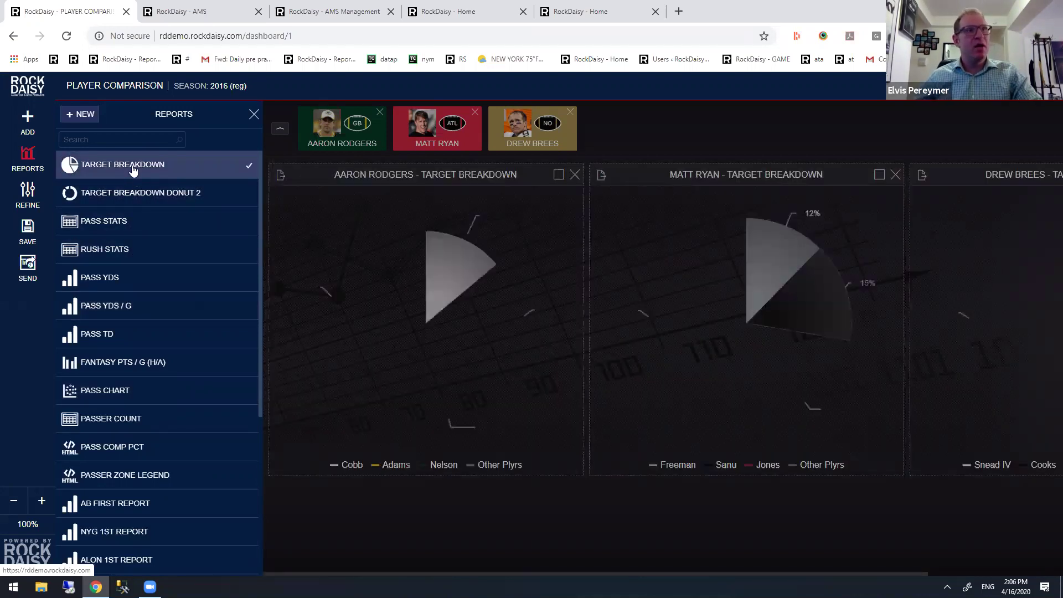
pyautogui.click(127, 312)
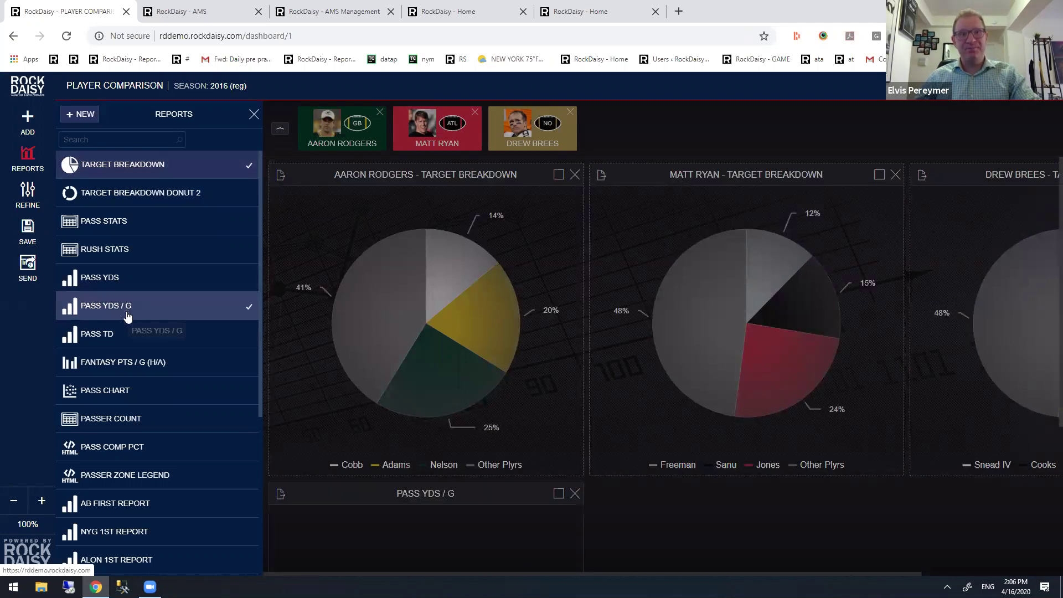
pyautogui.click(98, 227)
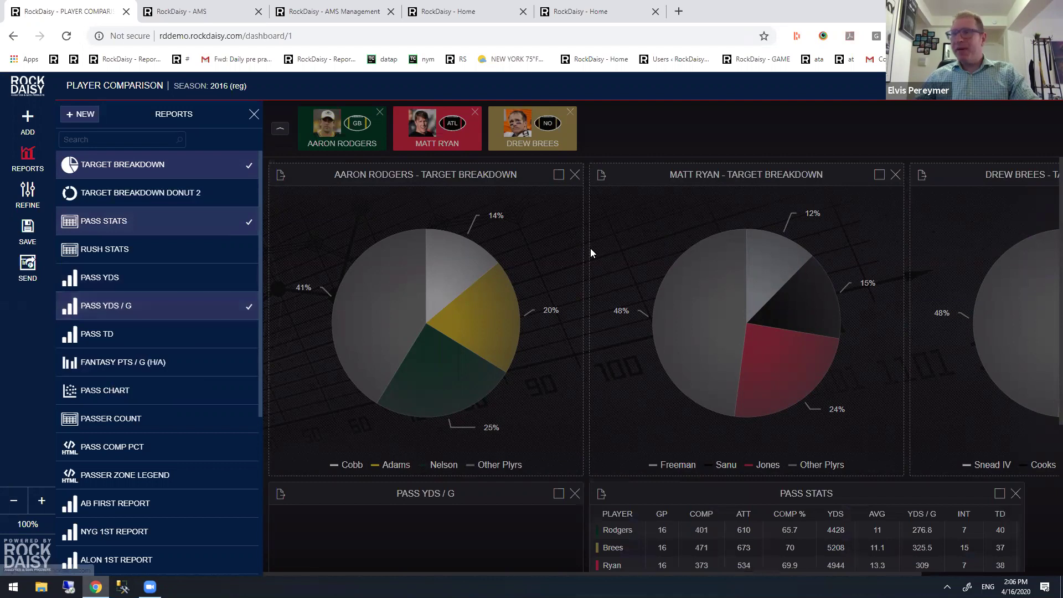
pyautogui.click(254, 114)
# - Shrink the Aaron Rodgers and Matt Ryan target breakdown charts to make room on the dashboard
pyautogui.moveTo(346, 313)
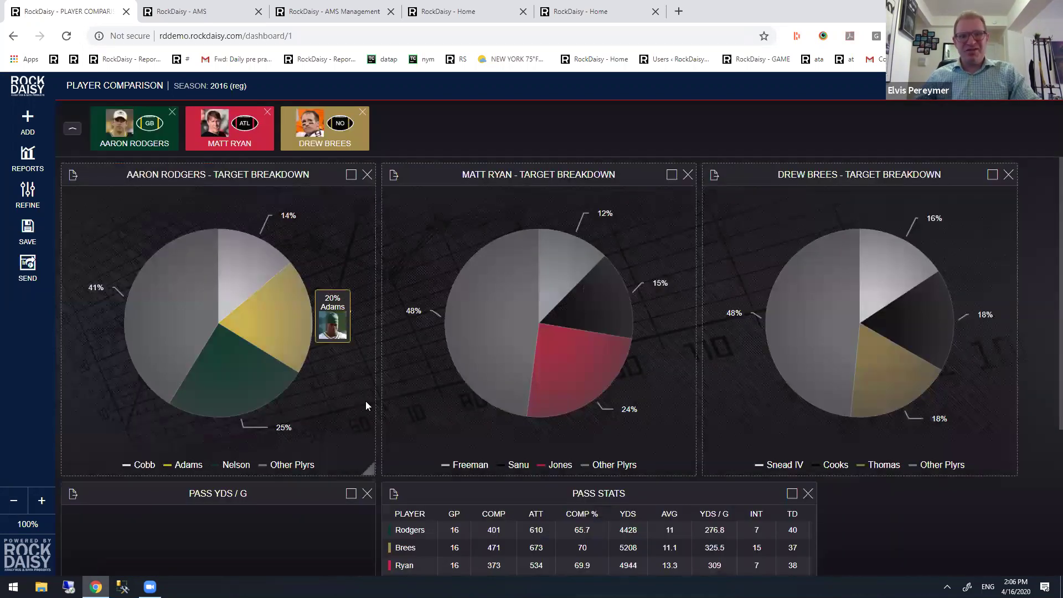
pyautogui.moveTo(363, 458); pyautogui.dragTo(318, 436)
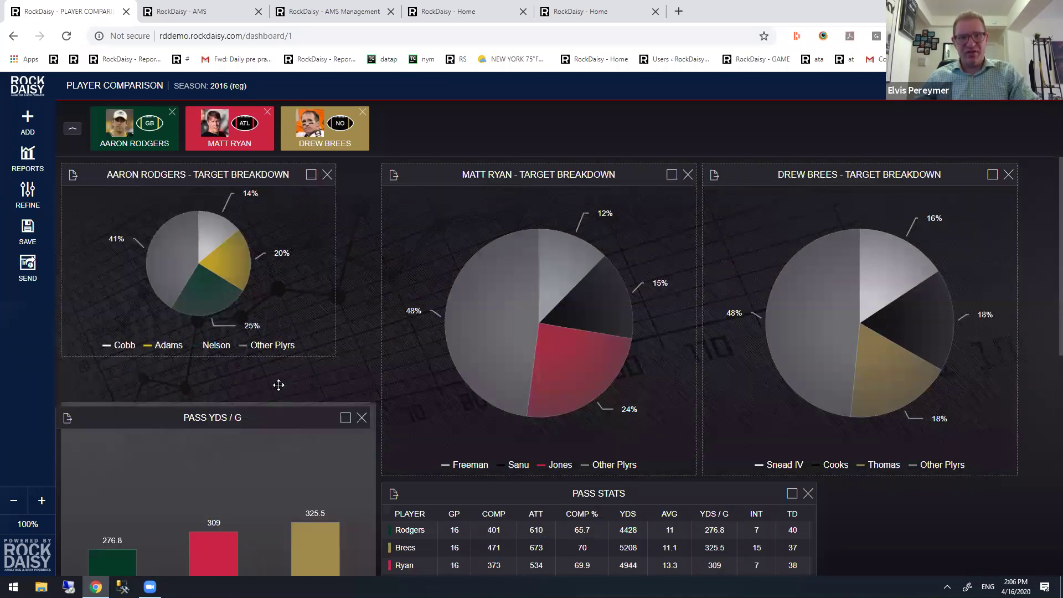
pyautogui.moveTo(688, 471); pyautogui.dragTo(688, 357)
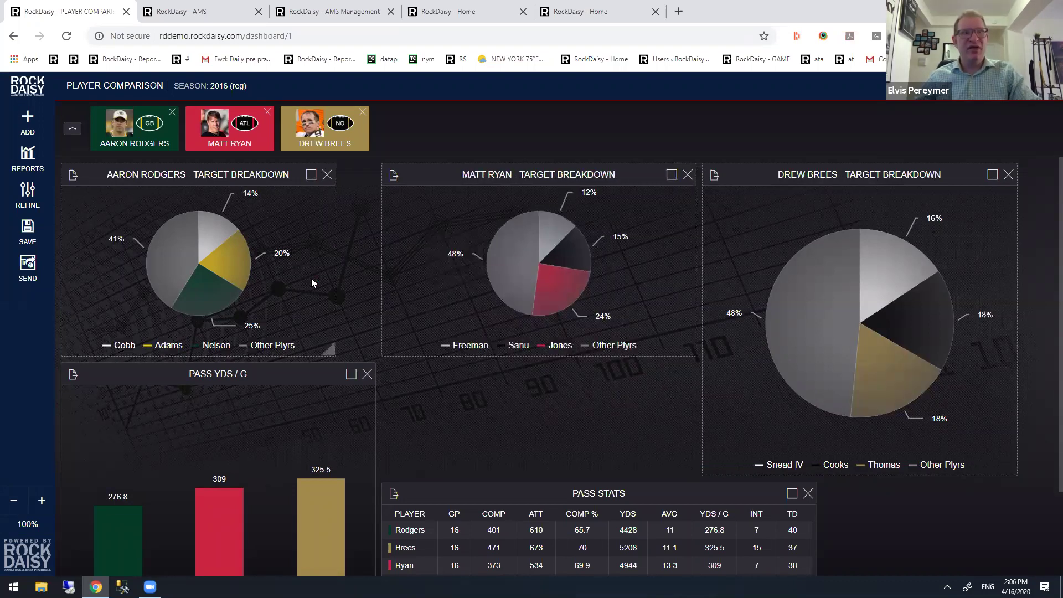
# - Save the player comparison as a view named ADAM DEMO 123
pyautogui.click(28, 230)
pyautogui.click(492, 321)
pyautogui.write('ADAM DEMO')
pyautogui.press('Return')
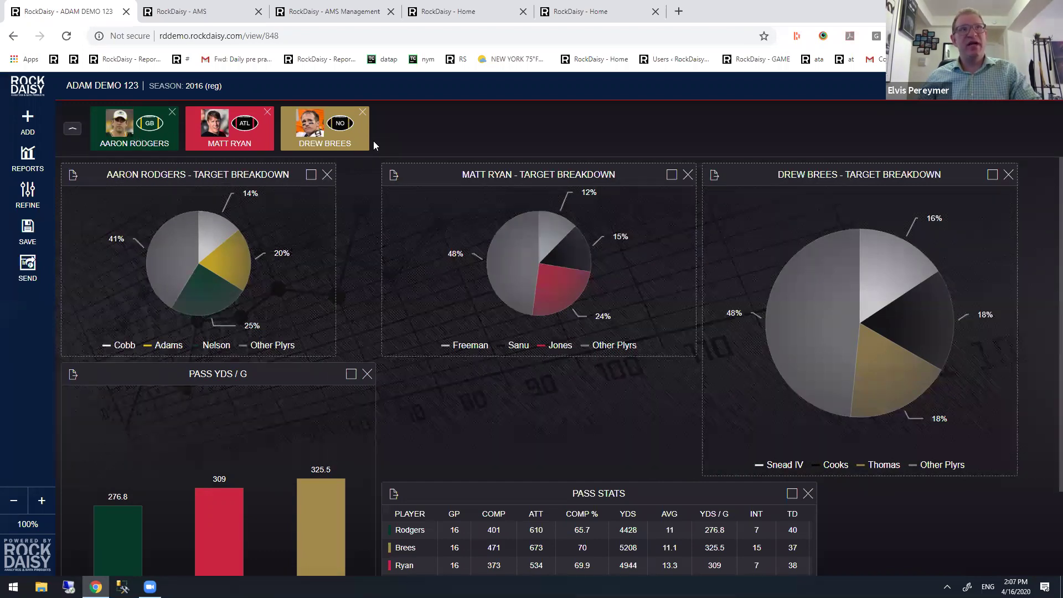
# - Change the dashboard's season to 2015 (reg)
pyautogui.click(193, 90)
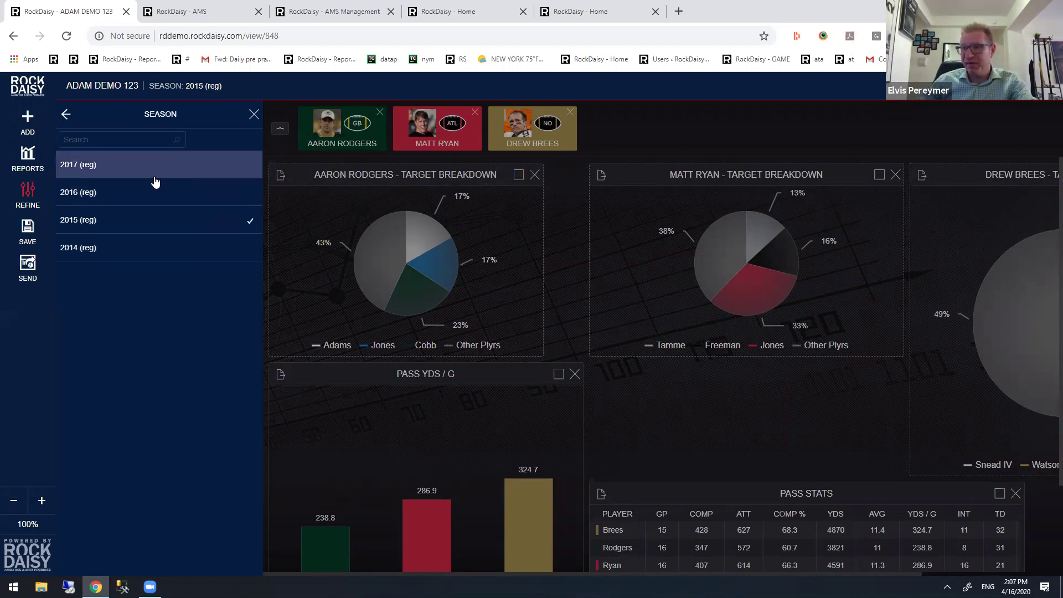
pyautogui.click(564, 217)
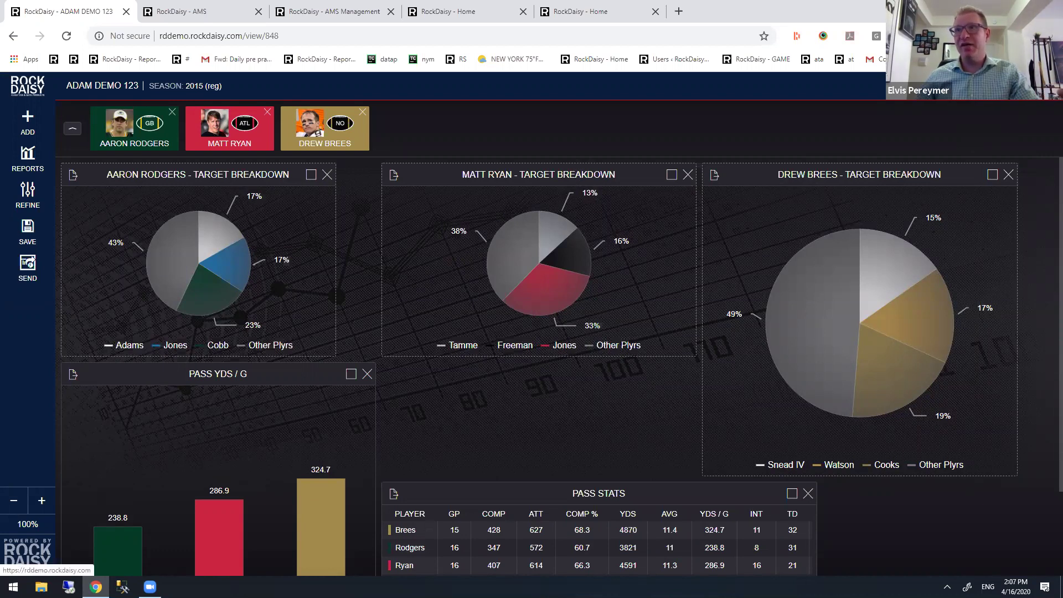
# - Reopen the saved ADAM DEMO 123 view from the Player dashboards
pyautogui.click(1049, 89)
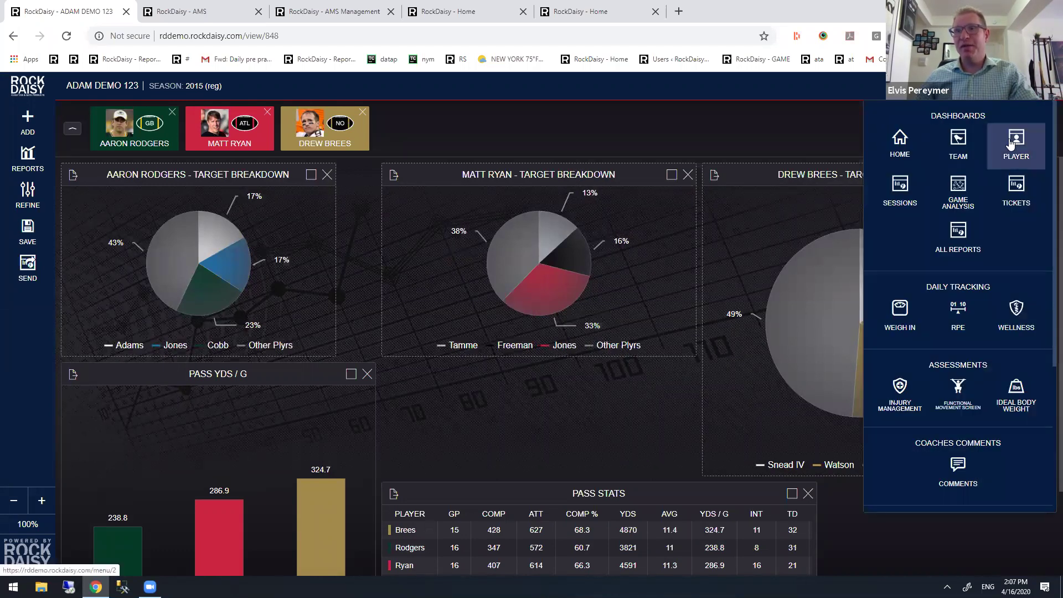
pyautogui.click(1010, 144)
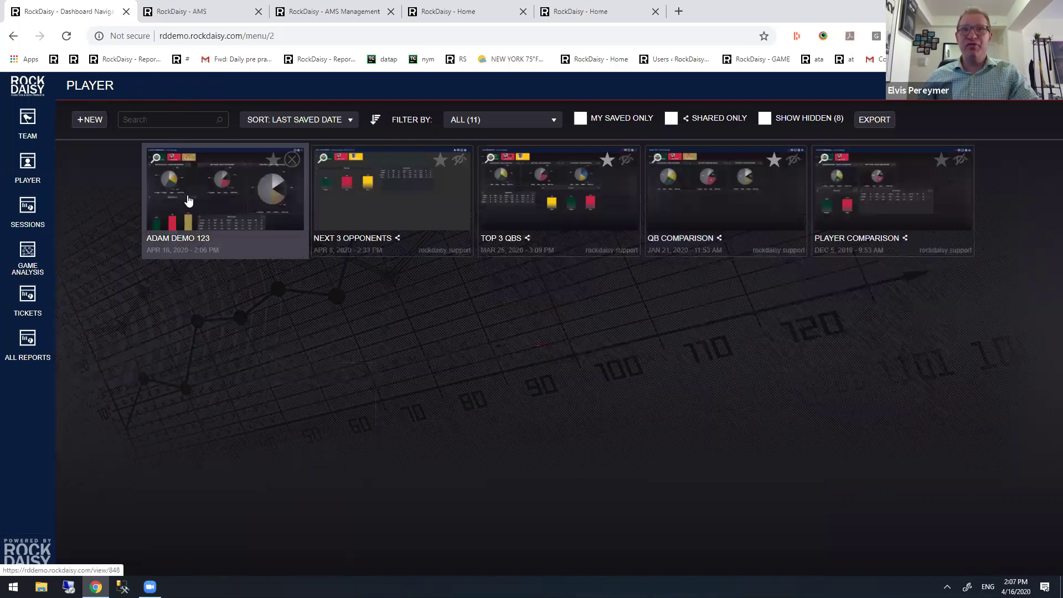
pyautogui.click(236, 191)
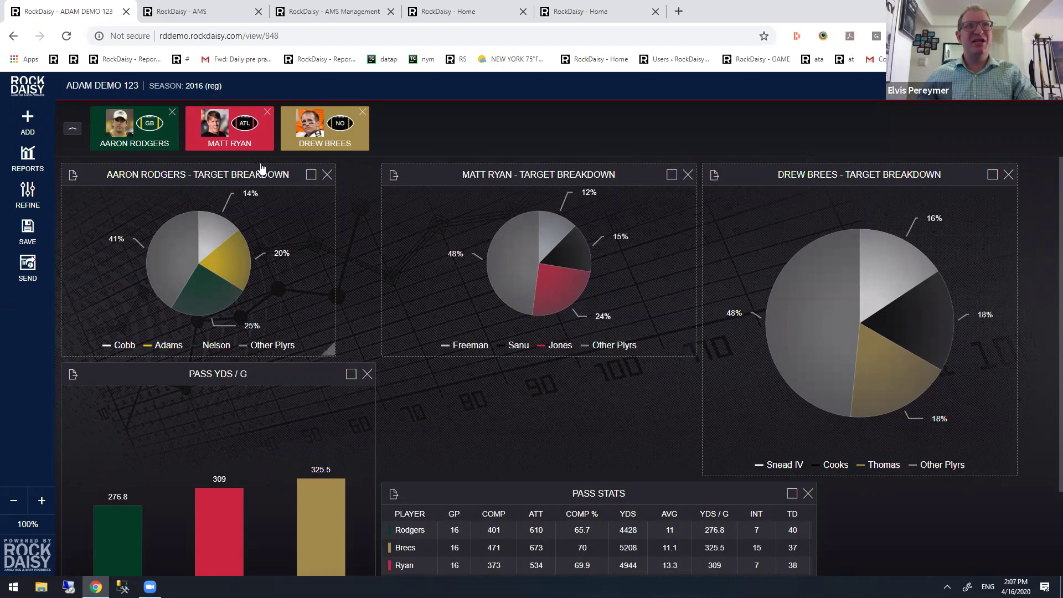
# - Replace Drew Brees with Andrew Luck in the player comparison
pyautogui.click(362, 113)
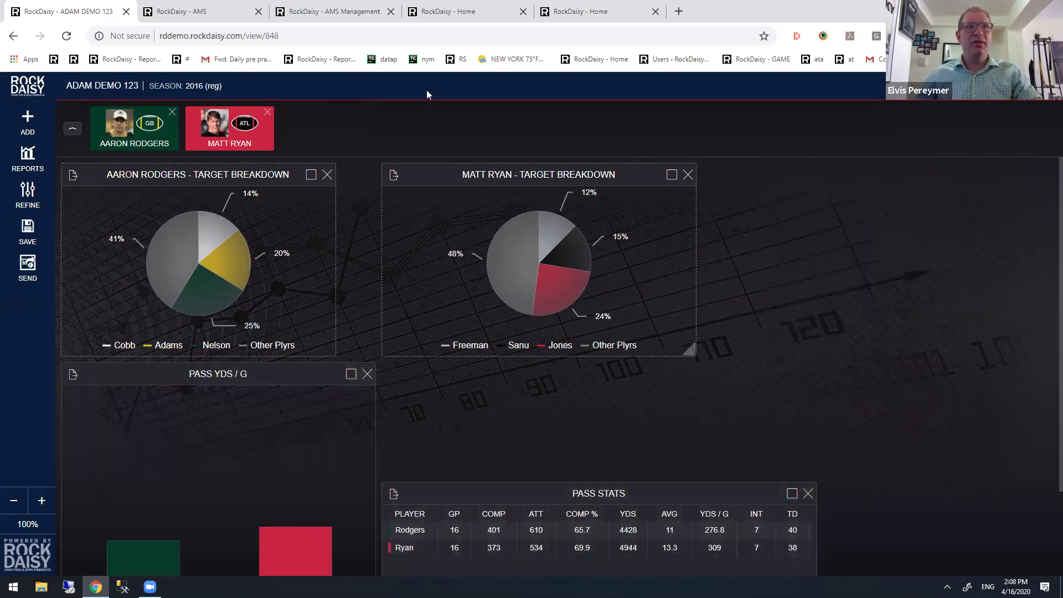
pyautogui.scroll(-2, 801, 289)
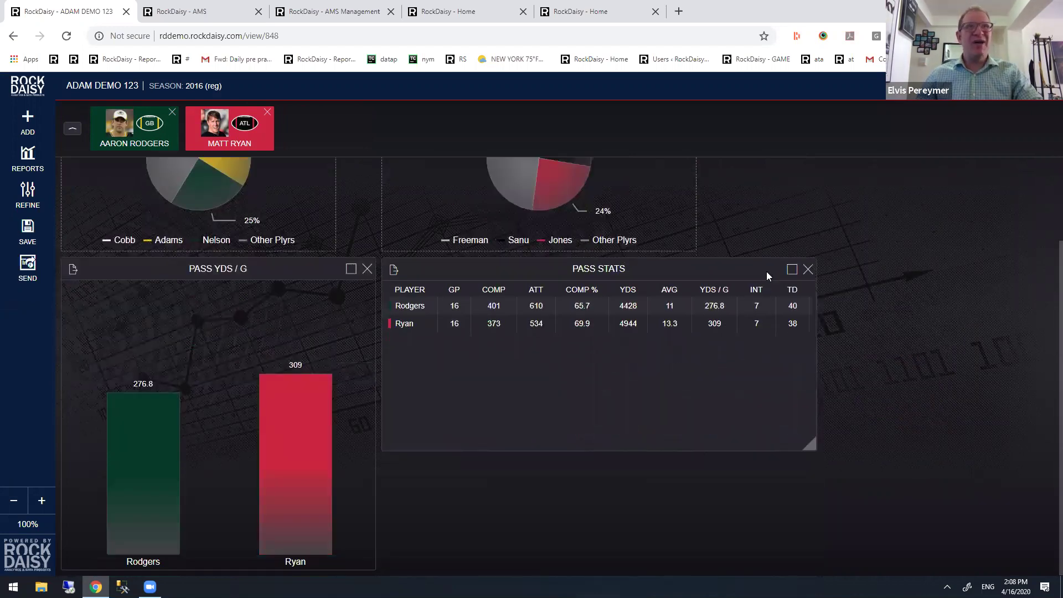
pyautogui.scroll(2, 619, 275)
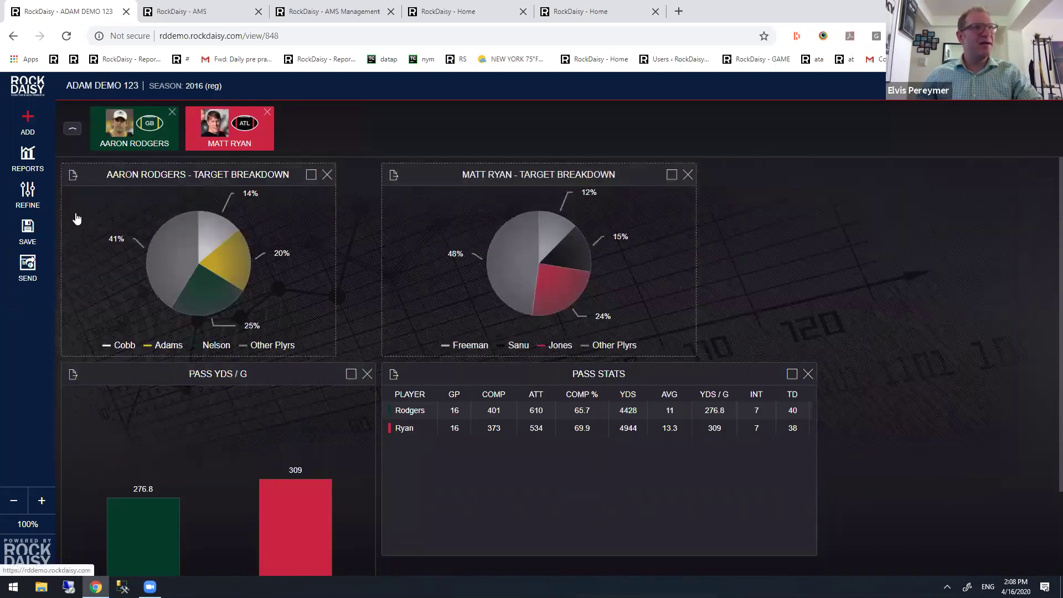
pyautogui.click(28, 122)
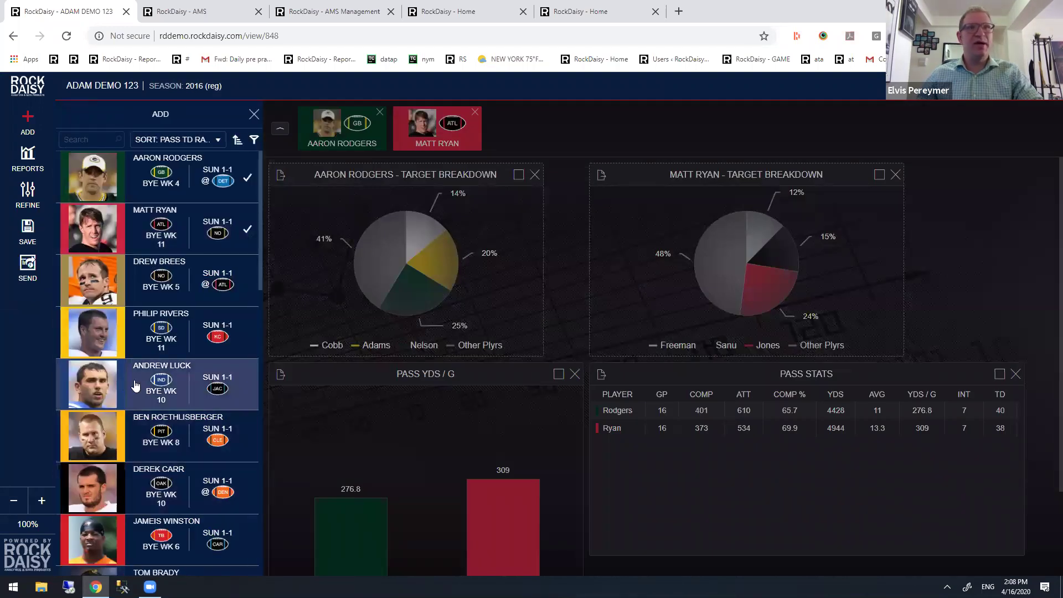
pyautogui.click(146, 385)
pyautogui.scroll(-6, 830, 277)
pyautogui.moveTo(702, 304); pyautogui.dragTo(620, 282)
pyautogui.scroll(6, 846, 317)
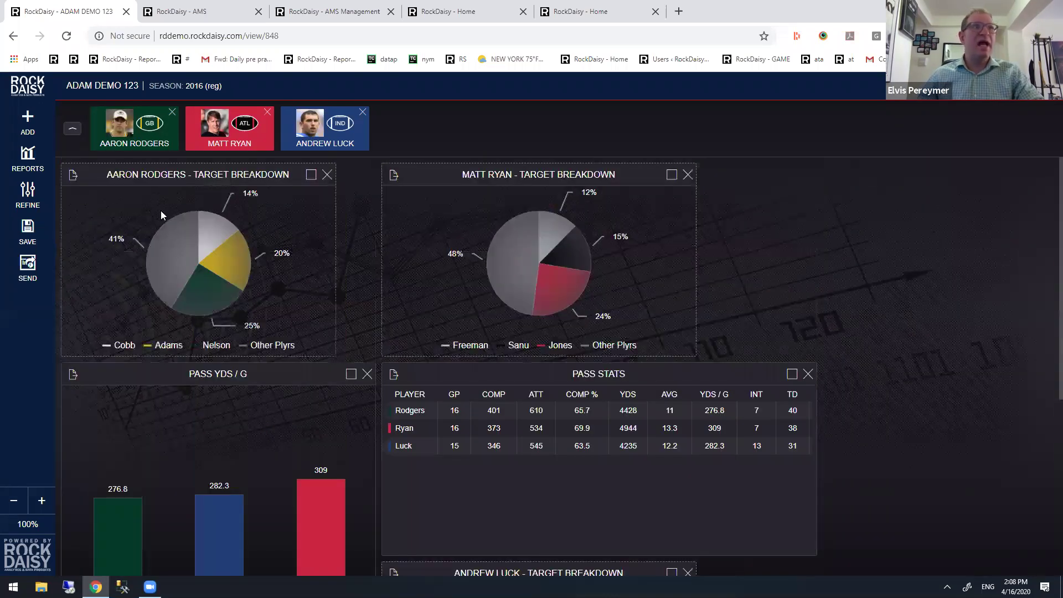
# - Check the options for saving the modified view, and leave them without saving
pyautogui.click(28, 230)
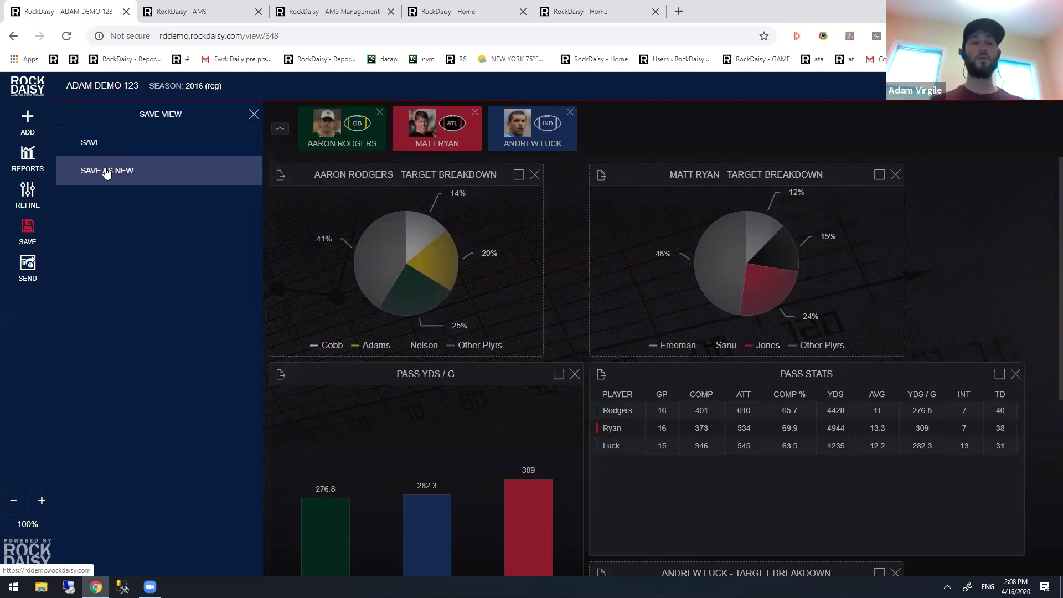
pyautogui.click(556, 260)
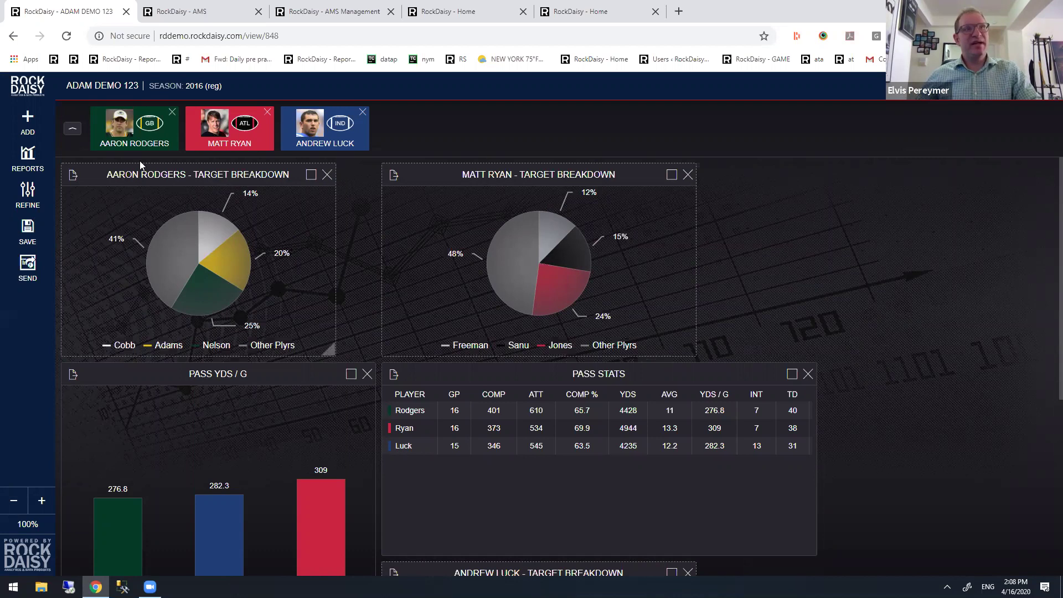
# - Drill into the Other Plyrs slice of Aaron Rodgers' target breakdown, review the receiving stats, and close them
pyautogui.moveTo(218, 282)
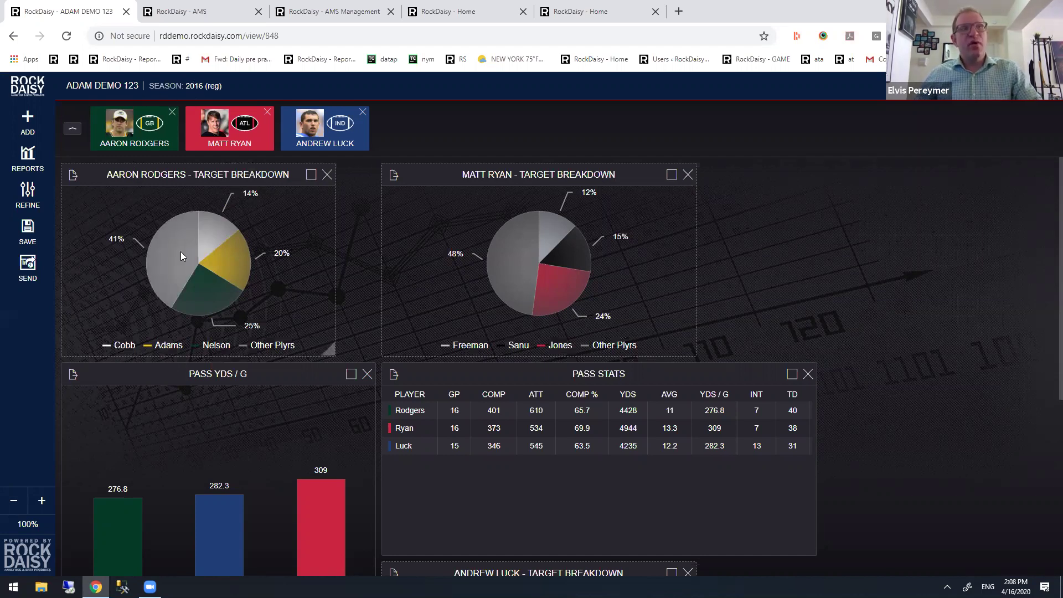
pyautogui.moveTo(178, 252)
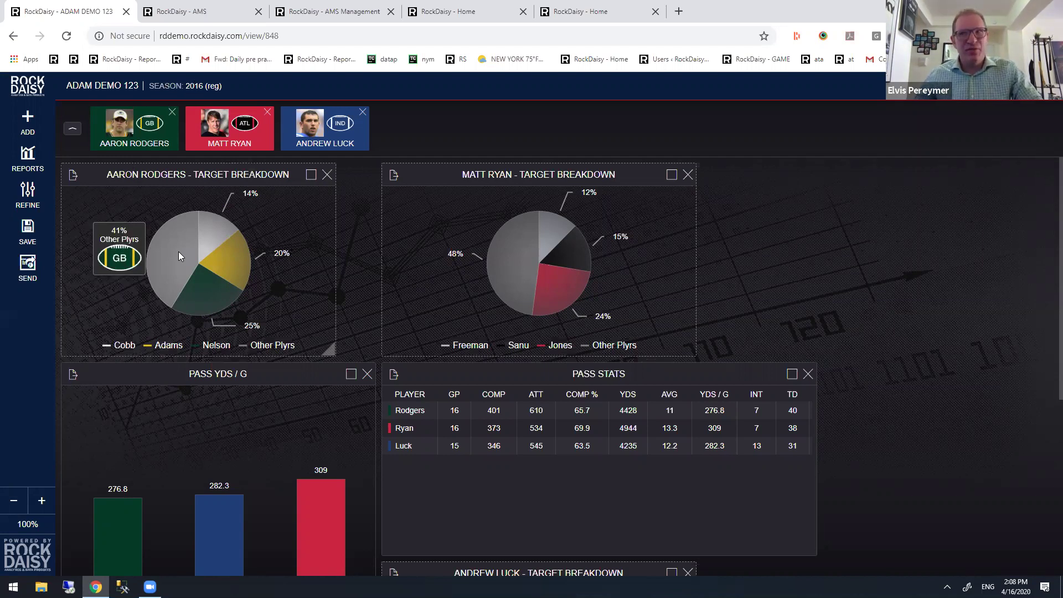
pyautogui.click(178, 251)
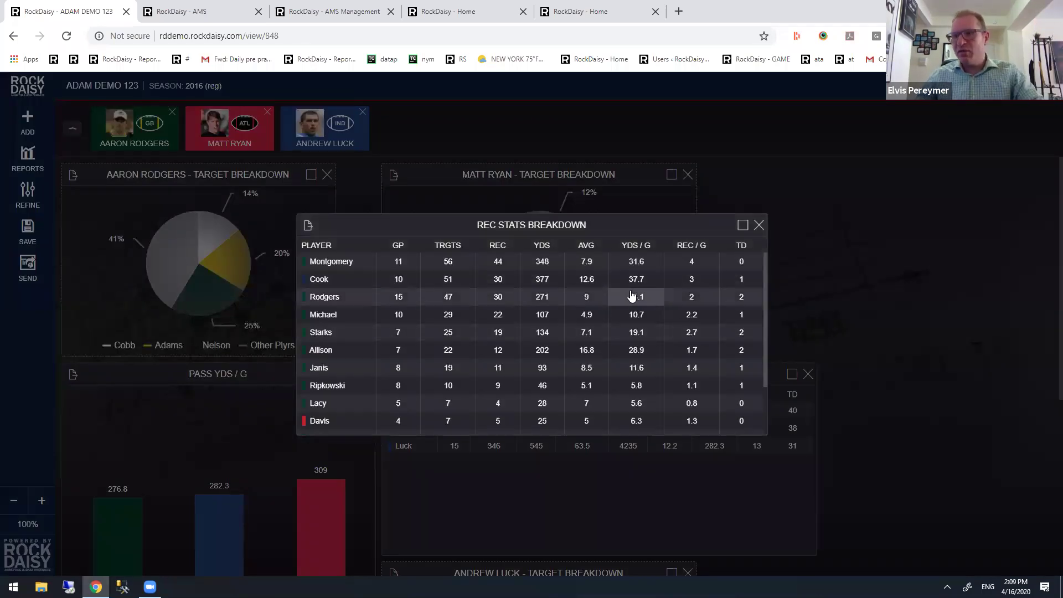
pyautogui.scroll(-2, 614, 348)
pyautogui.scroll(-2, 626, 361)
pyautogui.scroll(5, 638, 365)
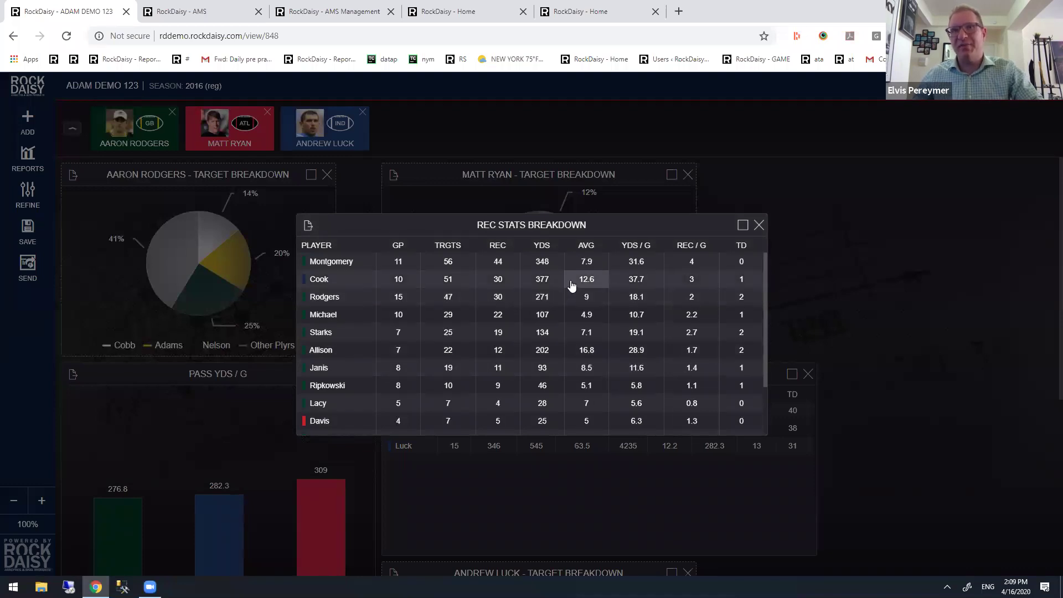
pyautogui.click(758, 225)
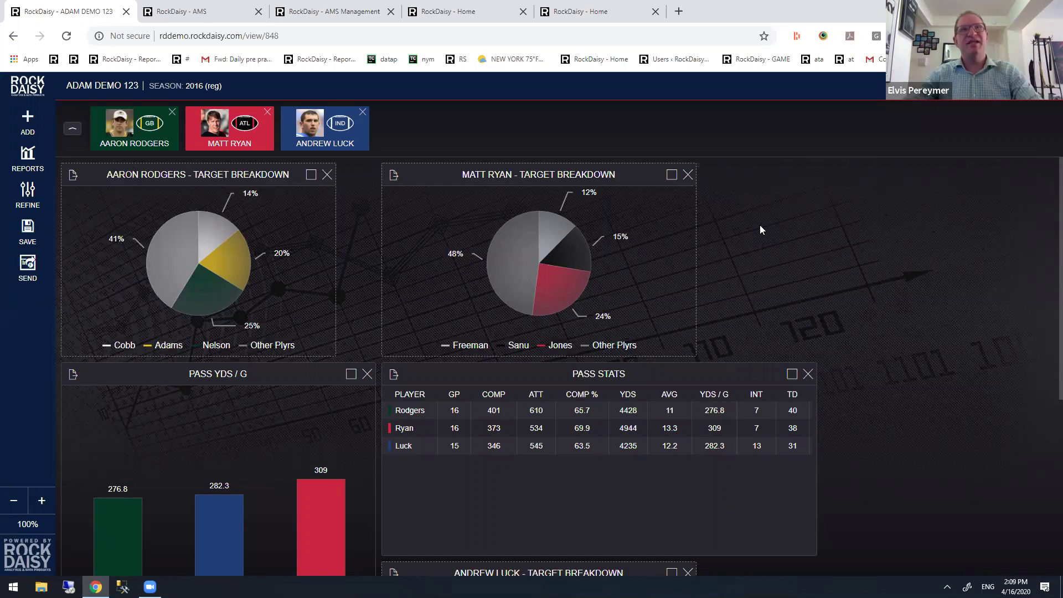
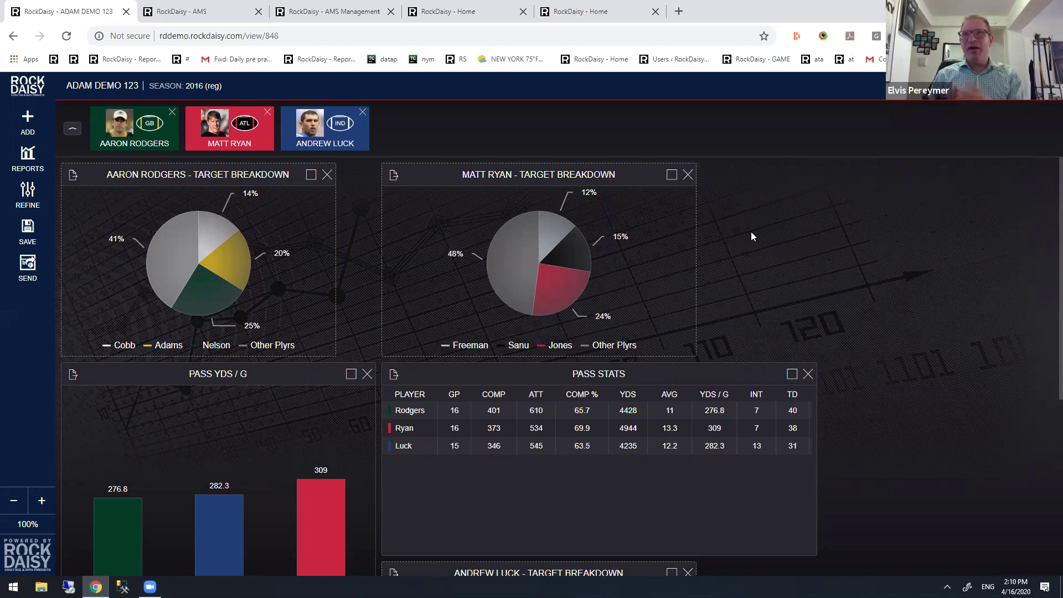
# - Preview the dashboard and its player selection list in phone-size device emulation, and return to the reloaded desktop view
pyautogui.hotkey('ctrl', 'shift', 'i')
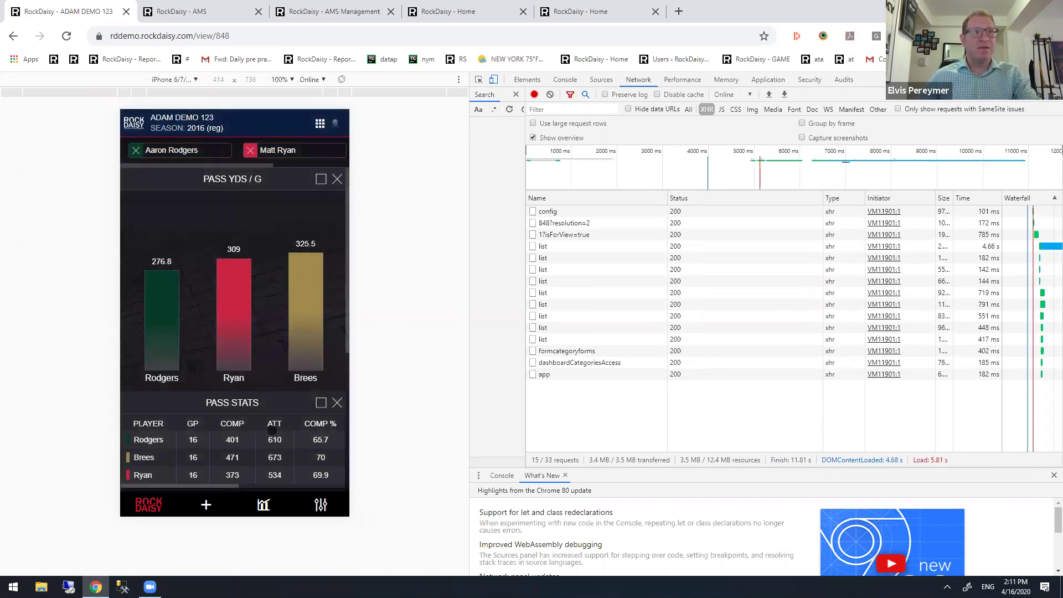
pyautogui.click(206, 505)
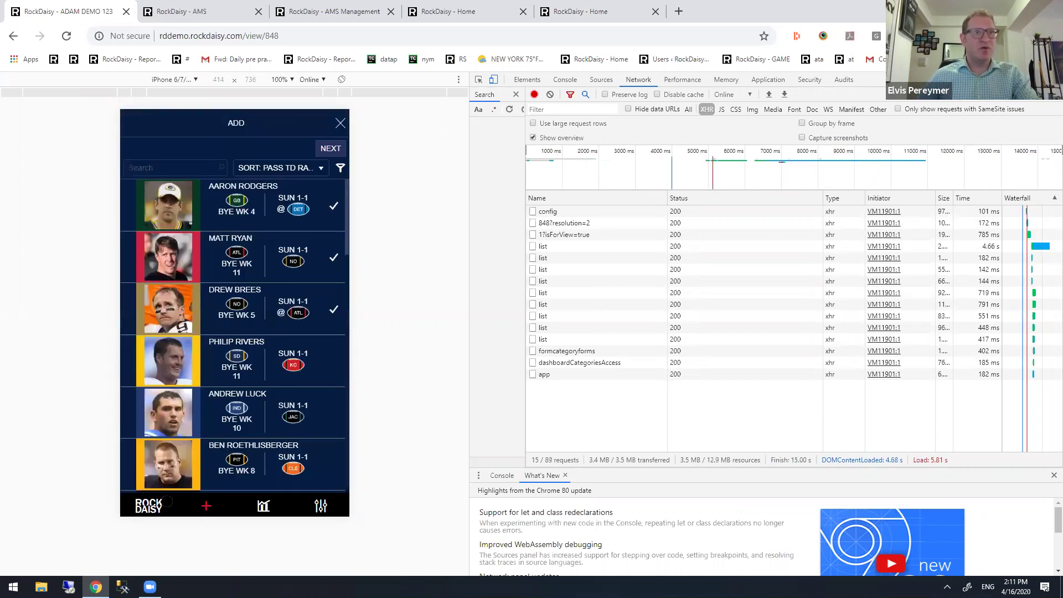
pyautogui.click(206, 506)
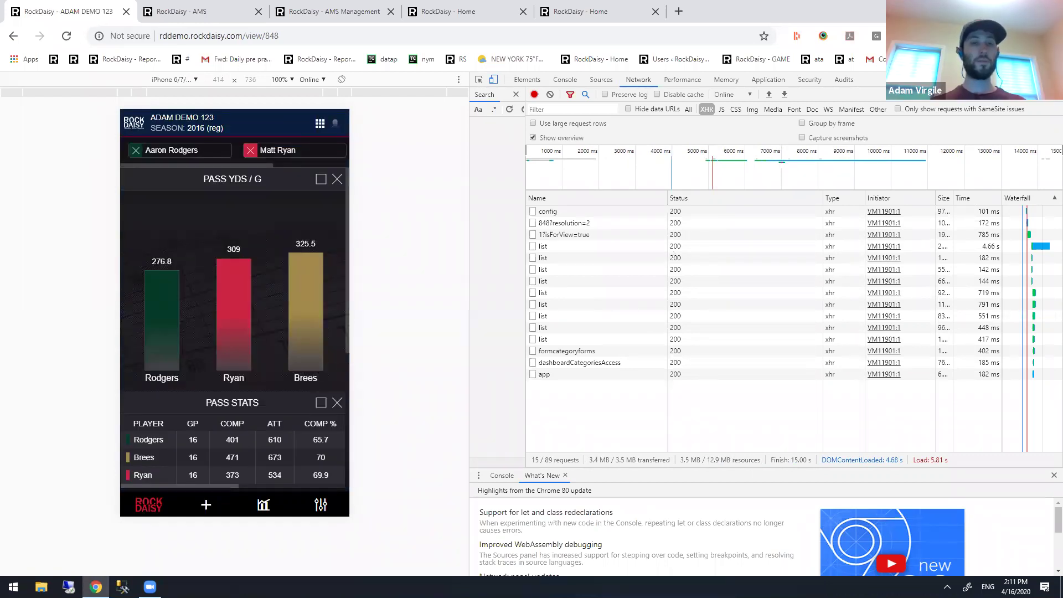
pyautogui.click(1054, 80)
pyautogui.press('F5')
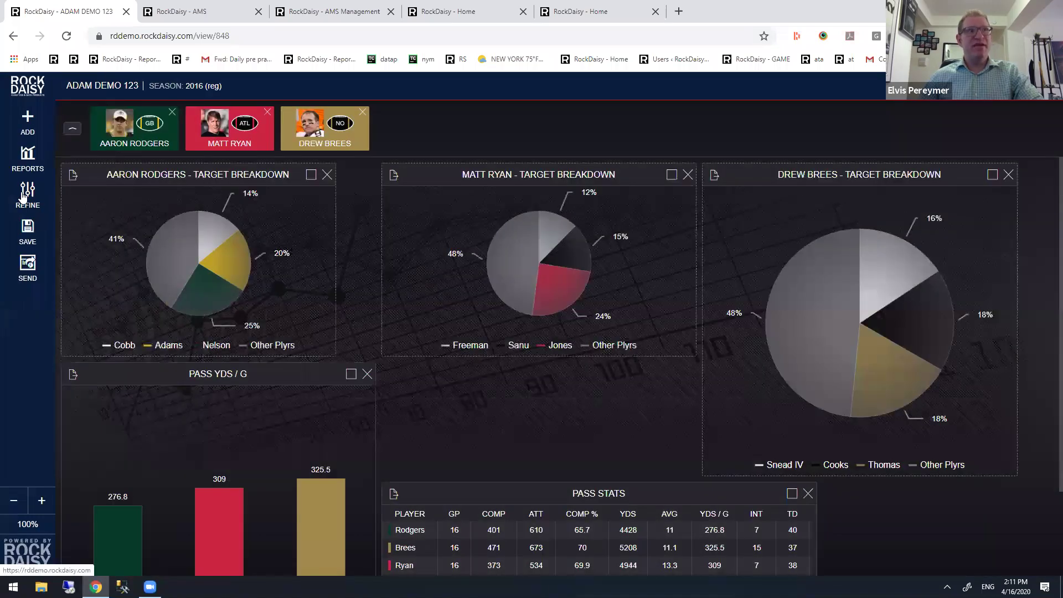
# - Review the dashboard's send options and the choices for sharing it with users or user groups
pyautogui.click(31, 270)
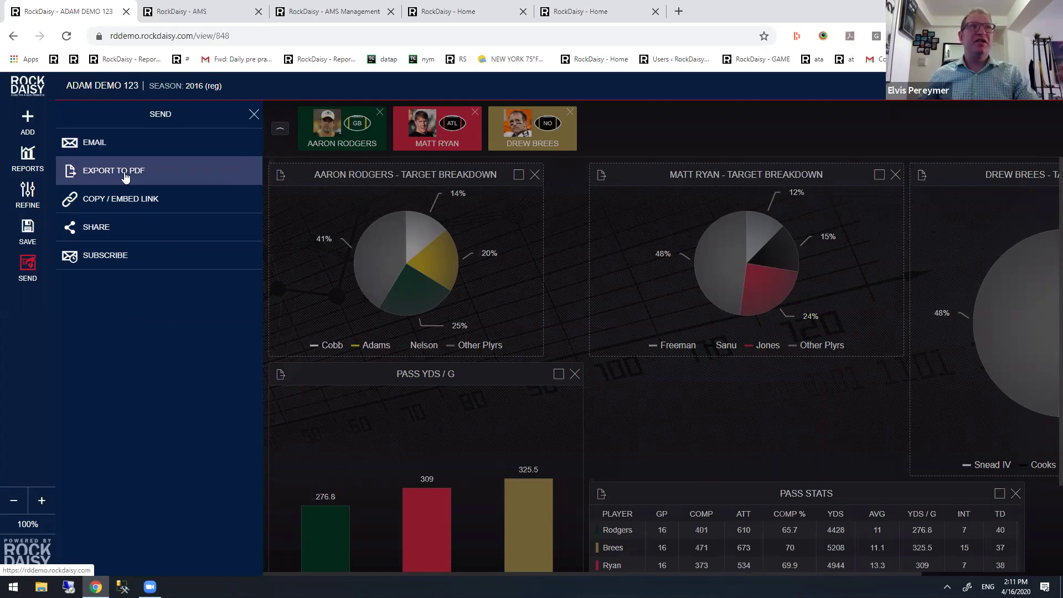
pyautogui.click(115, 224)
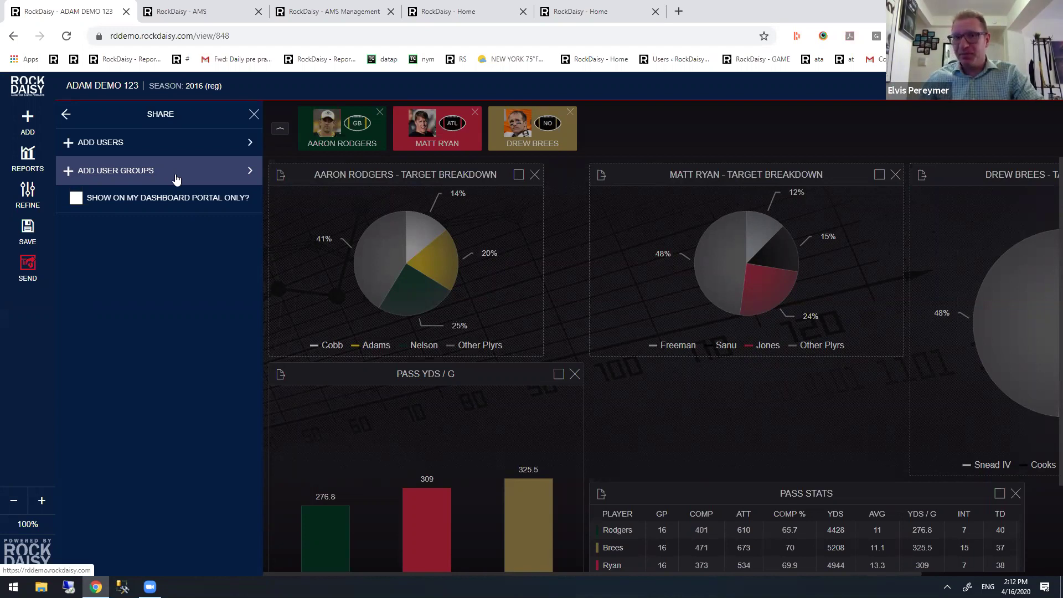
pyautogui.click(66, 114)
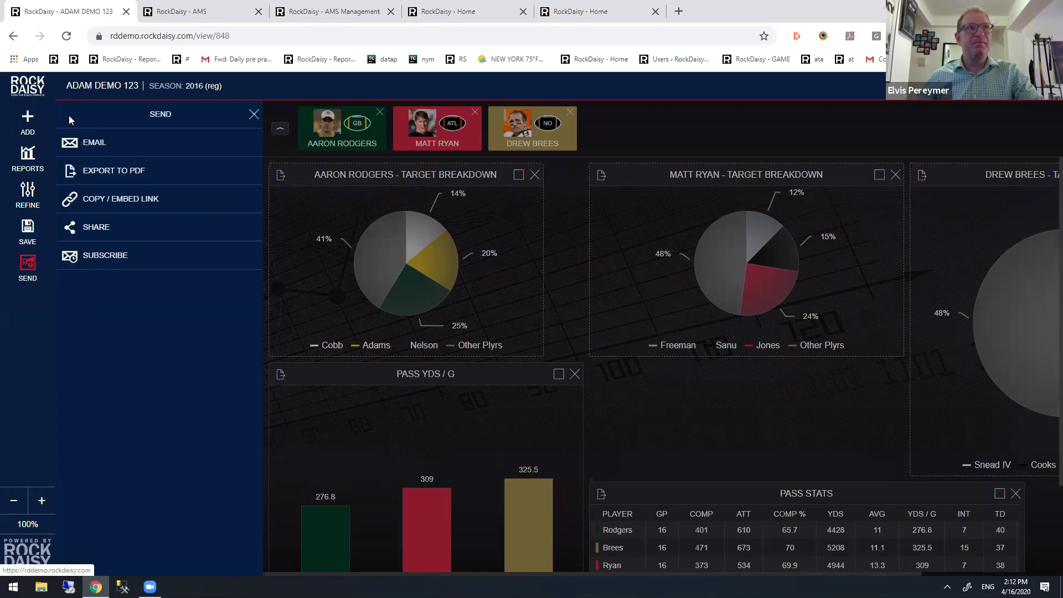
# - Set up a daily subscription to the dashboard for all days, and close the form without submitting it
pyautogui.click(100, 255)
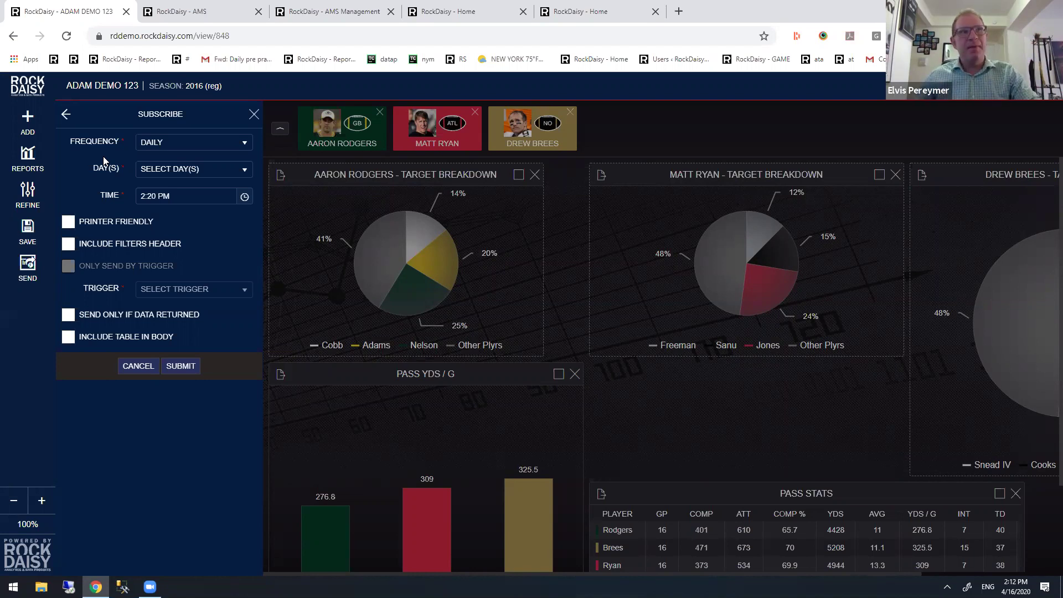
pyautogui.click(156, 172)
pyautogui.click(155, 196)
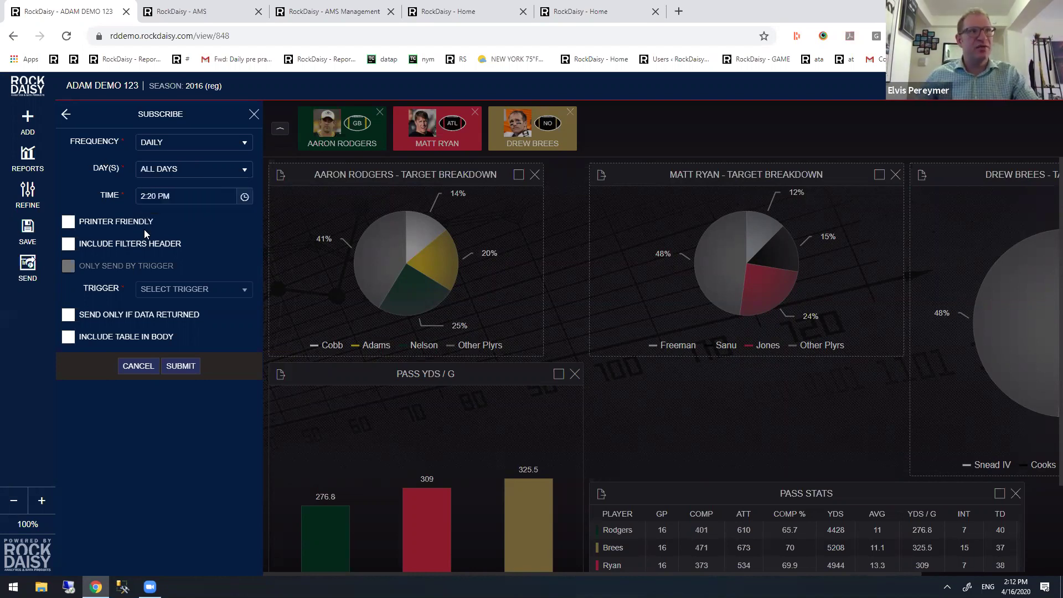
pyautogui.click(154, 199)
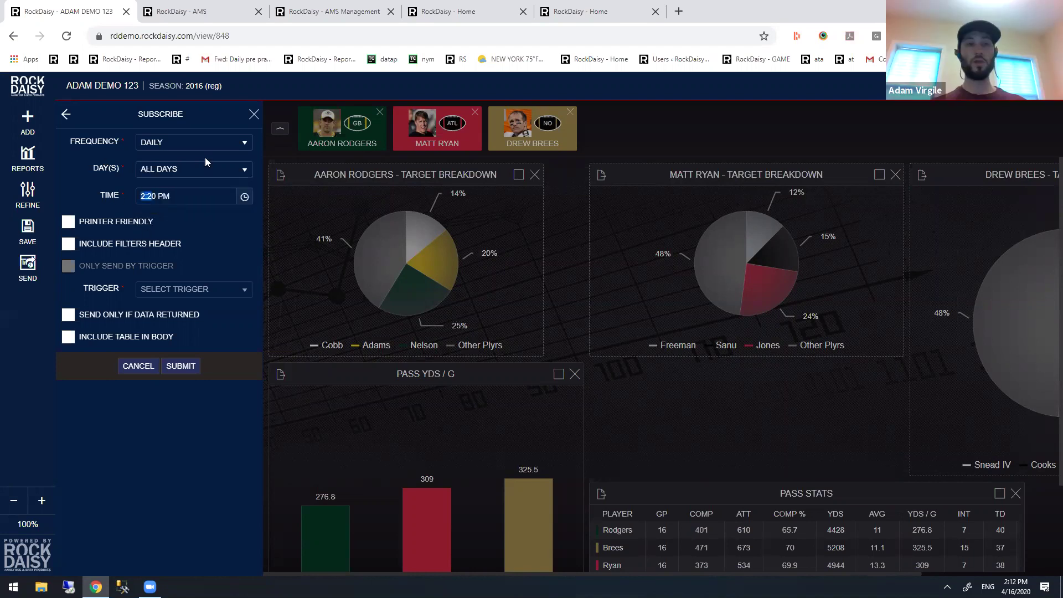
pyautogui.click(253, 114)
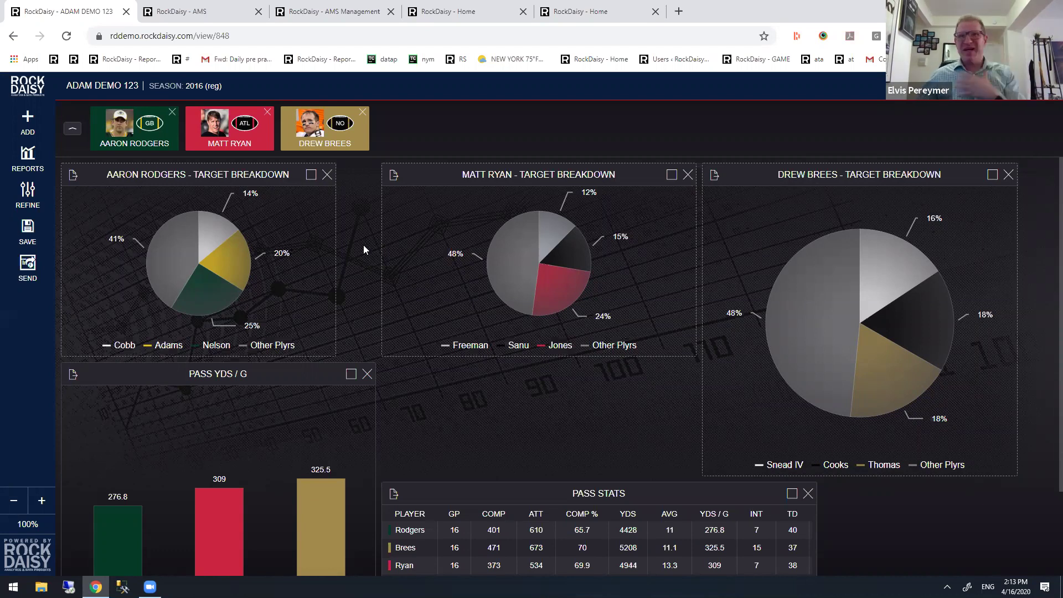
# - Browse the list of reports available for the player comparison dashboard, and close it
pyautogui.click(26, 158)
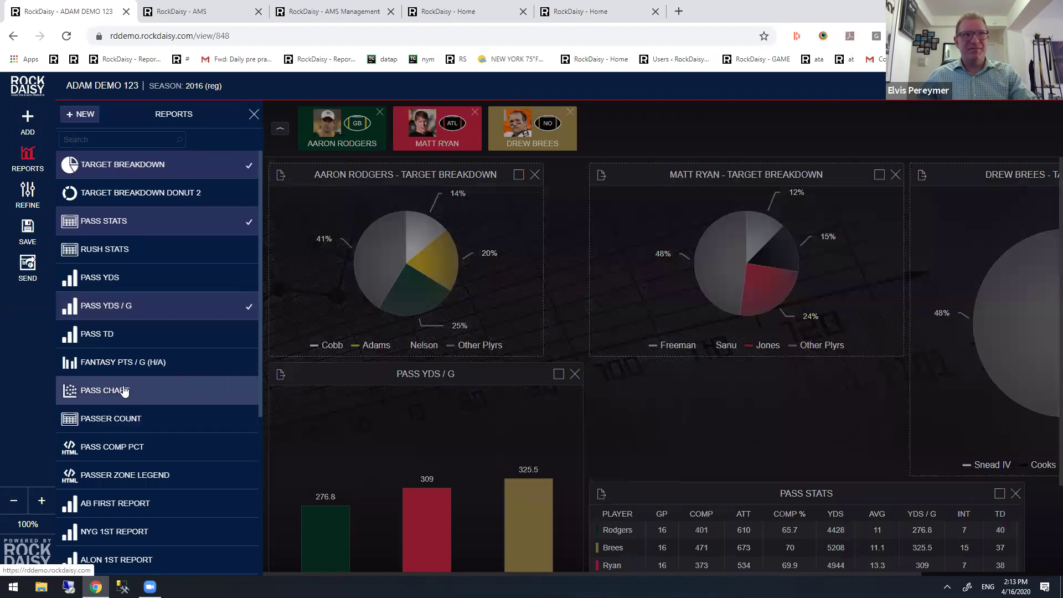
pyautogui.scroll(-3, 147, 426)
pyautogui.scroll(3, 148, 398)
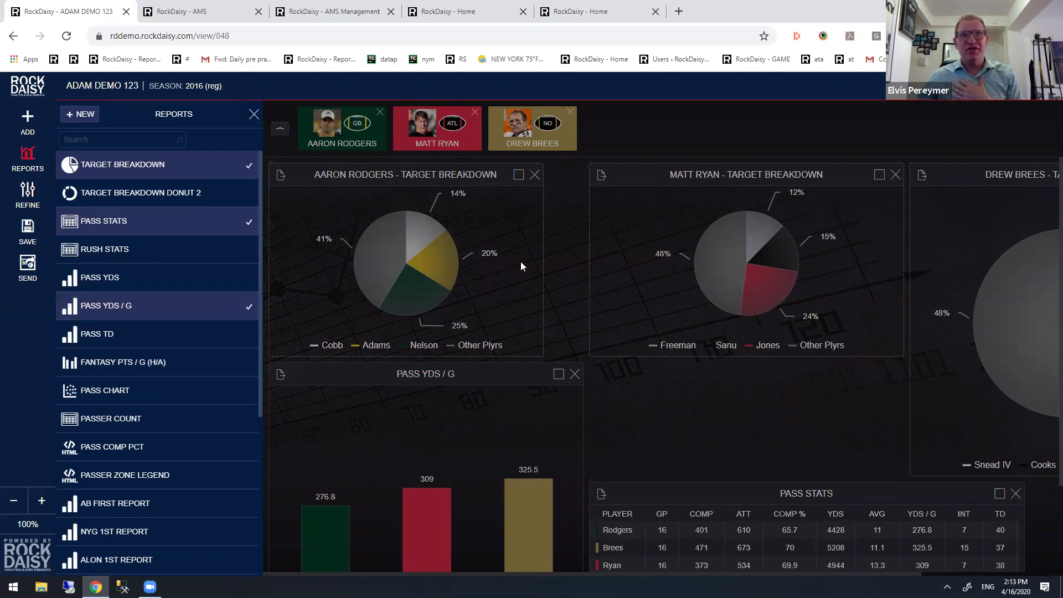
pyautogui.click(26, 158)
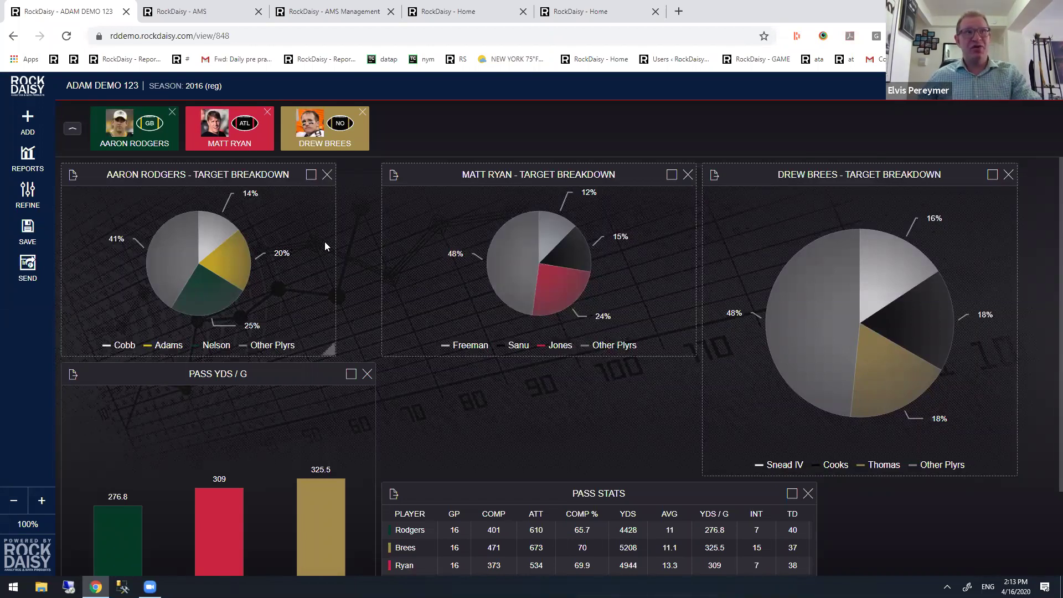
# - Return to the home page and open the shared TOP 3 QBS dashboard from the favorites
pyautogui.click(38, 95)
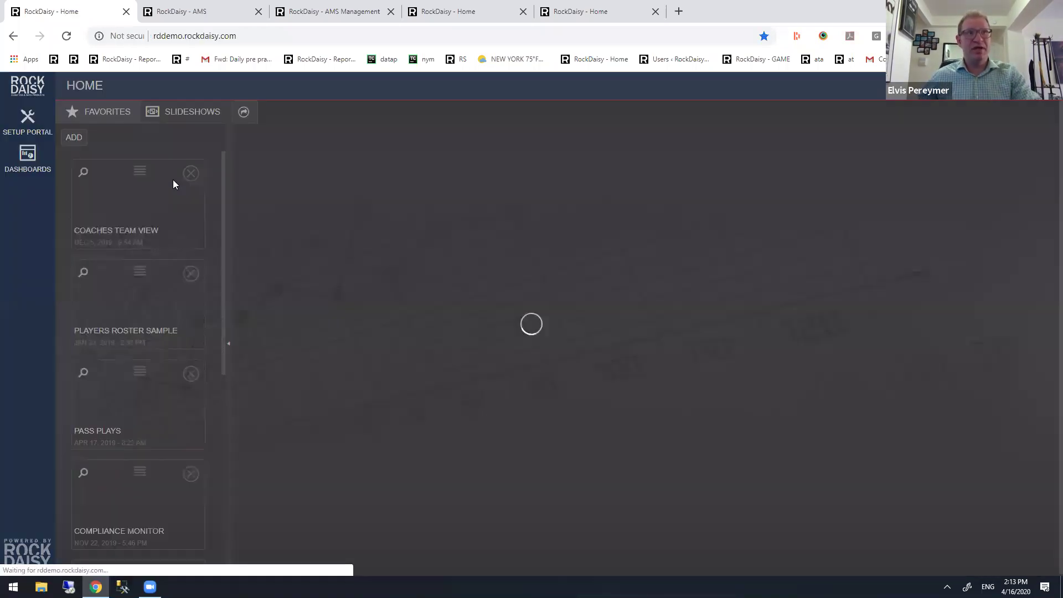
pyautogui.scroll(-8, 135, 418)
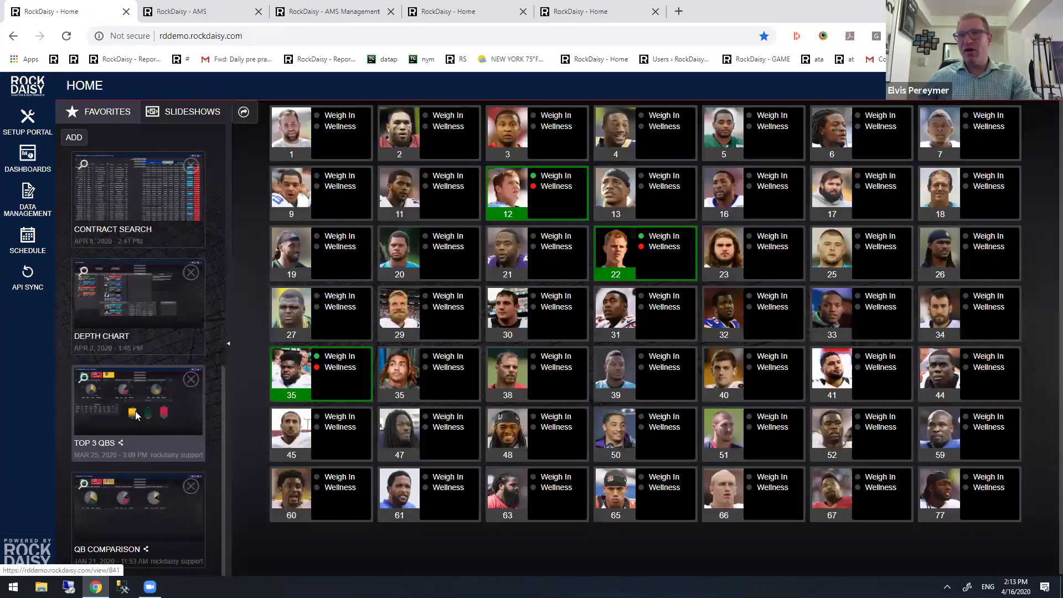
pyautogui.click(135, 412)
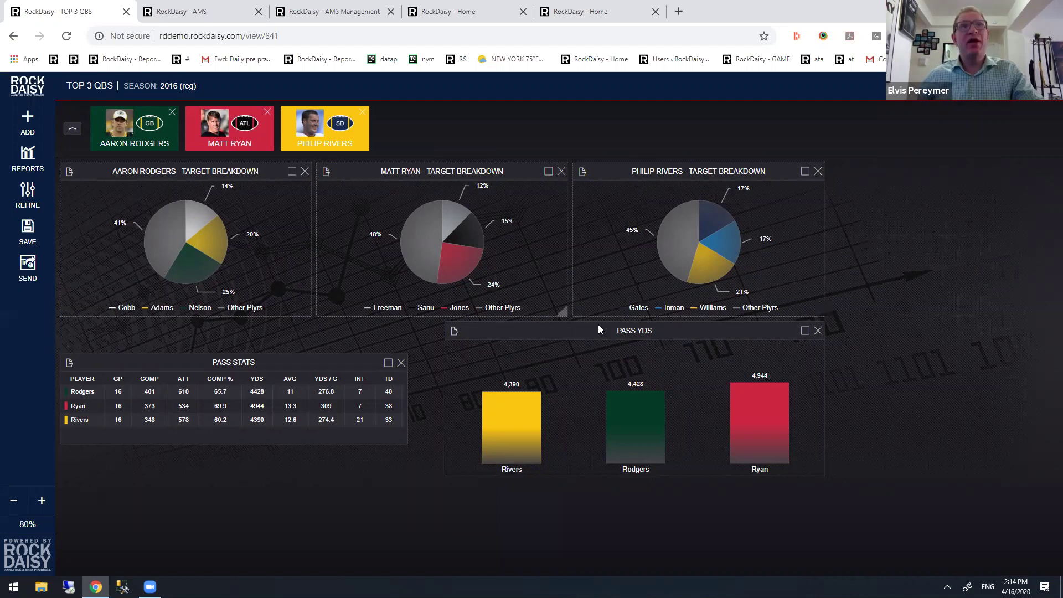
pyautogui.click(28, 158)
pyautogui.click(347, 331)
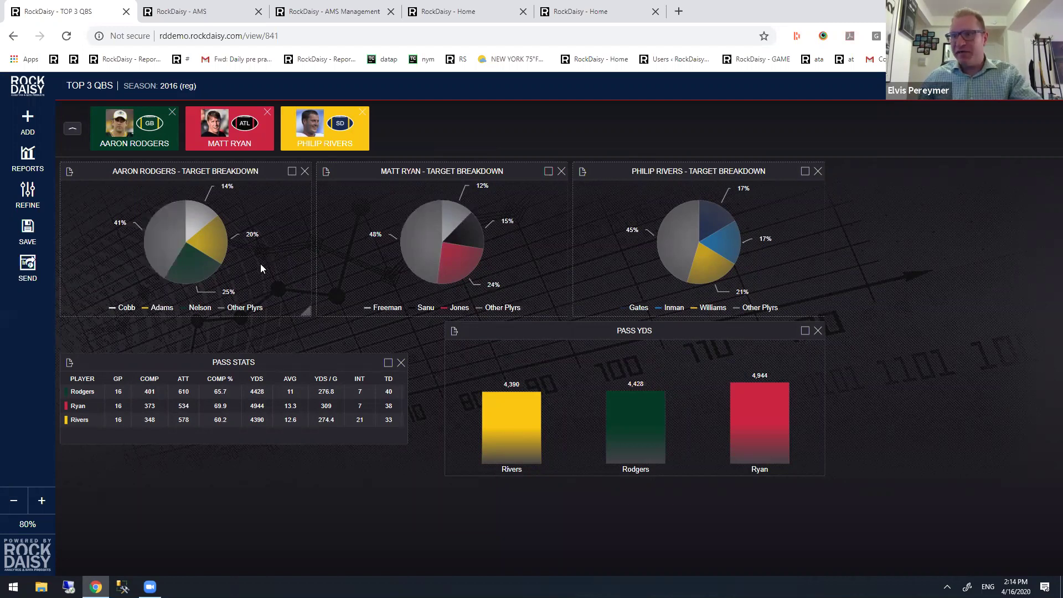
# - Change the season filter of the TOP 3 QBS dashboard to 2015 (reg)
pyautogui.click(174, 88)
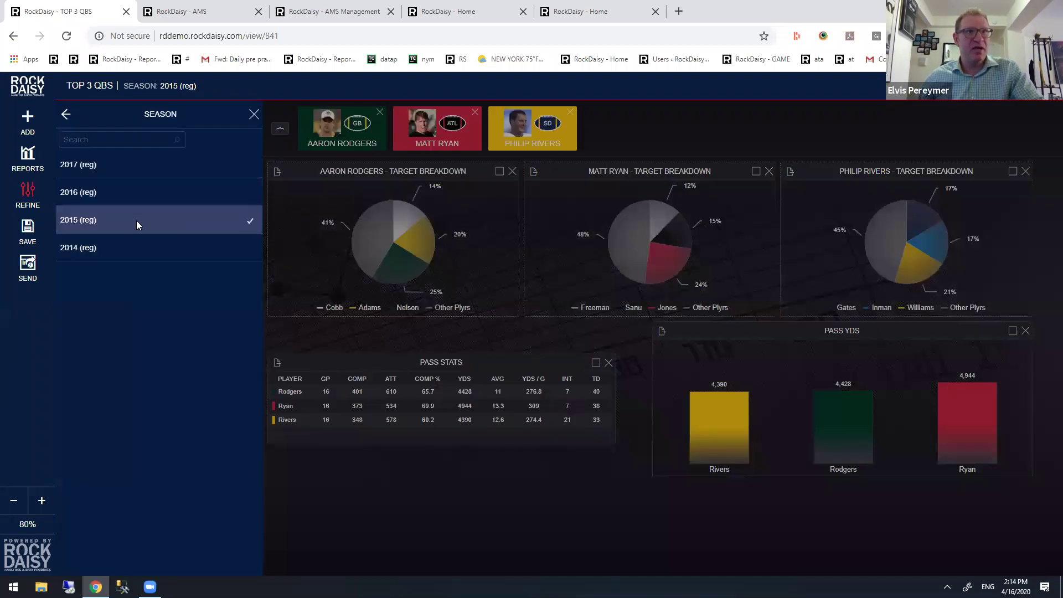
pyautogui.click(136, 221)
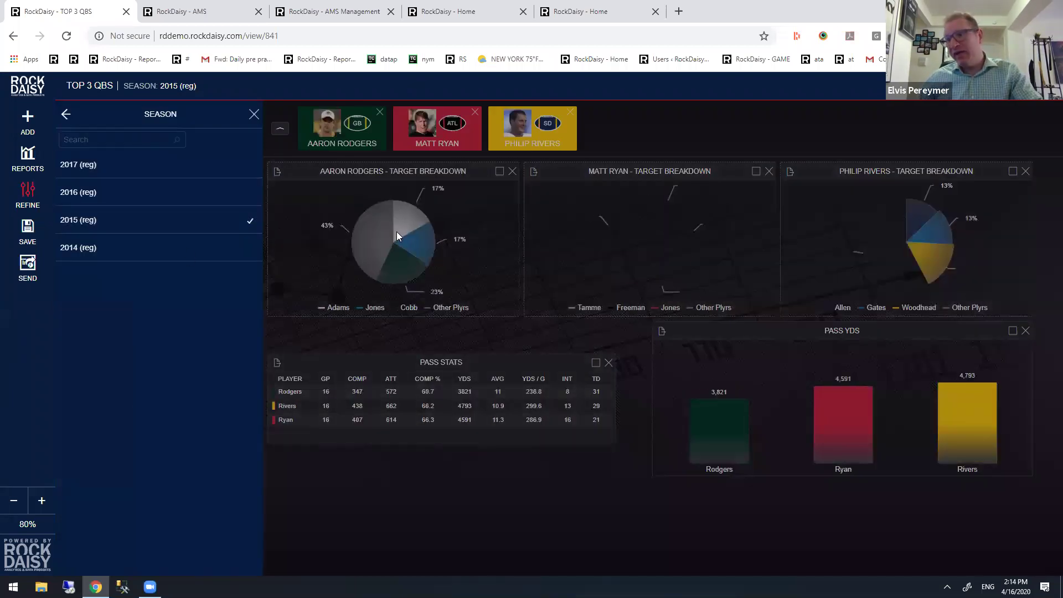
pyautogui.click(478, 229)
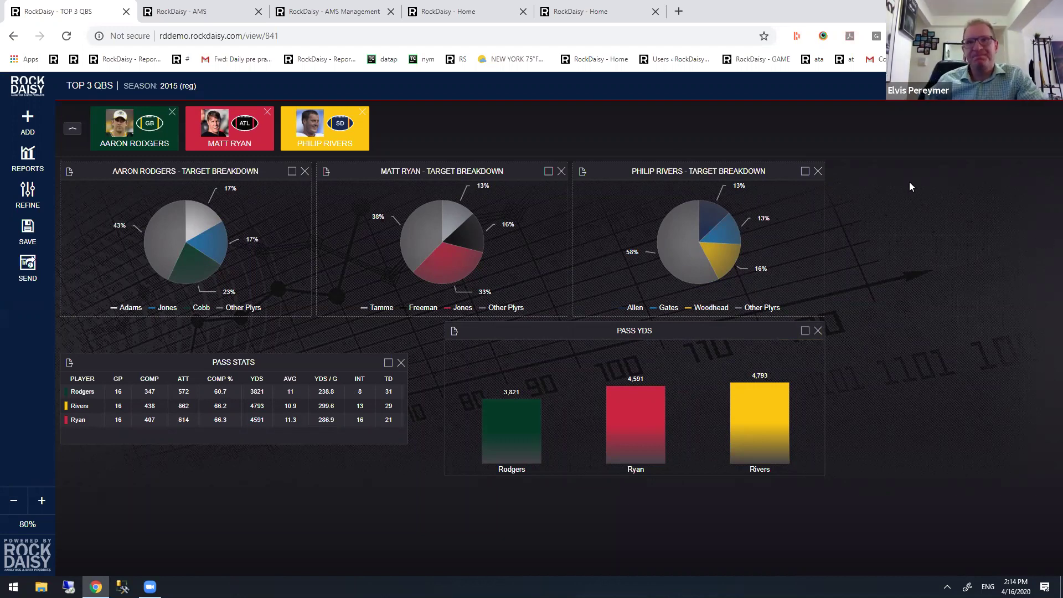
# - Go back to the home page and create a new Advanced Search from the Team dashboards
pyautogui.click(17, 86)
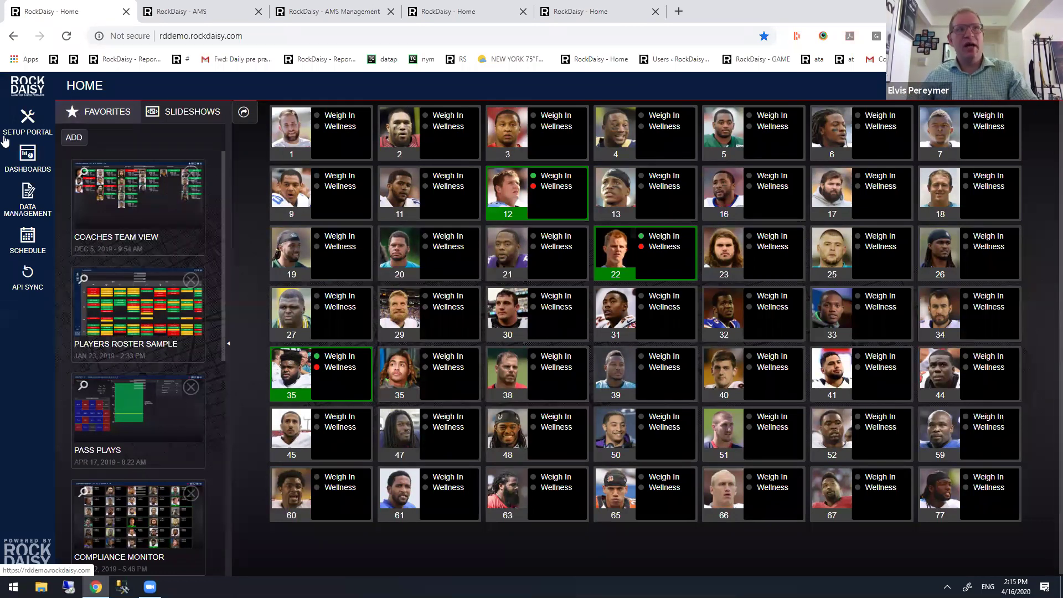
pyautogui.click(22, 159)
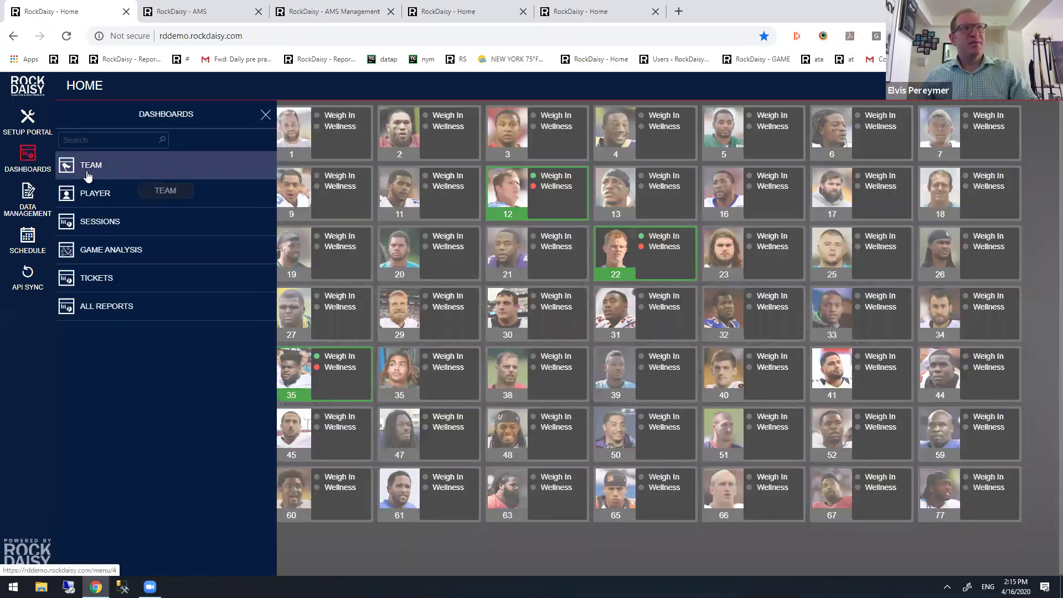
pyautogui.click(87, 173)
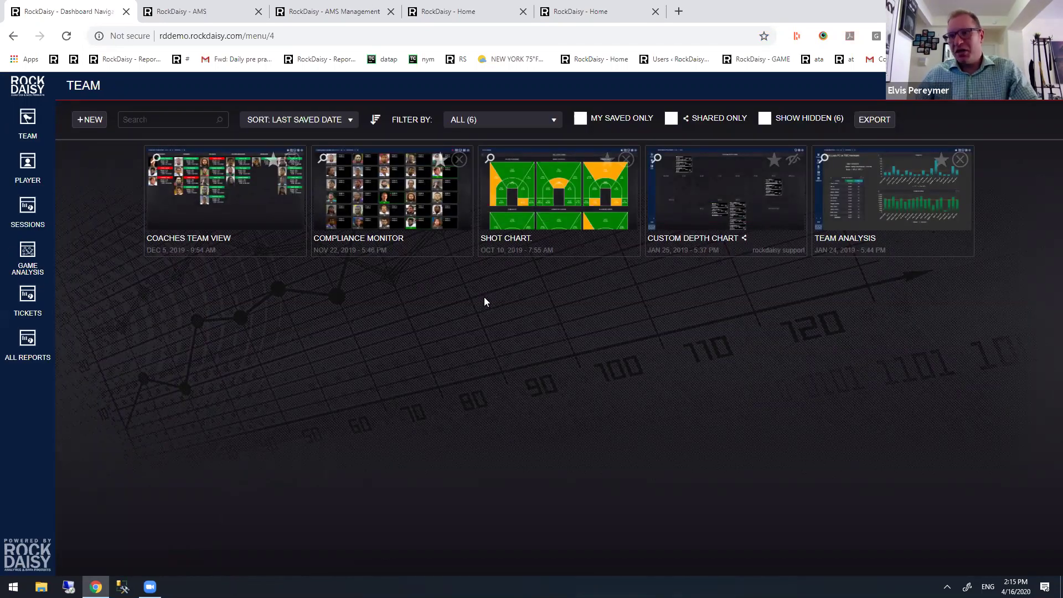
pyautogui.click(89, 120)
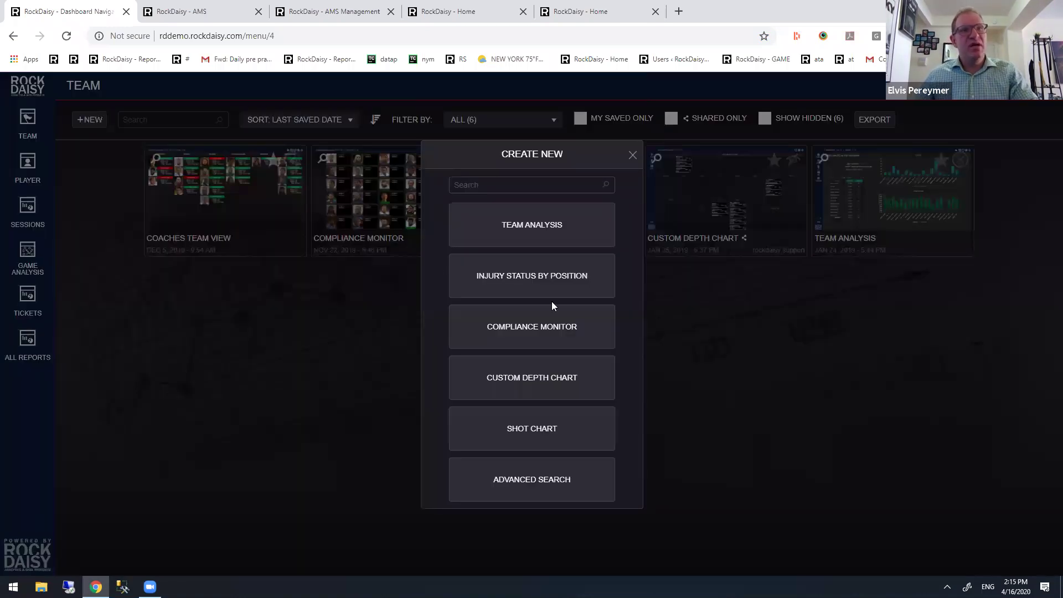
pyautogui.click(537, 472)
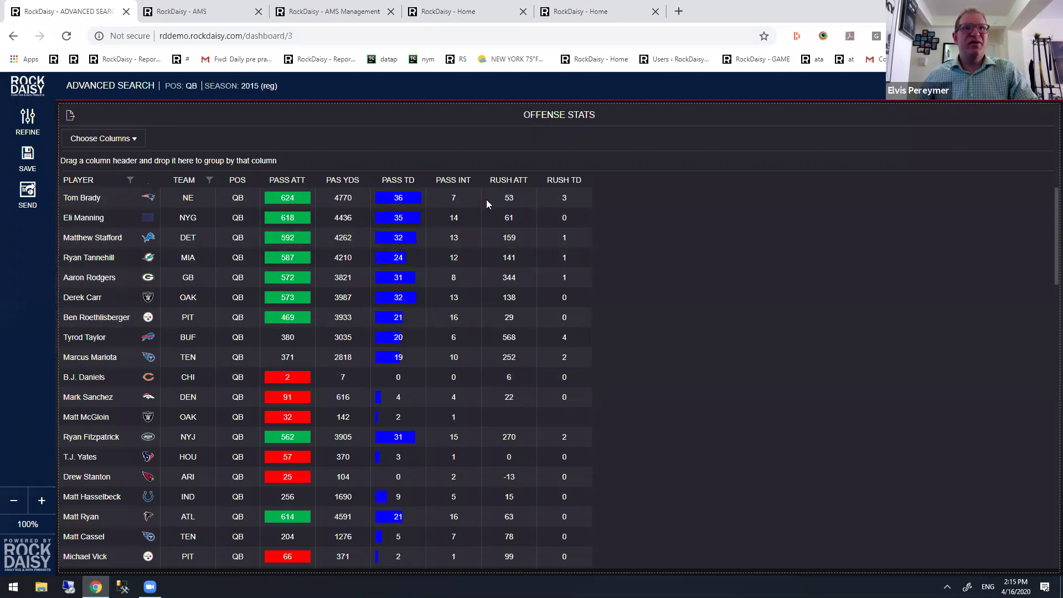
# - Move the RUSH TD column ahead of RUSH ATT in the offense stats table
pyautogui.moveTo(564, 183); pyautogui.dragTo(501, 185)
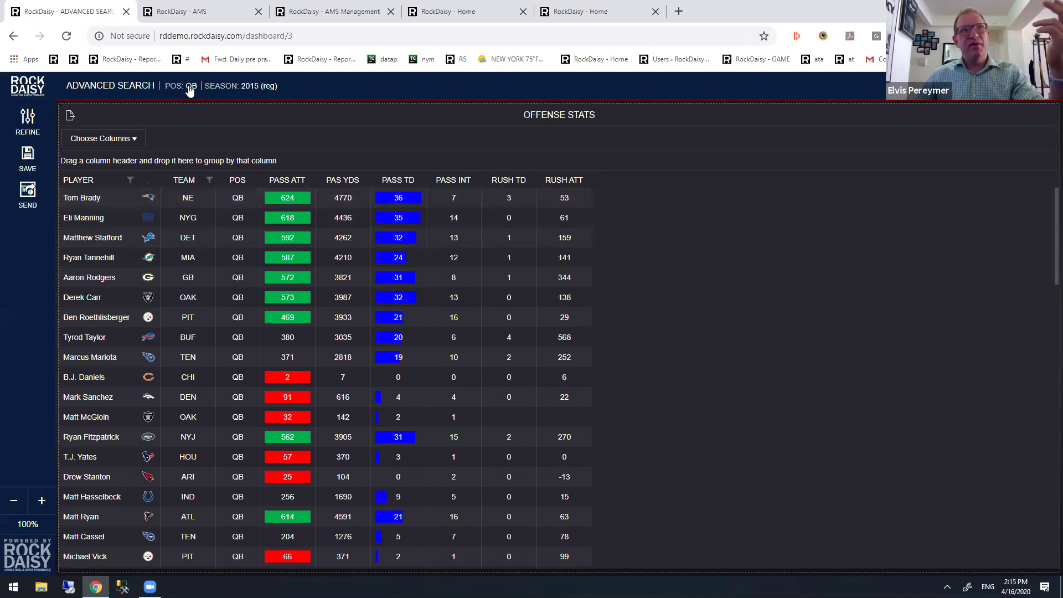
pyautogui.moveTo(335, 89); pyautogui.dragTo(85, 89)
pyautogui.click(348, 82)
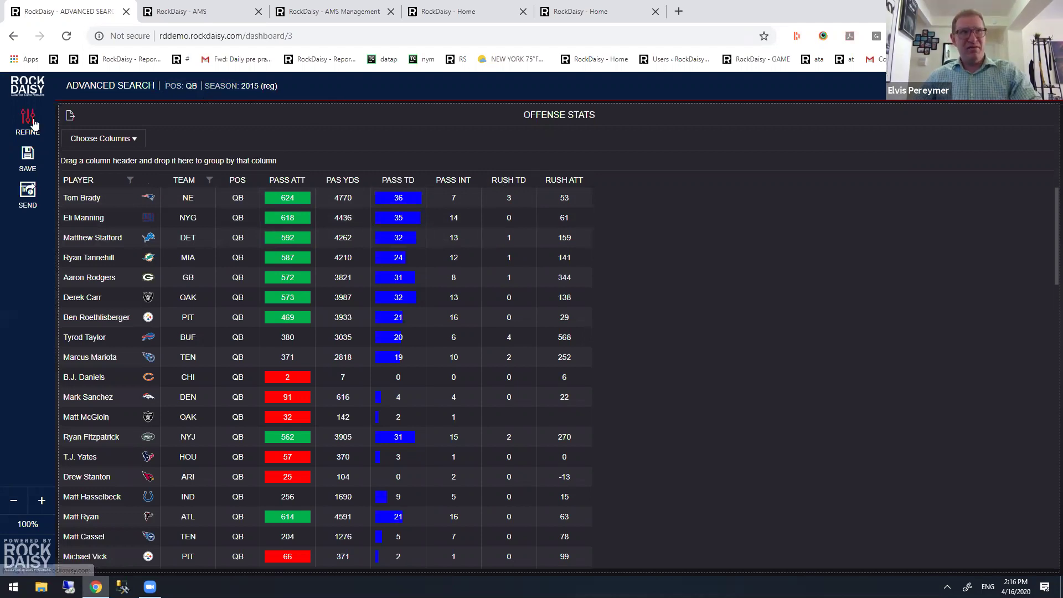
# - Filter the offense stats to 3rd down plays
pyautogui.click(44, 150)
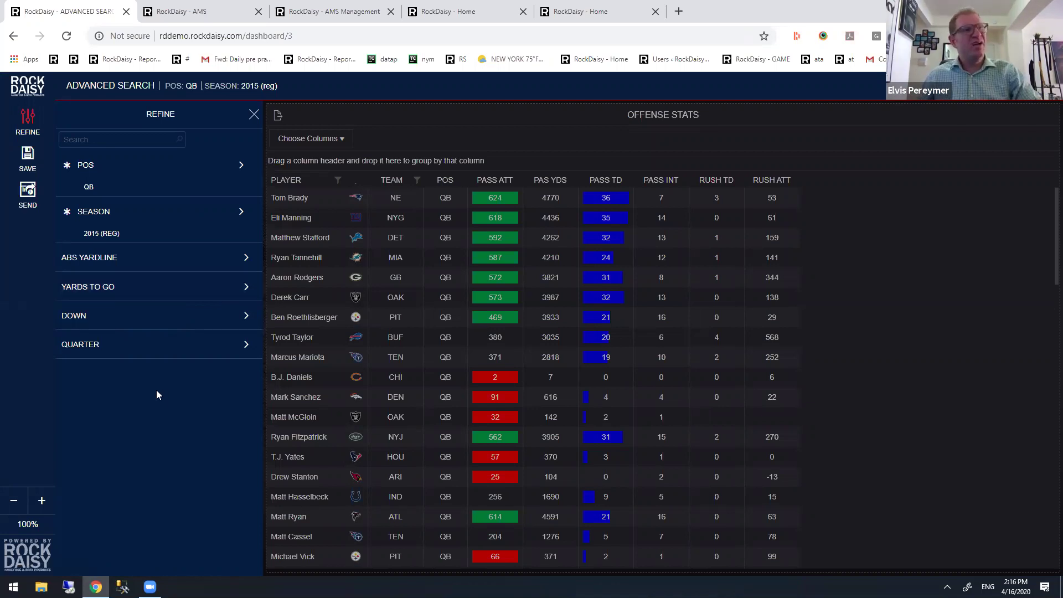
pyautogui.click(96, 321)
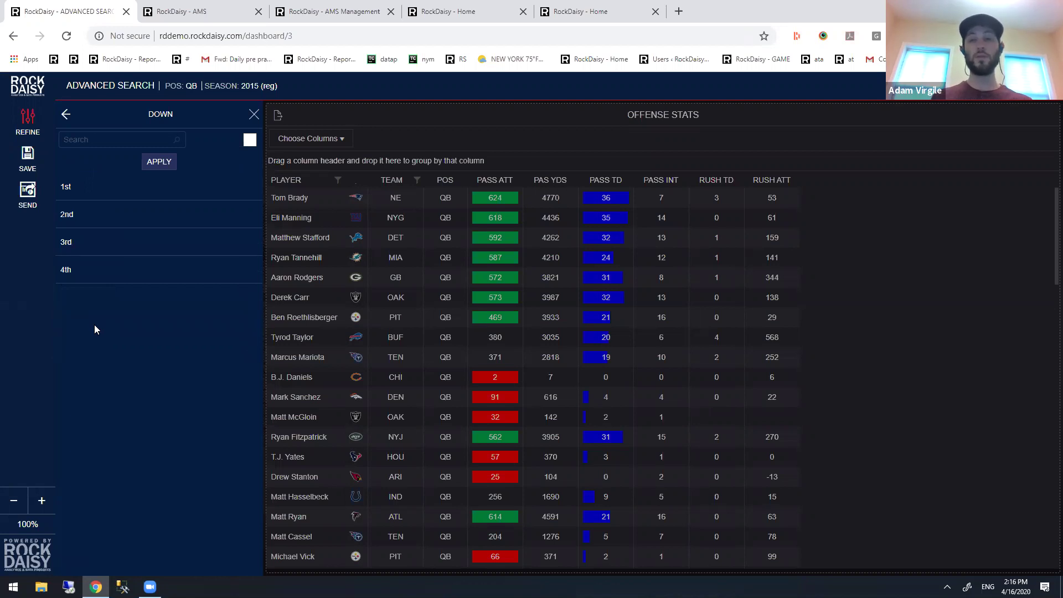
pyautogui.click(120, 254)
pyautogui.click(160, 162)
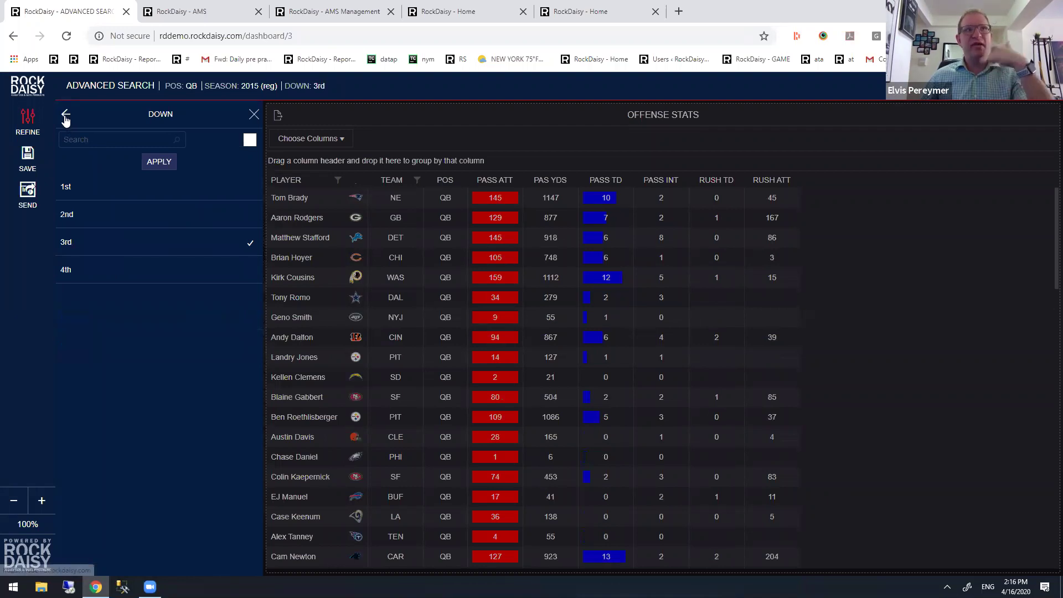
# - Add an ABS yardline filter from 80 to 100 to the offense stats, and close the filters
pyautogui.click(65, 115)
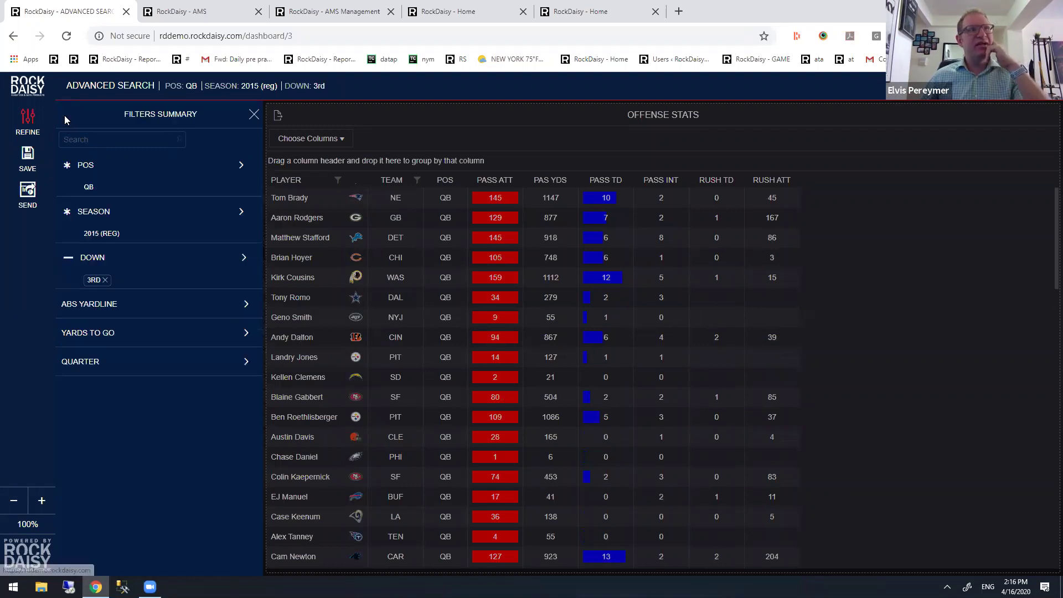
pyautogui.click(102, 316)
pyautogui.doubleClick(168, 219)
pyautogui.write('80')
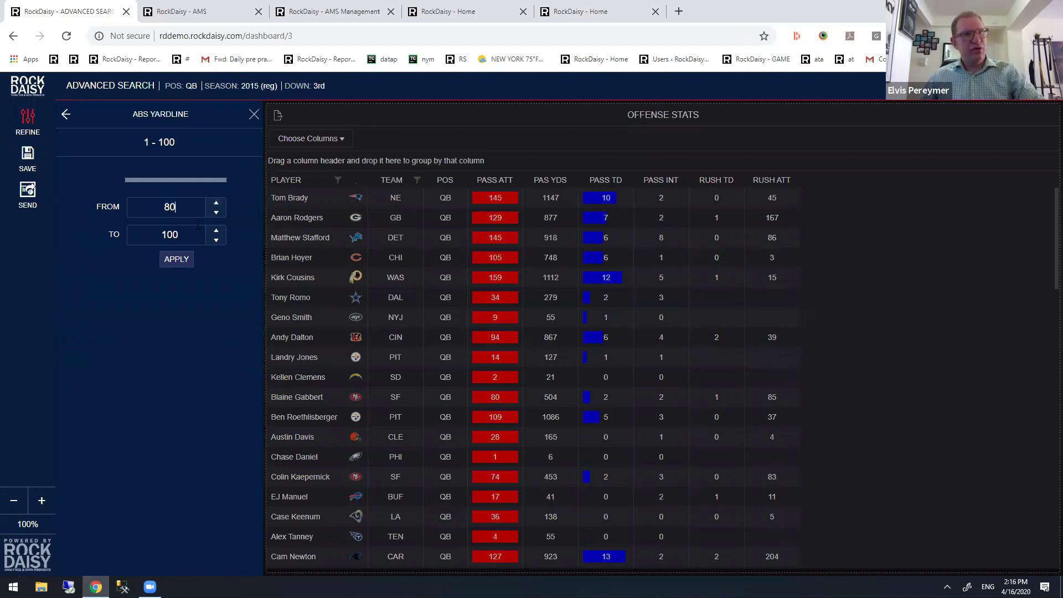
pyautogui.click(177, 260)
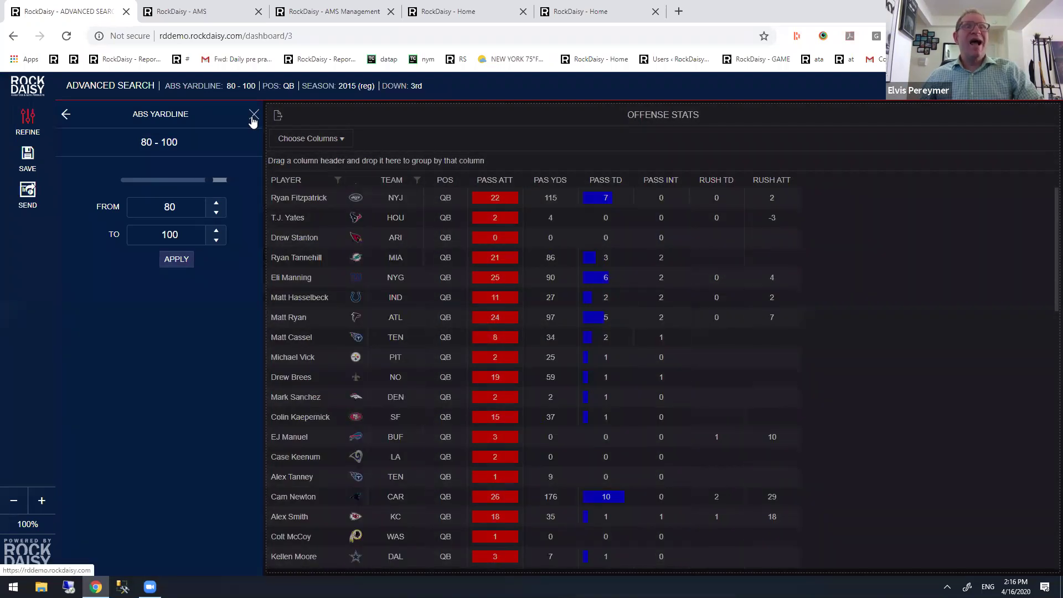
pyautogui.click(253, 117)
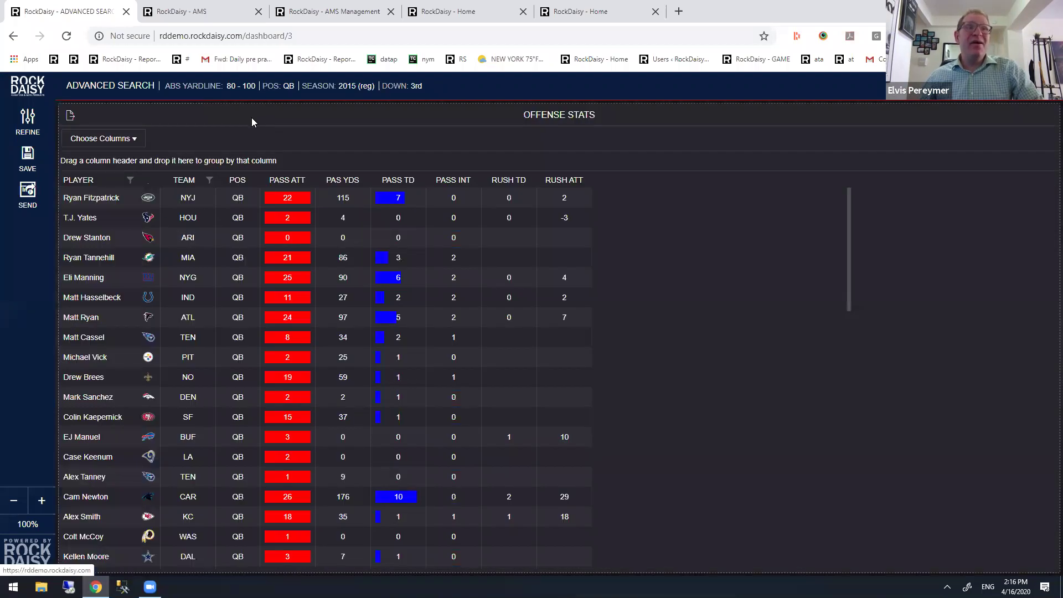
# - Start saving the filtered search under a new name, and dismiss the dialog without saving
pyautogui.click(29, 158)
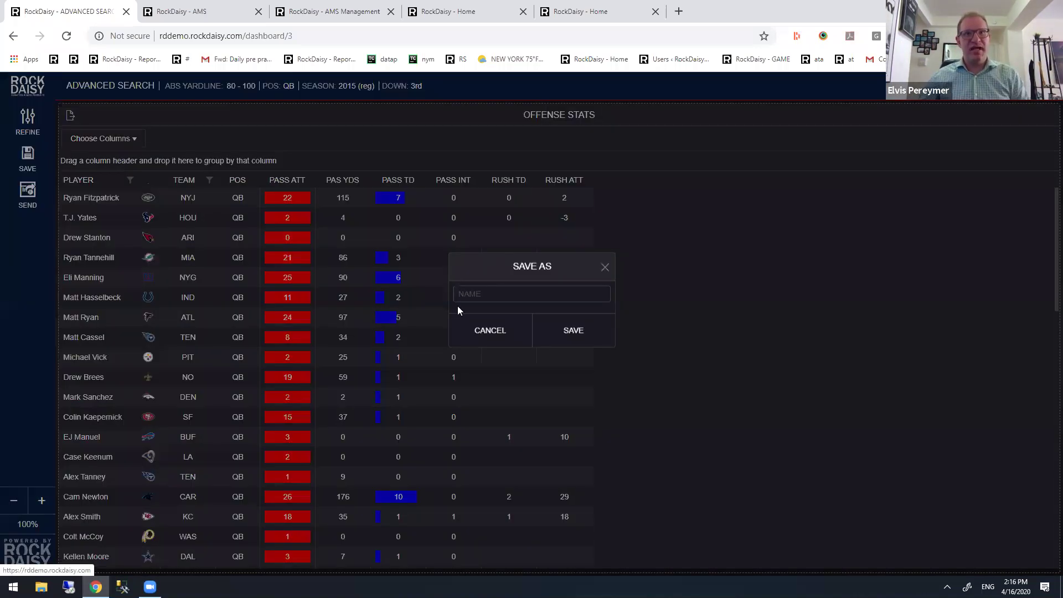
pyautogui.click(466, 320)
pyautogui.write('ADAM')
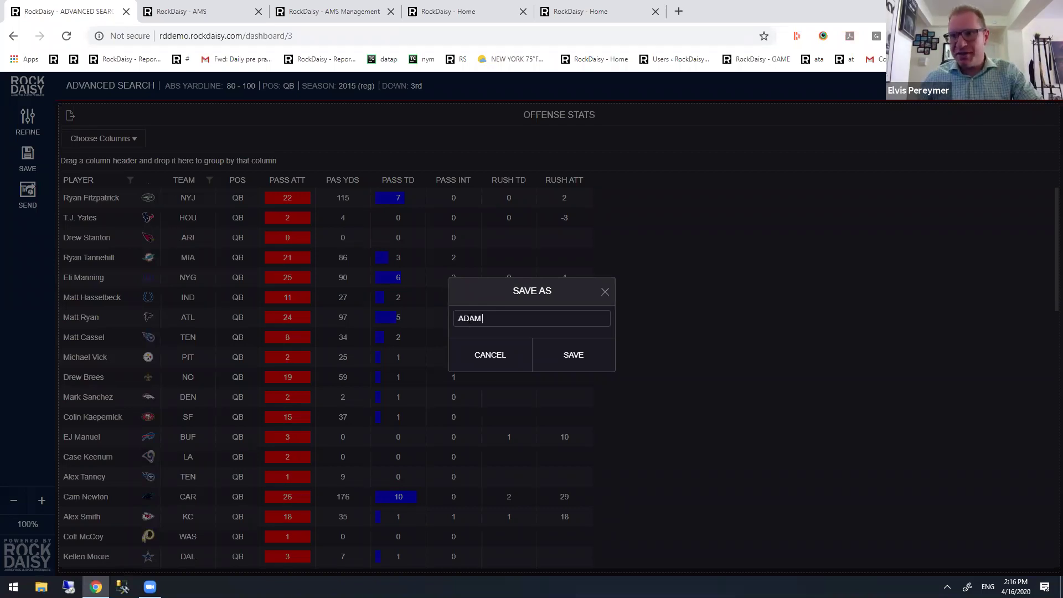
pyautogui.click(604, 291)
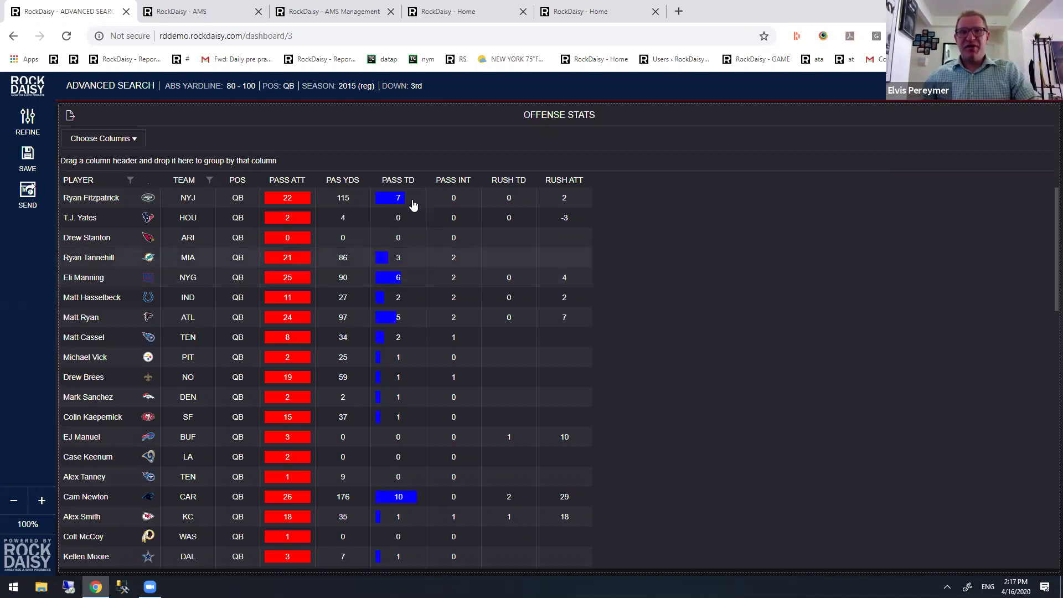
# - Sort the offense stats by PASS TD, highest first
pyautogui.click(406, 184)
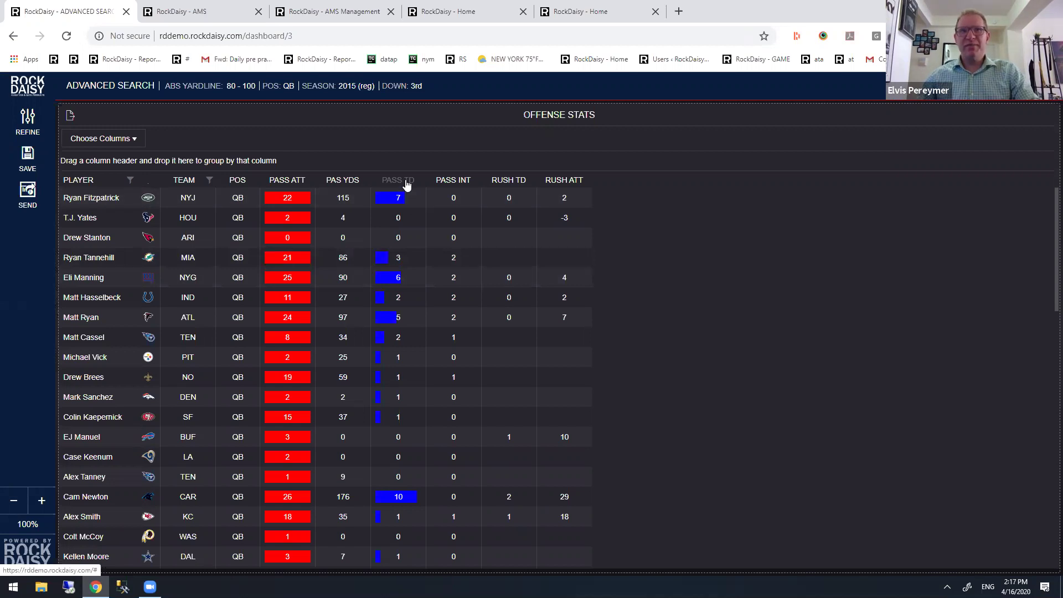
pyautogui.click(406, 185)
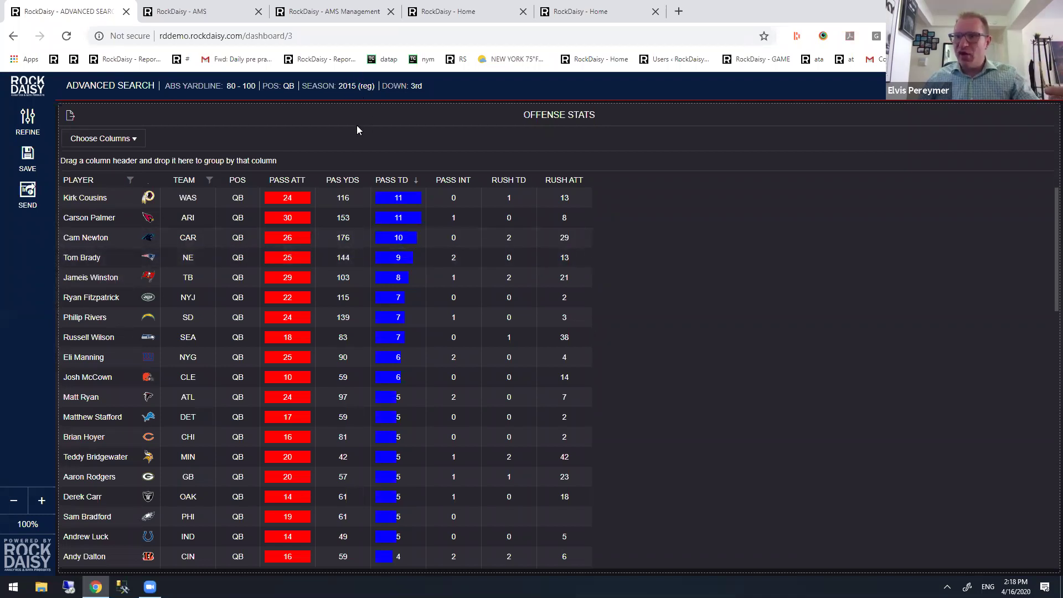
# - Play the video clips behind the NE quarterback's PASS TD value, pause the first play, and close the player
pyautogui.click(398, 258)
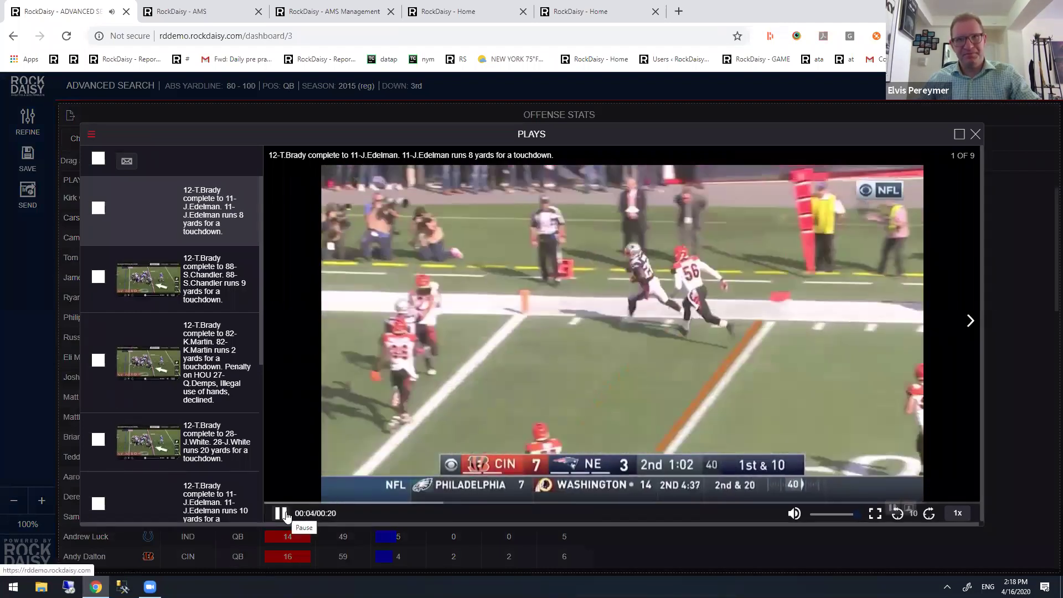
pyautogui.click(282, 514)
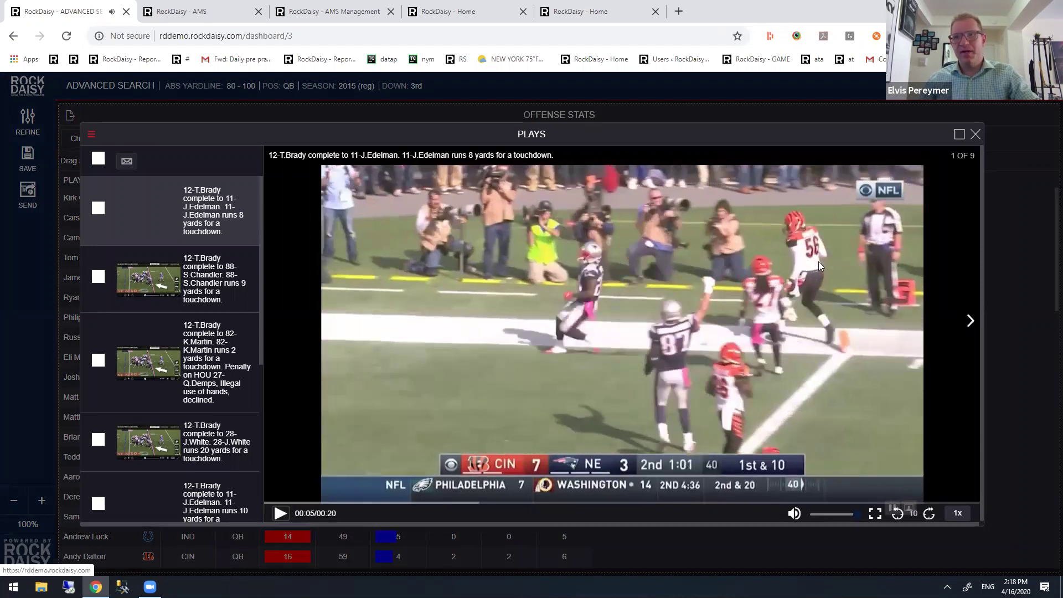
pyautogui.click(975, 135)
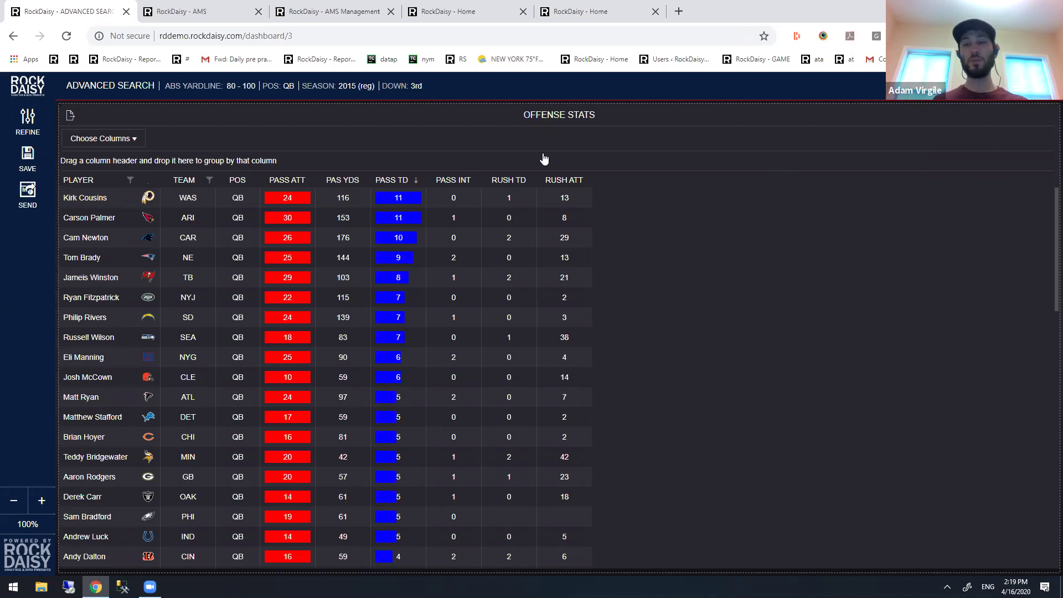
# - Switch to the Wellness form setup and try to add a File Upload question with the text "Upload VIdeo"
pyautogui.click(310, 7)
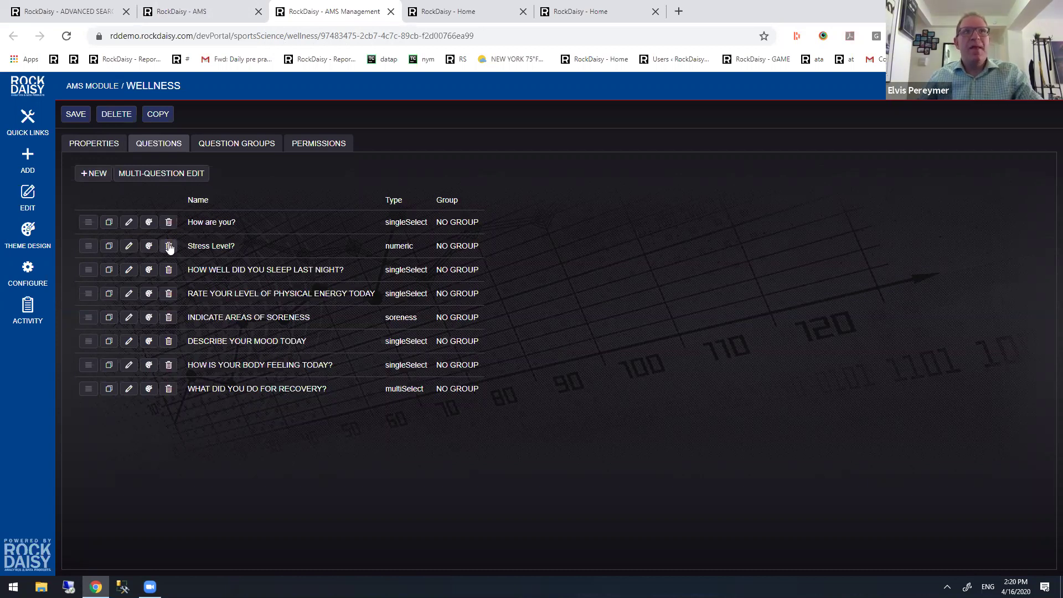
pyautogui.click(98, 173)
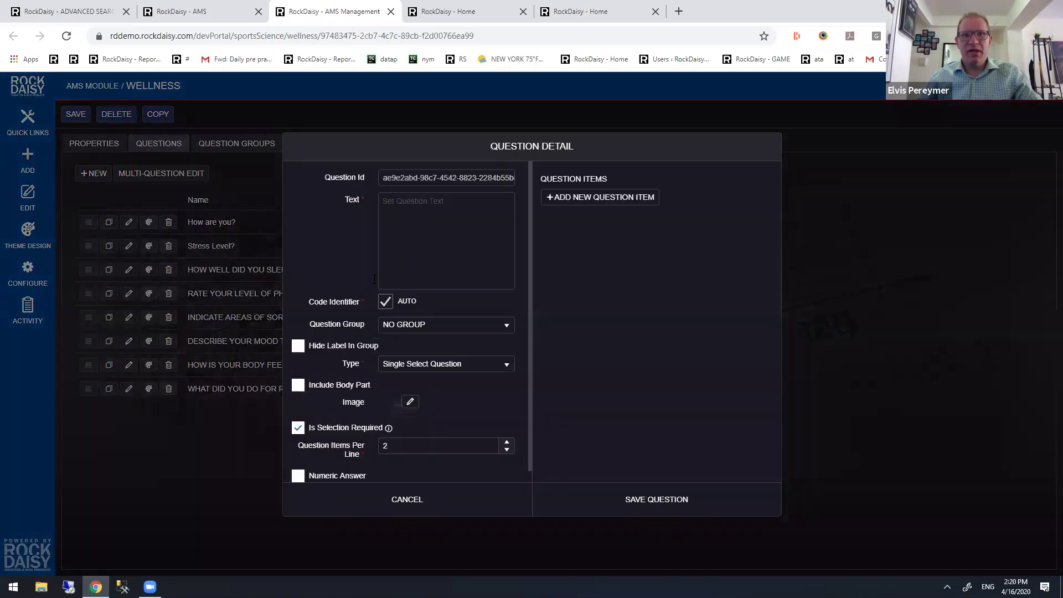
pyautogui.click(434, 220)
pyautogui.write('Upload Video')
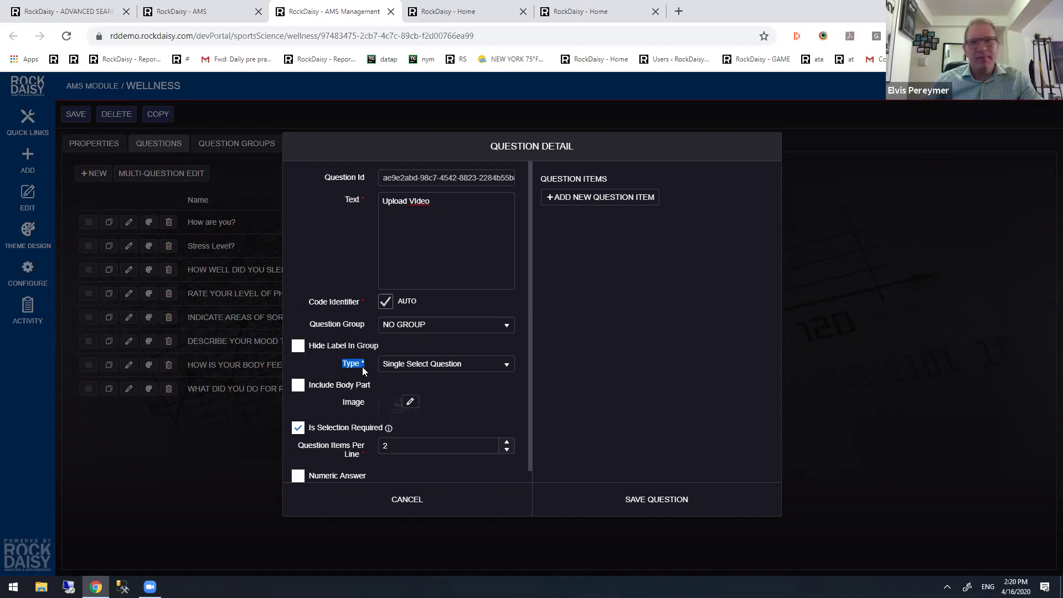
pyautogui.click(423, 365)
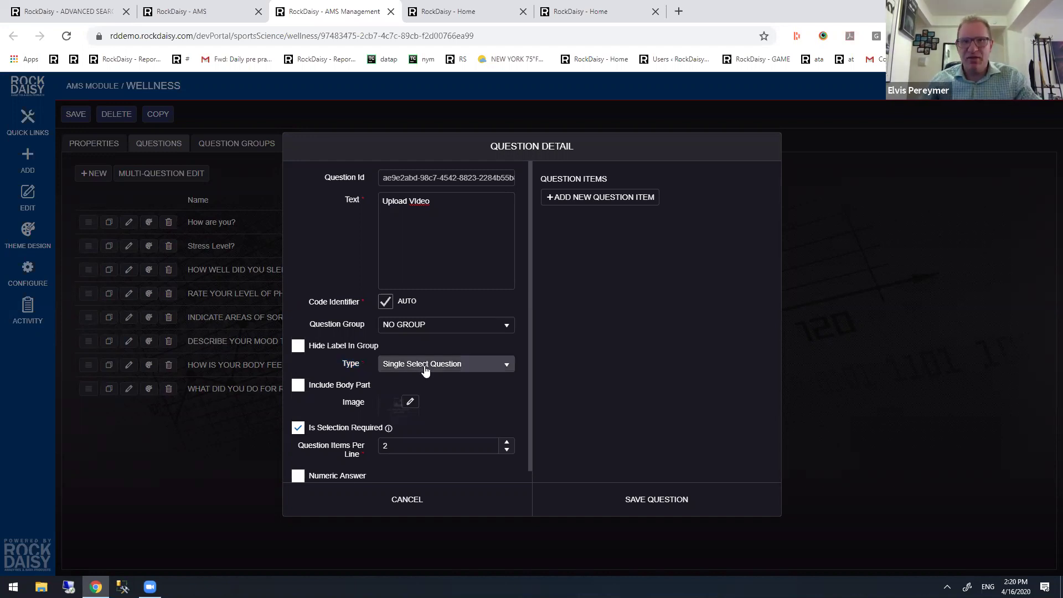
pyautogui.scroll(-1, 430, 468)
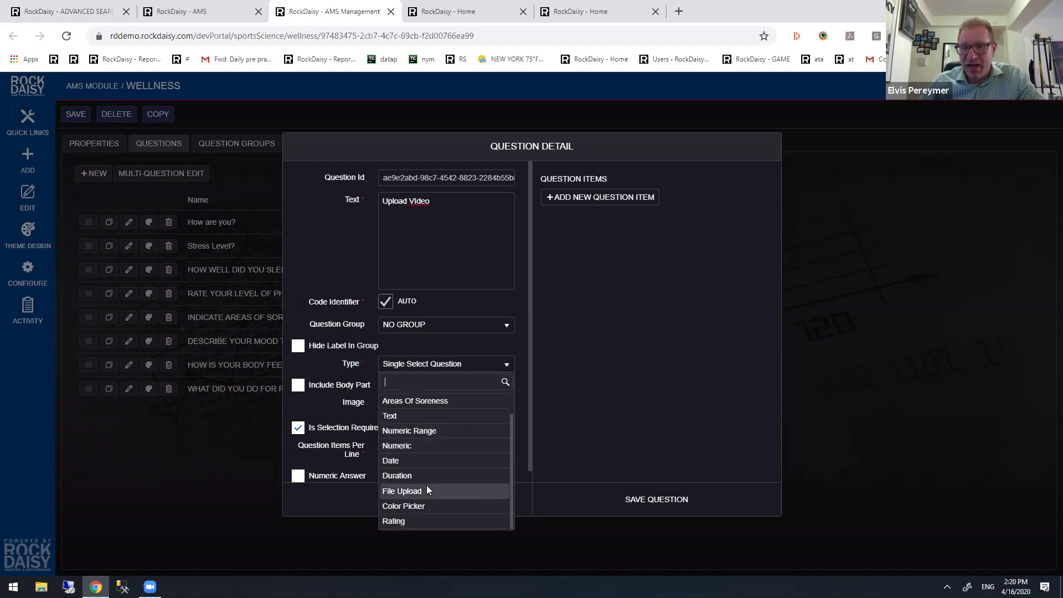
pyautogui.click(426, 490)
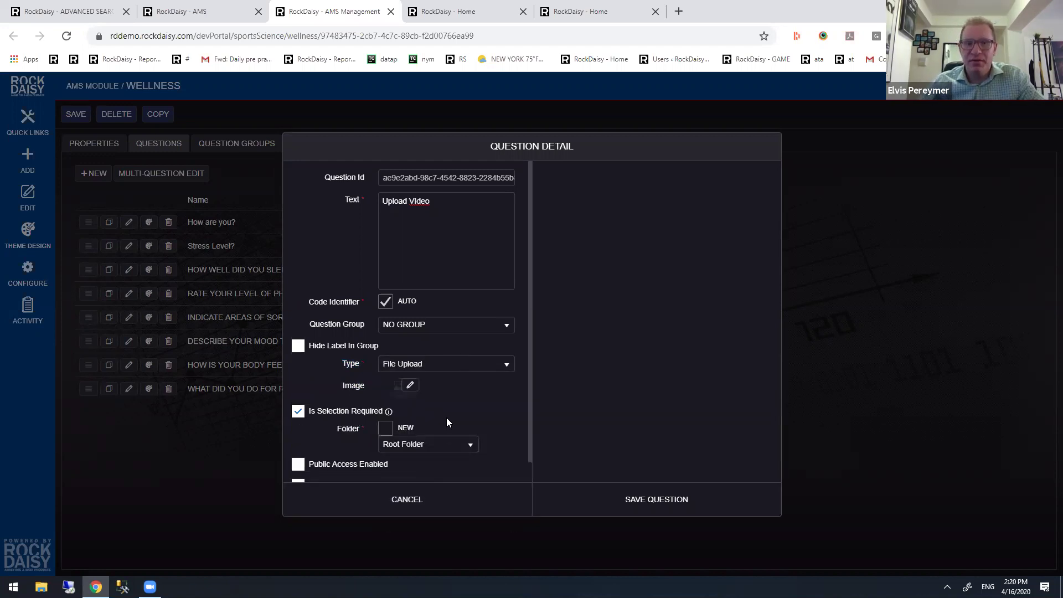
pyautogui.scroll(-1, 443, 420)
pyautogui.click(595, 509)
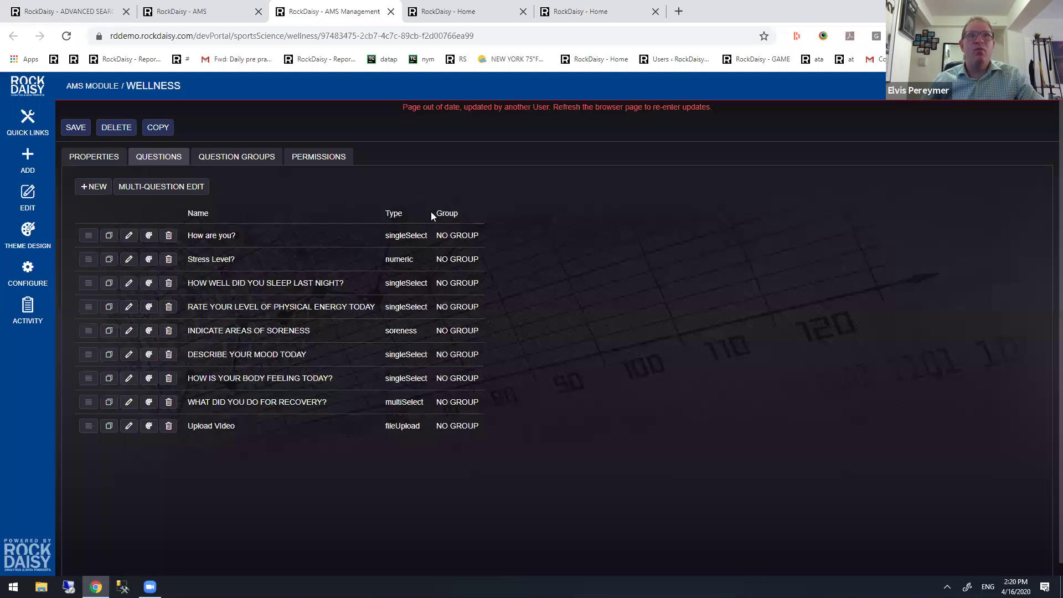
# - Reload the Wellness form setup, add a File Upload question reading "Upload Exercise from Today", and move it to the top of the question list
pyautogui.press('F5')
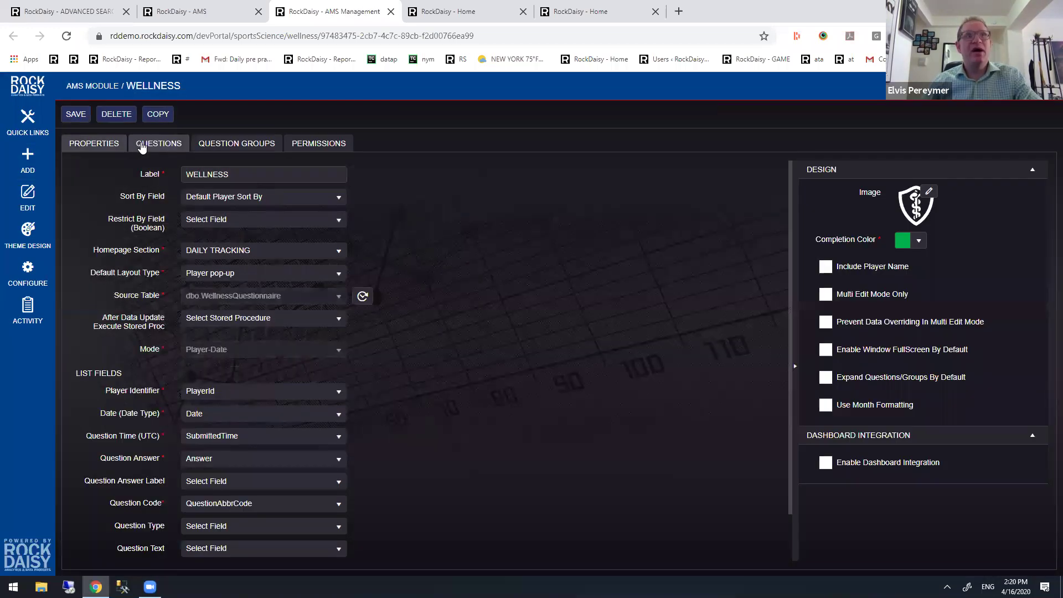
pyautogui.click(134, 154)
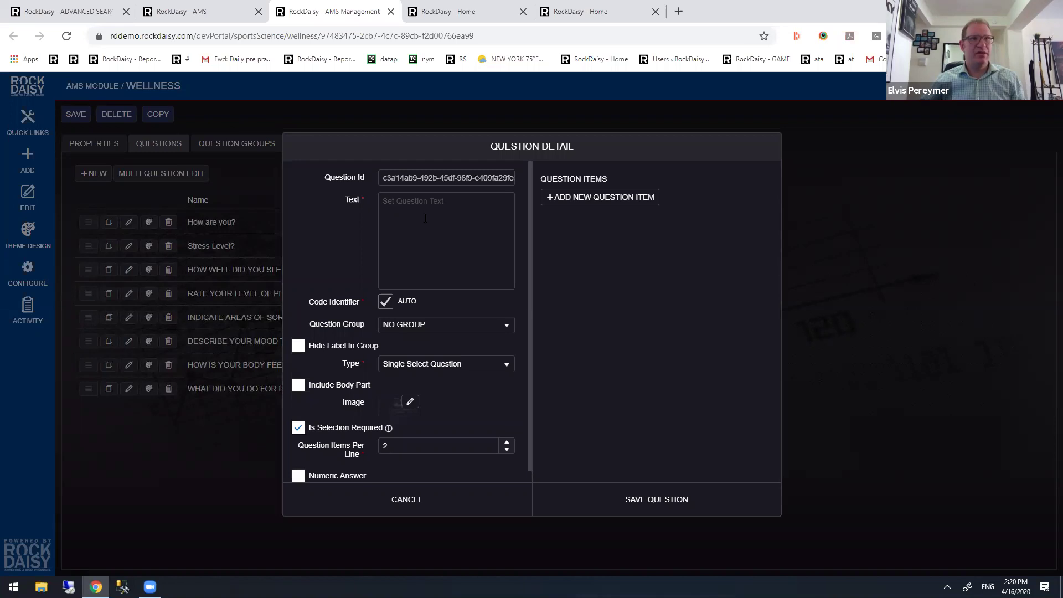
pyautogui.write('Upload Exercise from TOday')
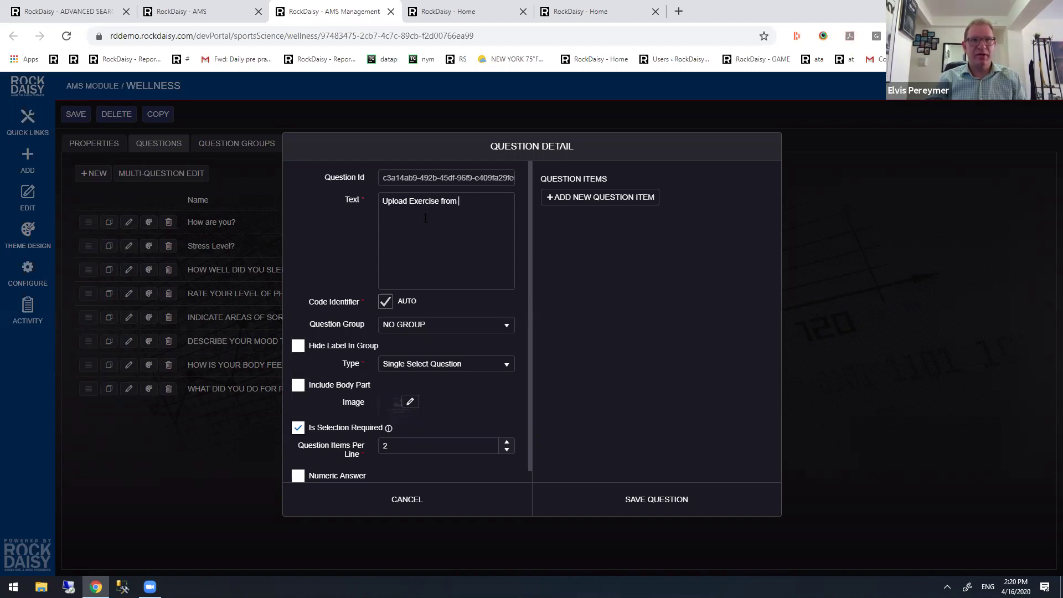
pyautogui.press('Left')
pyautogui.press('Left')
pyautogui.press('BackSpace')
pyautogui.press('BackSpace')
pyautogui.write('od')
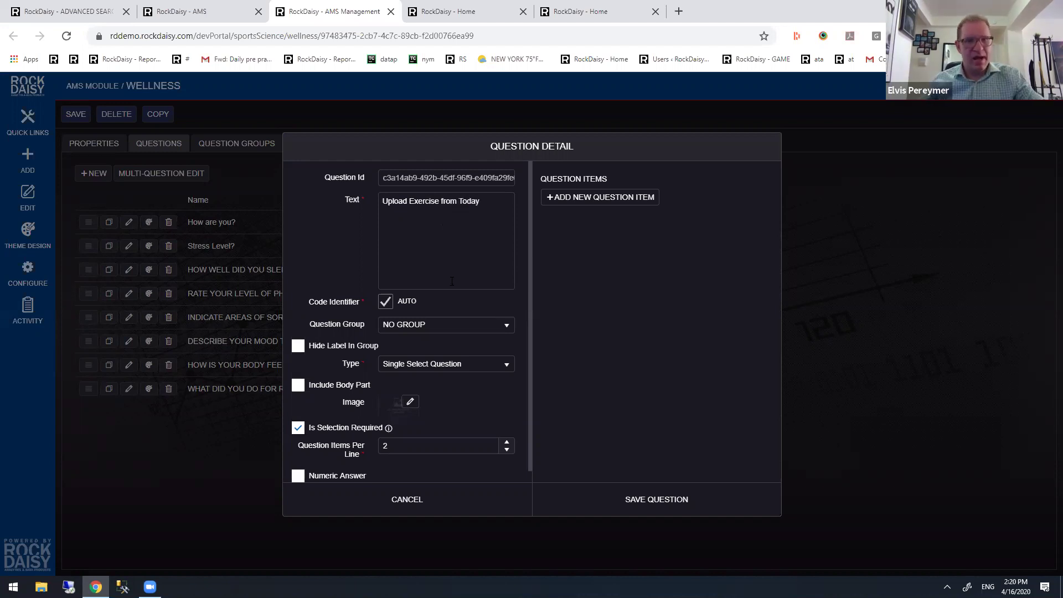
pyautogui.click(416, 366)
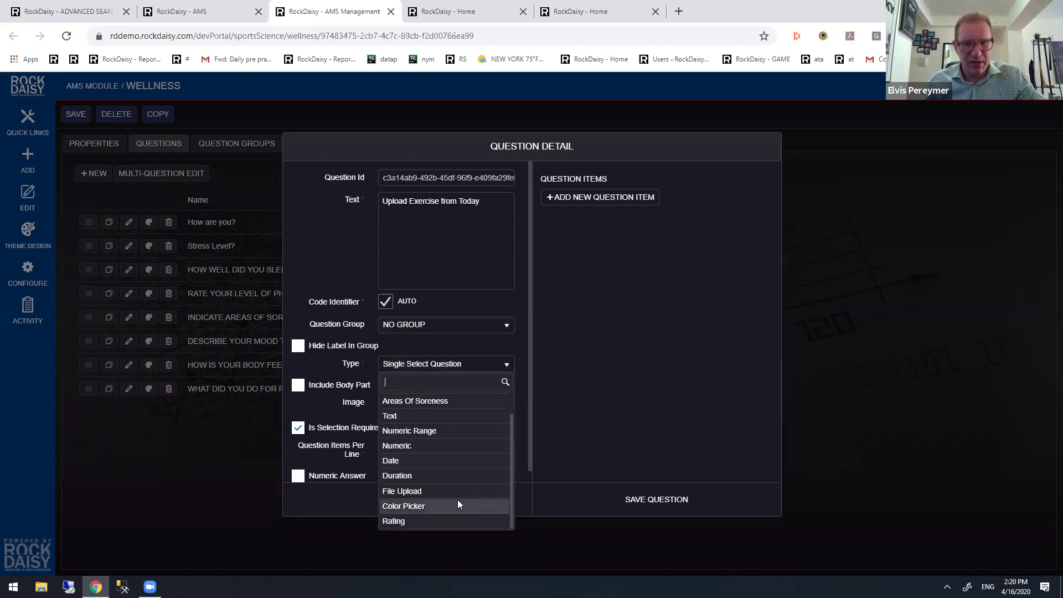
pyautogui.click(455, 493)
pyautogui.click(640, 513)
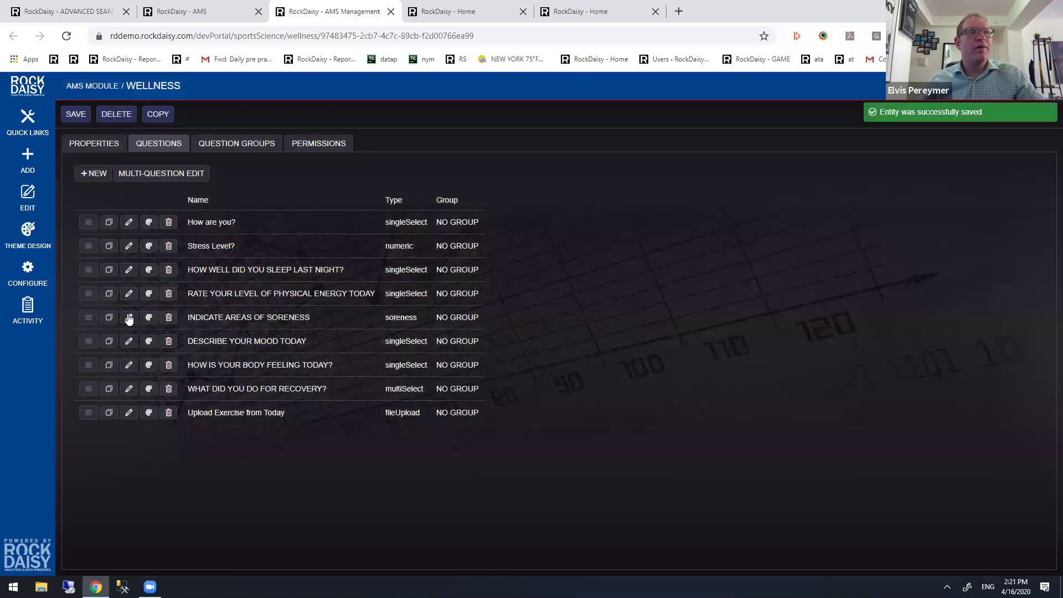
pyautogui.moveTo(89, 413); pyautogui.dragTo(104, 217)
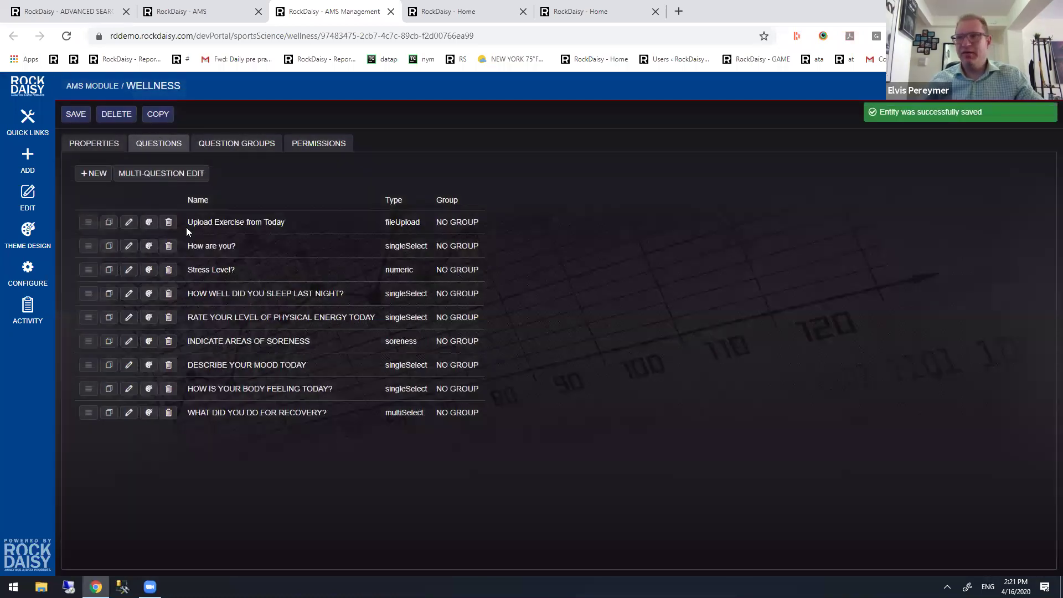
# - Open the Wellness form for data entry from the home page, check player 18's upload question, and close it
pyautogui.click(35, 88)
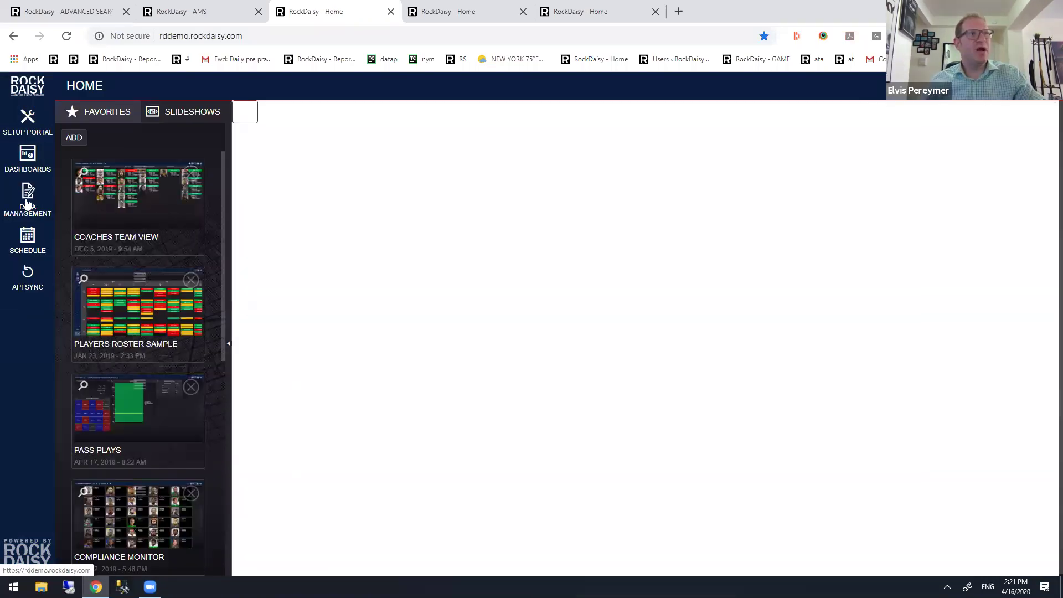
pyautogui.click(26, 204)
pyautogui.click(113, 248)
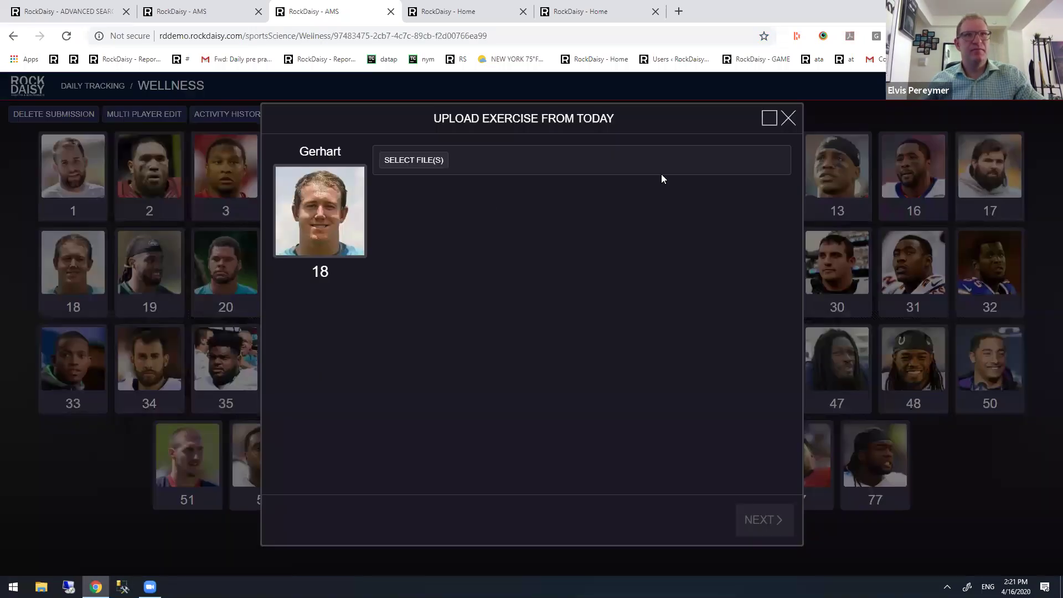
pyautogui.click(789, 118)
# - Open the file selection for player 6's "Upload Exercise from Today" question, cancel it, and close the form without uploading
pyautogui.click(475, 165)
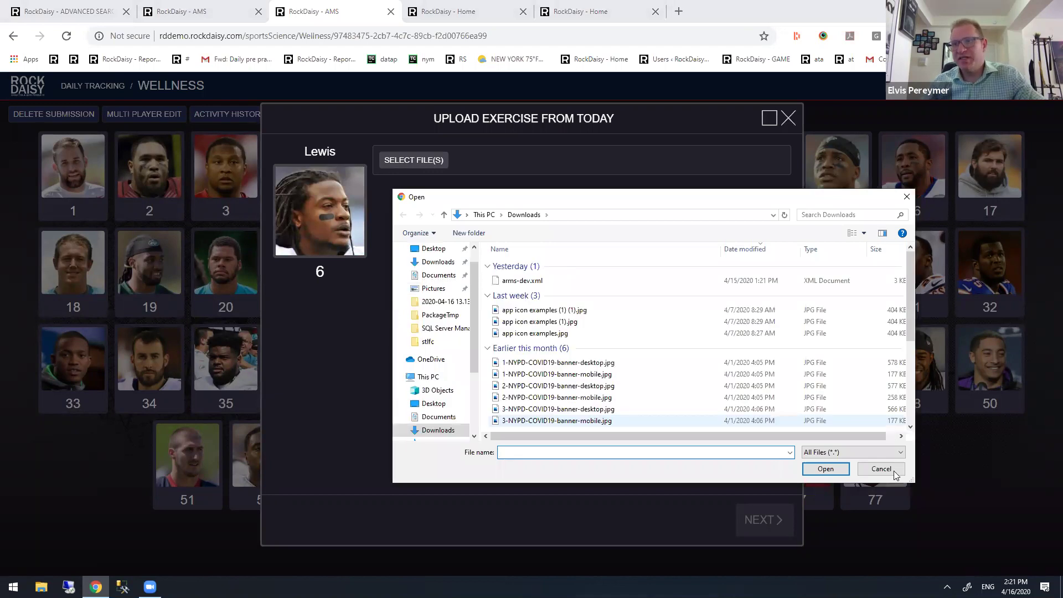
pyautogui.click(891, 469)
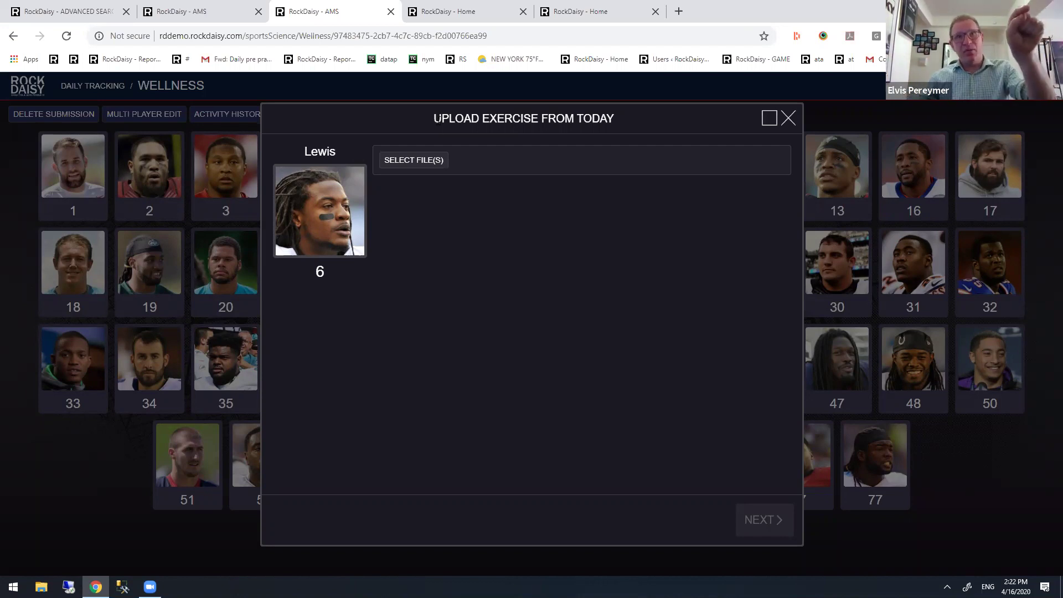
pyautogui.moveTo(437, 120); pyautogui.dragTo(643, 121)
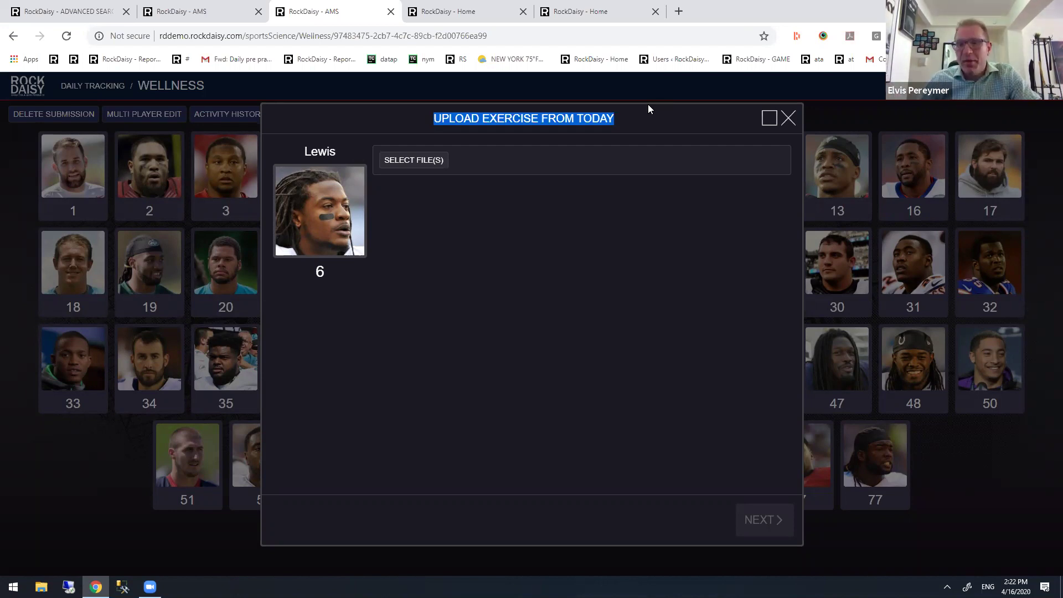
pyautogui.click(787, 117)
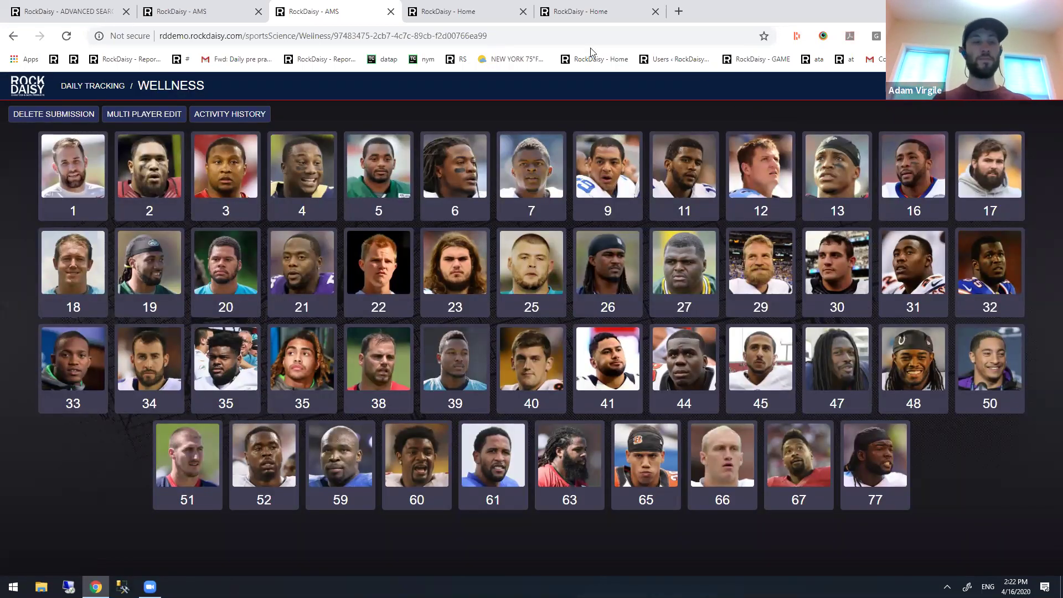
# - Switch to the amsdemo home page and open the Team Wellness Dashboard from the favorites
pyautogui.click(426, 5)
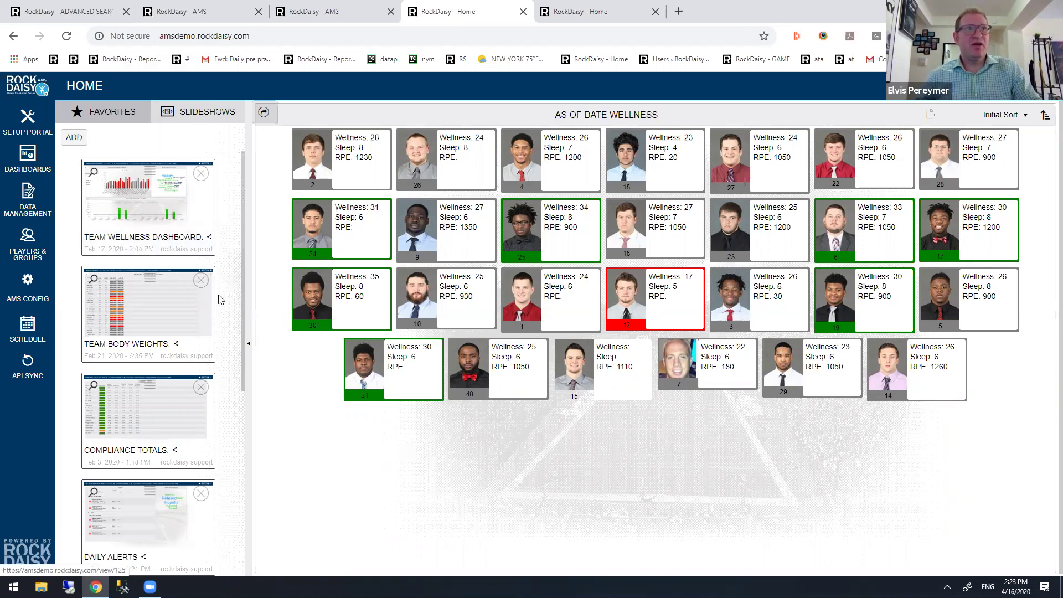
pyautogui.click(118, 211)
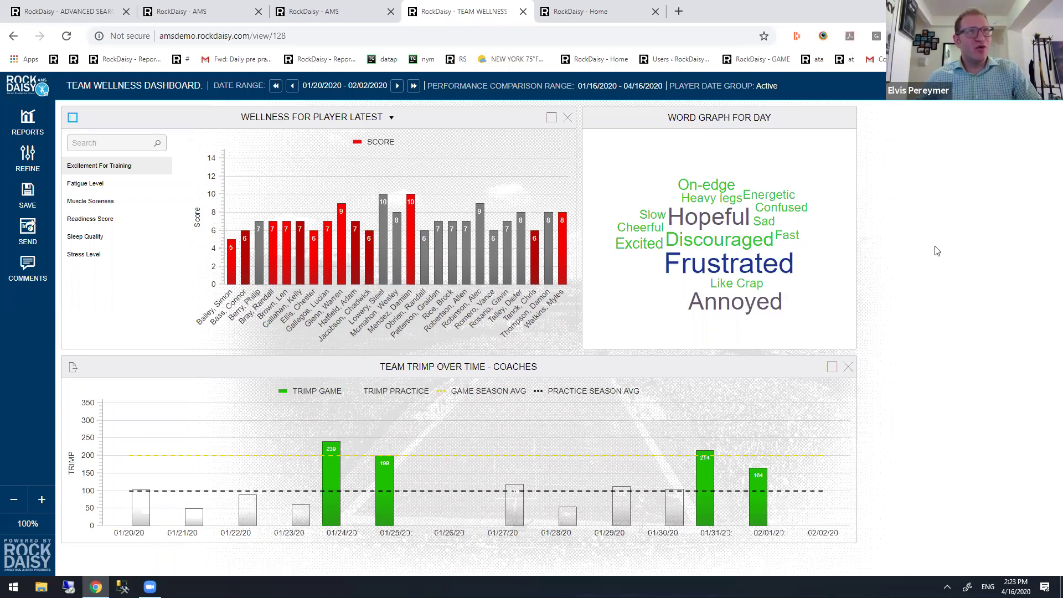
pyautogui.moveTo(404, 211)
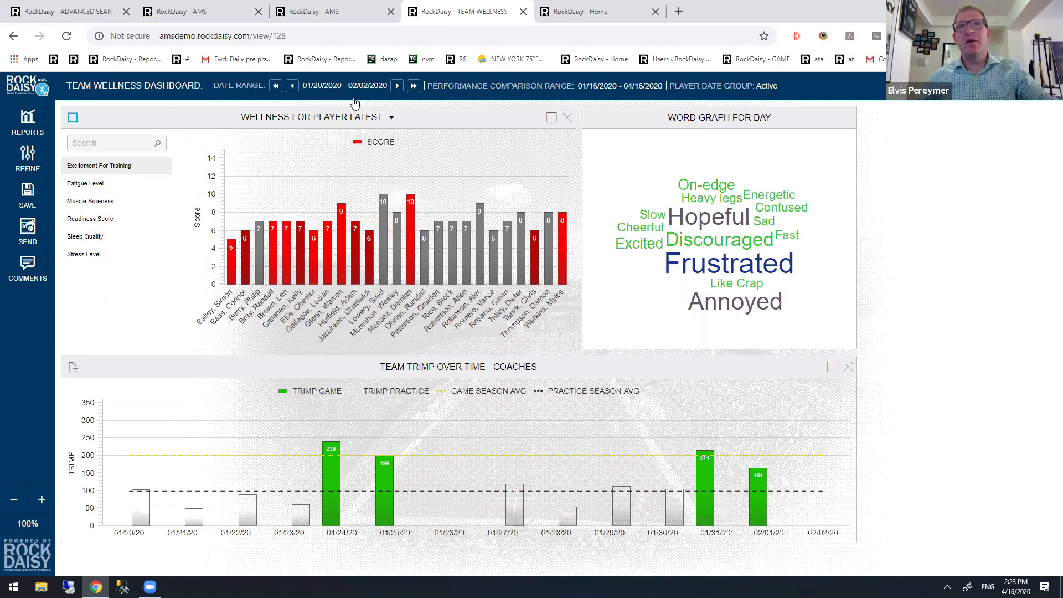
# - Try the Preset option for the dashboard's date range, return it to Custom, and close the filters without applying
pyautogui.click(28, 158)
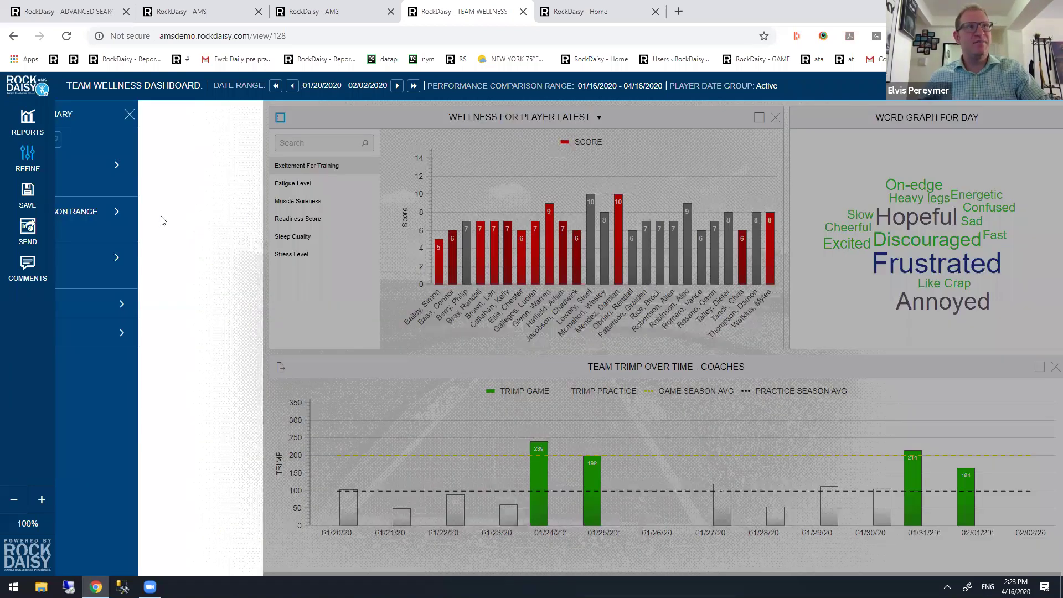
pyautogui.click(167, 164)
pyautogui.click(172, 155)
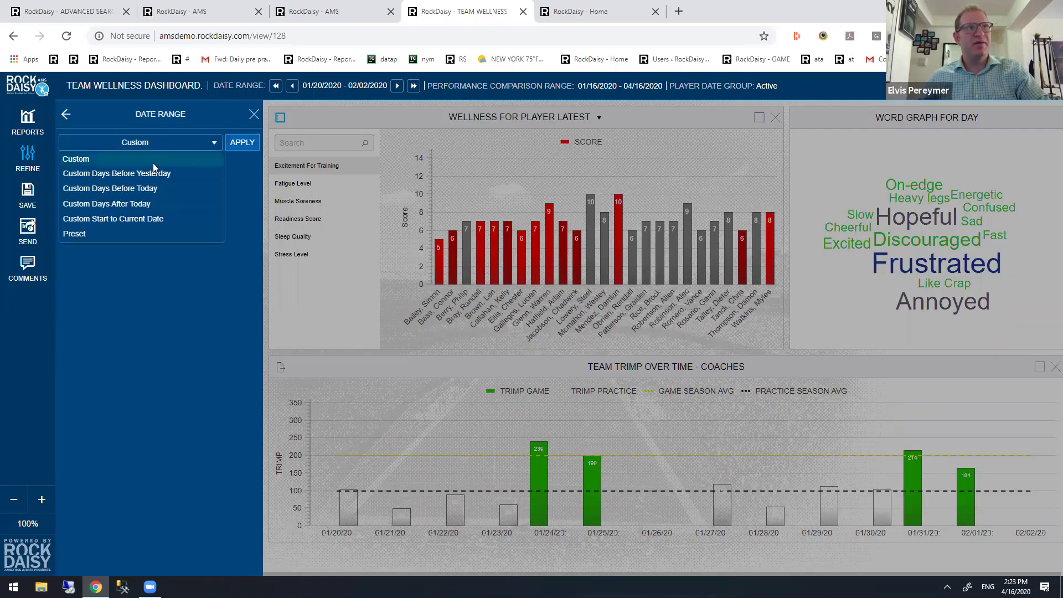
pyautogui.click(131, 234)
pyautogui.click(175, 139)
pyautogui.click(160, 159)
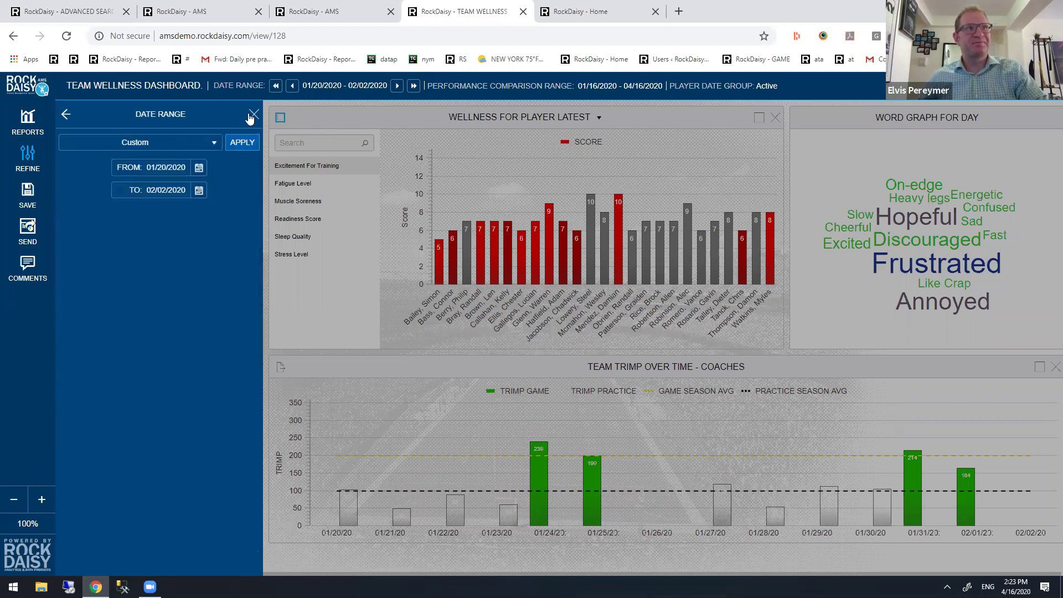
pyautogui.click(253, 114)
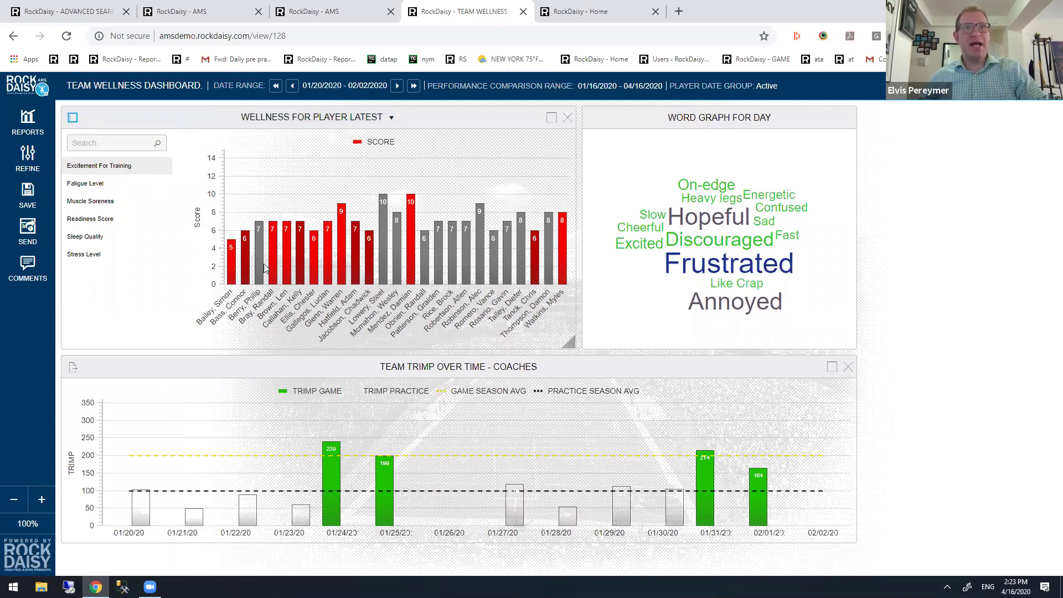
# - Show the Fatigue Level scores in the Wellness for Player Latest chart
pyautogui.click(97, 184)
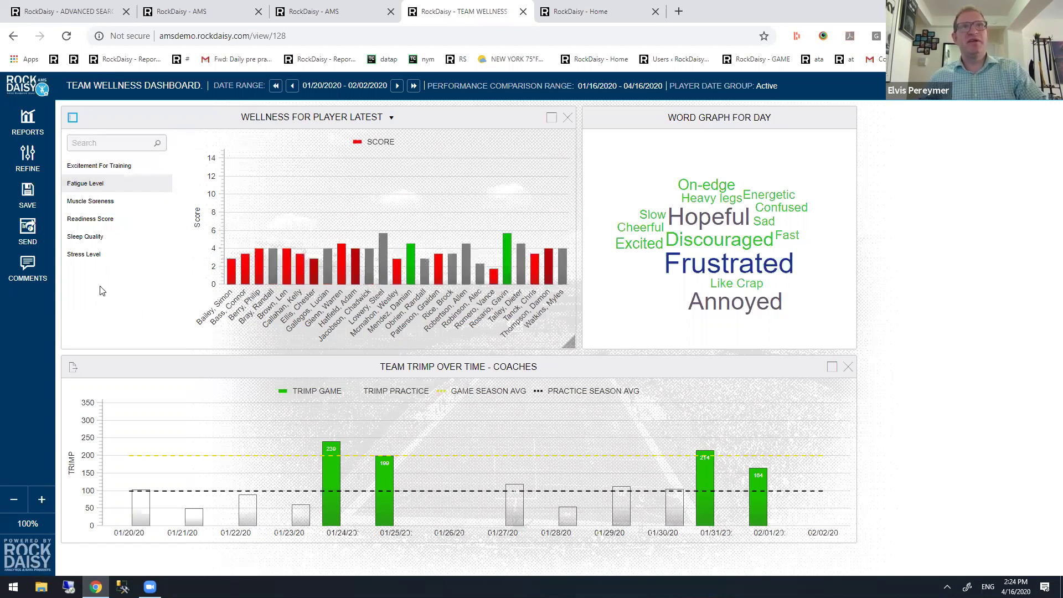
pyautogui.click(96, 215)
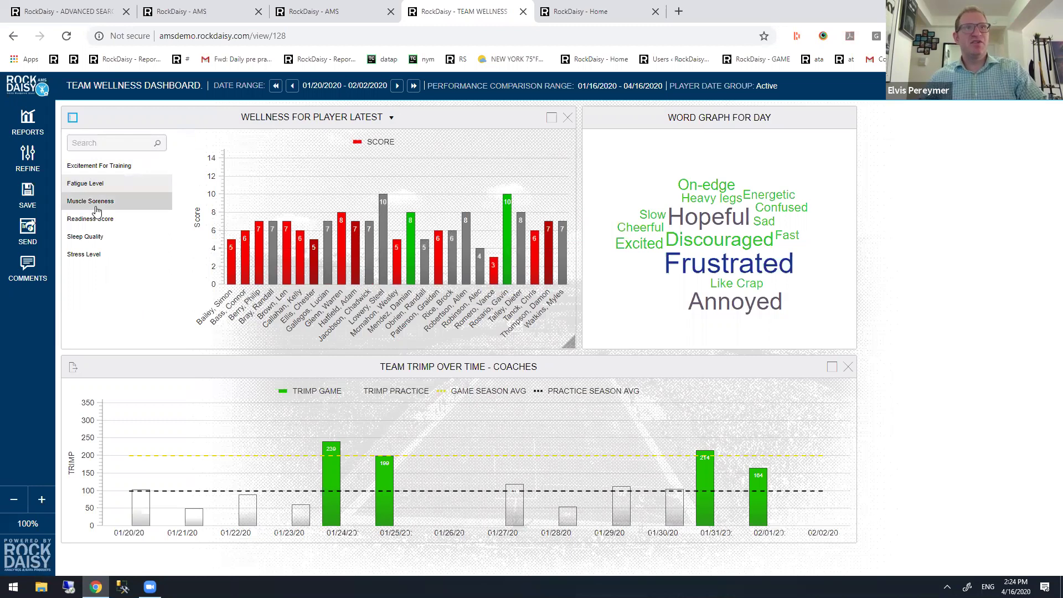
pyautogui.click(103, 182)
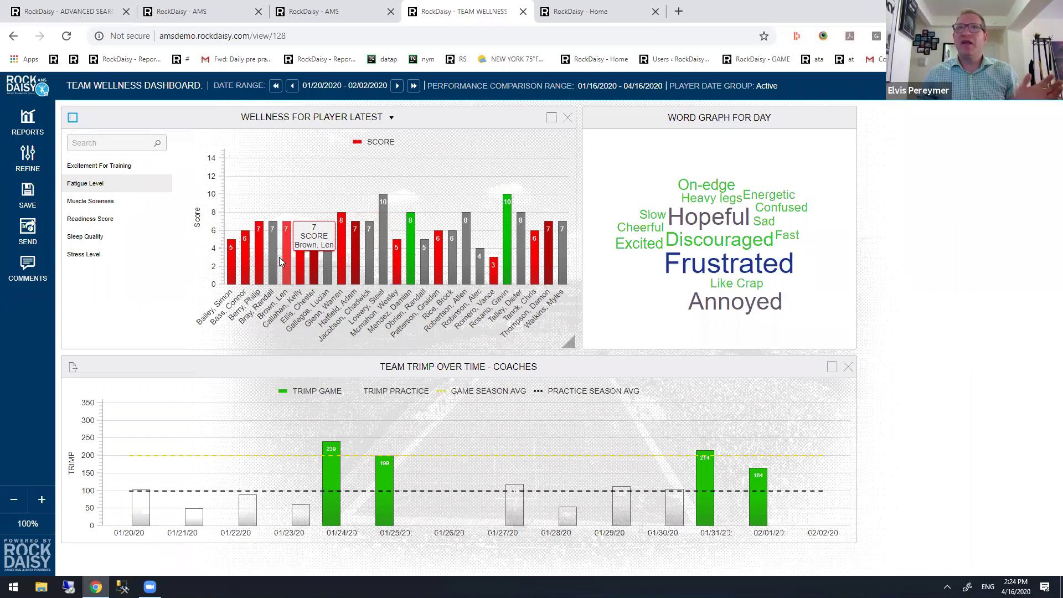
# - Open the dashboard's Performance Comparison Range presets and close them without applying a change
pyautogui.moveTo(507, 244)
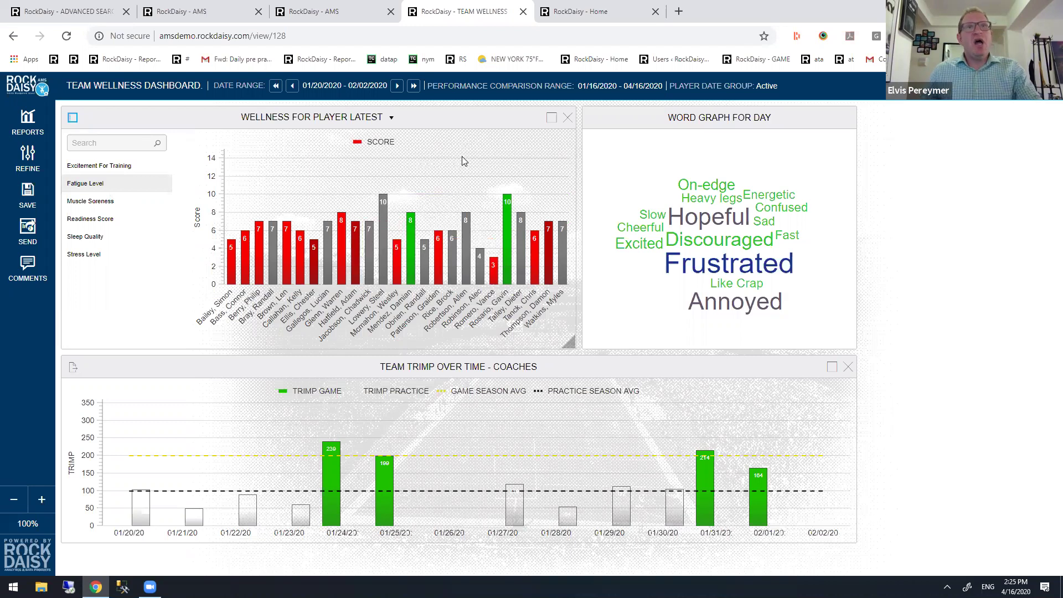
pyautogui.moveTo(412, 239)
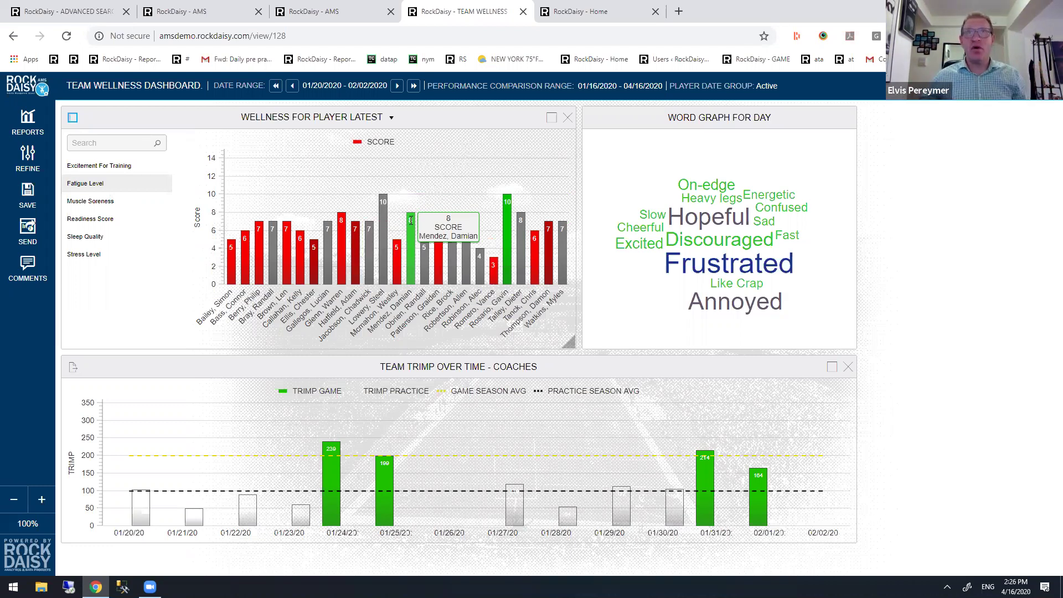
pyautogui.click(615, 90)
pyautogui.moveTo(429, 87); pyautogui.dragTo(569, 91)
pyautogui.rightClick(569, 92)
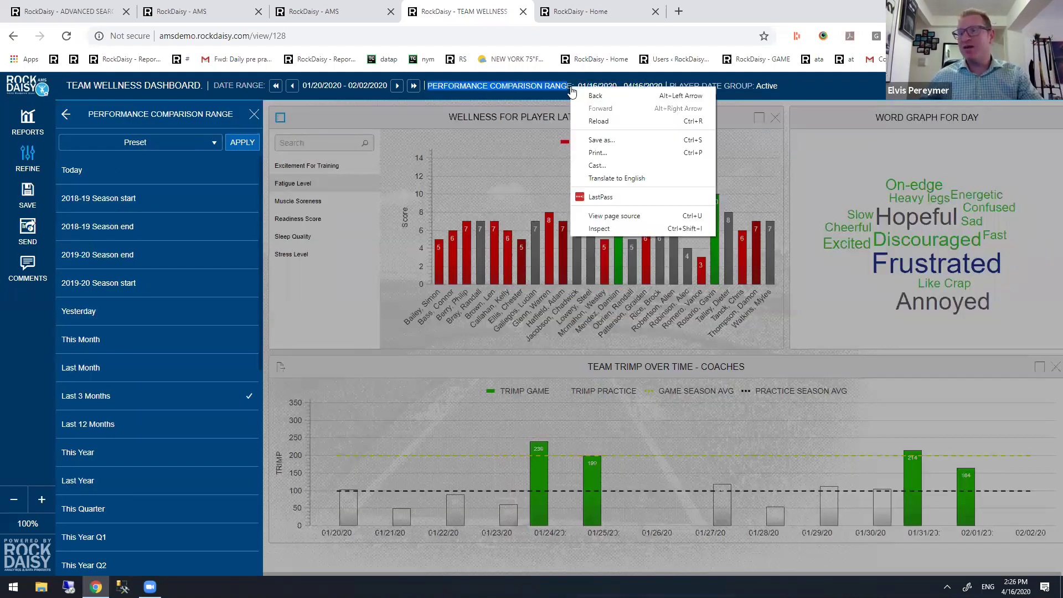
pyautogui.click(482, 133)
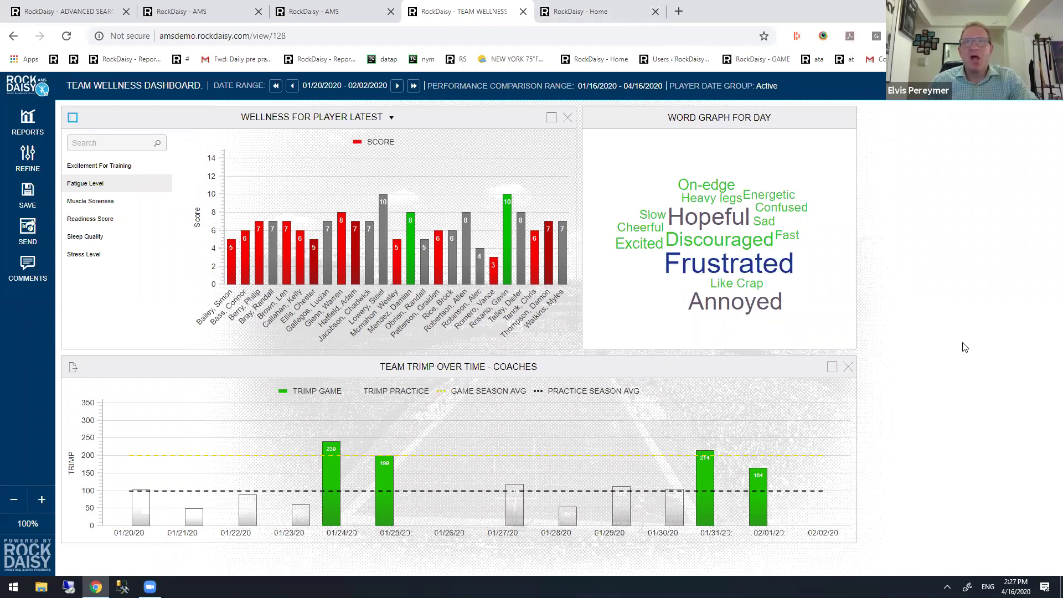
# - Examine the feelings in the Word Graph for Day, highlighting the word Frustrated and clearing the highlight
pyautogui.moveTo(650, 171); pyautogui.dragTo(794, 288)
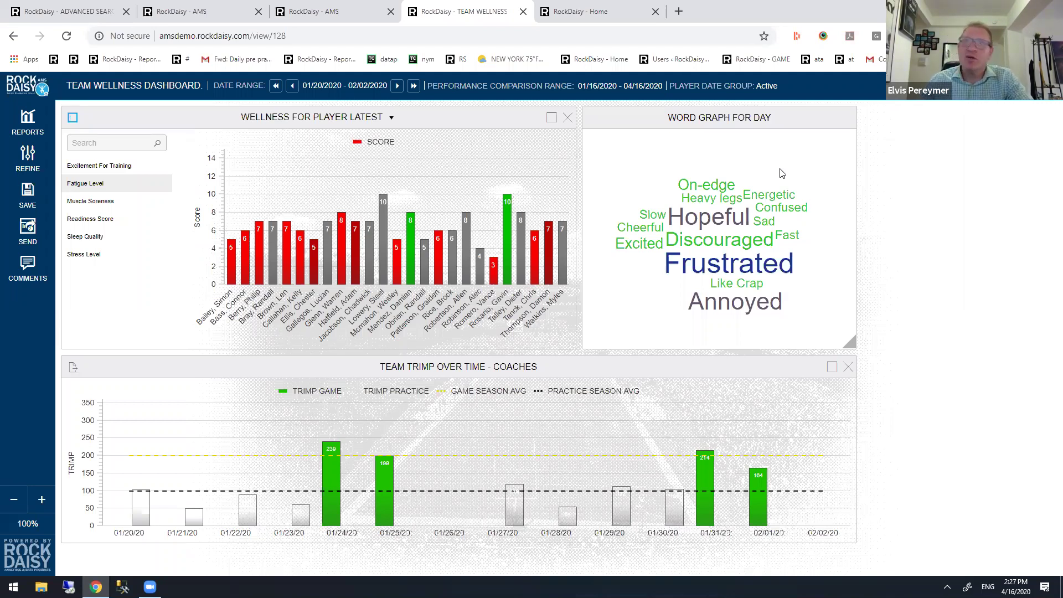
pyautogui.moveTo(687, 182); pyautogui.dragTo(799, 316)
pyautogui.click(799, 316)
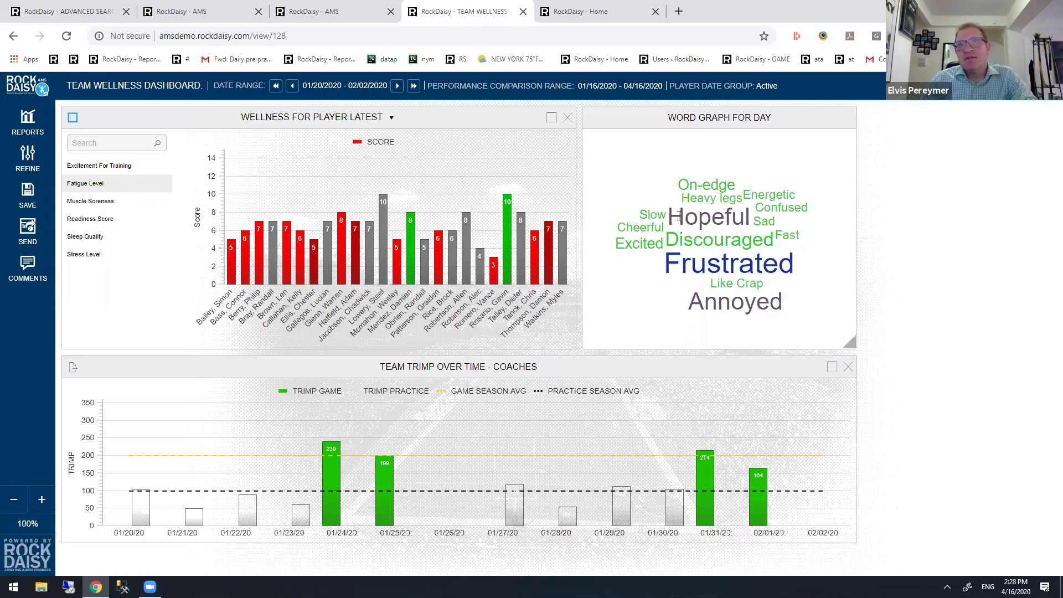
pyautogui.moveTo(673, 260); pyautogui.dragTo(790, 268)
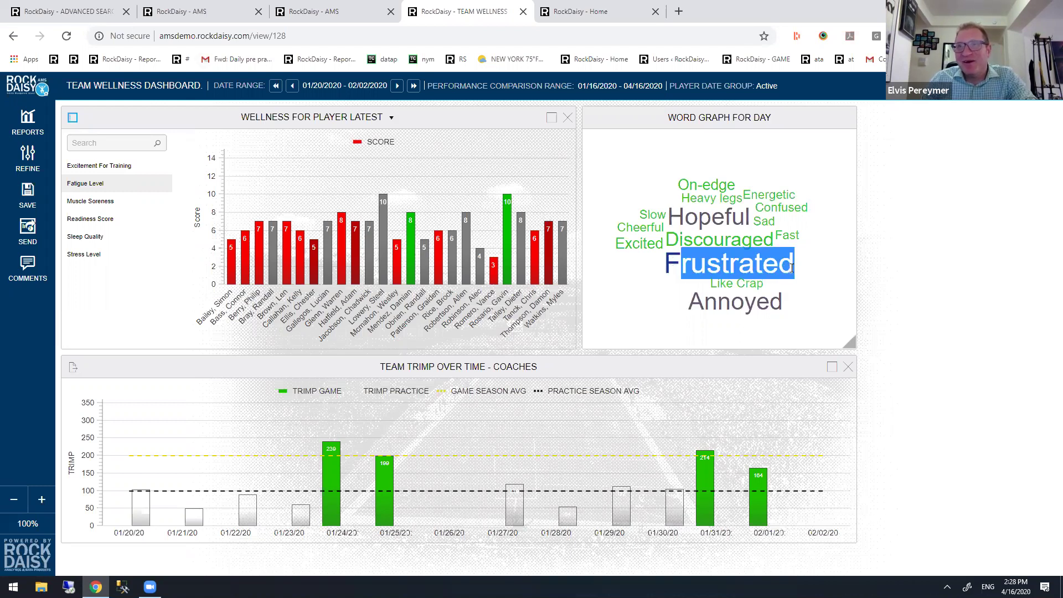
pyautogui.click(810, 258)
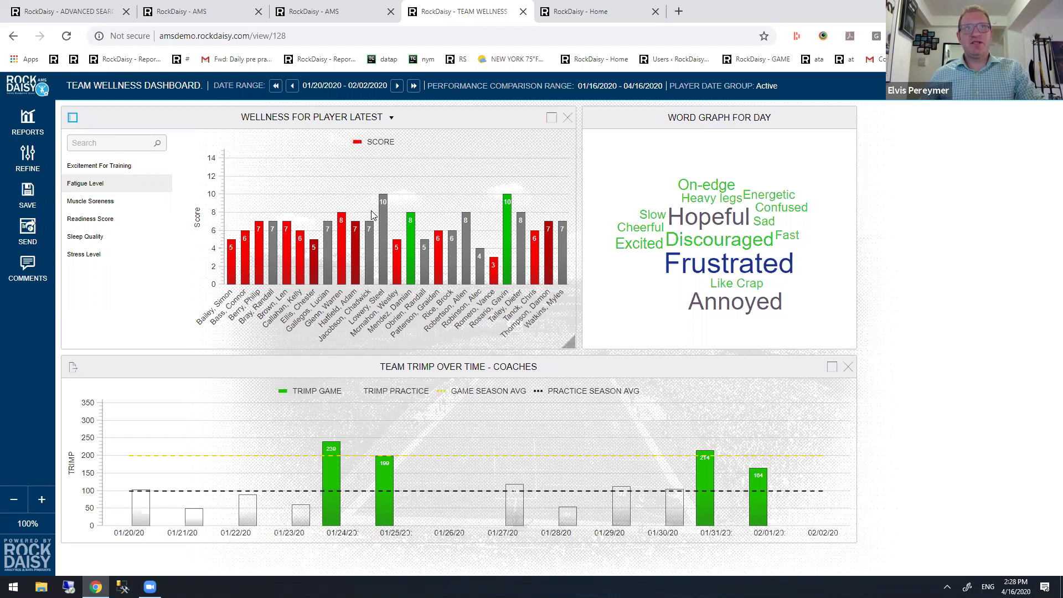
# - View the Fatigue Level history of the player with the red 8 score, drill into 02-02-20, and return to the dashboard
pyautogui.click(339, 261)
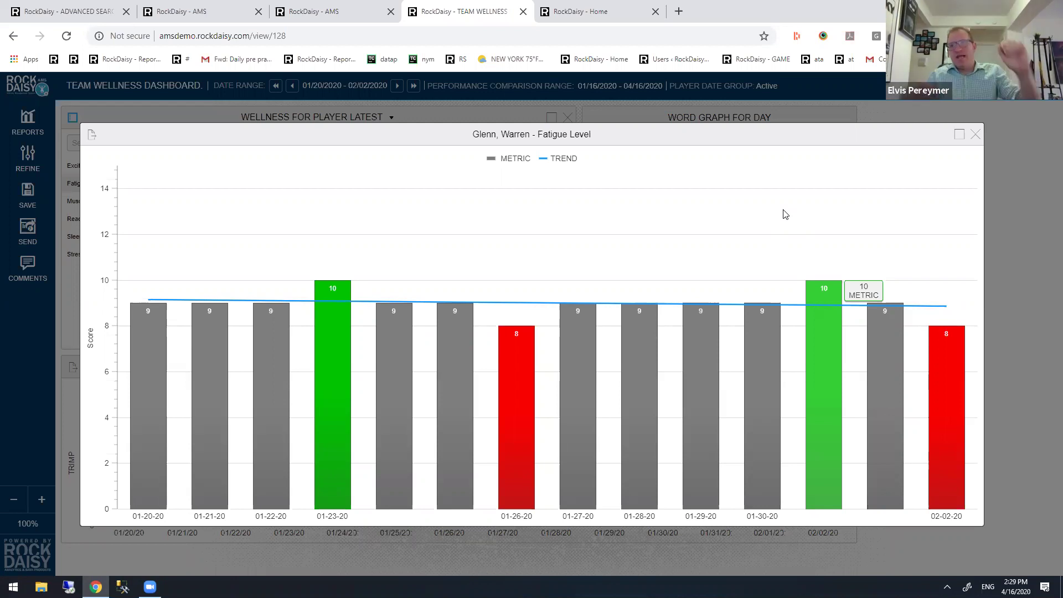
pyautogui.click(975, 134)
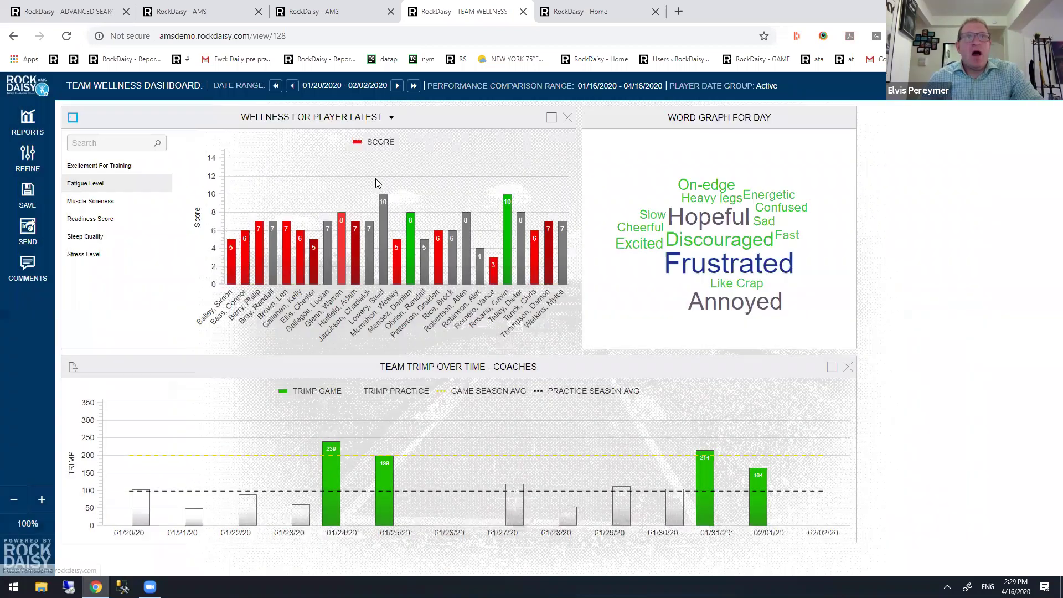
pyautogui.click(341, 245)
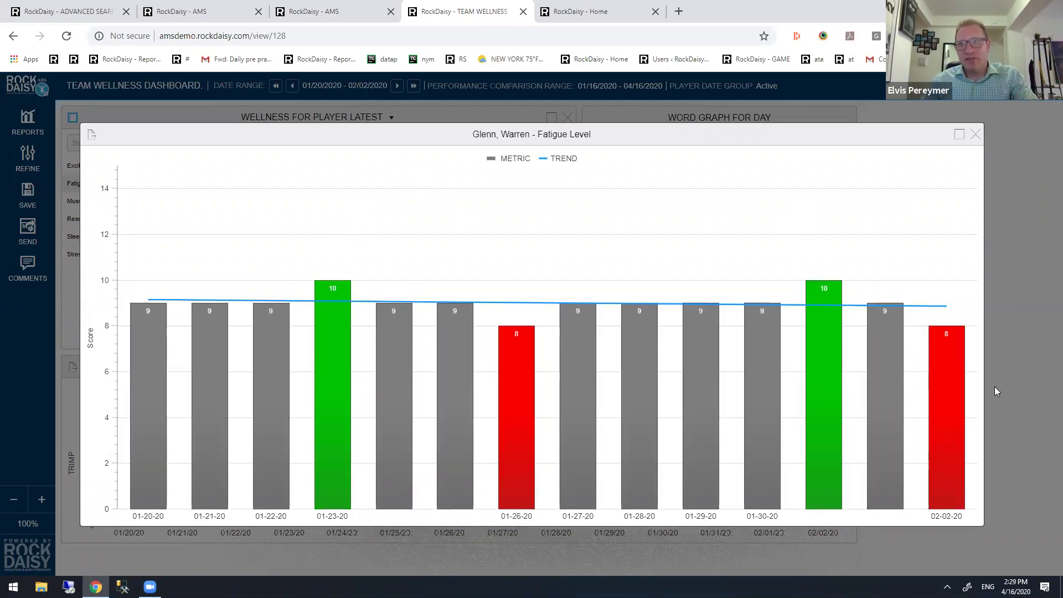
pyautogui.click(948, 370)
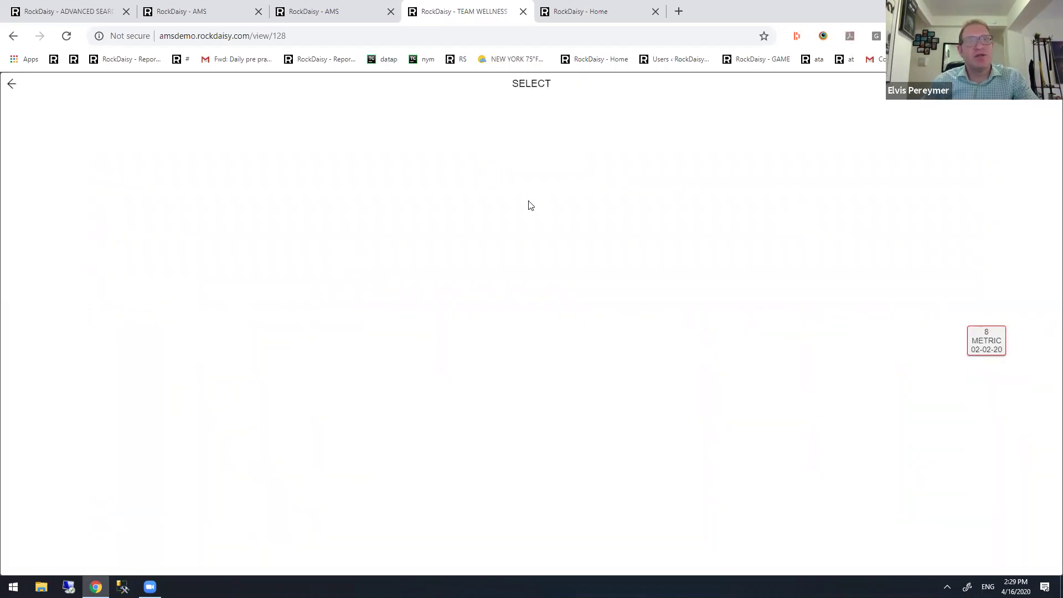
pyautogui.click(12, 86)
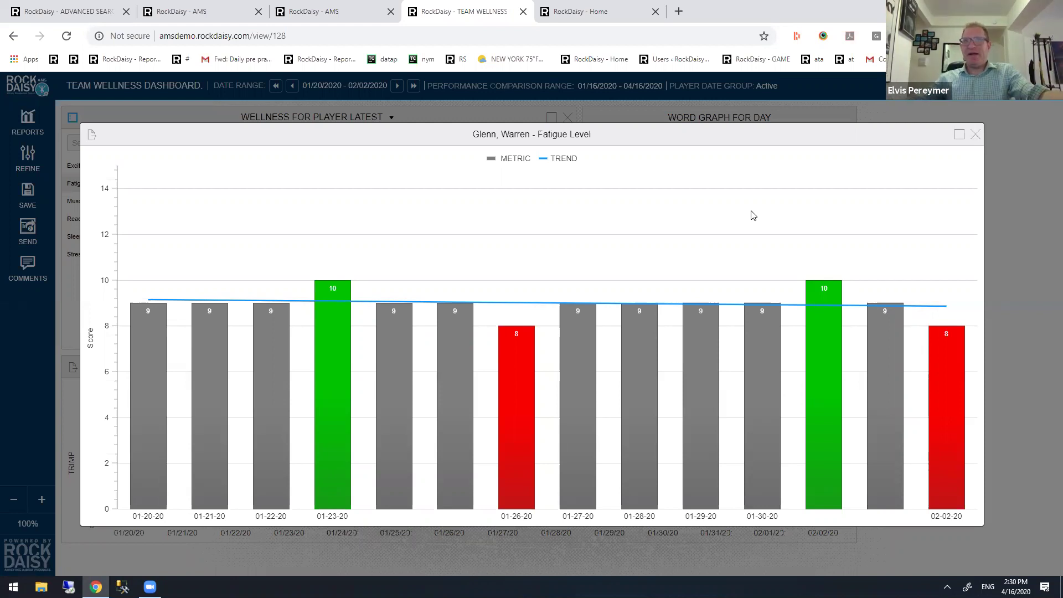
pyautogui.click(974, 137)
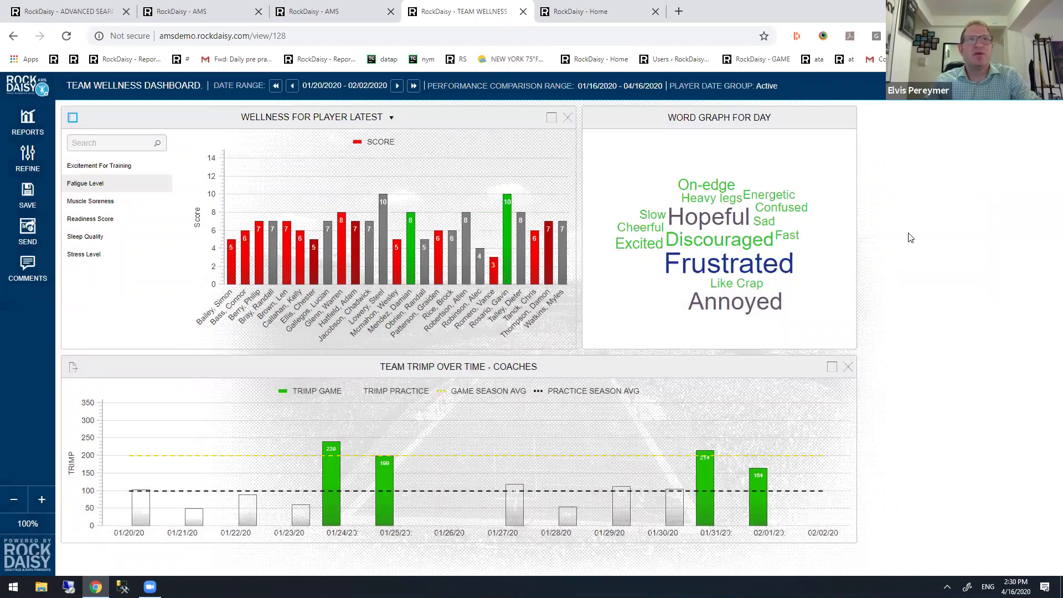
# - Return to the home page and open the Player Readiness dashboard from the favorites
pyautogui.click(57, 104)
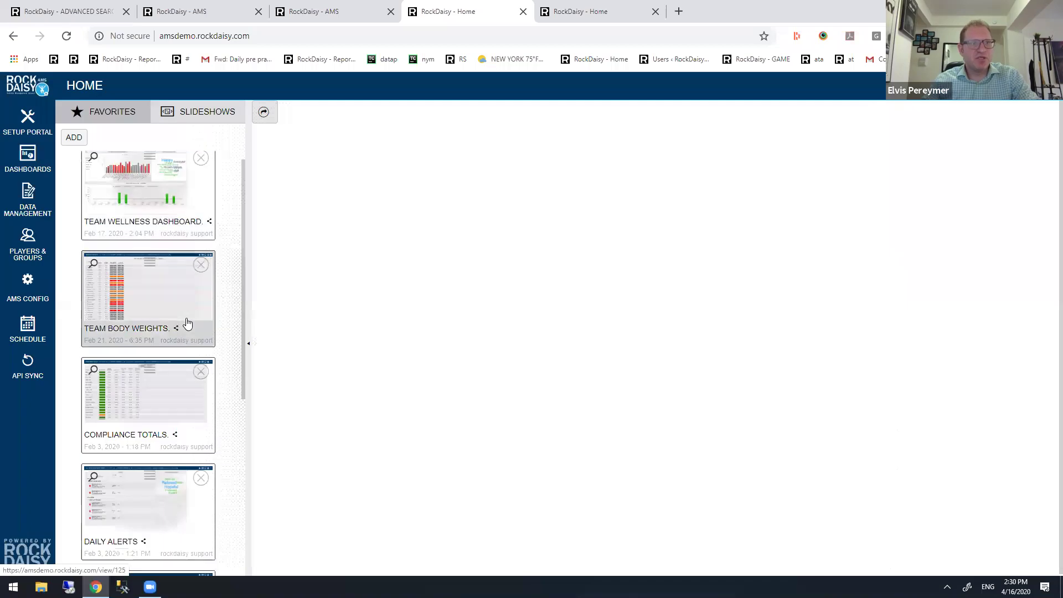
pyautogui.scroll(-5, 187, 324)
pyautogui.click(187, 324)
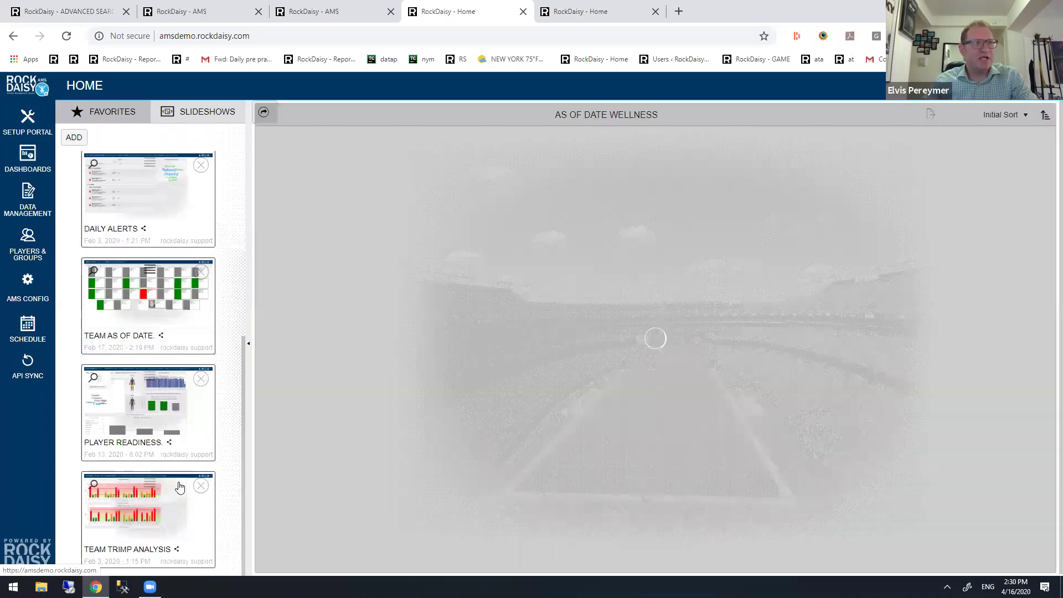
pyautogui.click(130, 408)
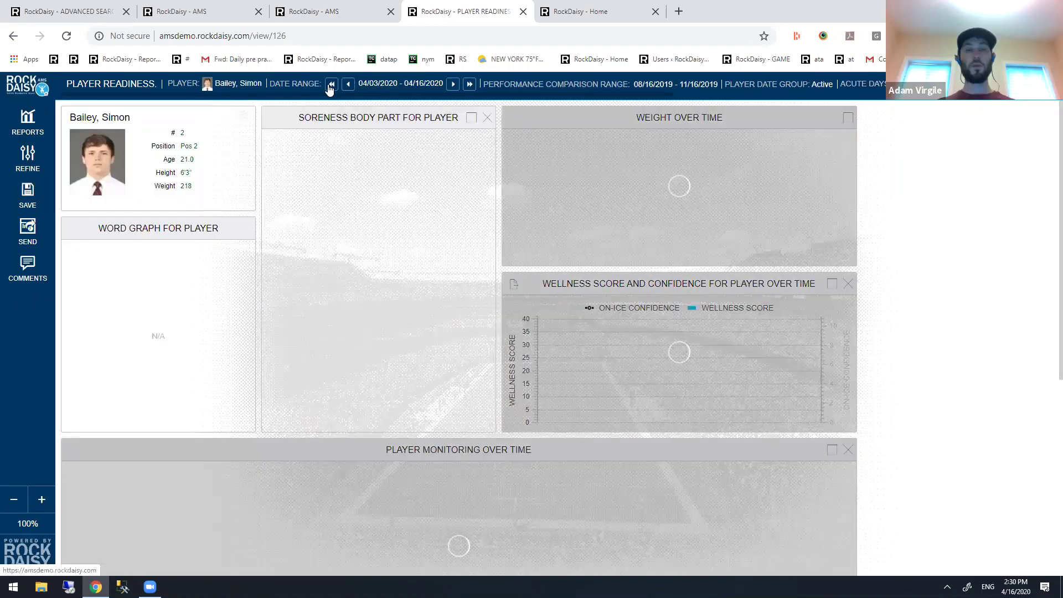
# - Set the Player Readiness date range to Custom Days Before Today with 200 days and apply it
pyautogui.click(28, 157)
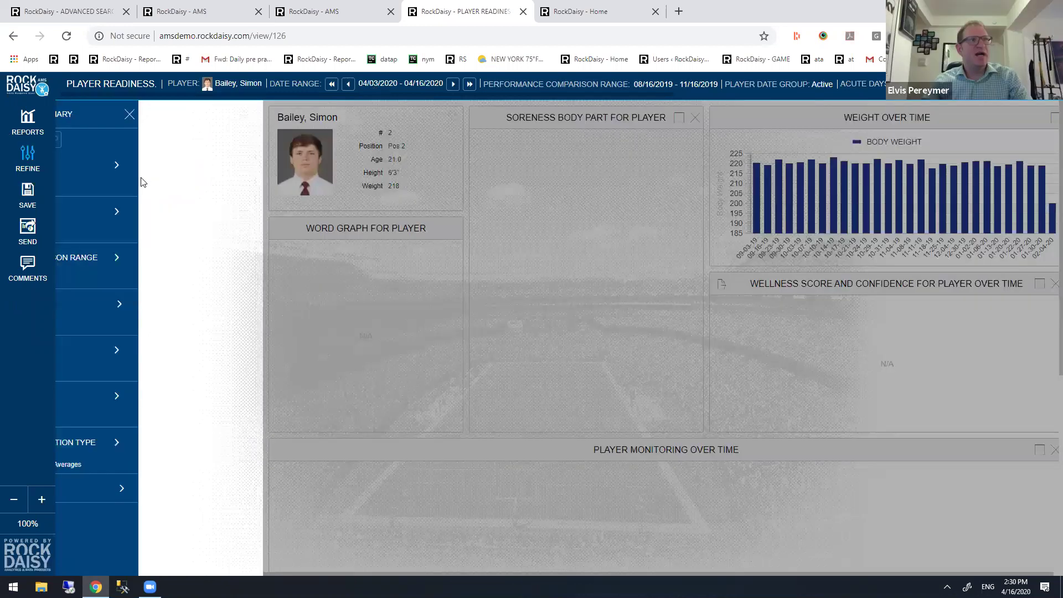
pyautogui.click(142, 182)
pyautogui.write('100')
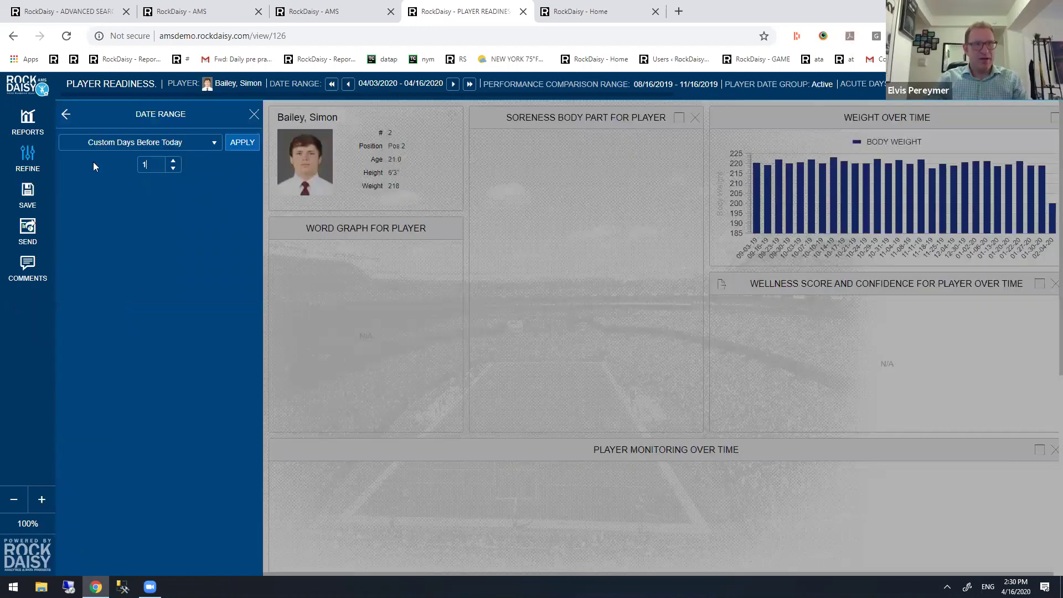
pyautogui.press('Left')
pyautogui.press('Left')
pyautogui.press('BackSpace')
pyautogui.write('2')
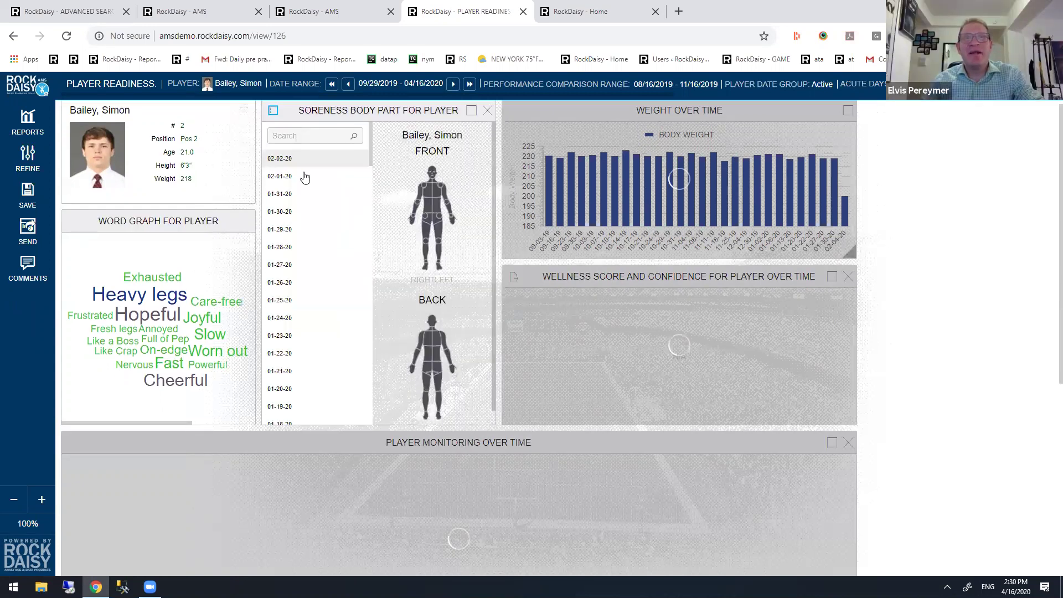
# - Select the 01-30-20 entry in the Soreness Body Part for Player report
pyautogui.scroll(-1, 308, 179)
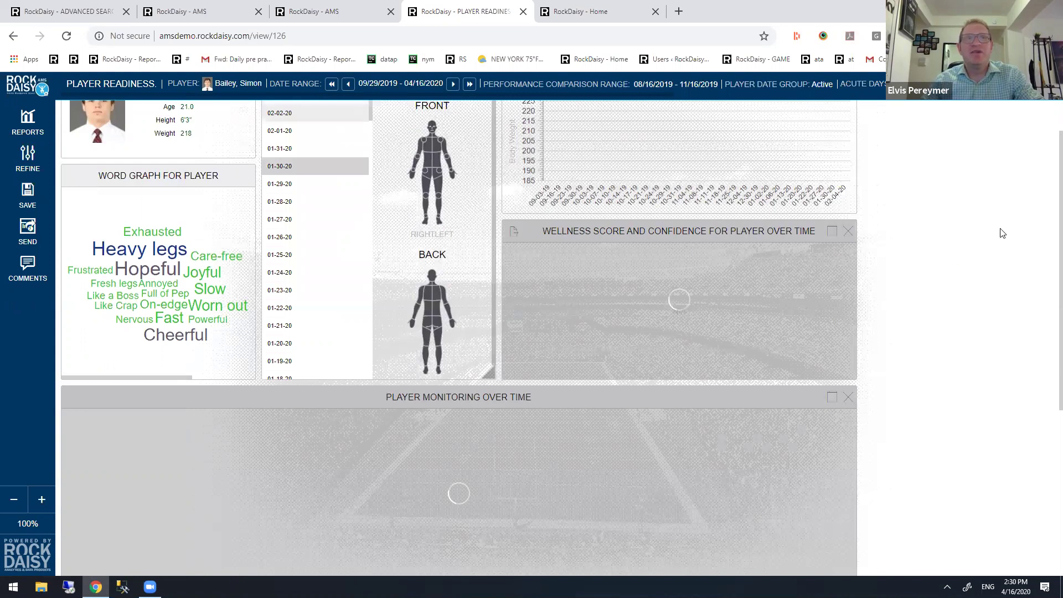
pyautogui.scroll(-3, 1003, 233)
pyautogui.scroll(4, 987, 230)
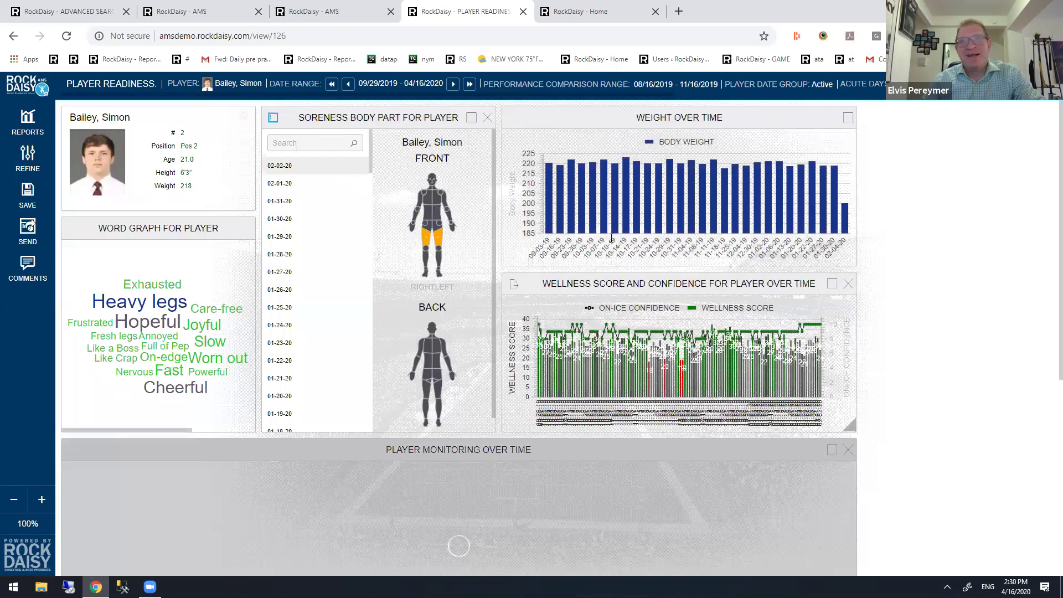
pyautogui.click(414, 91)
pyautogui.click(787, 182)
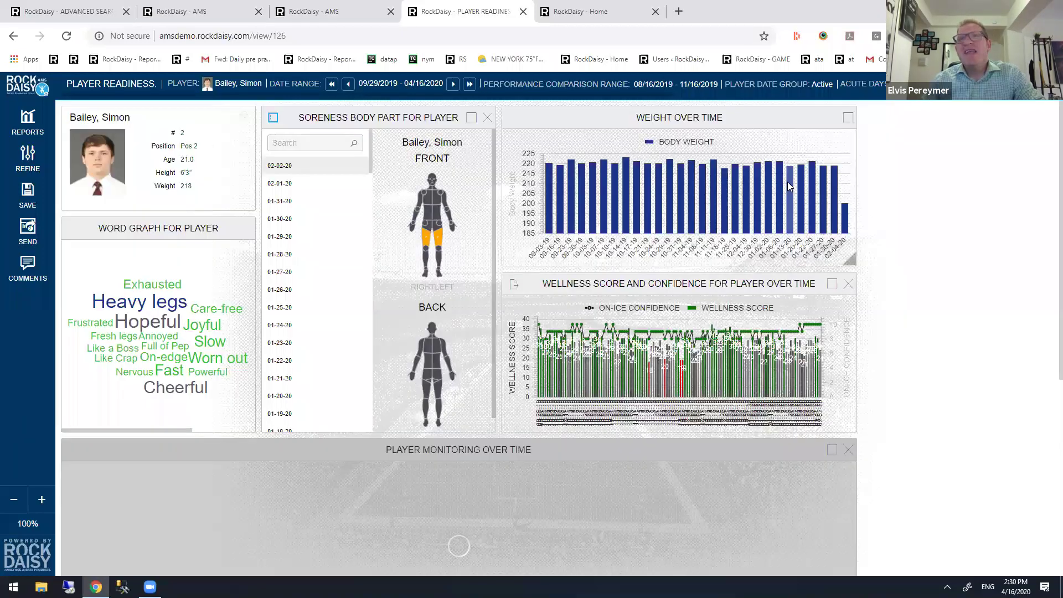
pyautogui.click(300, 184)
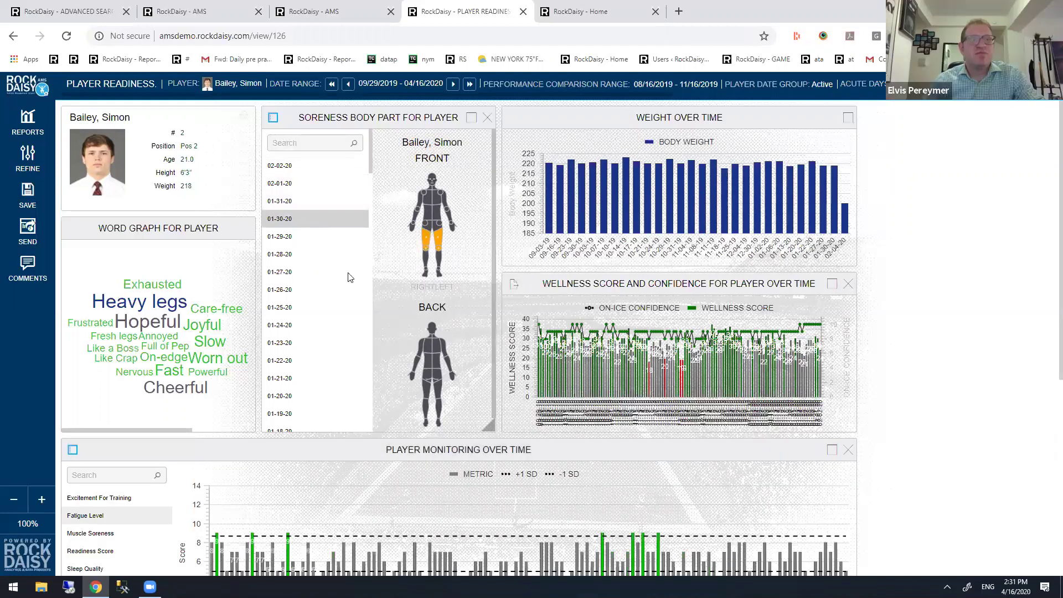
# - Remove the Wellness Score and Confidence for Player Over Time and Player Monitoring Over Time charts from the dashboard
pyautogui.scroll(-6, 943, 319)
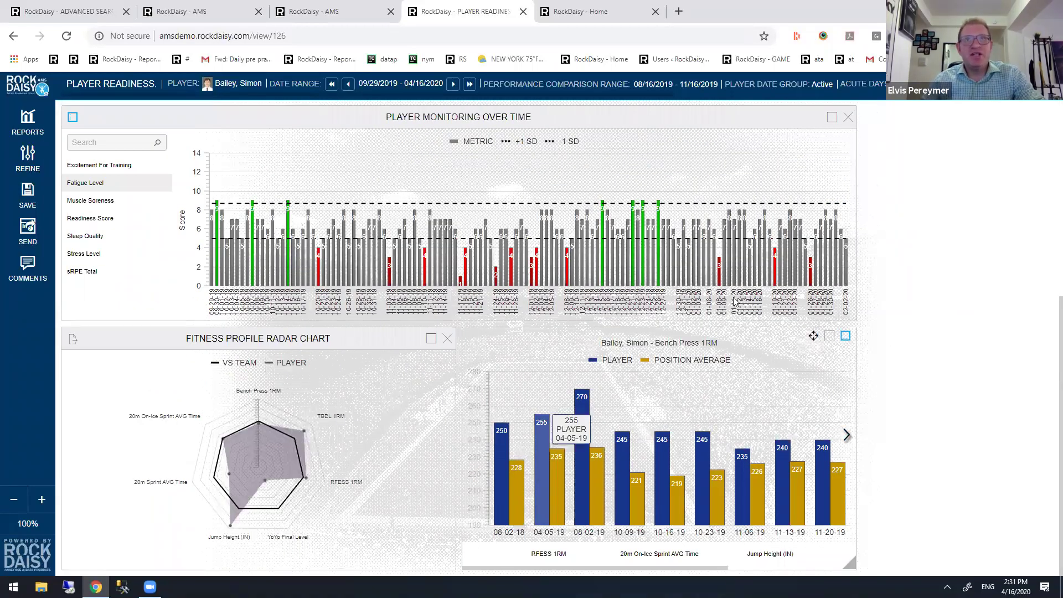
pyautogui.scroll(1, 974, 262)
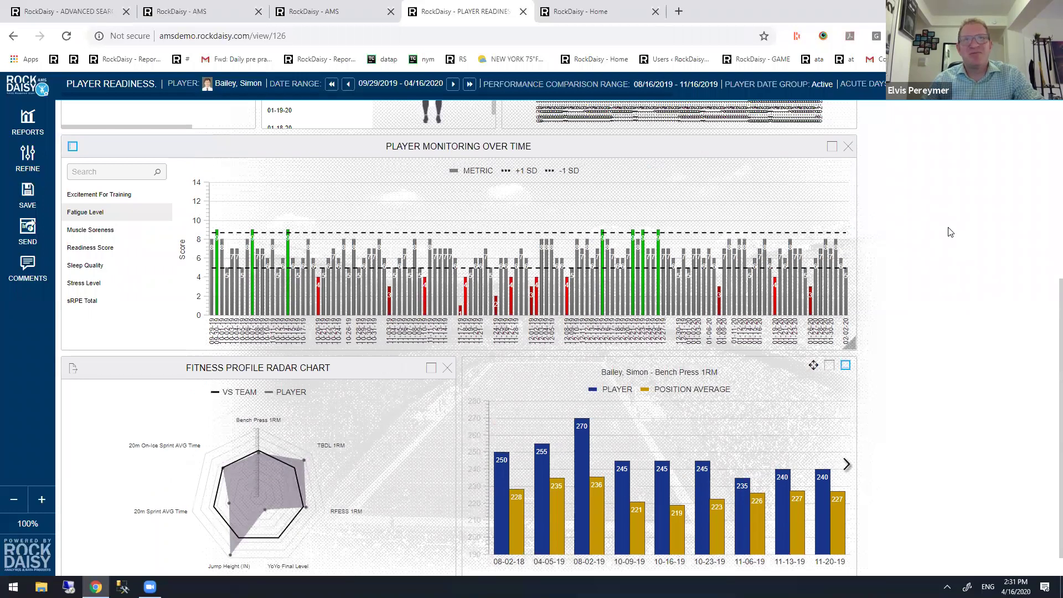
pyautogui.scroll(5, 950, 232)
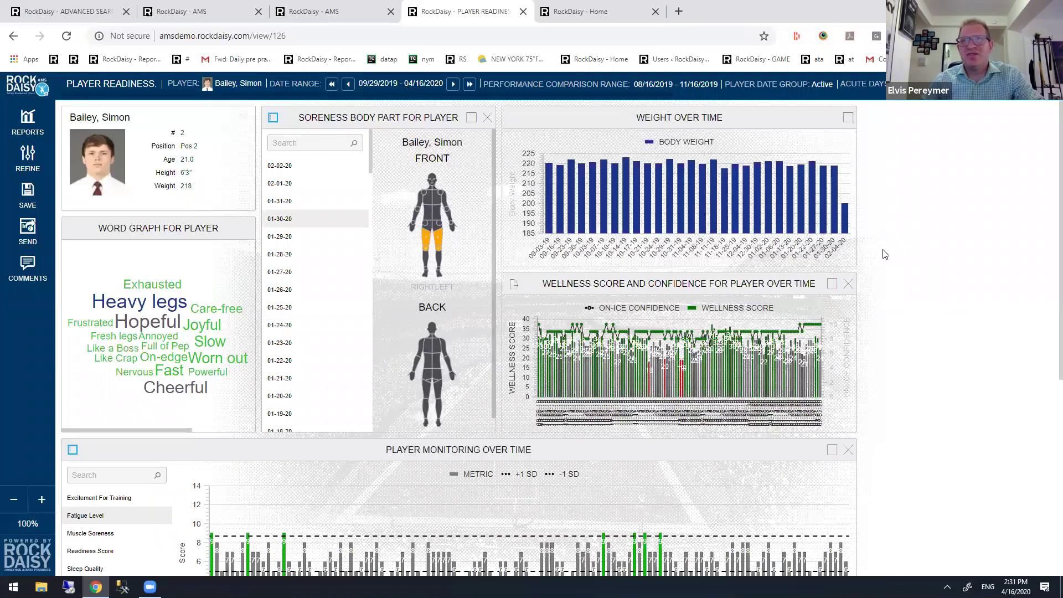
pyautogui.click(849, 286)
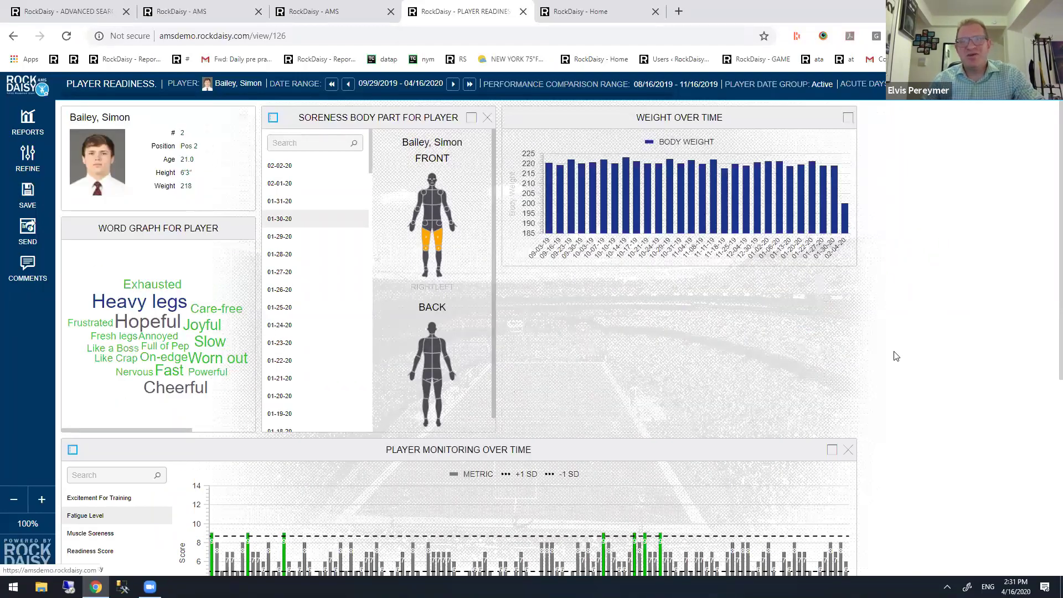
pyautogui.scroll(-3, 842, 337)
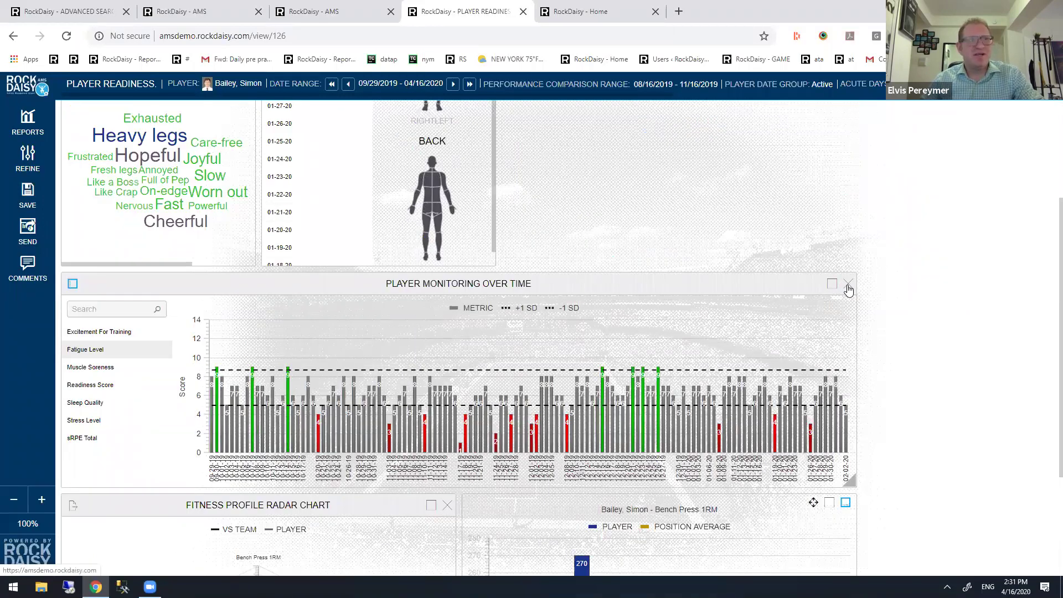
pyautogui.click(847, 285)
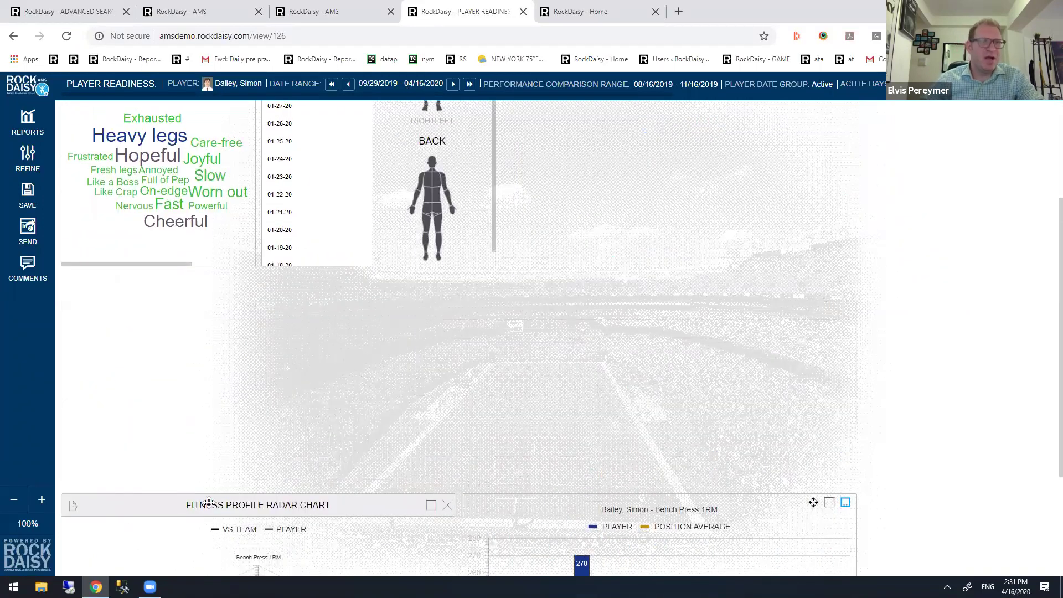
# - Move the Fitness Profile Radar Chart below Weight Over Time and the Bench Press 1RM chart below the player's word graph
pyautogui.moveTo(209, 501); pyautogui.dragTo(773, 110)
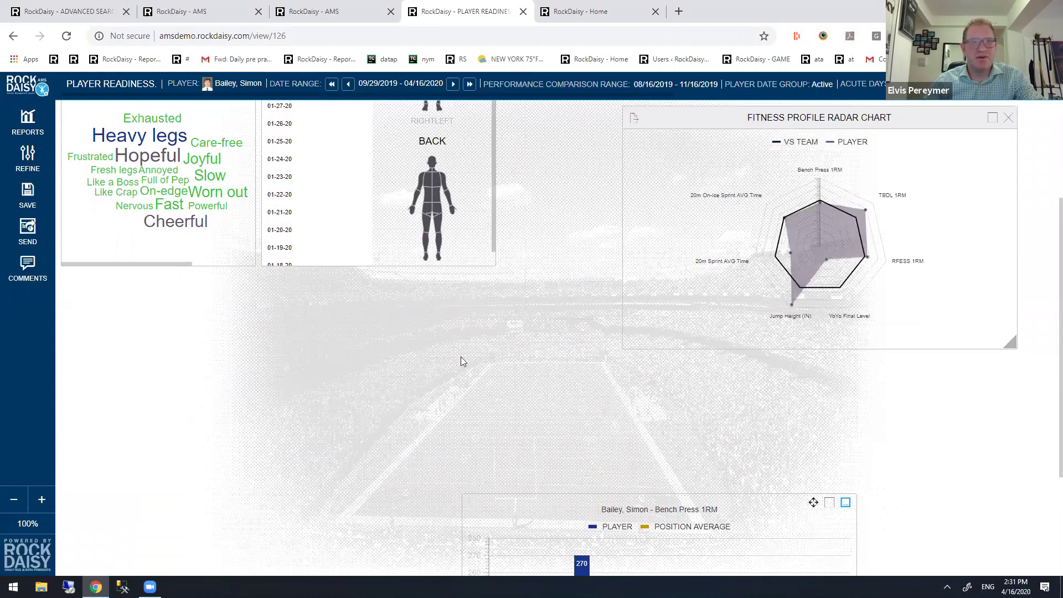
pyautogui.scroll(-3, 461, 357)
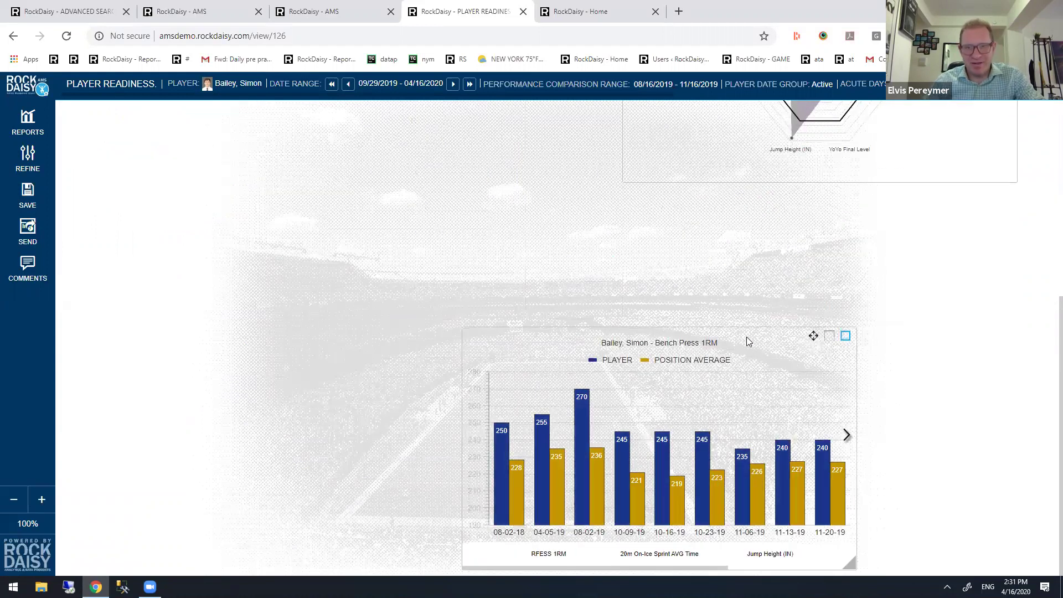
pyautogui.moveTo(777, 320); pyautogui.dragTo(323, 111)
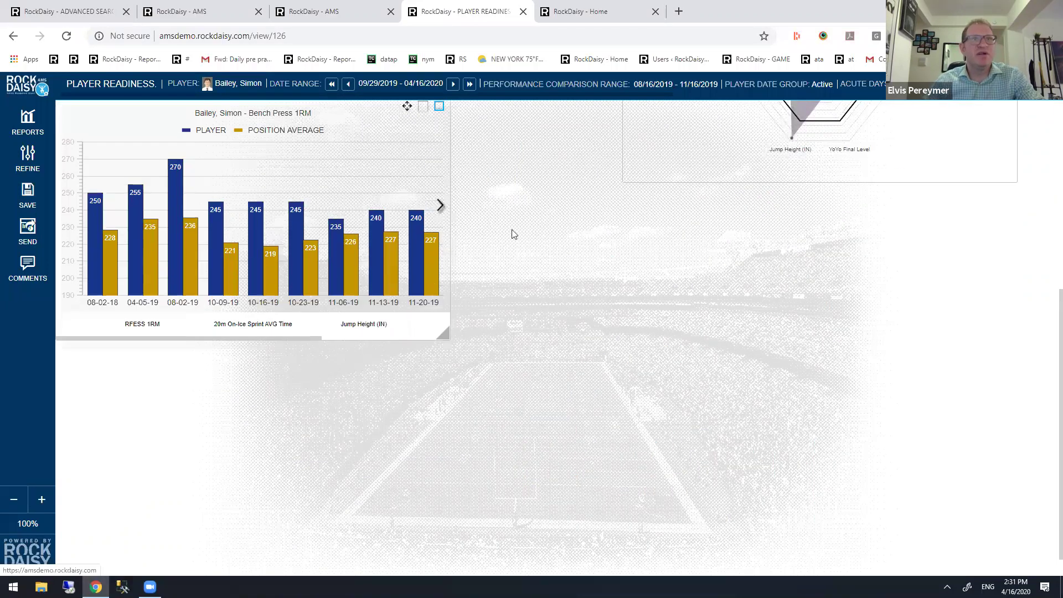
pyautogui.scroll(4, 702, 279)
pyautogui.scroll(2, 702, 278)
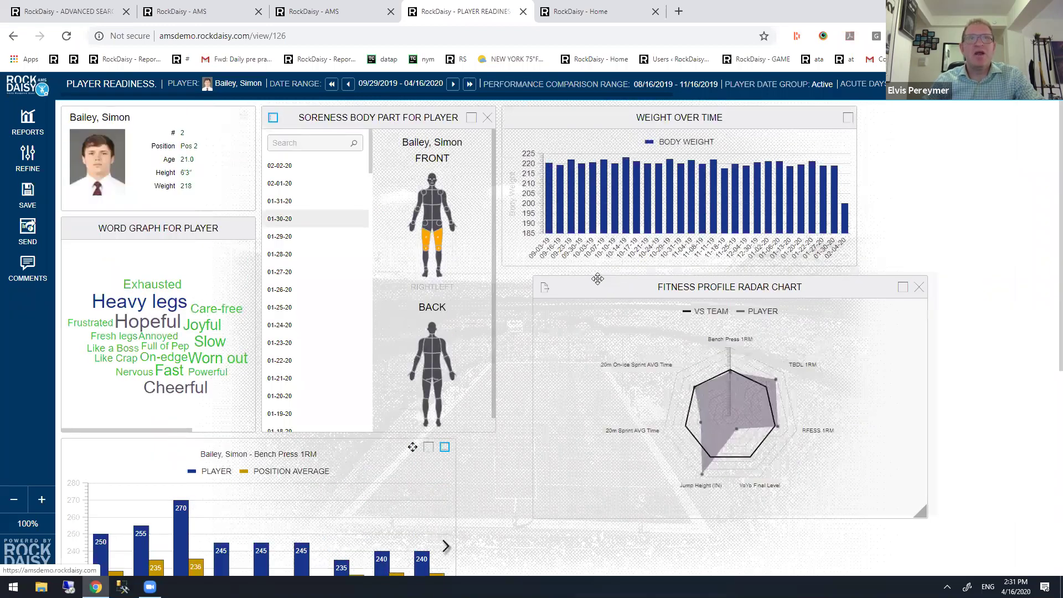
pyautogui.moveTo(617, 283); pyautogui.dragTo(577, 285)
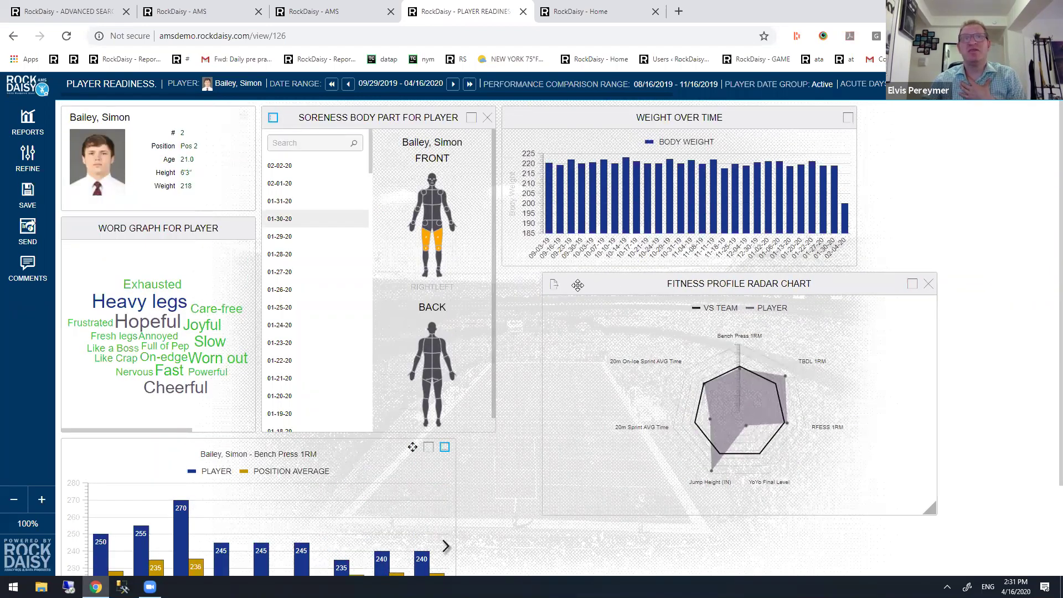
# - Save the customized layout as a new dashboard named with the presenter's first name plus "FAV DB" and add it to favorites
pyautogui.click(28, 192)
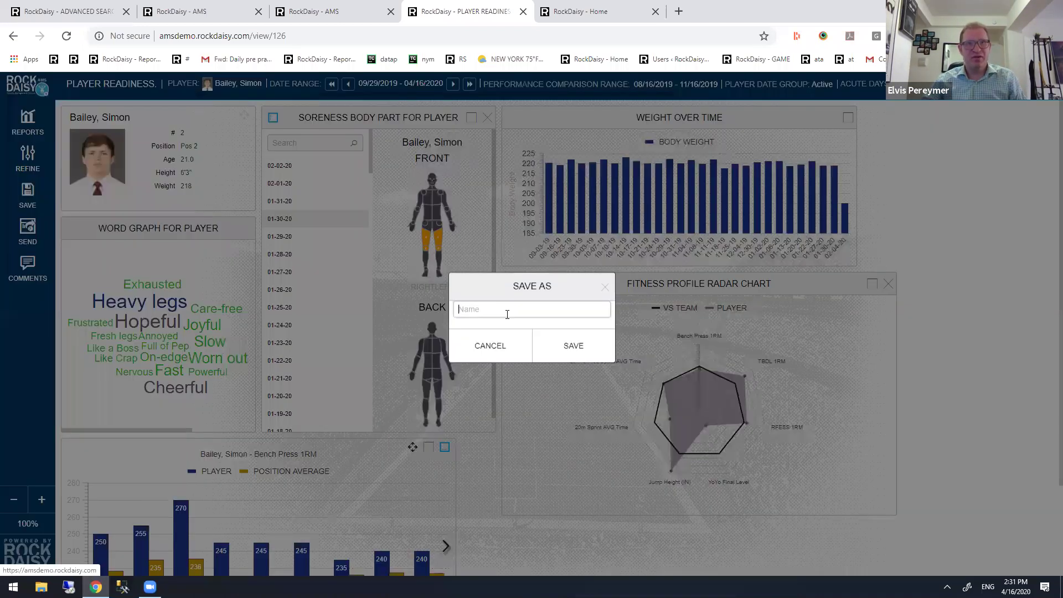
pyautogui.write('ELVIS ')
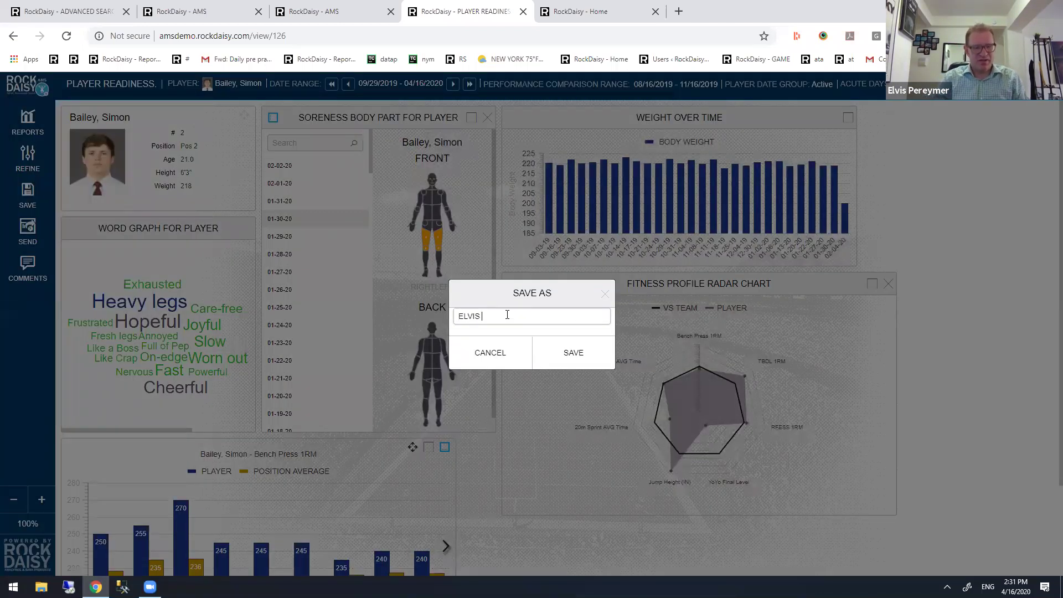
pyautogui.write('FAV DR')
pyautogui.press('Return')
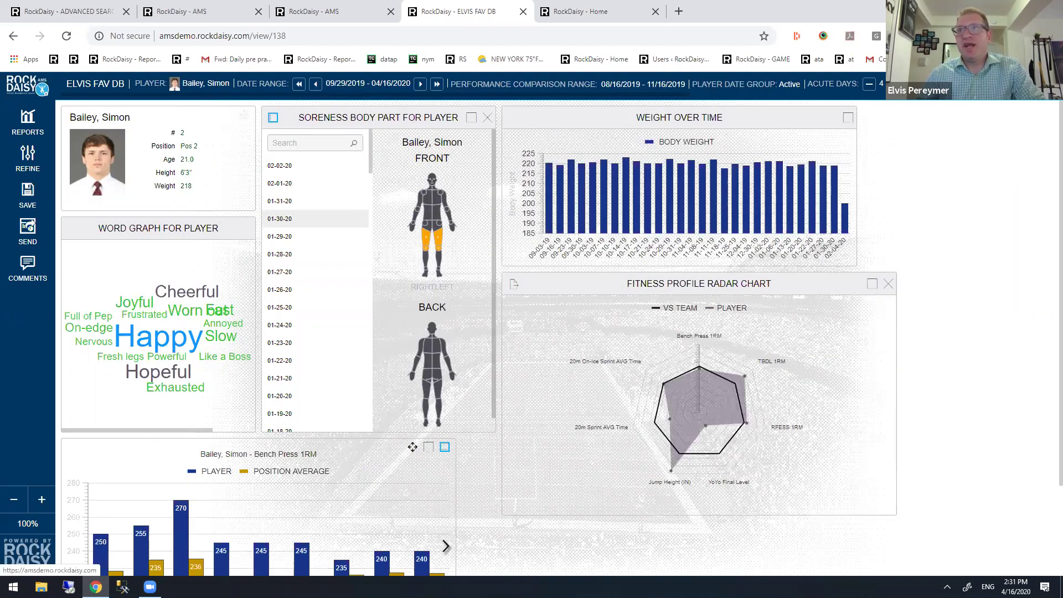
pyautogui.click(1039, 84)
pyautogui.click(1018, 138)
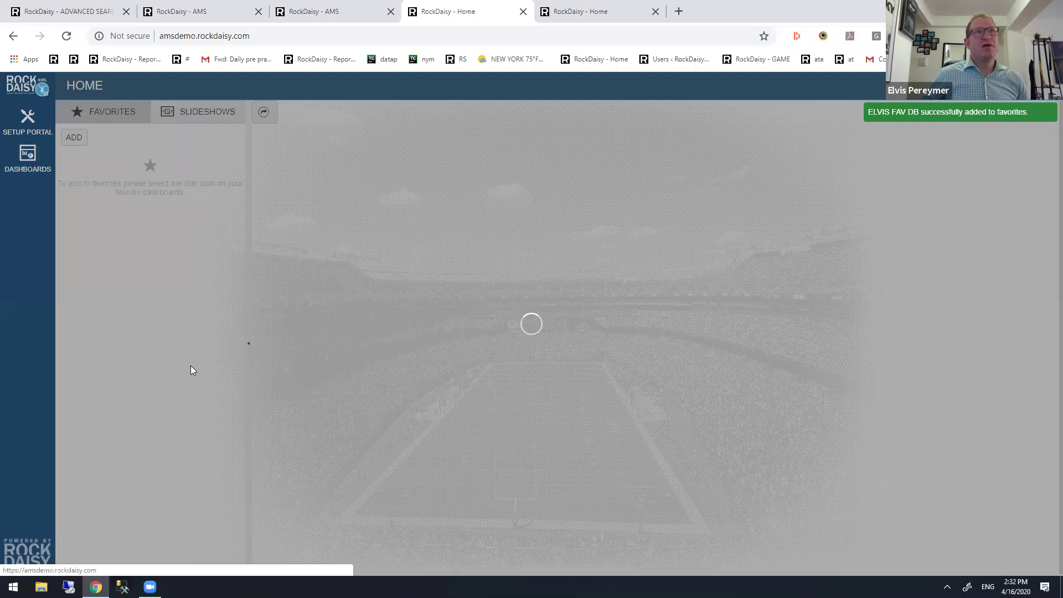
# - Open player 25's linked dashboard from the home page's As of Date Wellness report to view the newly saved layout, and close it
pyautogui.scroll(-5, 213, 410)
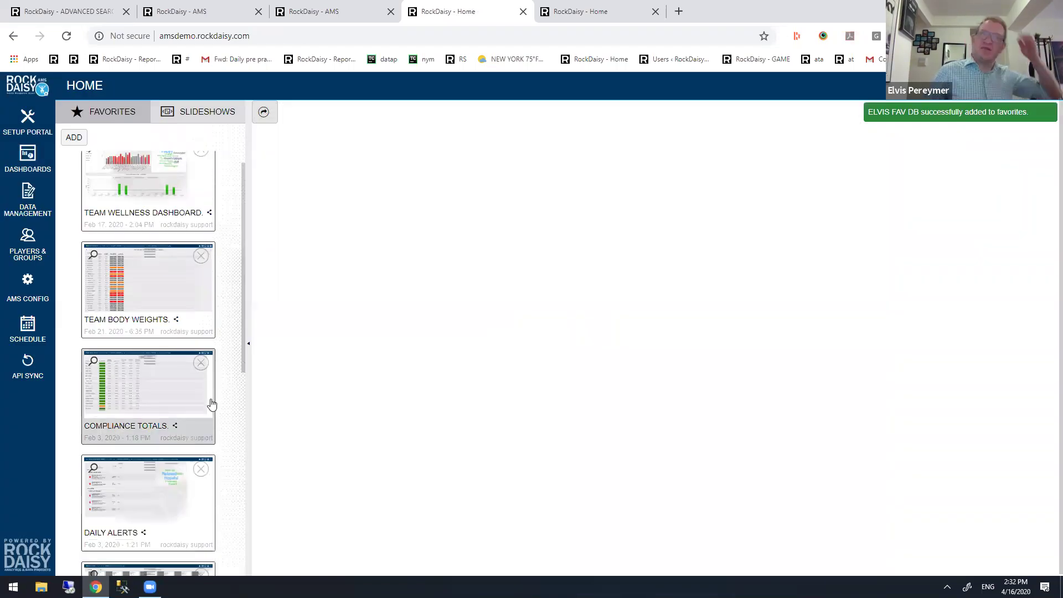
pyautogui.click(209, 488)
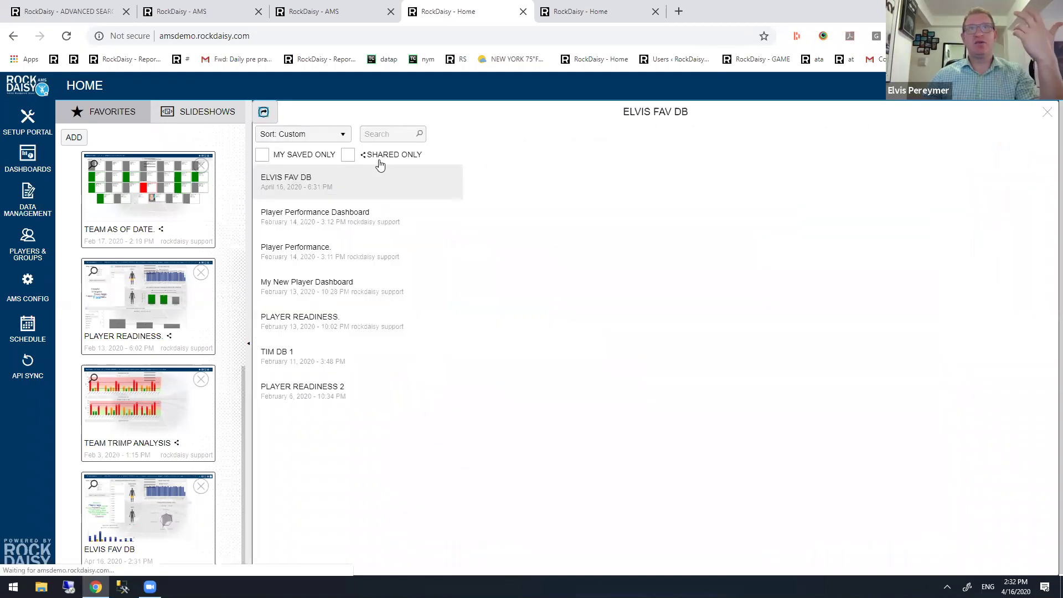
pyautogui.click(365, 177)
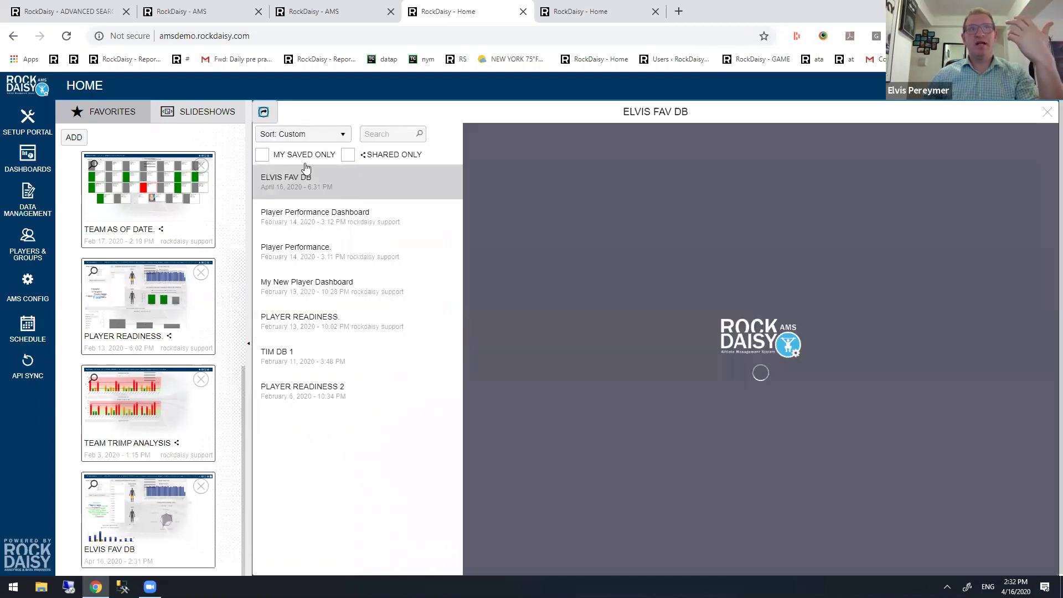
pyautogui.click(417, 248)
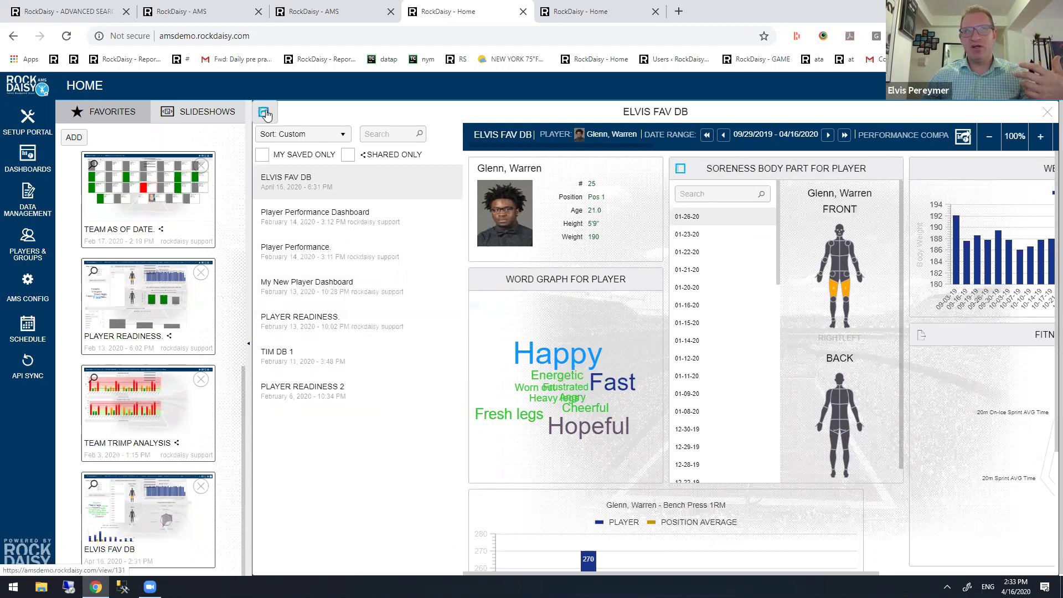
pyautogui.click(1047, 113)
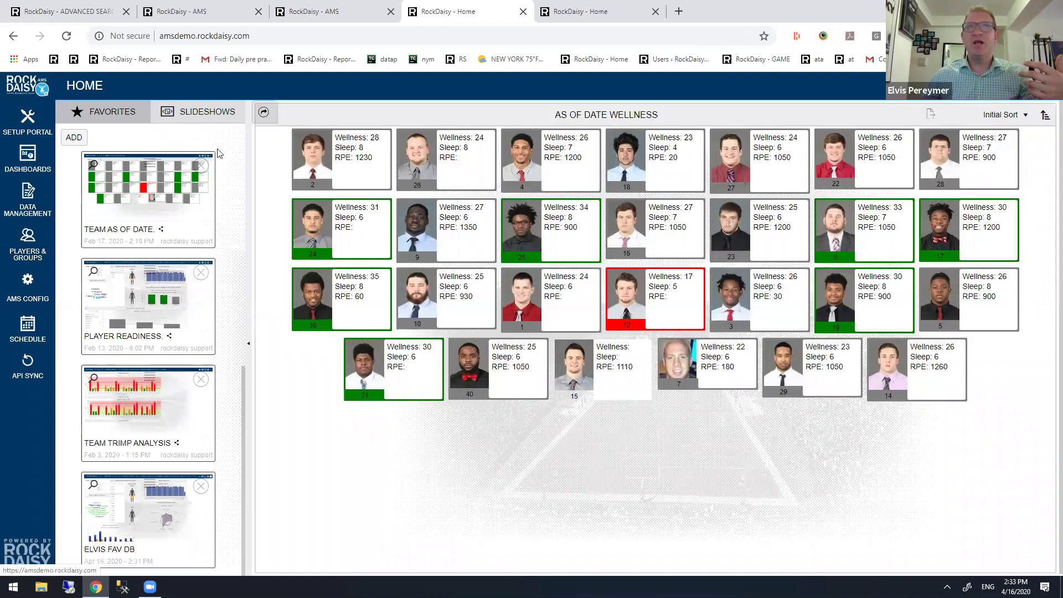
# - Open the full Team As of Date dashboard and examine the linked dashboards for red-flagged player 12
pyautogui.click(264, 114)
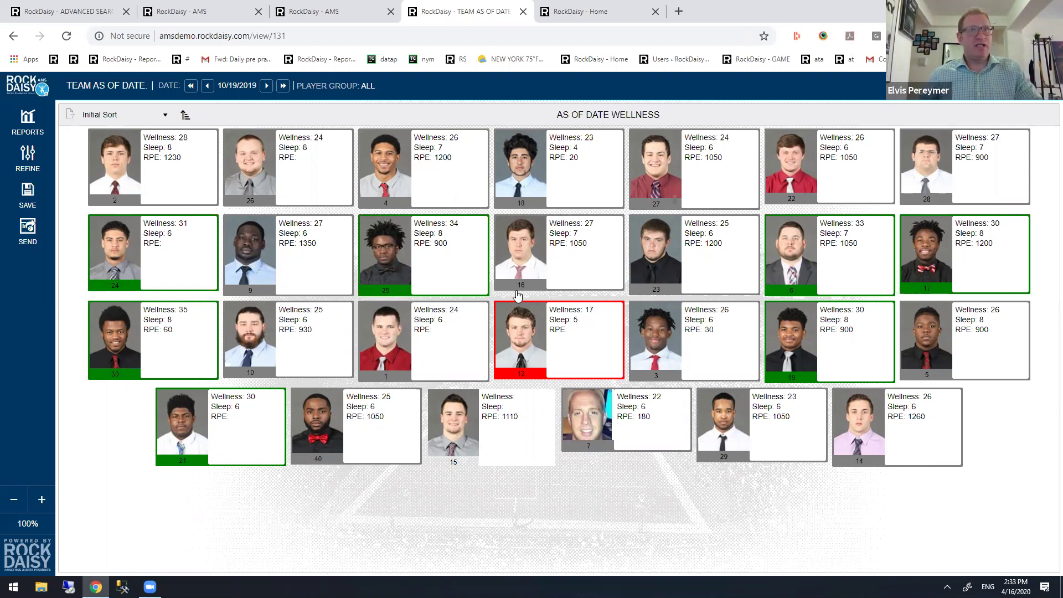
pyautogui.click(526, 332)
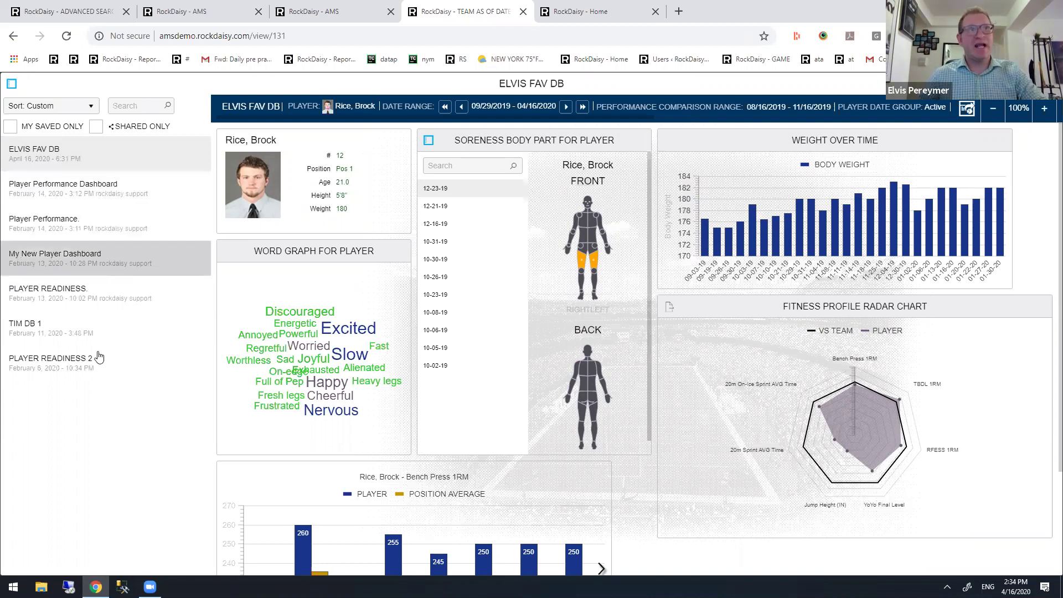
pyautogui.click(78, 368)
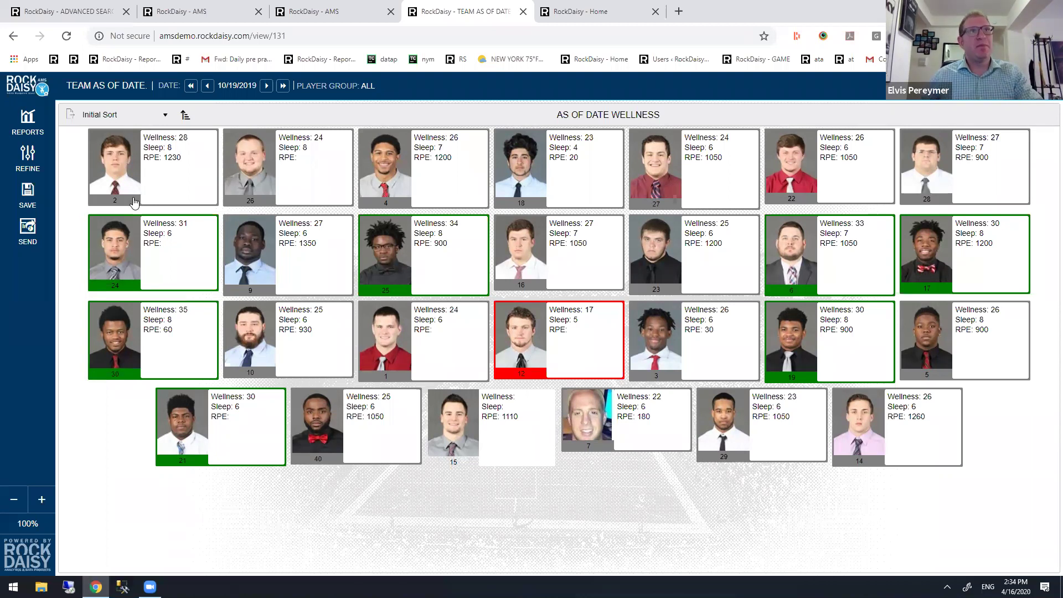
# - Return to the home page and open the Daily Alerts dashboard from the favorites
pyautogui.click(19, 93)
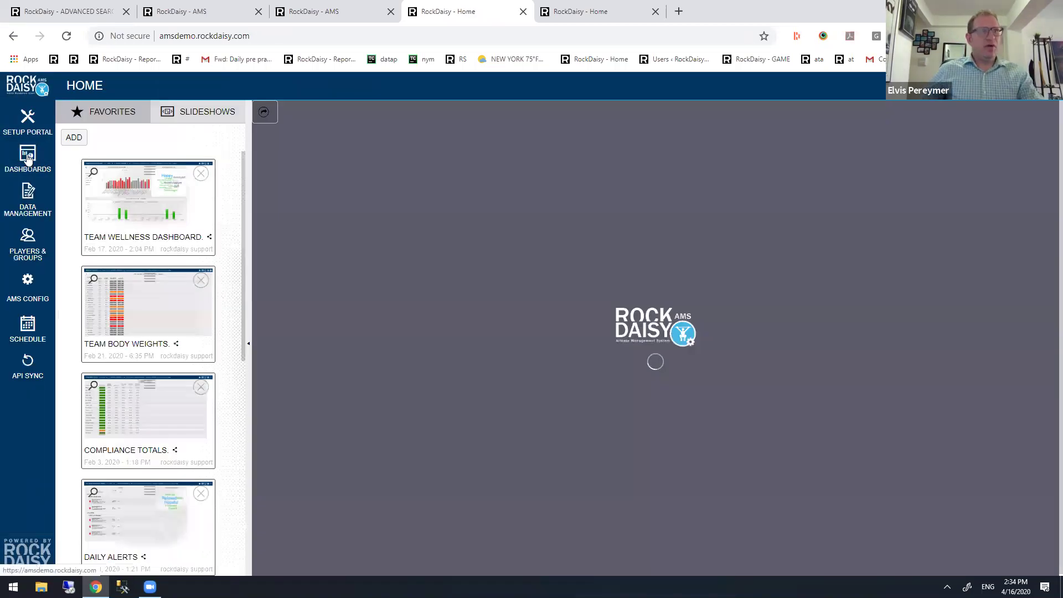
pyautogui.click(27, 158)
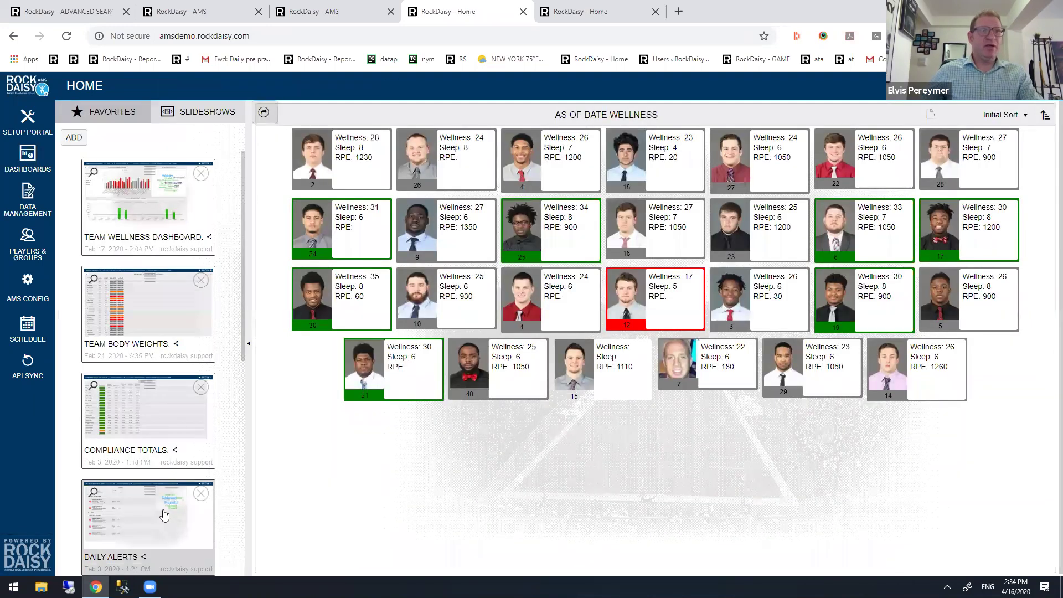
pyautogui.click(164, 509)
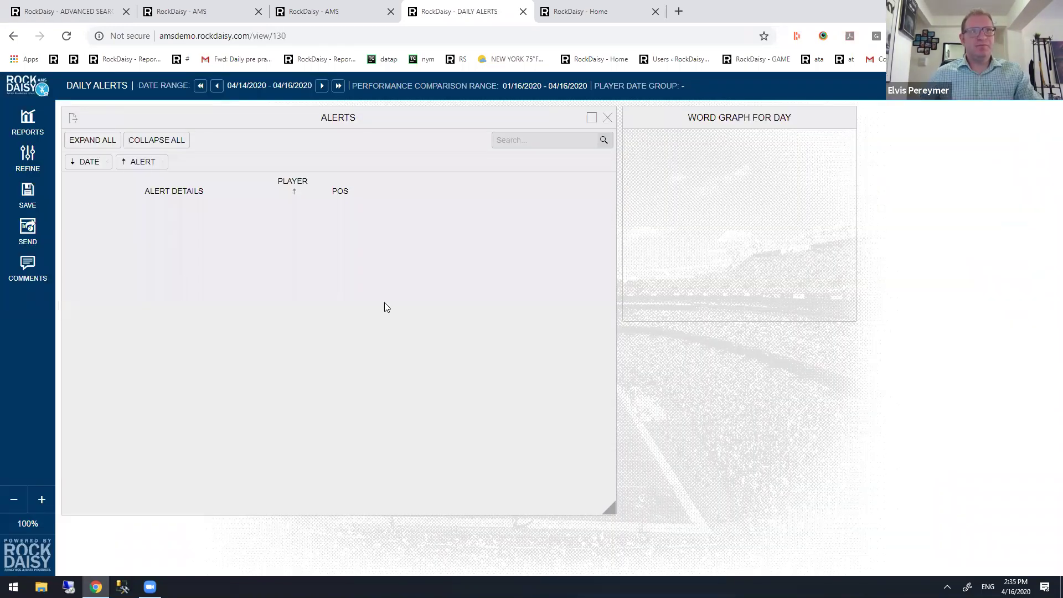
# - Set the Daily Alerts date range to a custom period from 01/05/2020 to 04/07/2020 and apply it
pyautogui.click(198, 86)
pyautogui.click(198, 87)
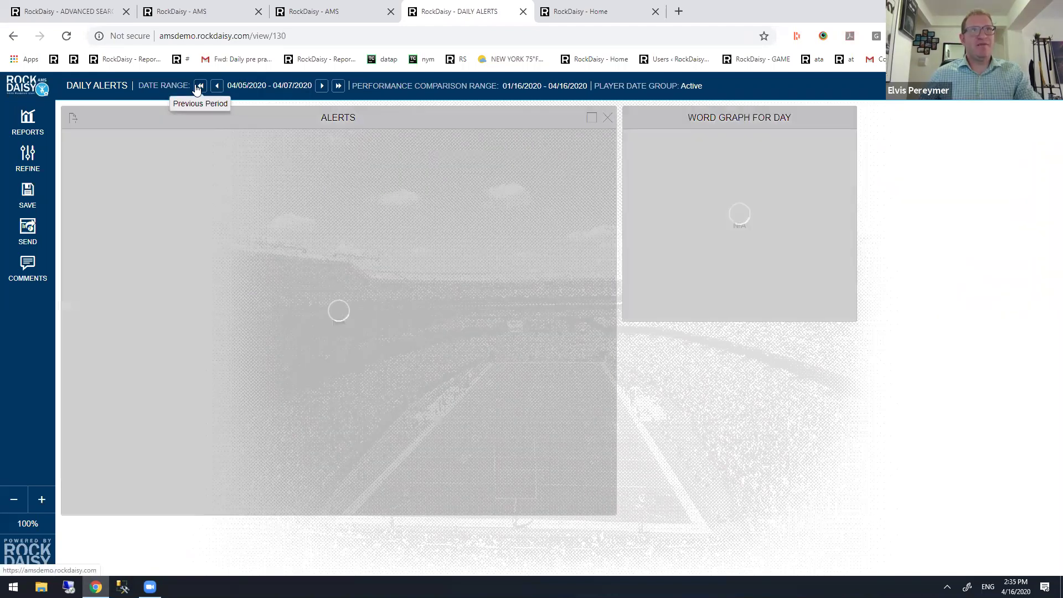
pyautogui.click(236, 87)
pyautogui.write('1')
pyautogui.click(247, 145)
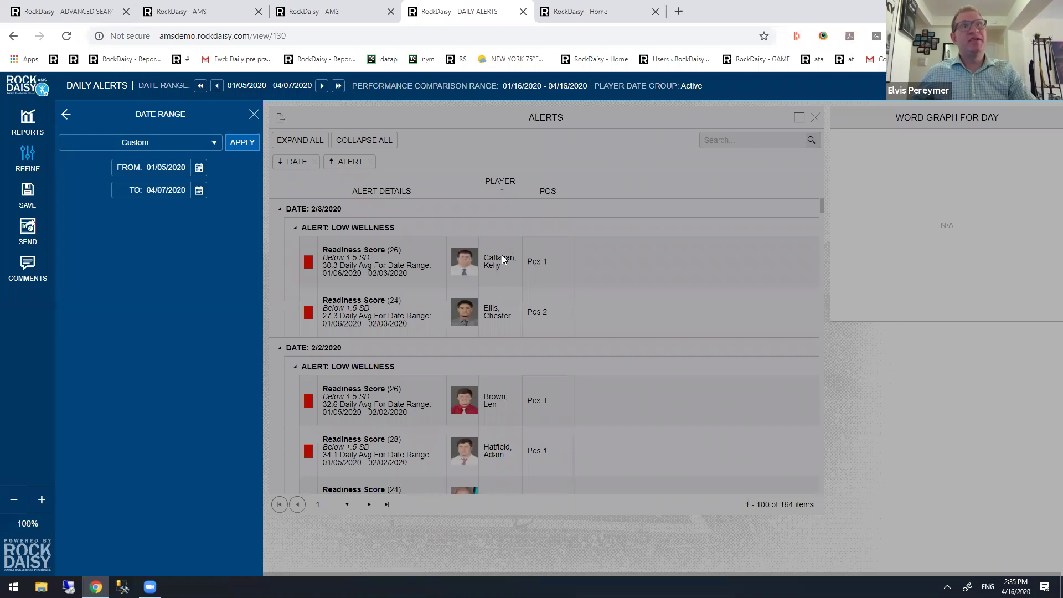
pyautogui.click(502, 255)
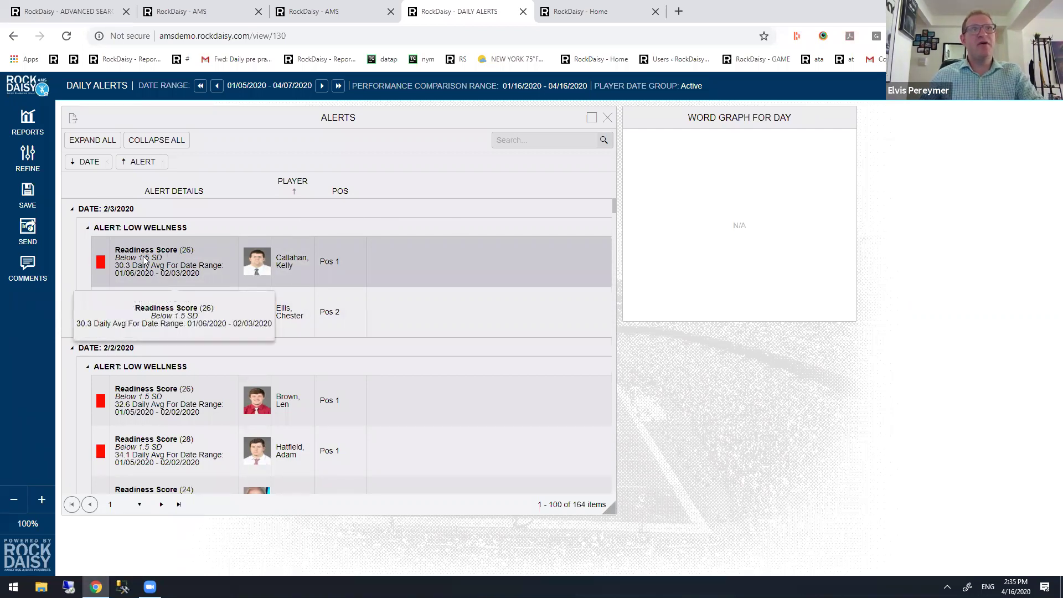
# - Examine the first Low Wellness alert of 2/3/2020, highlighting its deviation threshold, daily average and date range
pyautogui.moveTo(168, 262); pyautogui.dragTo(117, 260)
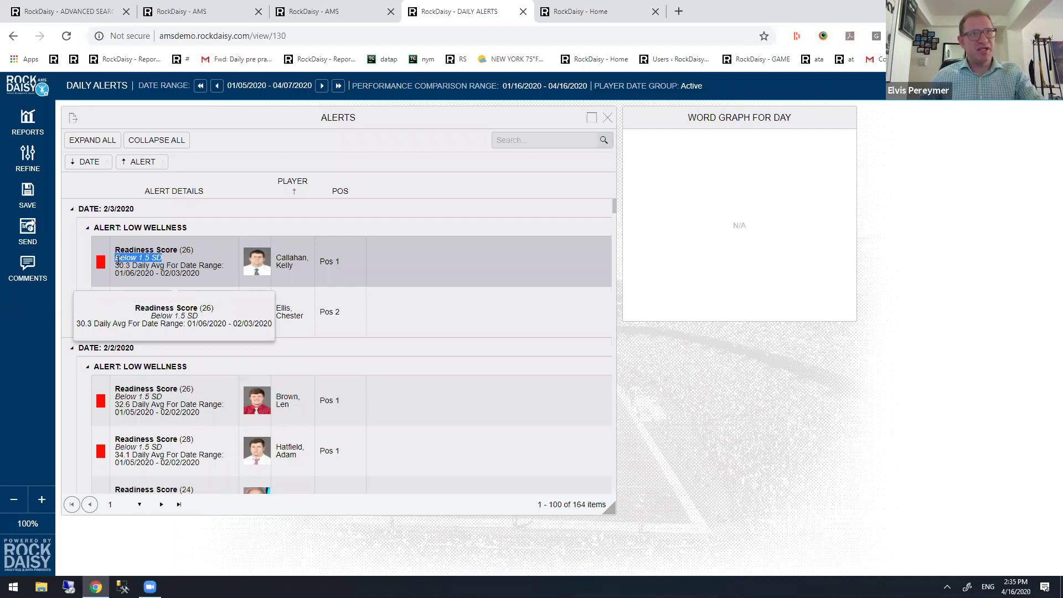
pyautogui.click(187, 255)
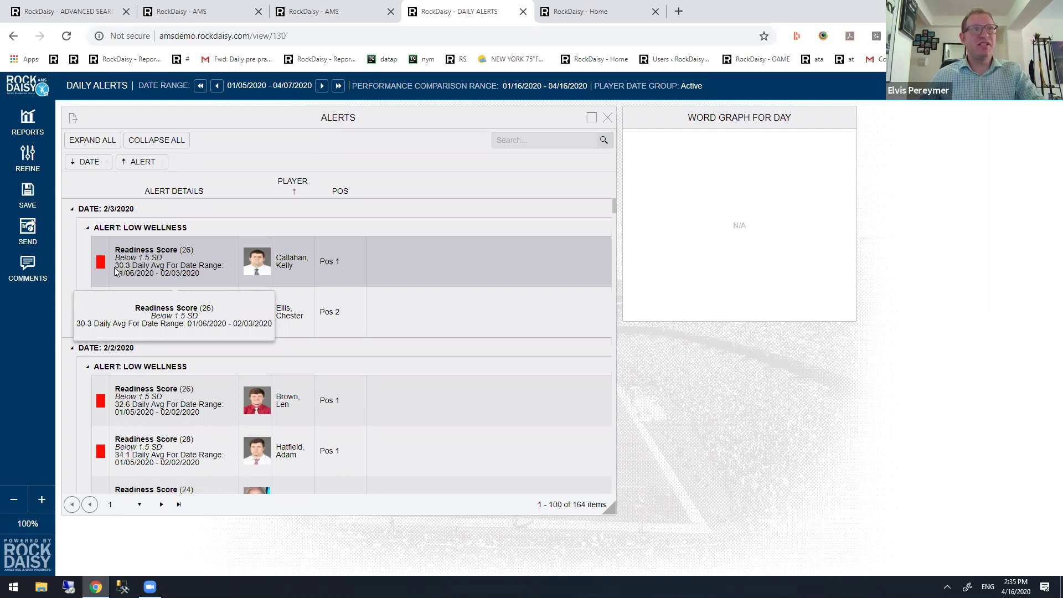
pyautogui.moveTo(115, 267); pyautogui.dragTo(128, 266)
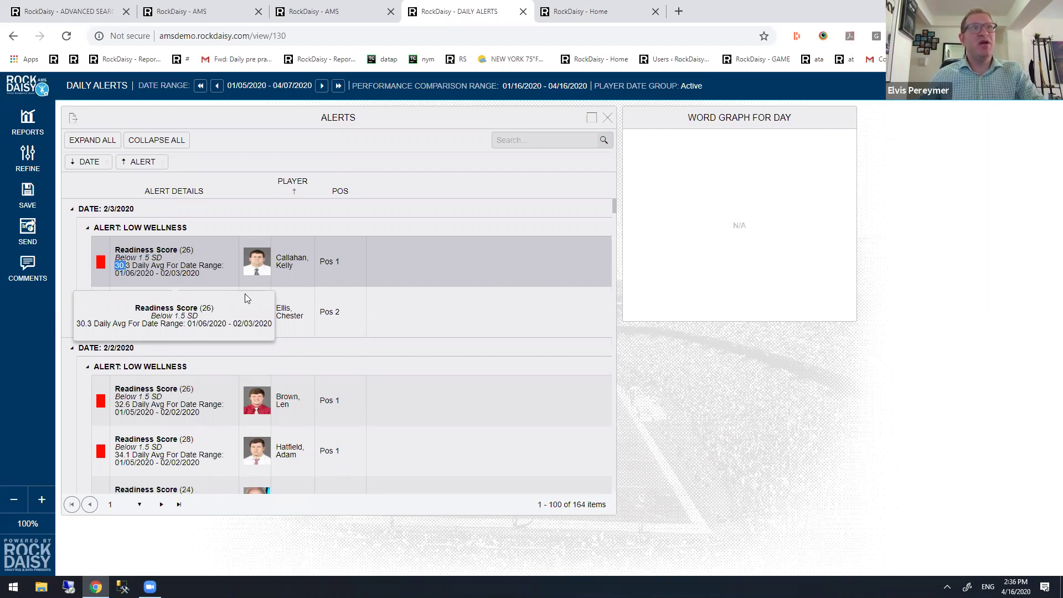
pyautogui.moveTo(199, 273); pyautogui.dragTo(115, 273)
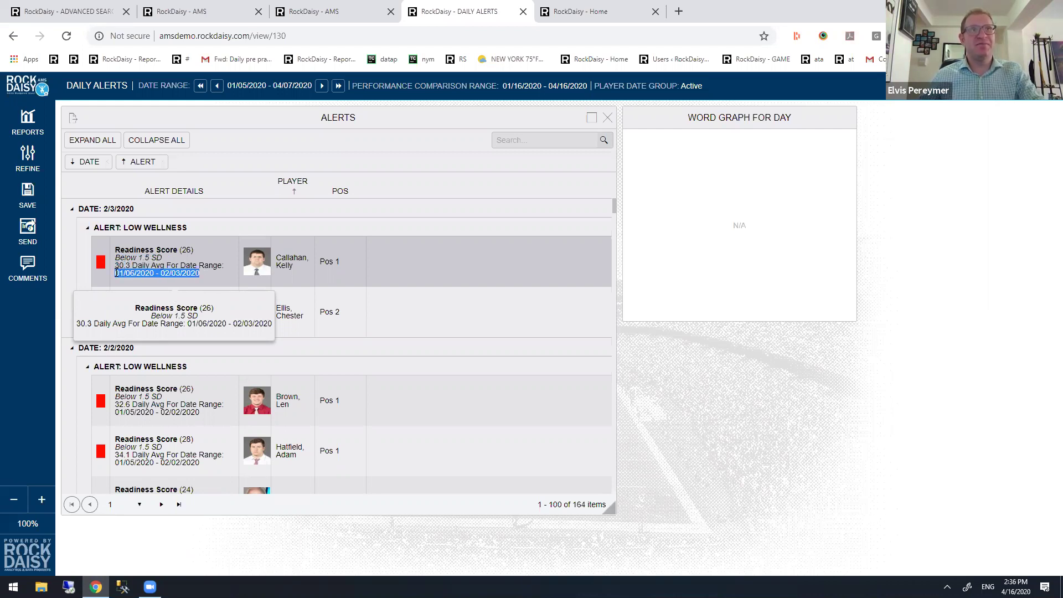
pyautogui.click(512, 249)
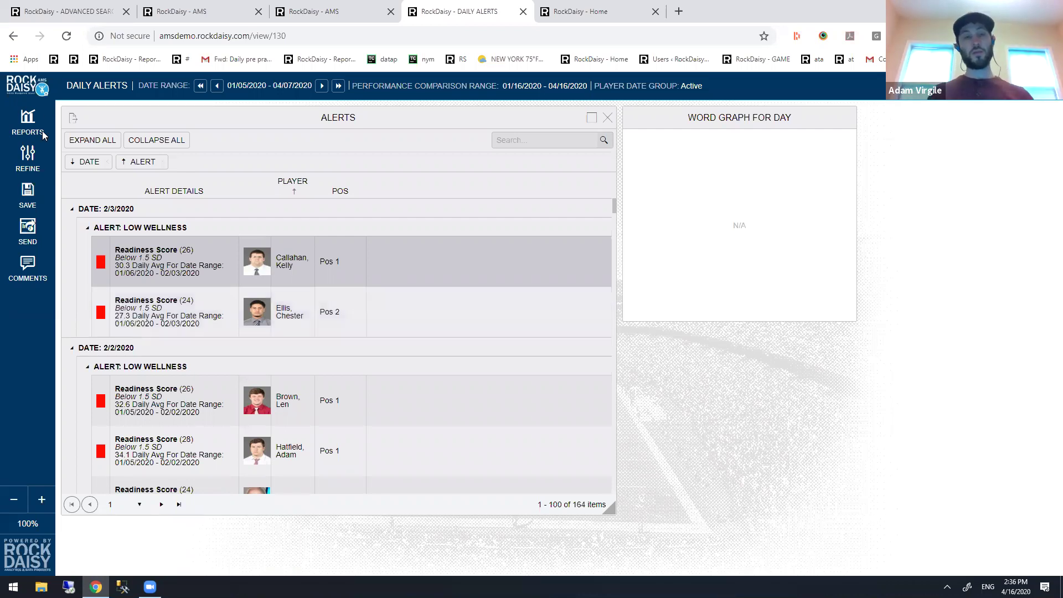
# - Return to the home page and look over the dashboard categories
pyautogui.click(22, 83)
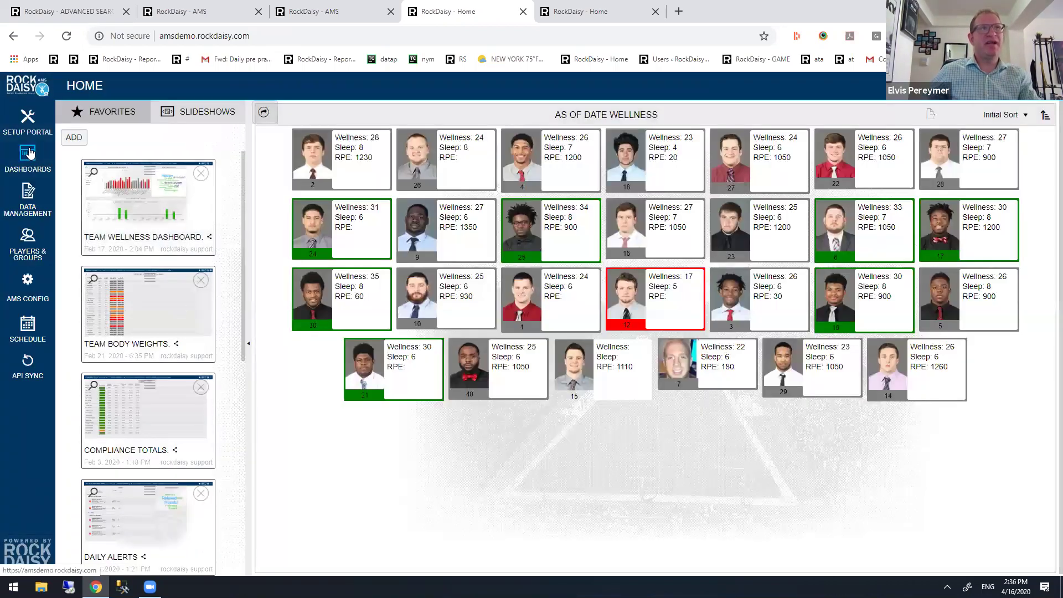
pyautogui.click(29, 152)
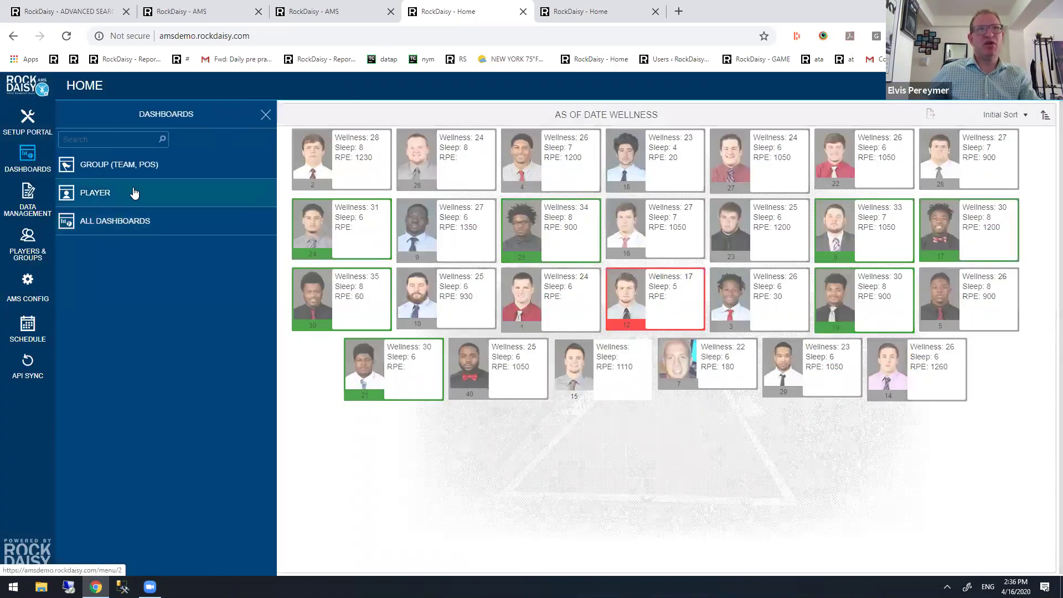
pyautogui.click(304, 376)
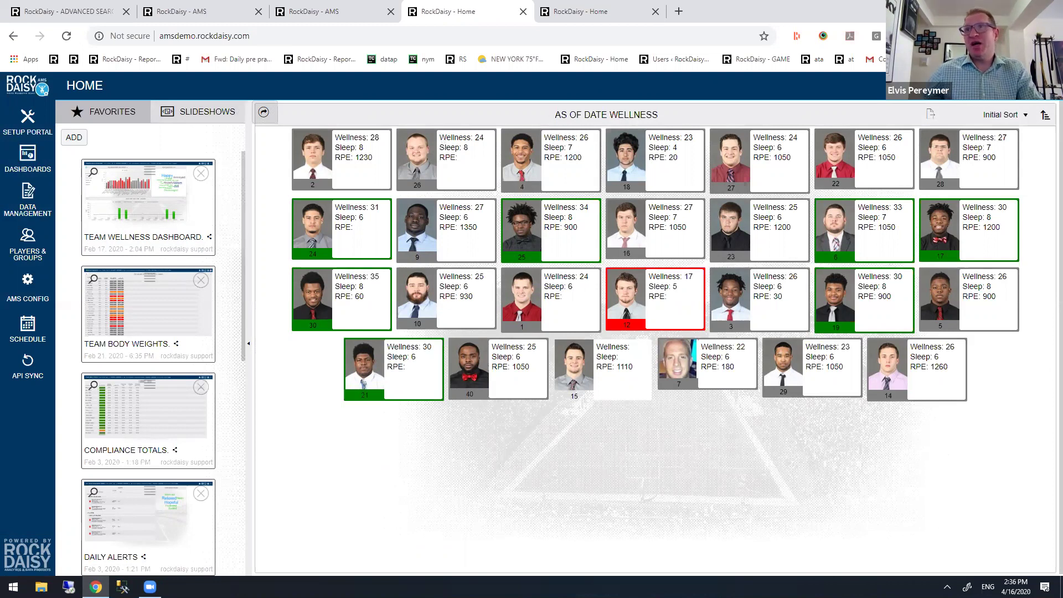
# - Search the Home Page Dashboard options in the personal settings for "aler" and leave the settings without saving
pyautogui.moveTo(1041, 86)
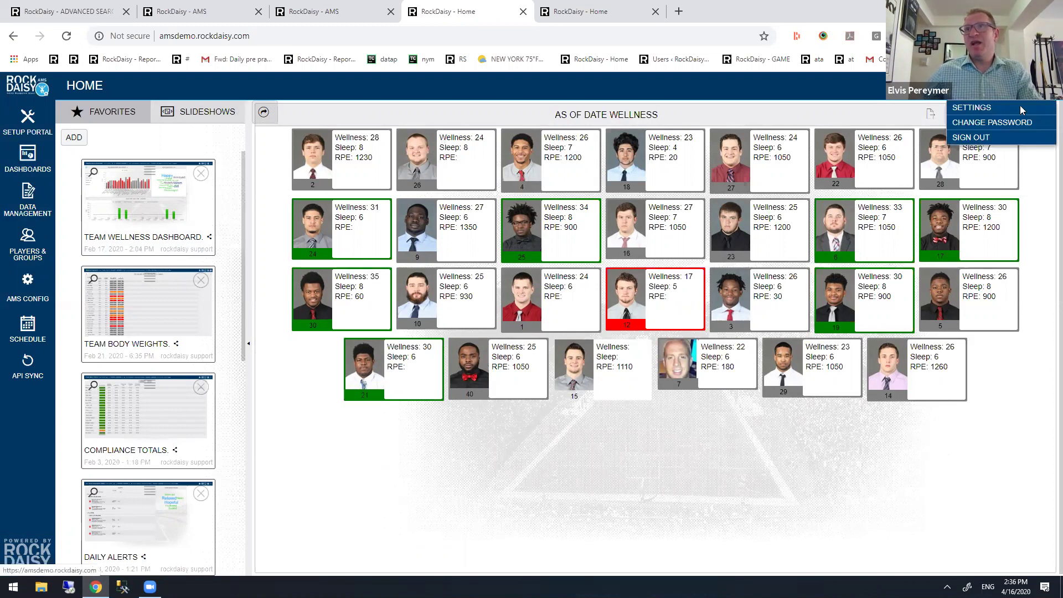
pyautogui.click(977, 109)
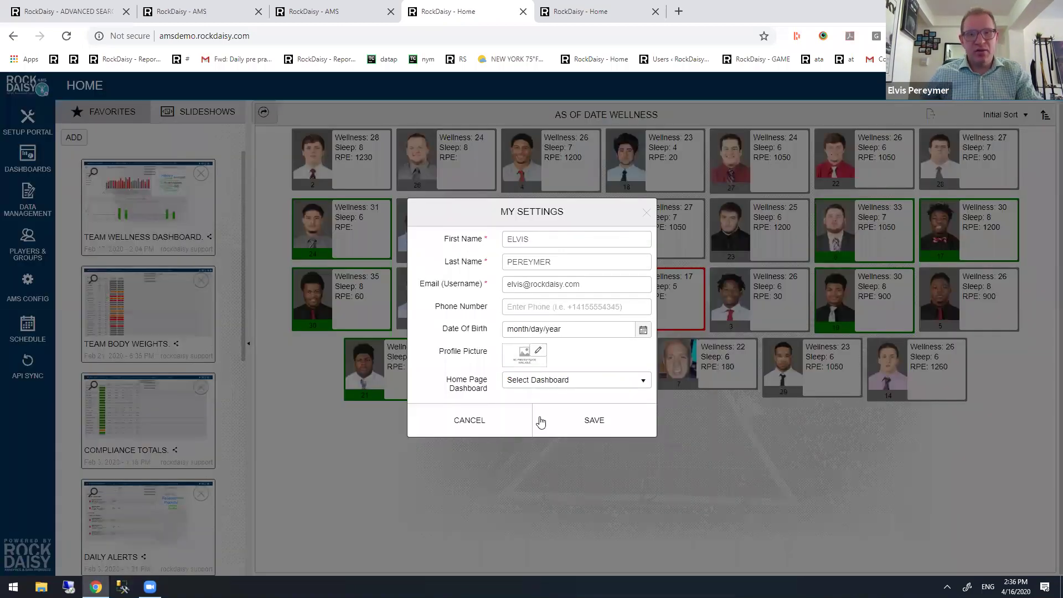
pyautogui.click(554, 386)
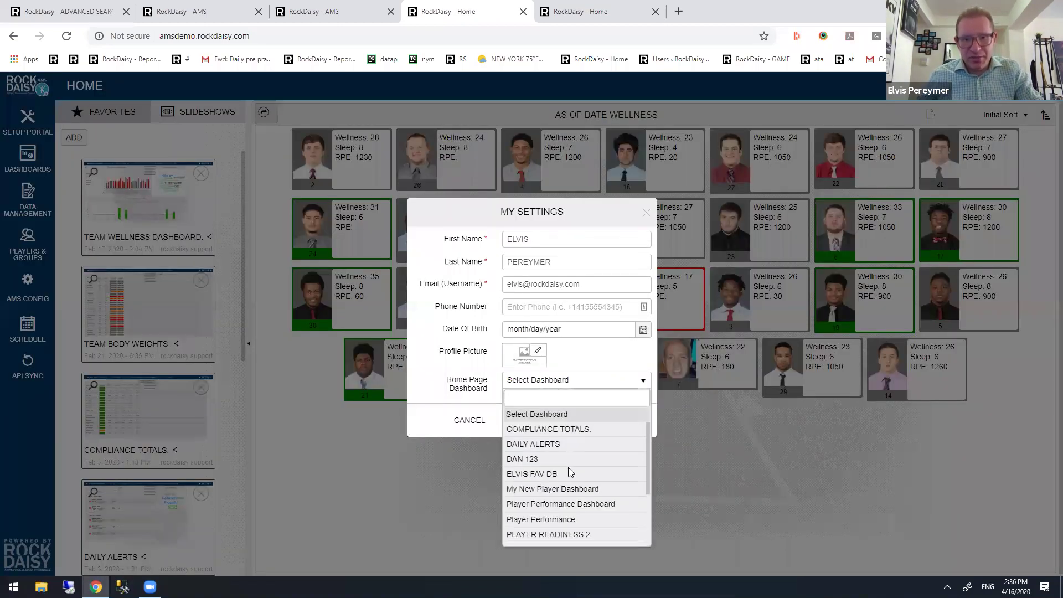
pyautogui.scroll(-3, 565, 443)
pyautogui.scroll(3, 573, 476)
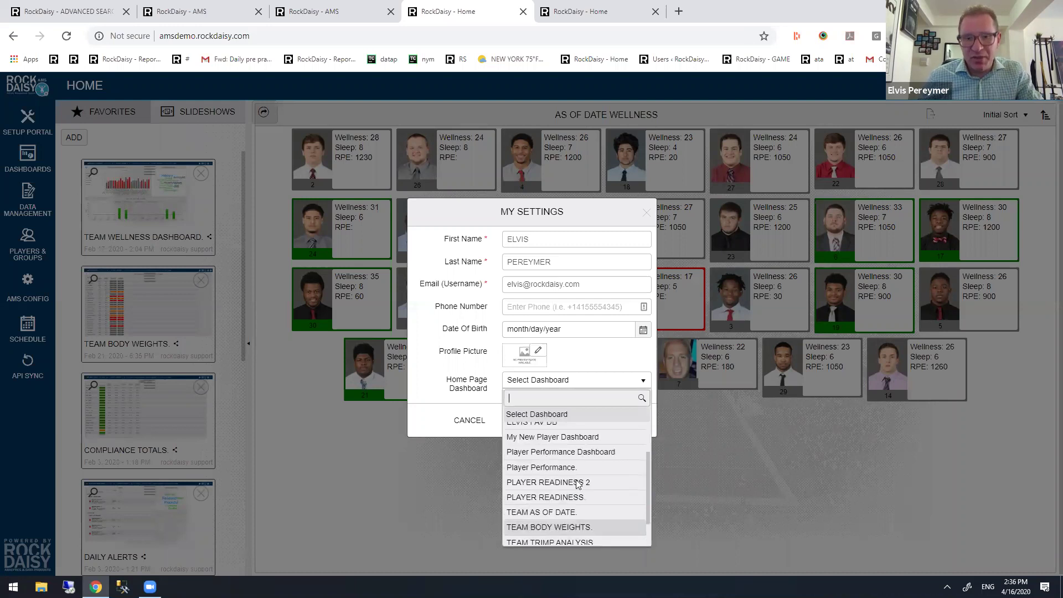
pyautogui.write('aler')
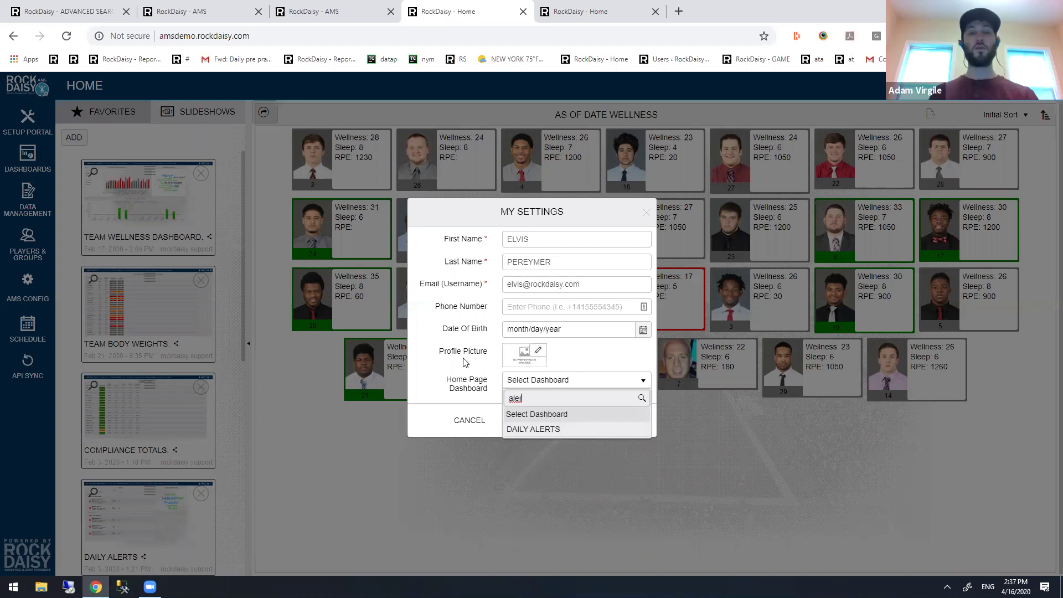
pyautogui.click(457, 338)
pyautogui.click(434, 424)
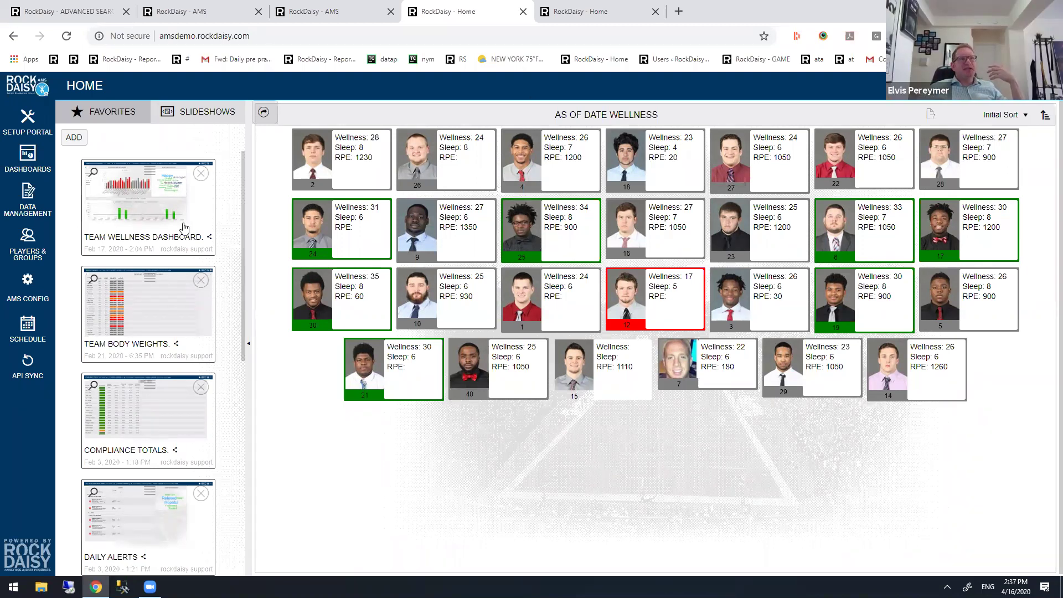
# - Open the User Settings configuration page in the Setup Portal
pyautogui.click(29, 126)
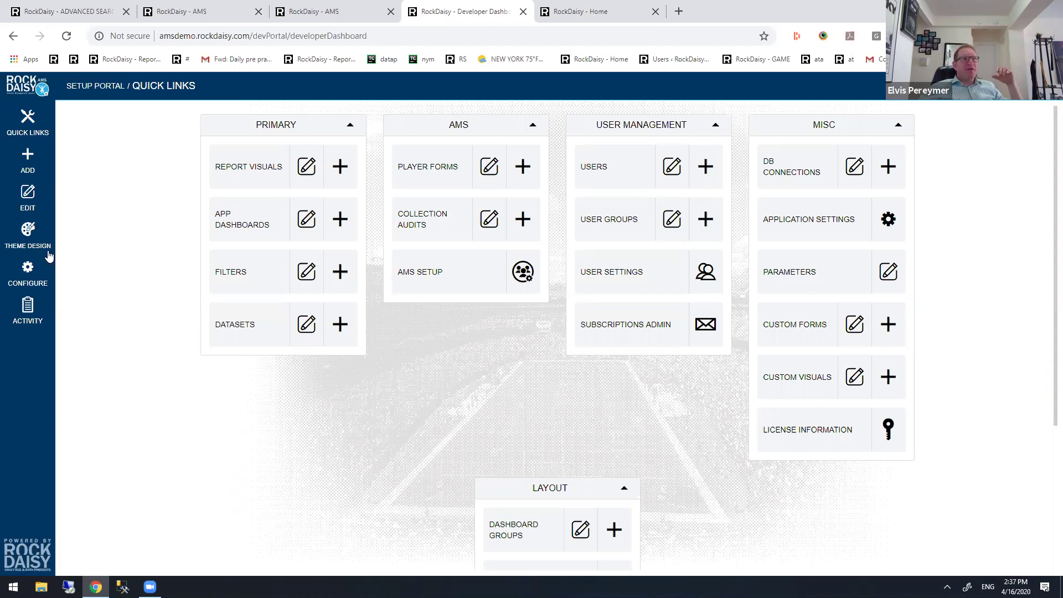
pyautogui.click(23, 273)
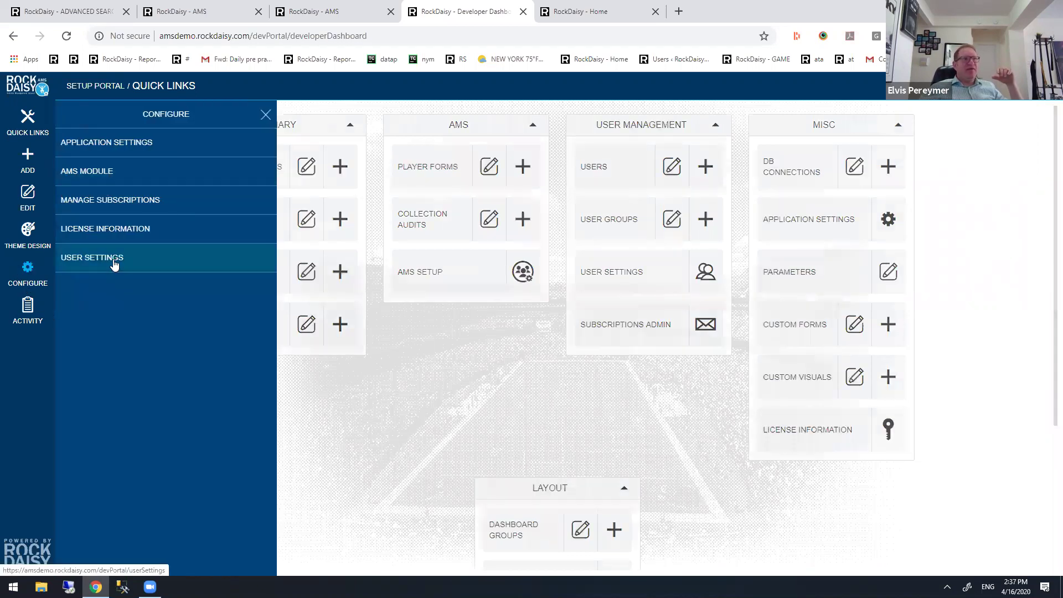
pyautogui.click(150, 268)
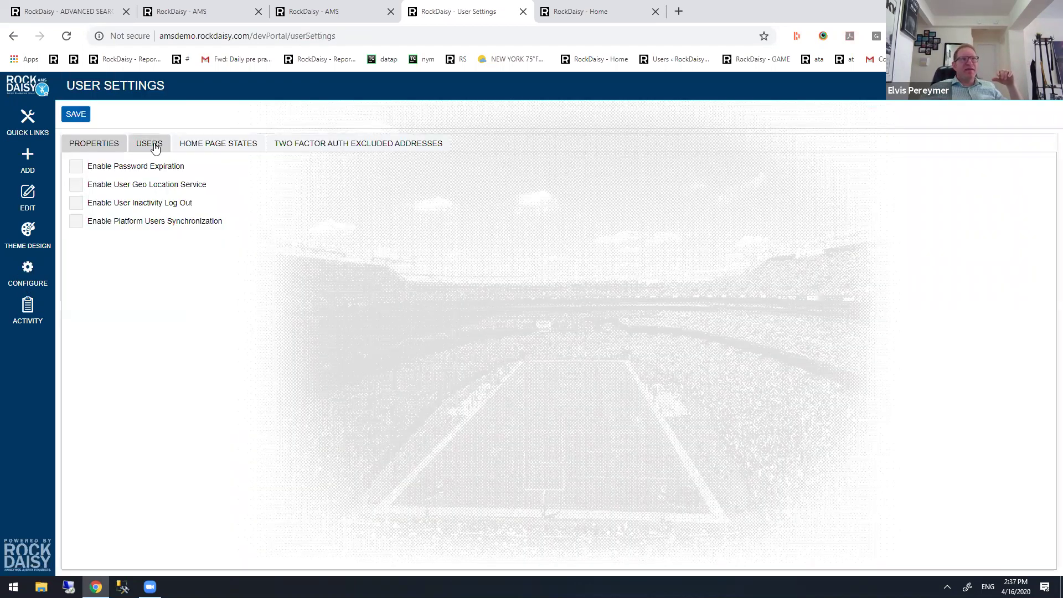
# - Review the users' favorite dashboards and home page dashboard assignments and the user properties, then return to the home page
pyautogui.click(160, 149)
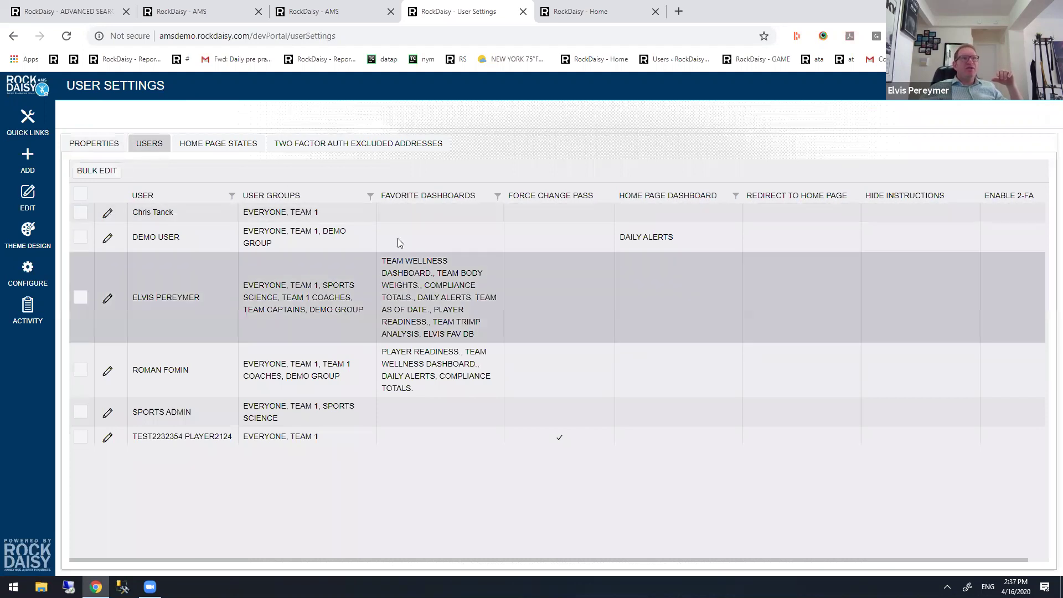
pyautogui.moveTo(398, 238); pyautogui.dragTo(440, 357)
pyautogui.click(95, 144)
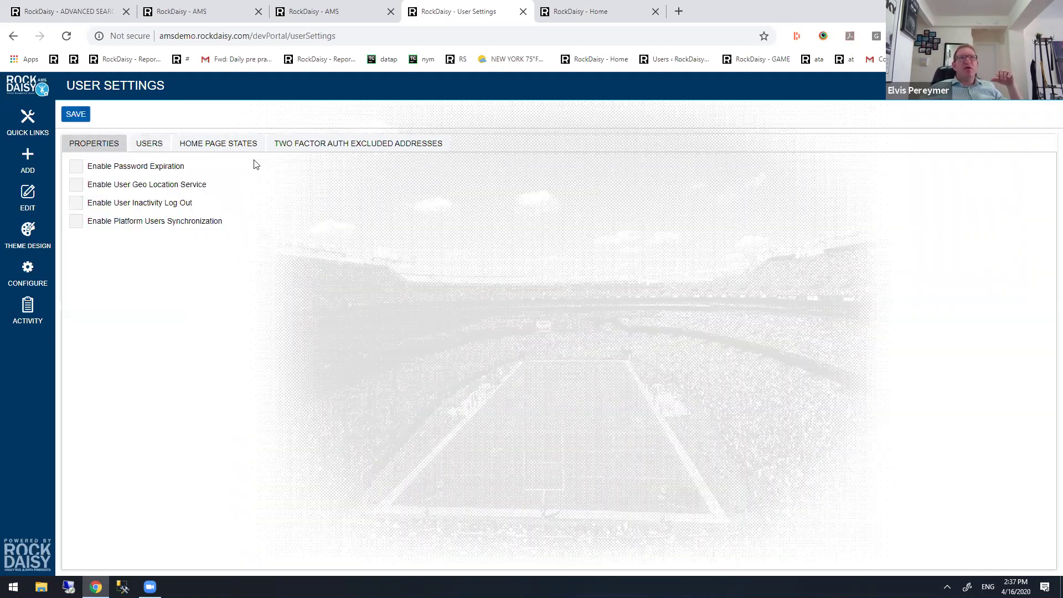
pyautogui.click(47, 80)
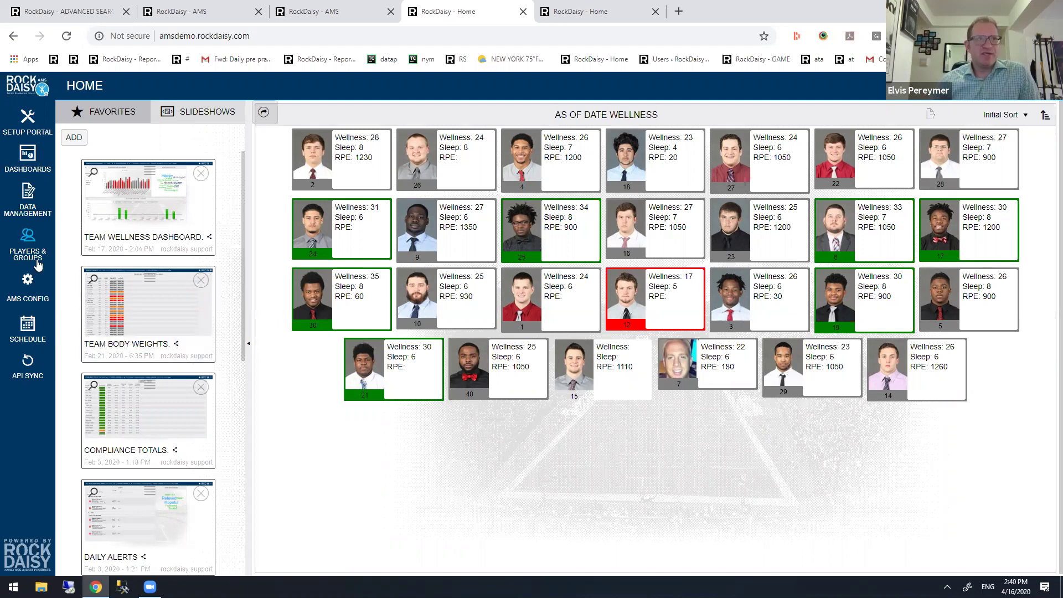
# - View the Manage Players roster and a blank player detail form, and return to the home page without saving
pyautogui.click(28, 246)
pyautogui.click(88, 185)
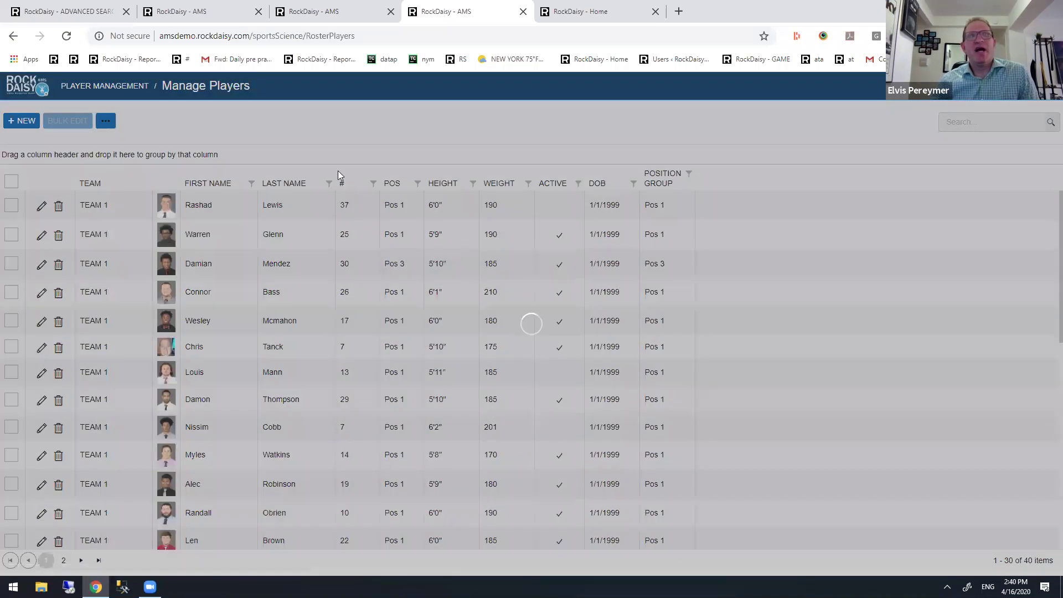
pyautogui.click(567, 203)
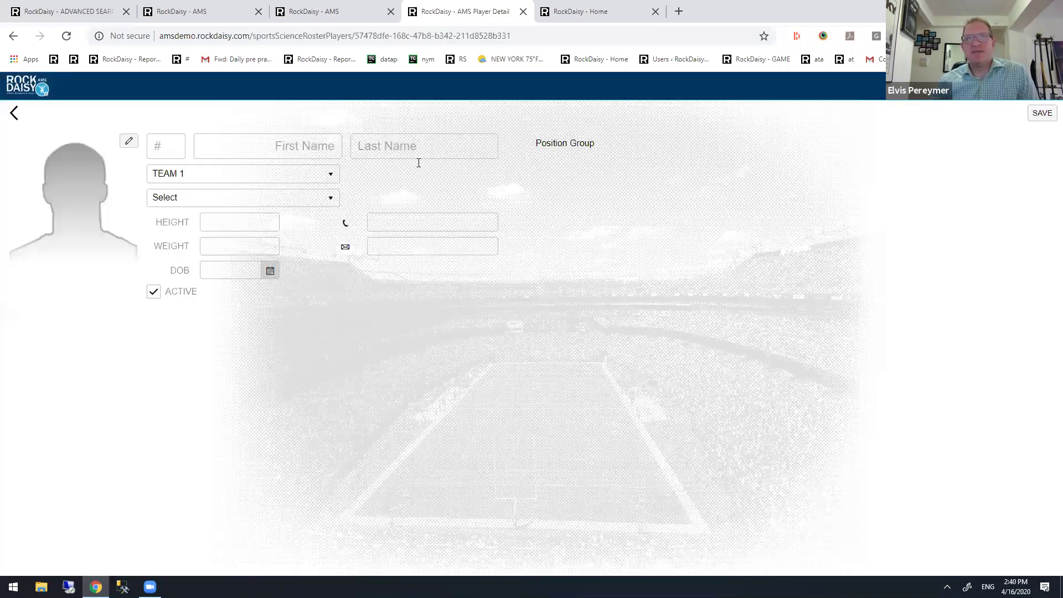
pyautogui.click(17, 85)
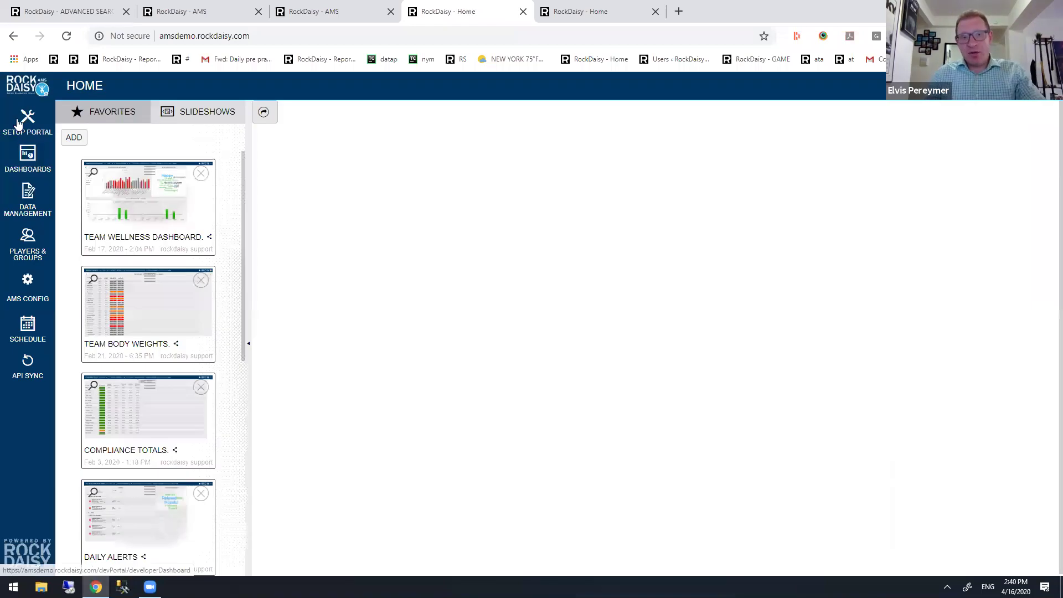